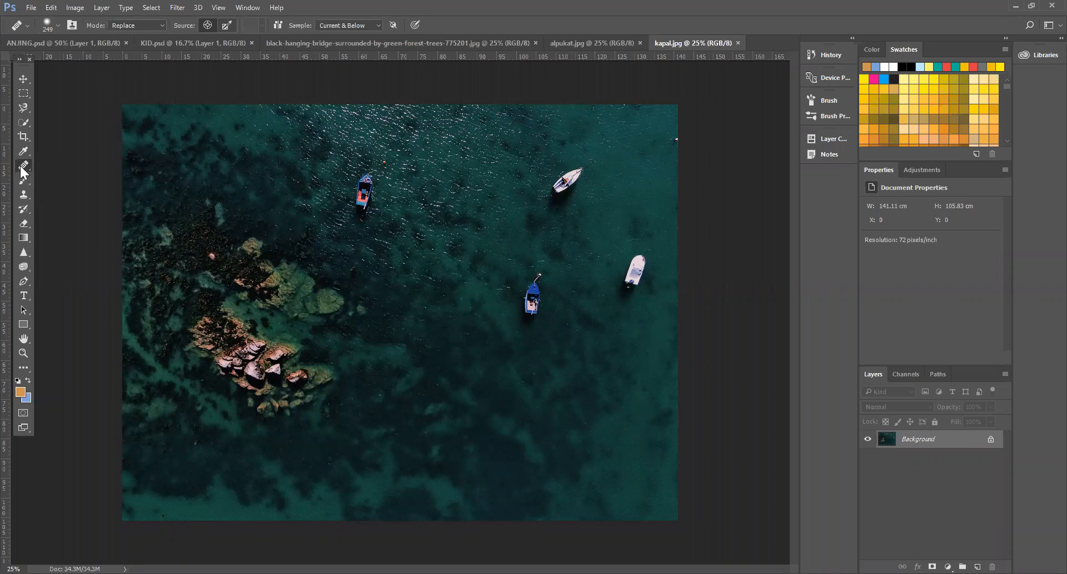
Step: Unlock the Background layer to make it an editable layer
right_click(20, 165)
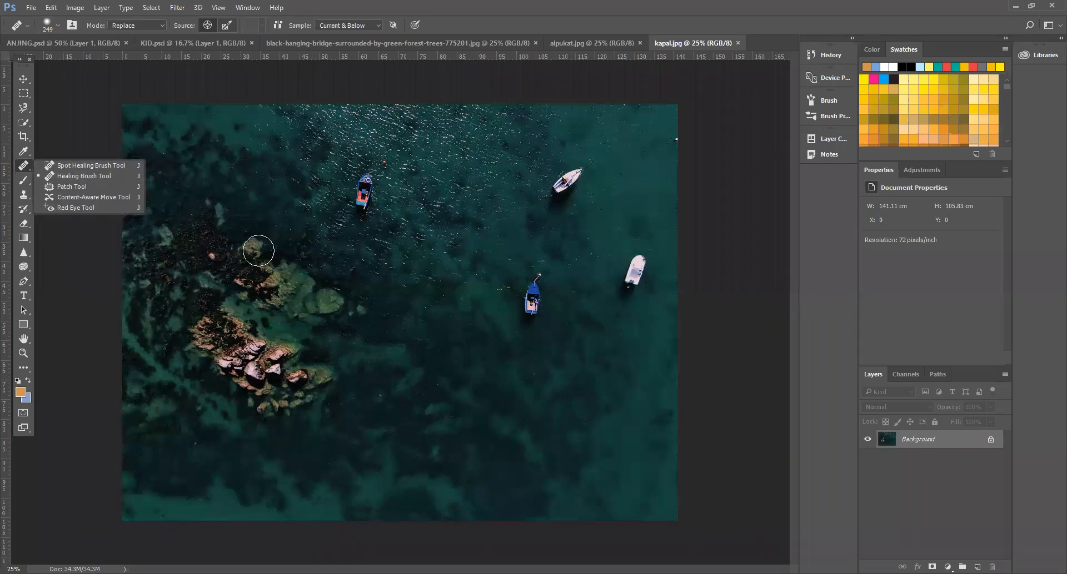
left_click(258, 252)
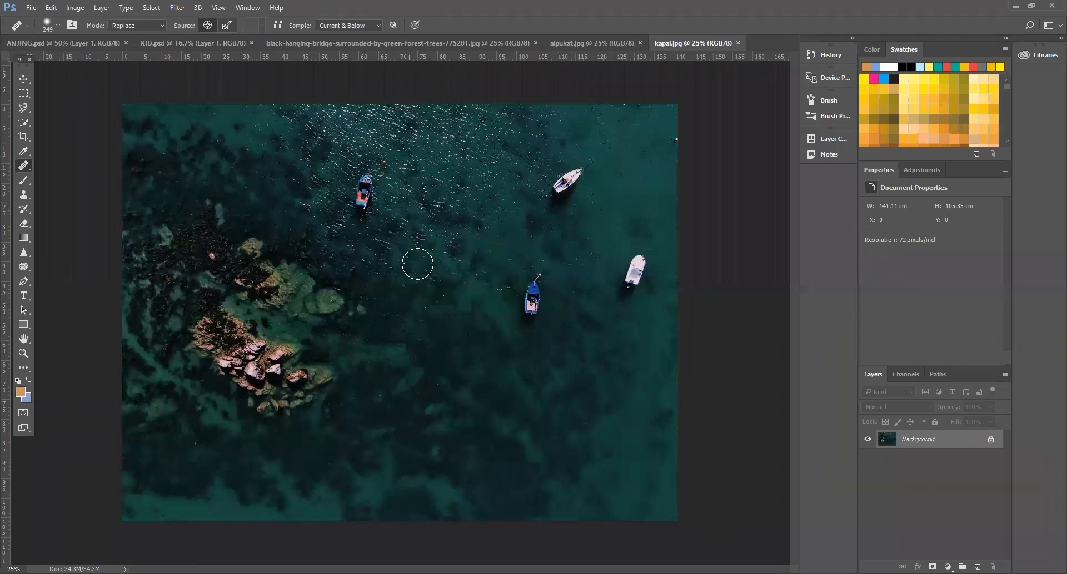
right_click(24, 165)
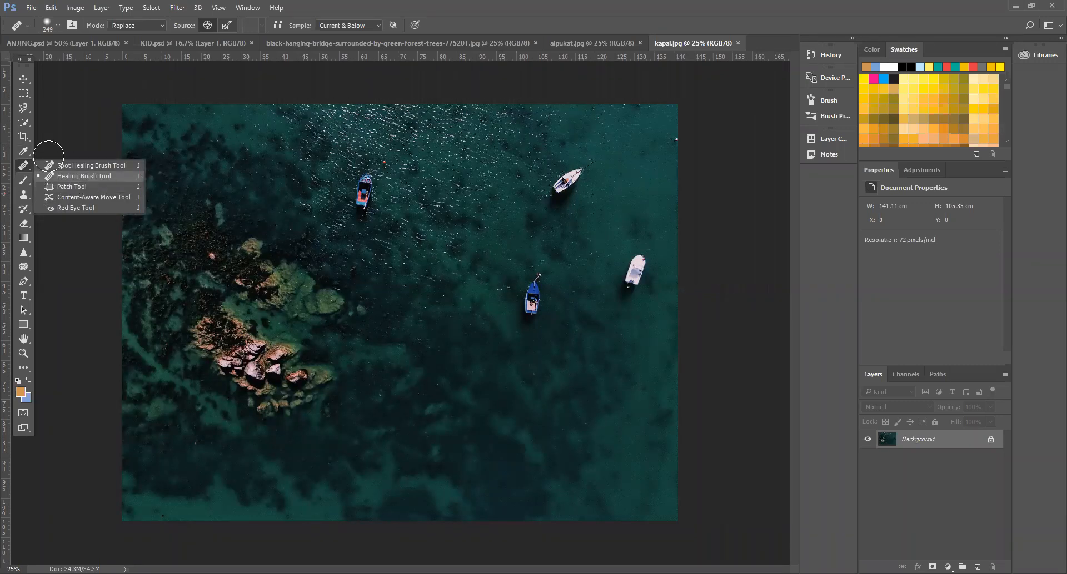
left_click(958, 438)
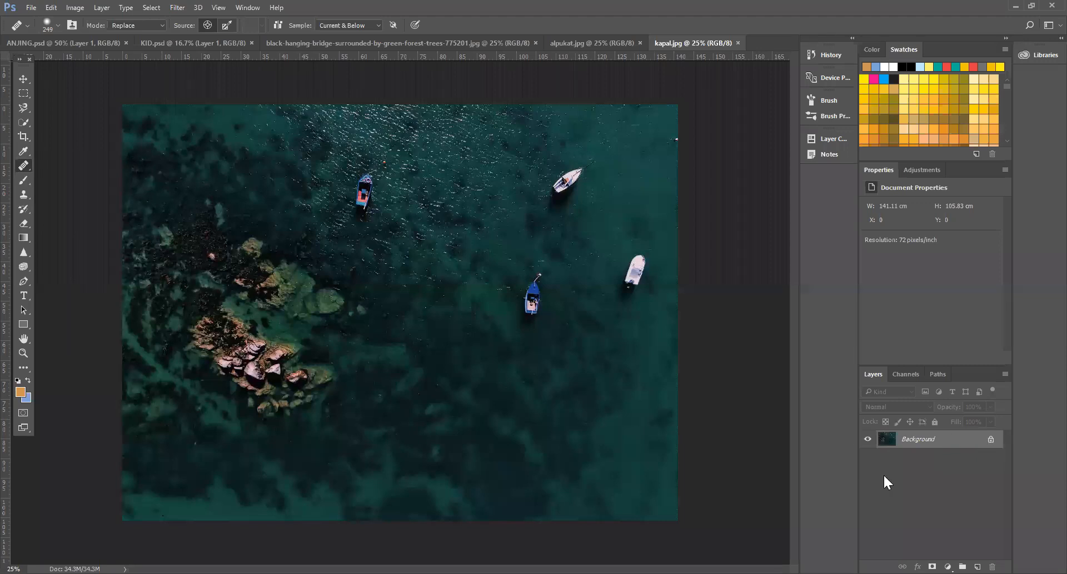
left_click(990, 440)
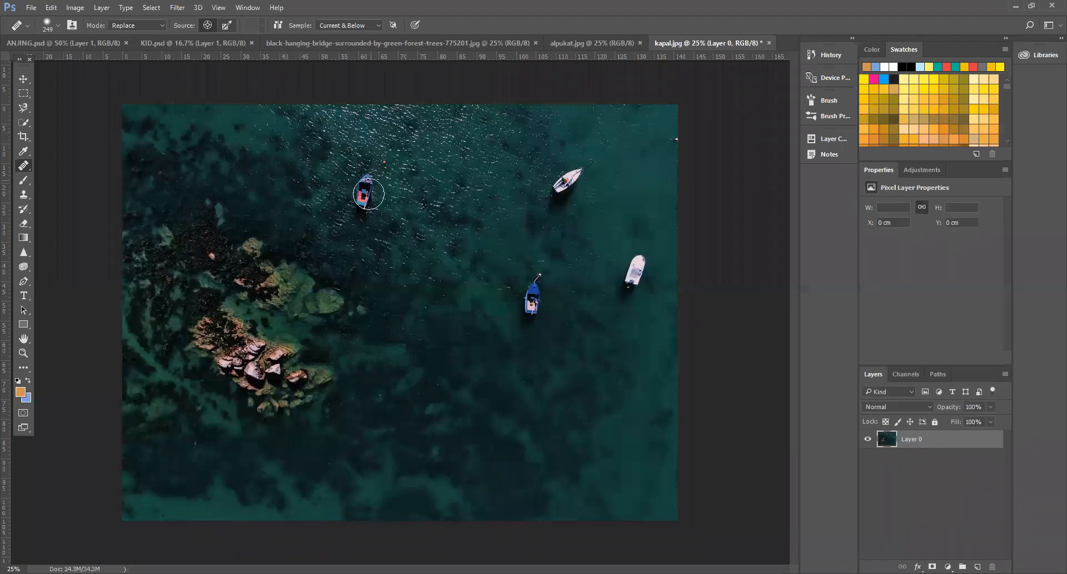
Step: Sample the clear water beside the orange-and-blue boat and paint over the boat with the Healing Brush
key("alt")
left_click(395, 201, "alt")
left_click(365, 189)
left_click_drag(365, 189, 362, 200)
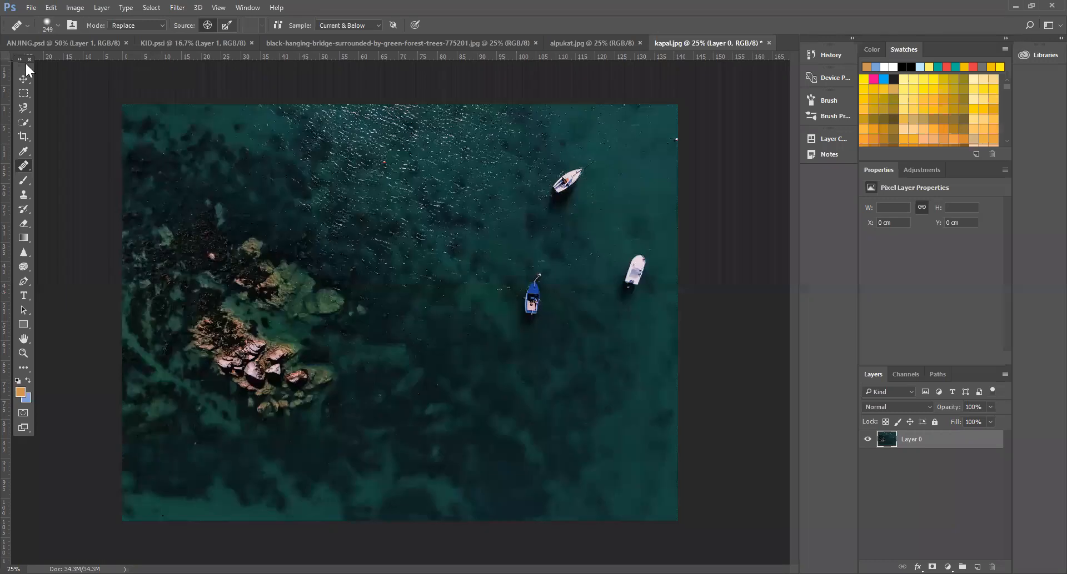
Step: Sample the water beside the blue boat and paint the boat out with the Healing Brush
left_click(48, 25)
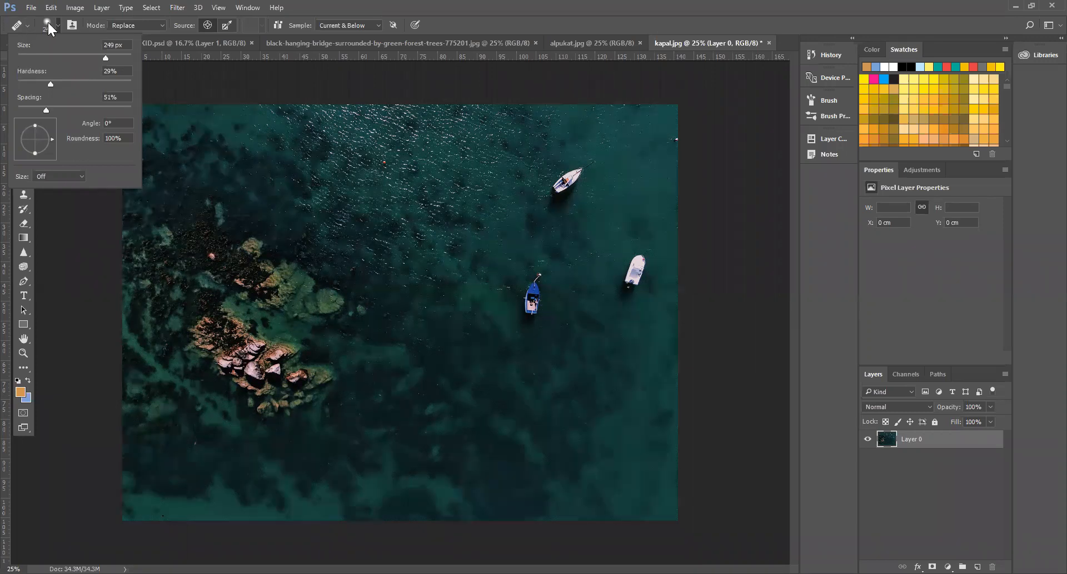
left_click(467, 246)
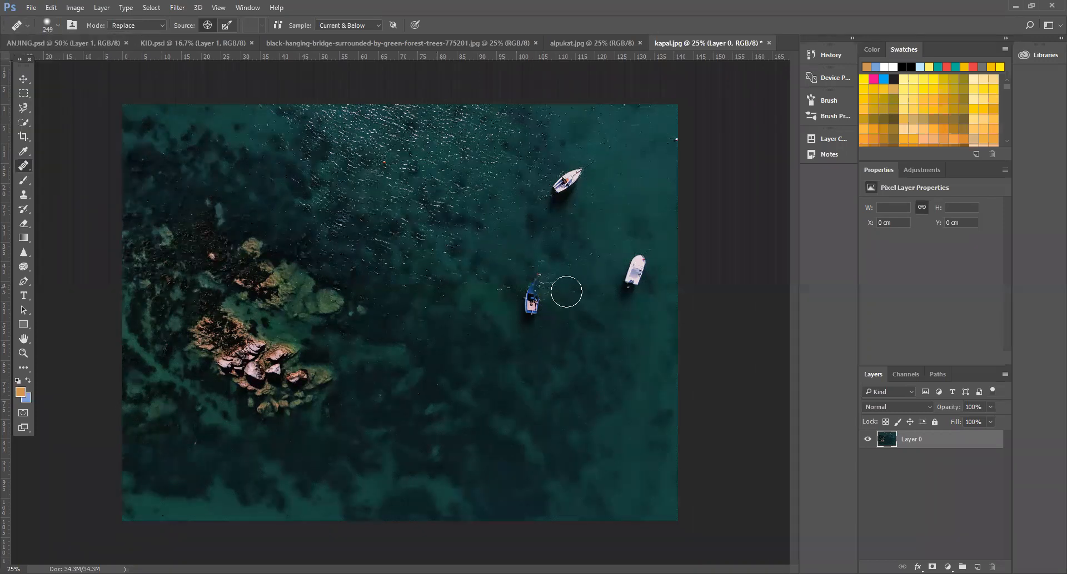
mouse_move(533, 290)
left_mouse_down()
mouse_move(529, 298)
mouse_move(535, 291)
left_mouse_up()
key("ctrl+z")
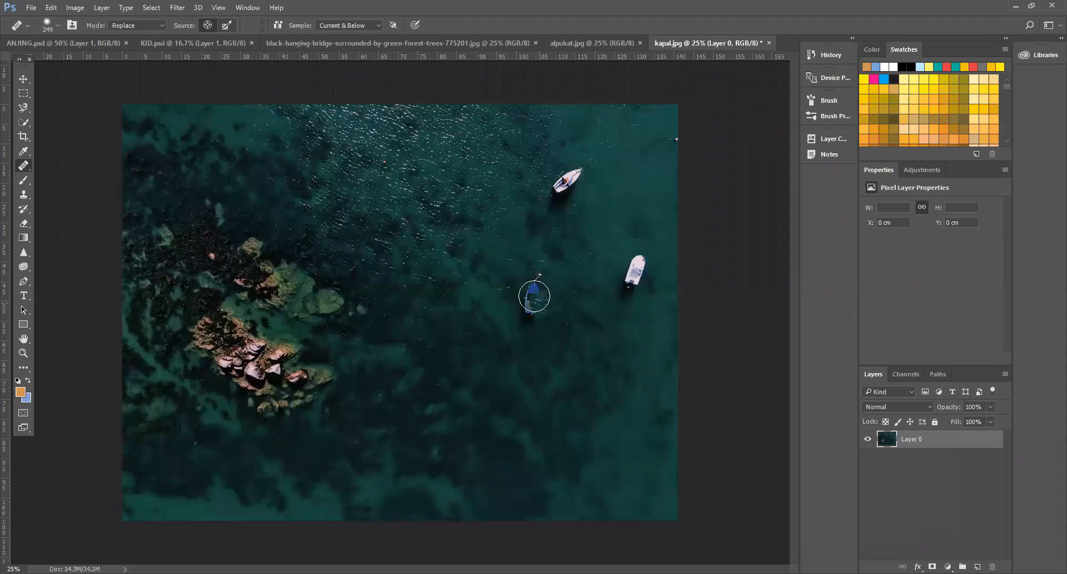
left_click(503, 291, "alt")
mouse_move(532, 292)
left_mouse_down()
mouse_move(526, 276)
mouse_move(531, 300)
left_mouse_up()
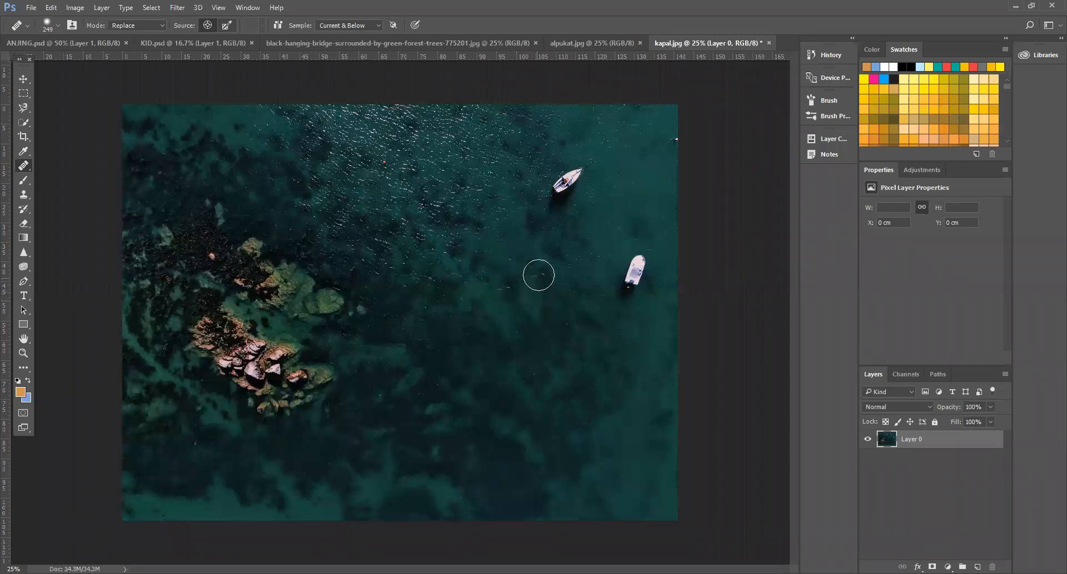
Step: Sample clear water near the slanted white boat and paint out both white boats with the Healing Brush
left_click(580, 212, "alt")
mouse_move(572, 197)
left_mouse_down()
mouse_move(562, 189)
mouse_move(575, 172)
left_mouse_up()
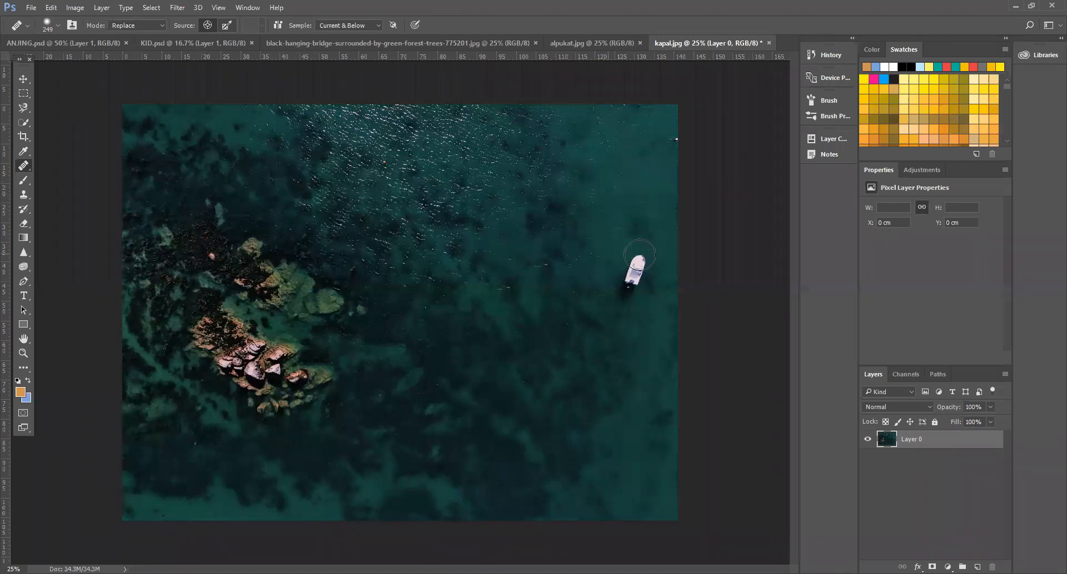
left_click_drag(638, 257, 634, 277)
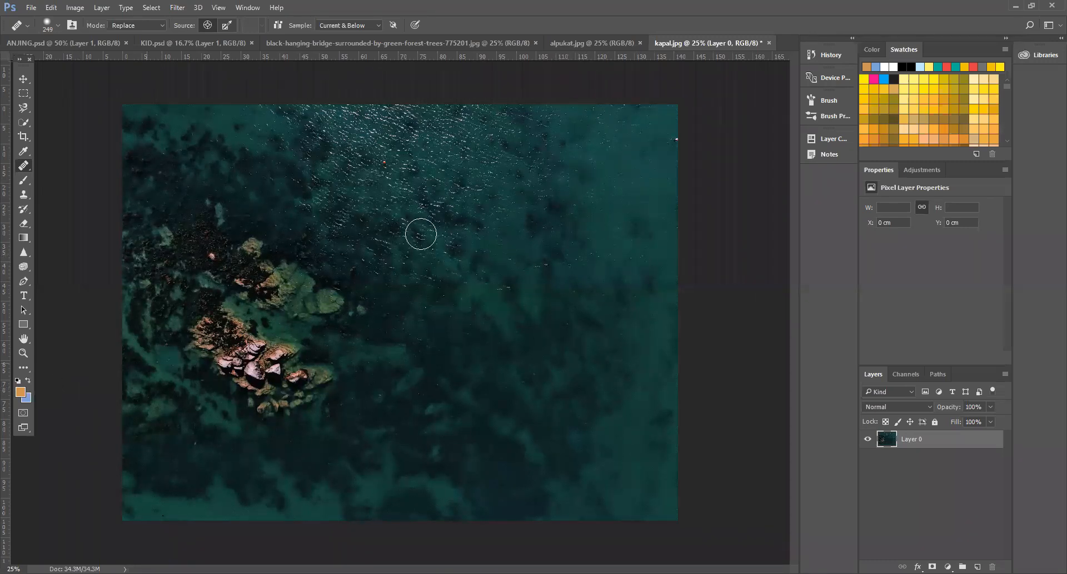
Step: Set the Healing Brush hardness to 18%
right_click(446, 210)
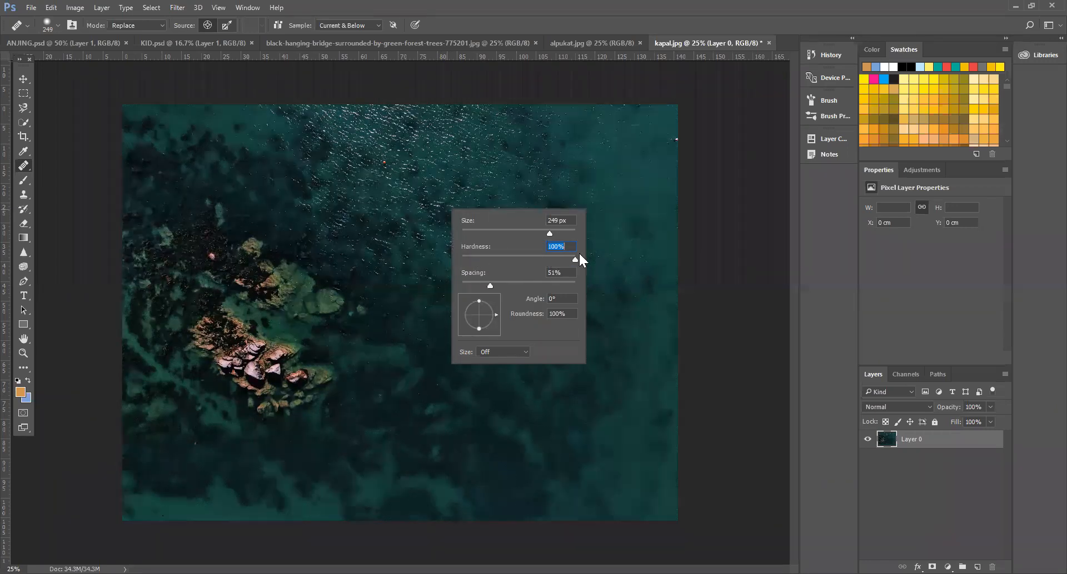
left_click_drag(575, 260, 510, 260)
left_click_drag(498, 262, 476, 265)
type("18")
key("Return")
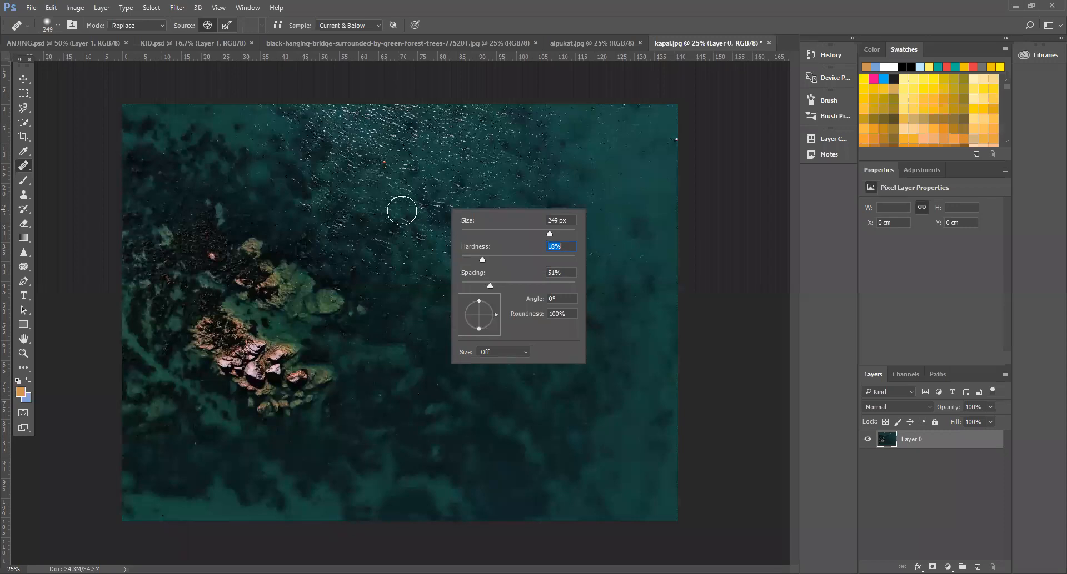
left_click(638, 163)
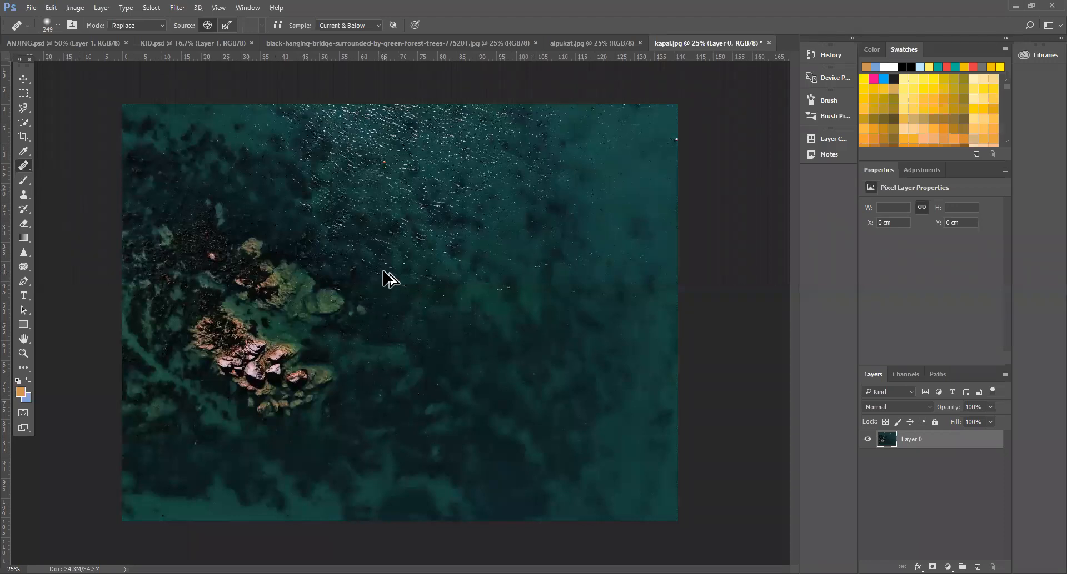
Step: Undo the Healing Brush strokes to bring back all four boats
key("ctrl+z")
key("ctrl+alt+z")
key("ctrl+alt+z")
key("ctrl+alt+z")
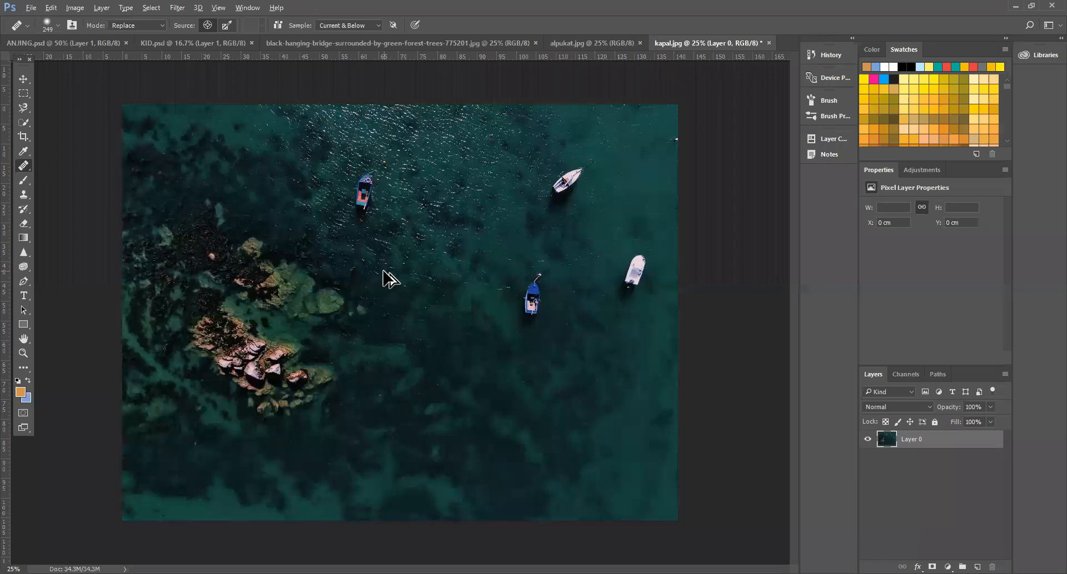
Step: Use the Patch tool to replace the orange-and-blue boat and the blue boat with nearby water, and clear the selection
right_click(22, 168)
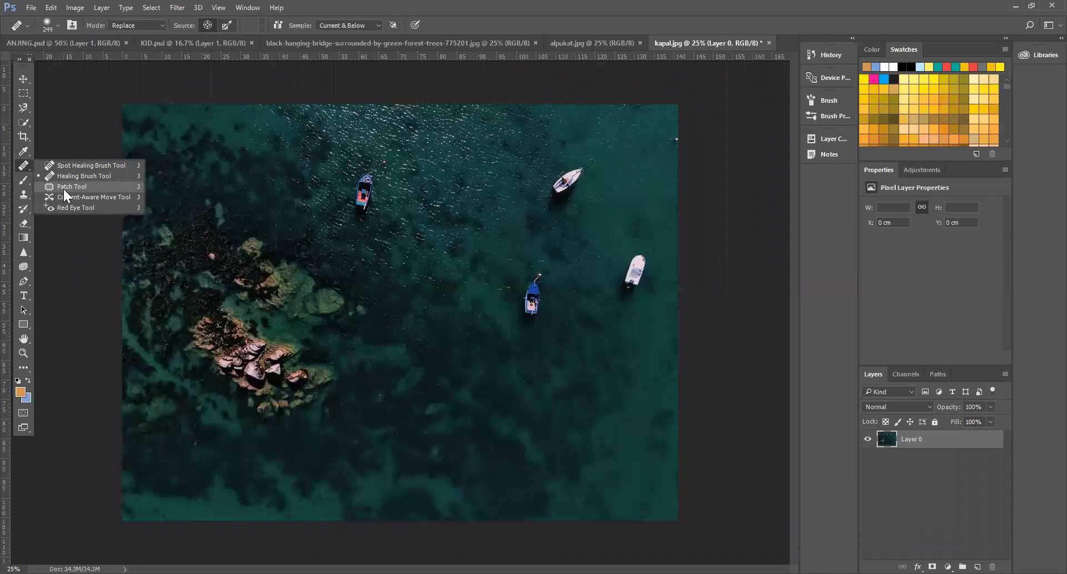
left_click(64, 188)
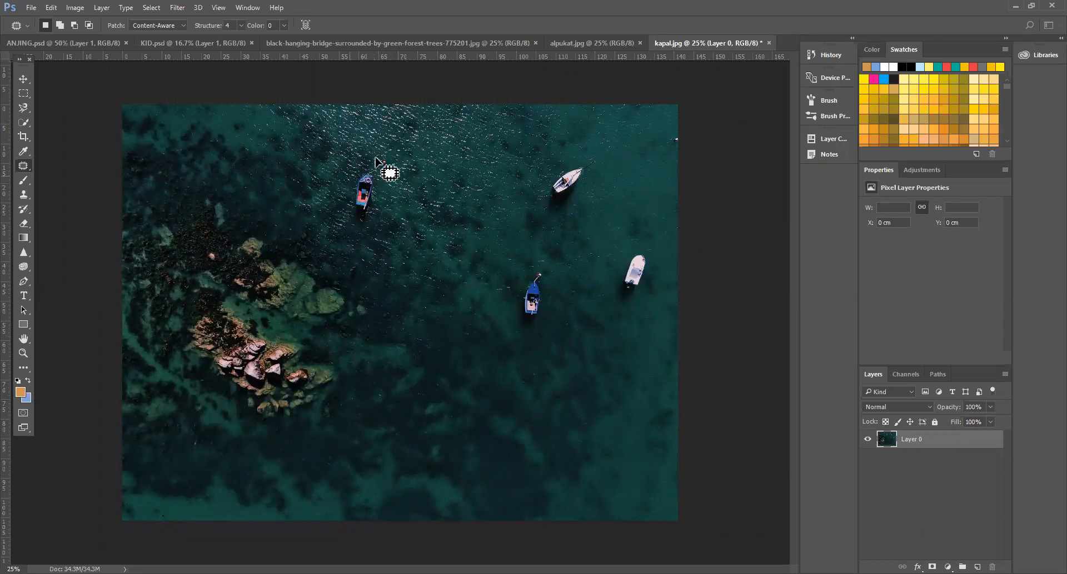
mouse_move(356, 177)
left_mouse_down()
mouse_move(363, 219)
mouse_move(381, 201)
mouse_move(383, 155)
left_mouse_up()
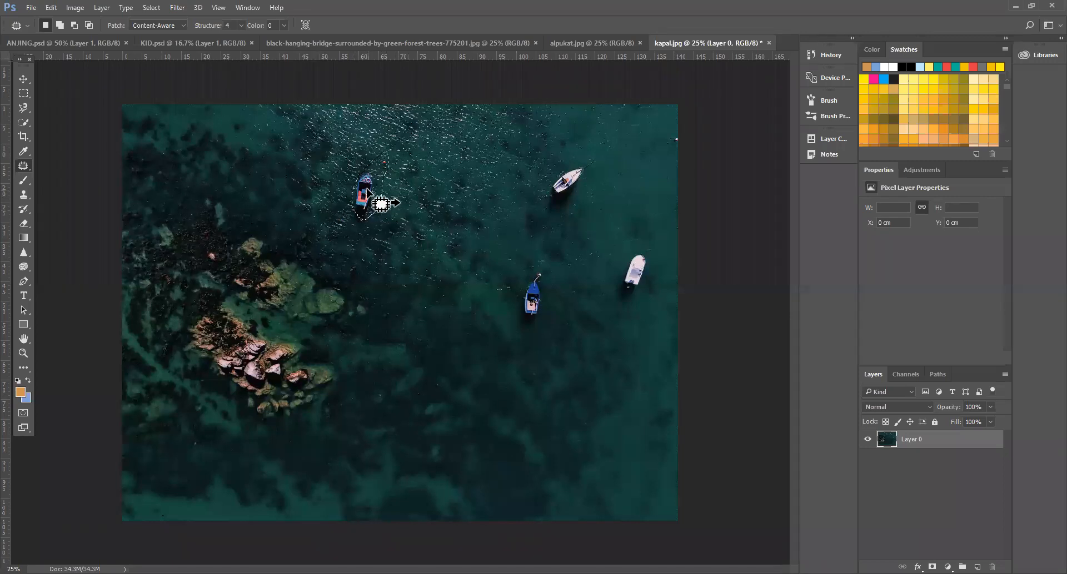
left_click_drag(369, 195, 395, 207)
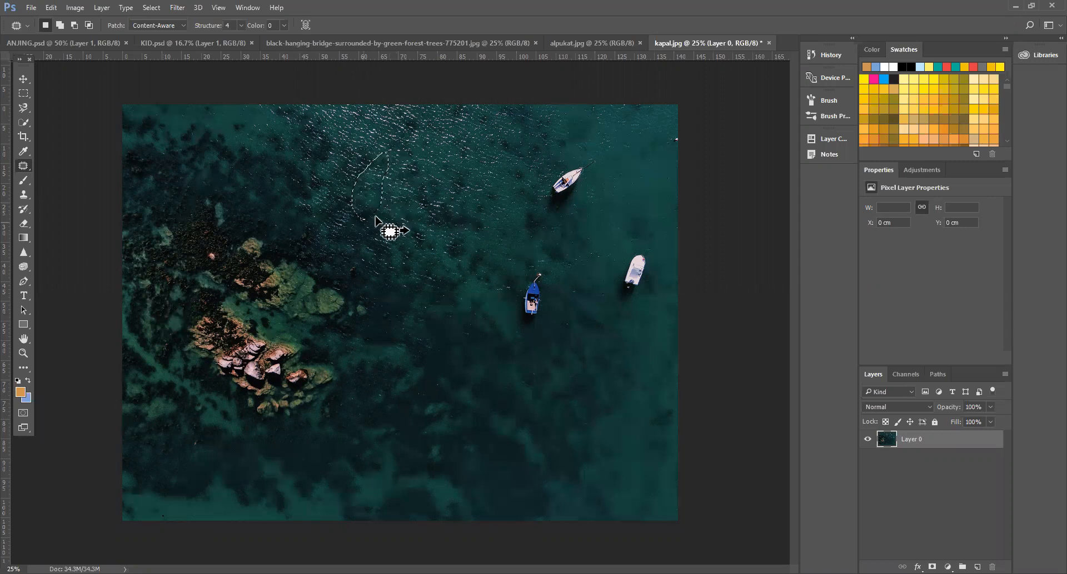
mouse_move(520, 313)
left_mouse_down()
mouse_move(546, 316)
mouse_move(551, 282)
mouse_move(539, 263)
mouse_move(531, 277)
mouse_move(562, 328)
left_mouse_up()
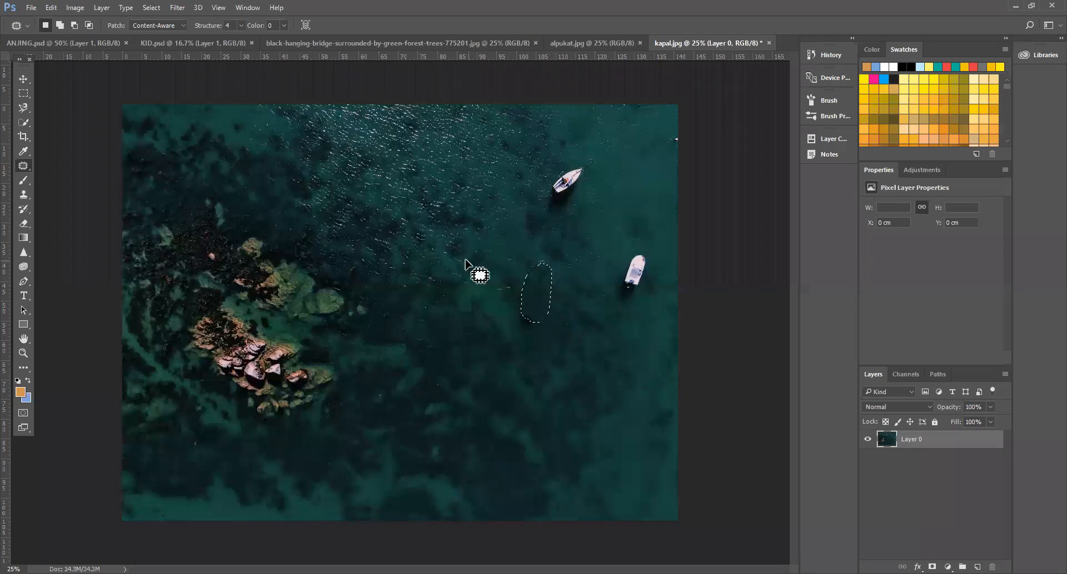
left_click(23, 93)
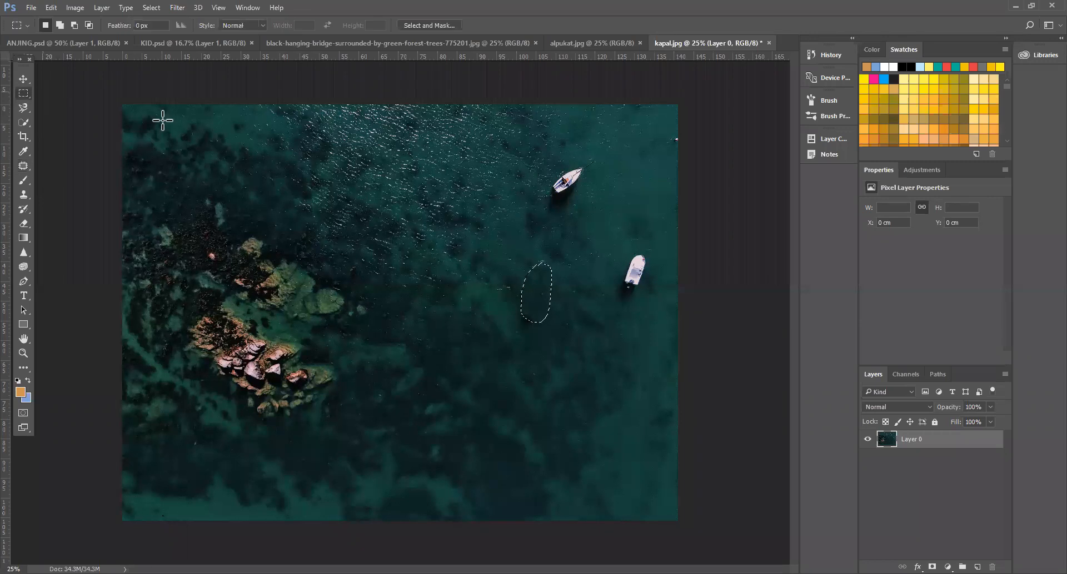
key("ctrl+d")
Step: Select the slanted white boat with the Lasso and try filling and deleting the selection, undoing both attempts
left_click(22, 107)
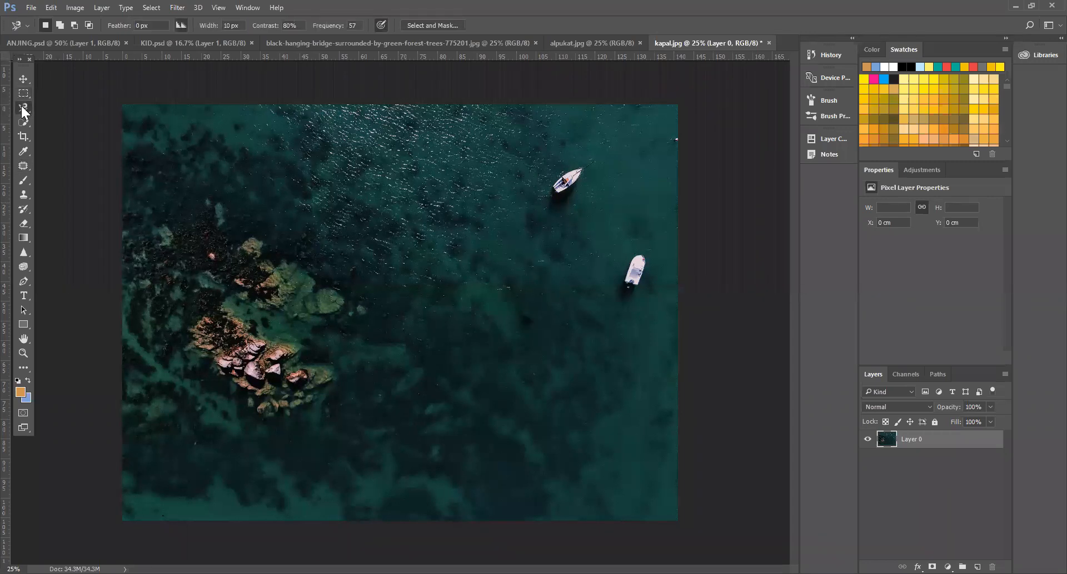
key("shift+l")
mouse_move(590, 162)
left_mouse_down()
mouse_move(539, 185)
mouse_move(552, 200)
mouse_move(596, 169)
mouse_move(579, 154)
mouse_move(544, 161)
left_mouse_up()
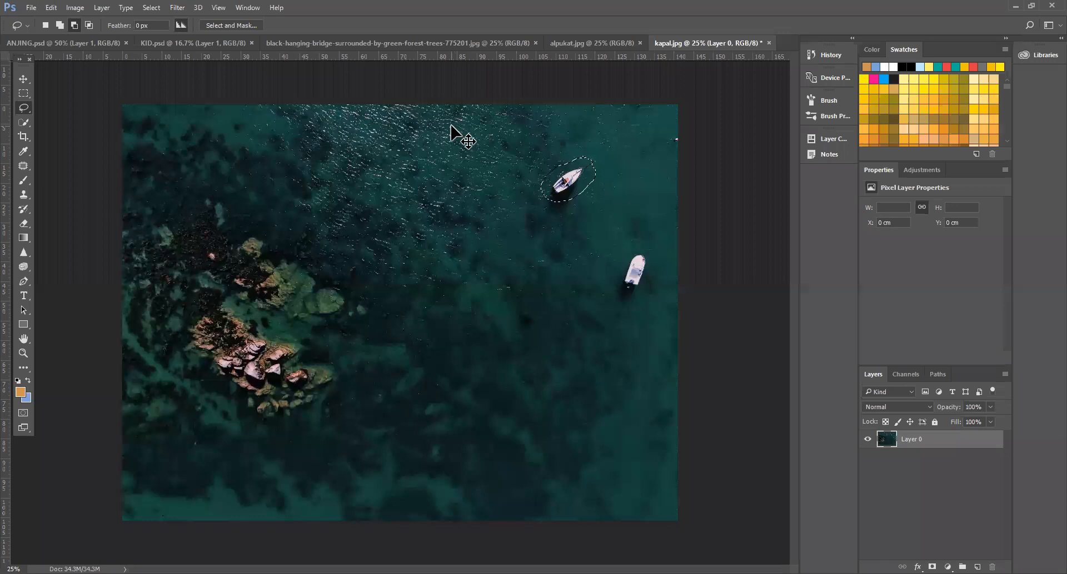
key("ctrl+BackSpace")
key("ctrl+z")
key("Delete")
key("ctrl+z")
Step: Patch the two remaining white boats with clear nearby water and clear the selection
left_click(24, 165)
left_click_drag(564, 190, 592, 226)
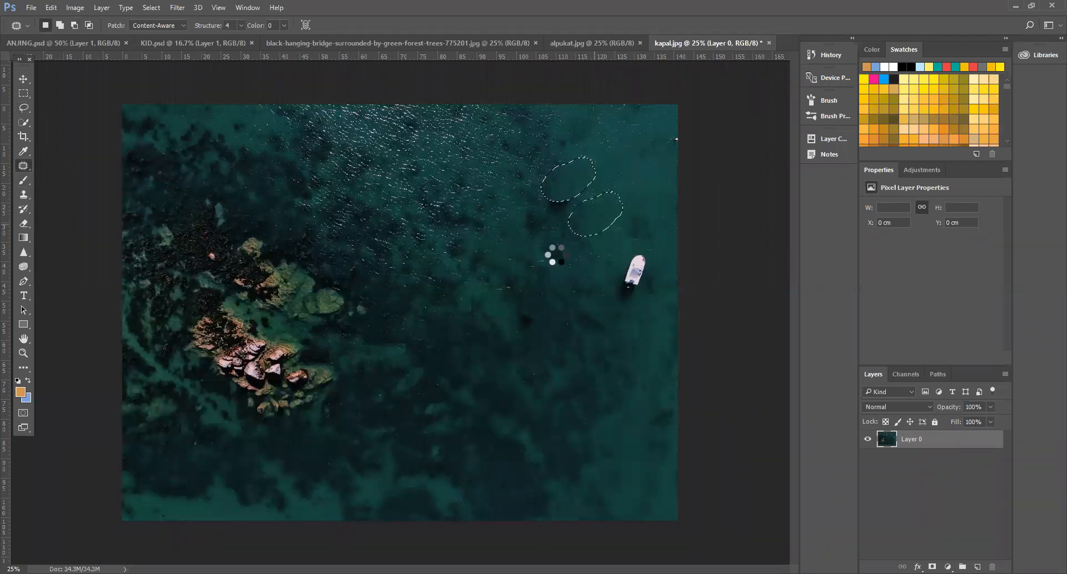
key("ctrl+d")
mouse_move(633, 243)
left_mouse_down()
mouse_move(620, 297)
mouse_move(652, 272)
mouse_move(636, 240)
mouse_move(590, 303)
left_mouse_up()
key("ctrl+d")
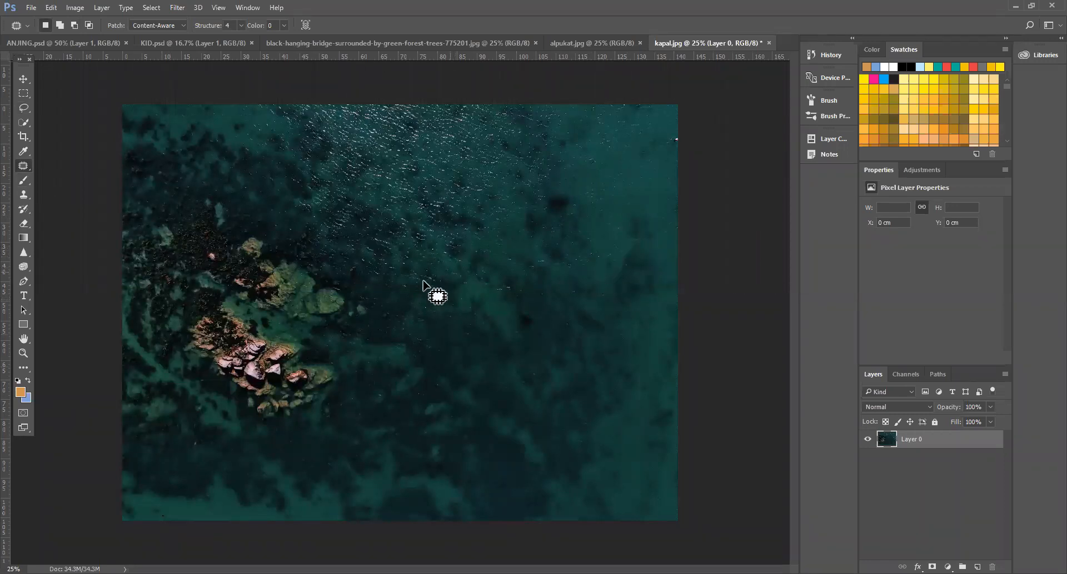
Step: Undo all the Patch tool edits to bring back the four boats
key("ctrl+alt+z")
key("ctrl+alt+z")
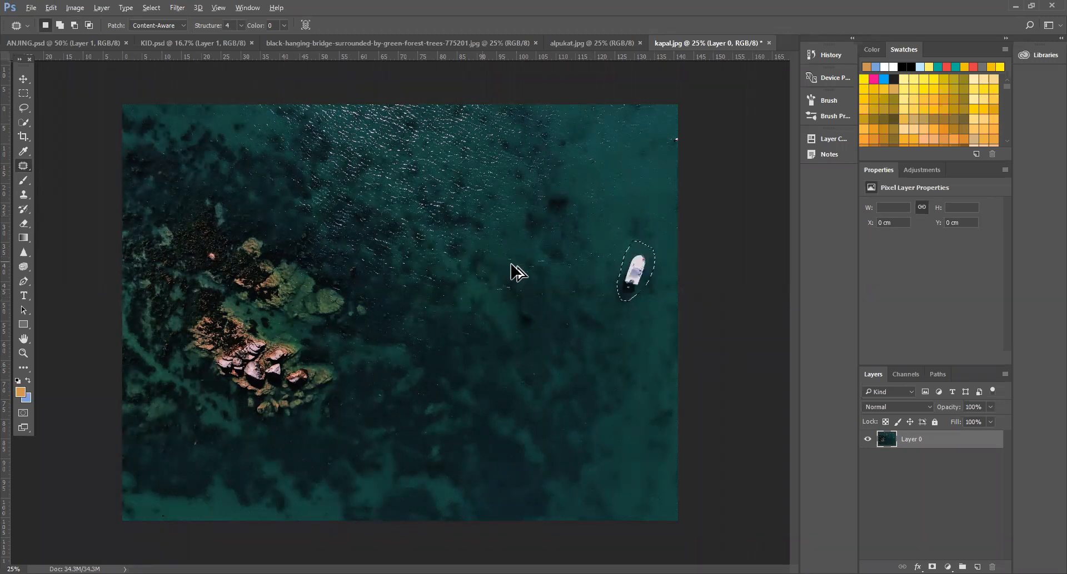
key("ctrl+alt+z")
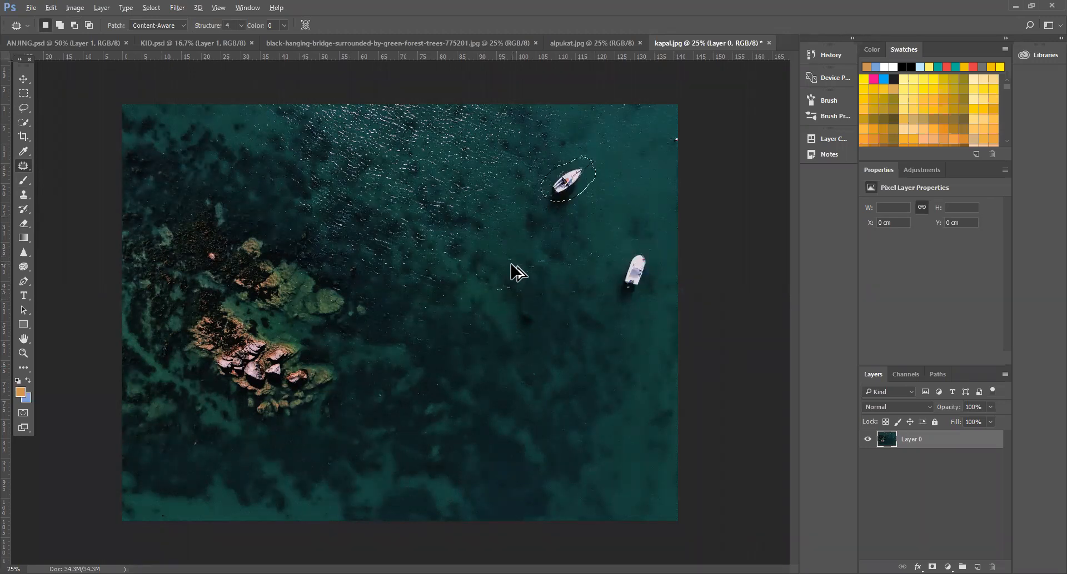
key("ctrl+alt+z")
key("ctrl+alt+z")
key("ctrl+alt+z")
key("ctrl+alt+z")
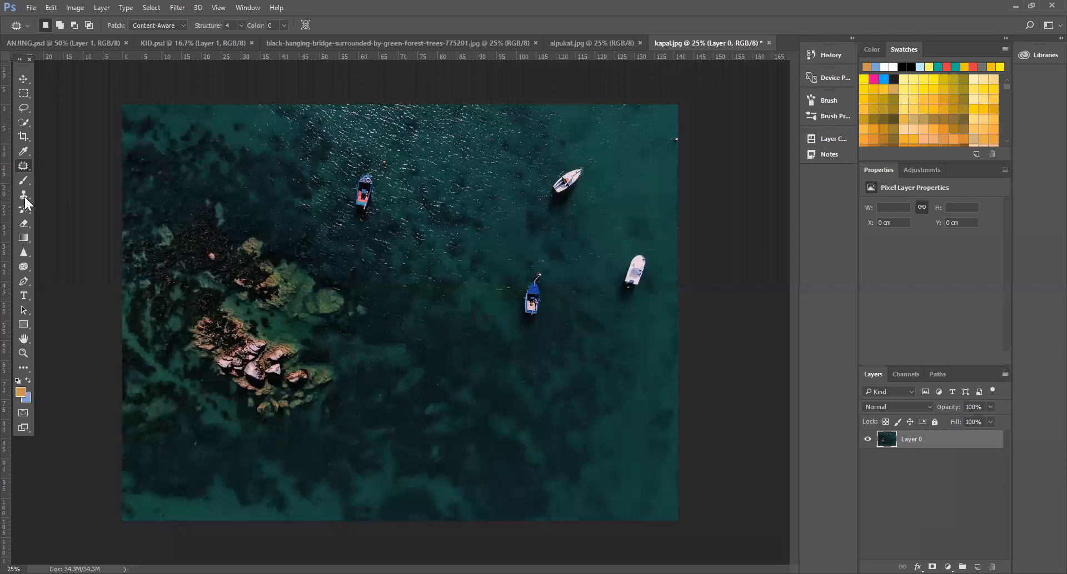
Step: Activate the Clone Stamp tool and set its brush to 133 px with 34% hardness
left_click(23, 195)
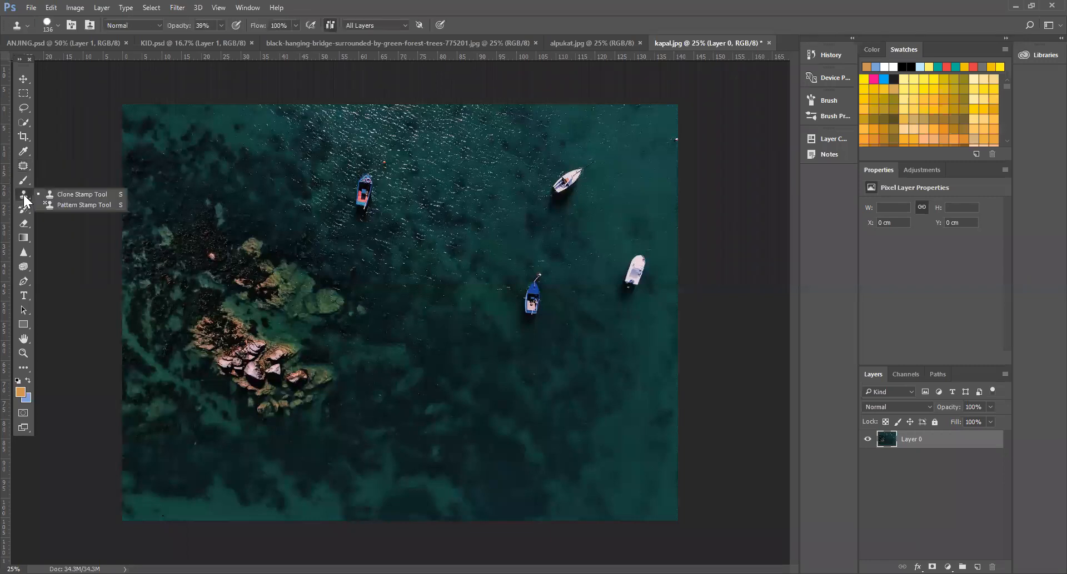
left_click(61, 193)
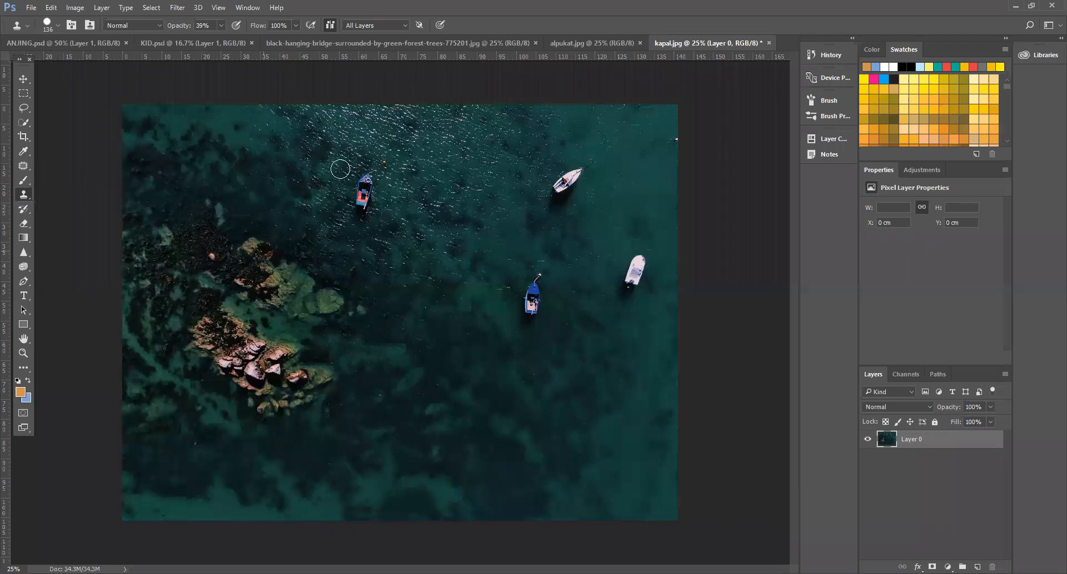
right_click(387, 198)
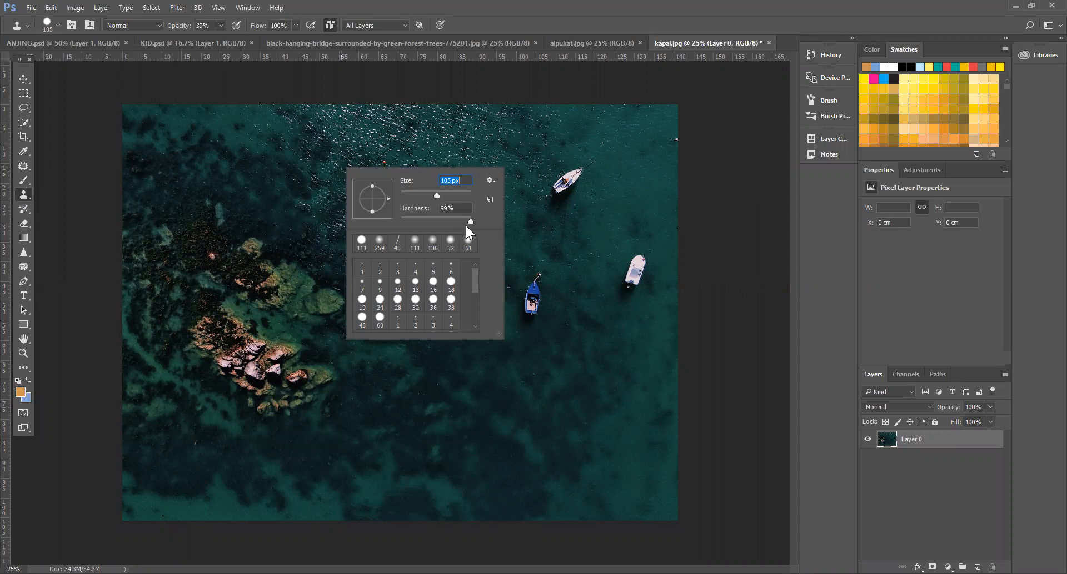
left_click_drag(469, 222, 460, 221)
left_click_drag(421, 224, 424, 222)
key("Return")
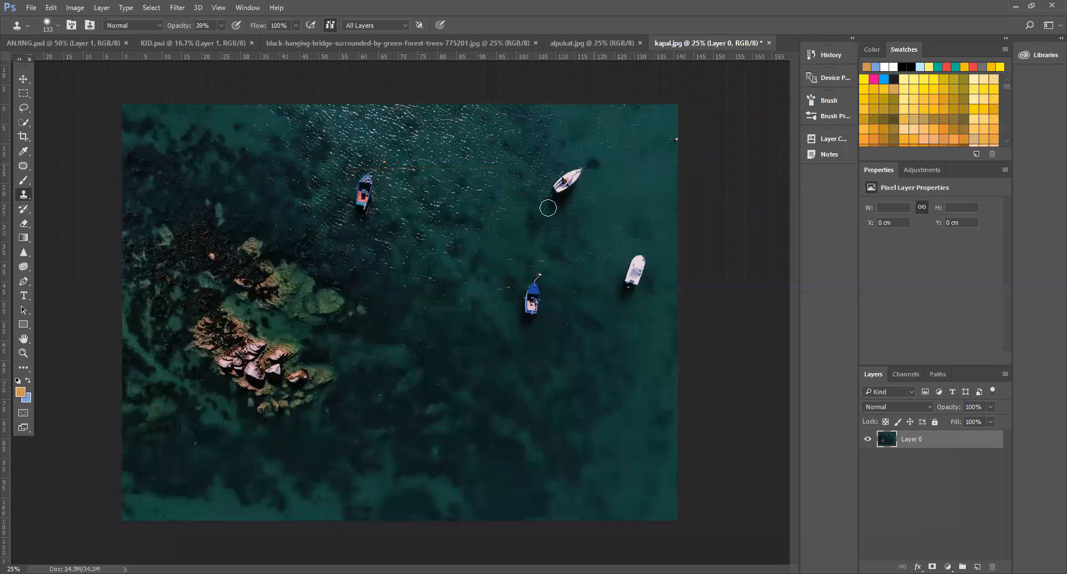
Step: Set the Clone Stamp brush size to 291 px and try painting water over the blue and red boat, undoing the stroke
right_click(599, 231)
left_click_drag(603, 233, 611, 232)
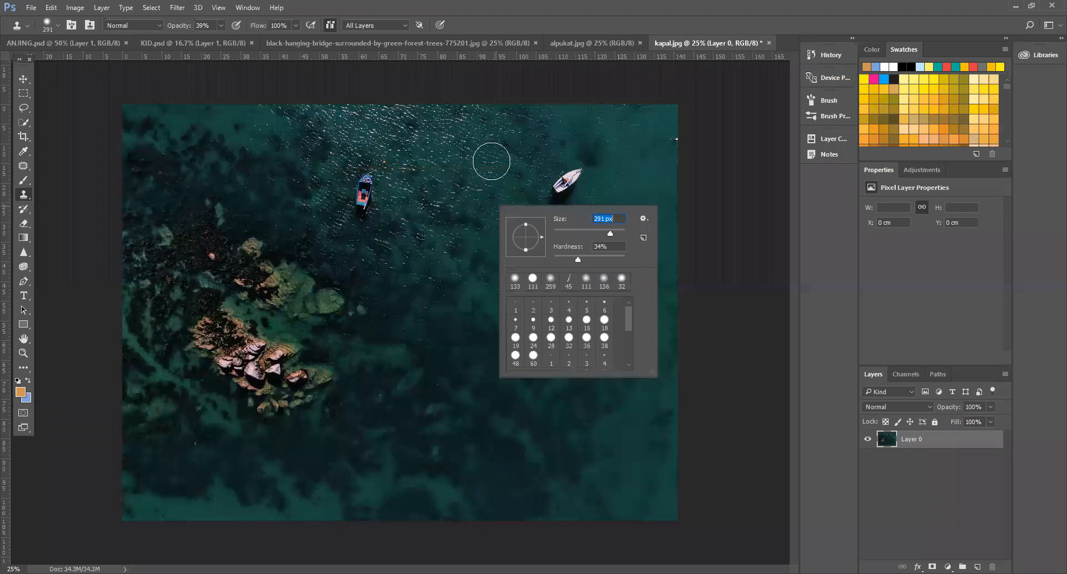
left_click_drag(567, 195, 544, 187)
key("ctrl+z")
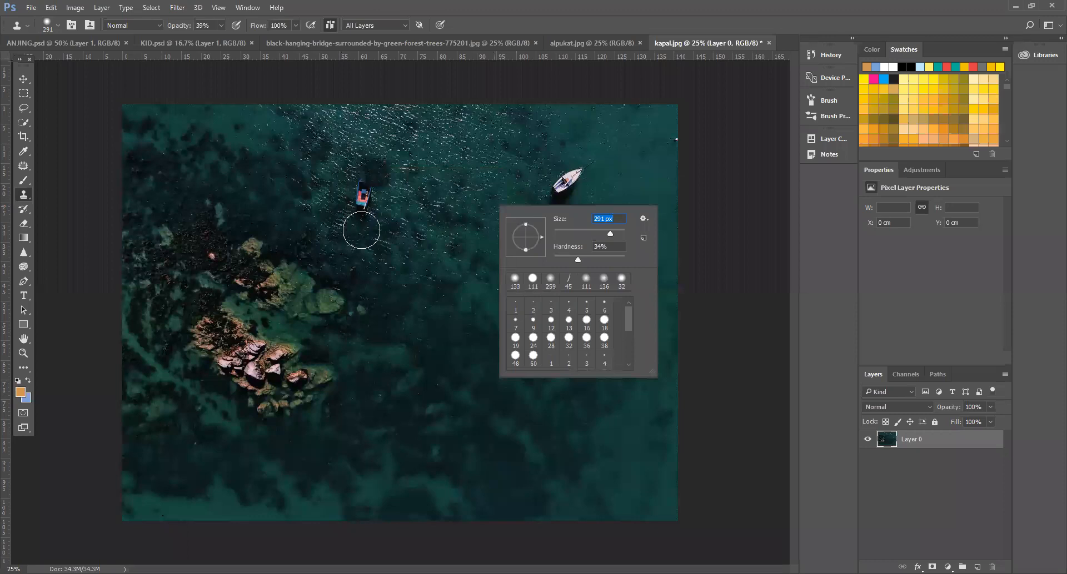
Step: Sample the blue and red boat and try stamping it onto nearby water at 39% opacity
left_click(364, 189, "alt")
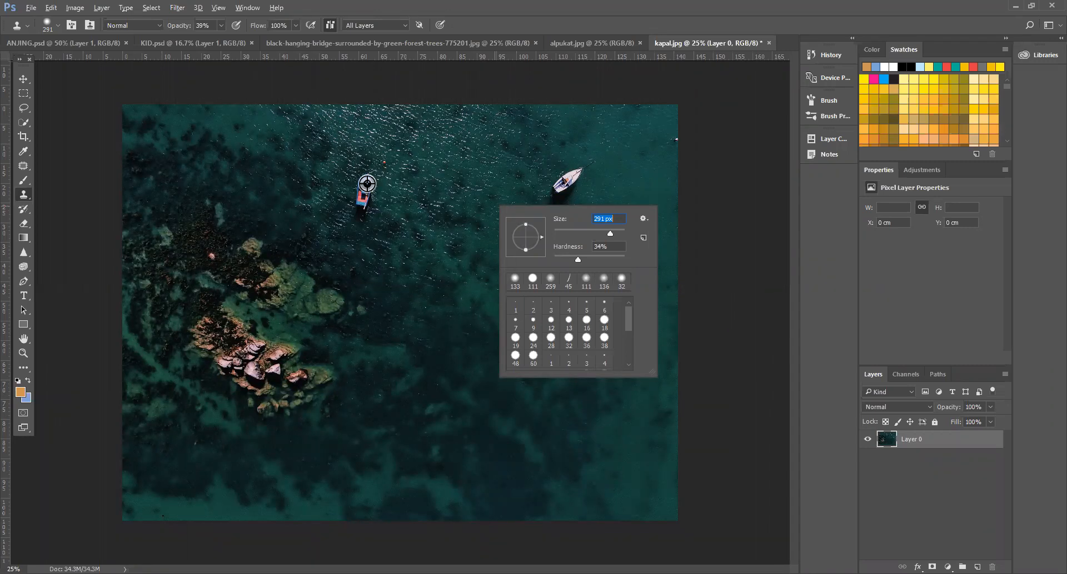
left_click(366, 186, "alt")
left_click(421, 229)
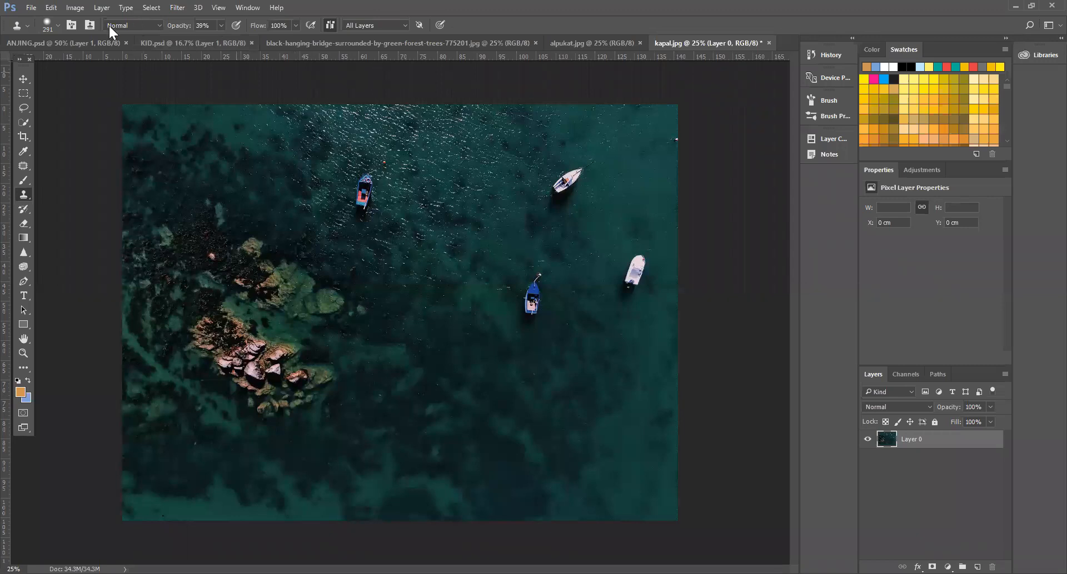
Step: Raise the Clone Stamp opacity to 100%, sample the blue and red boat and stamp a copy in the open water below
key("0")
left_click(362, 189, "alt")
mouse_move(440, 385)
left_mouse_down()
mouse_move(459, 400)
mouse_move(435, 377)
mouse_move(452, 393)
left_mouse_up()
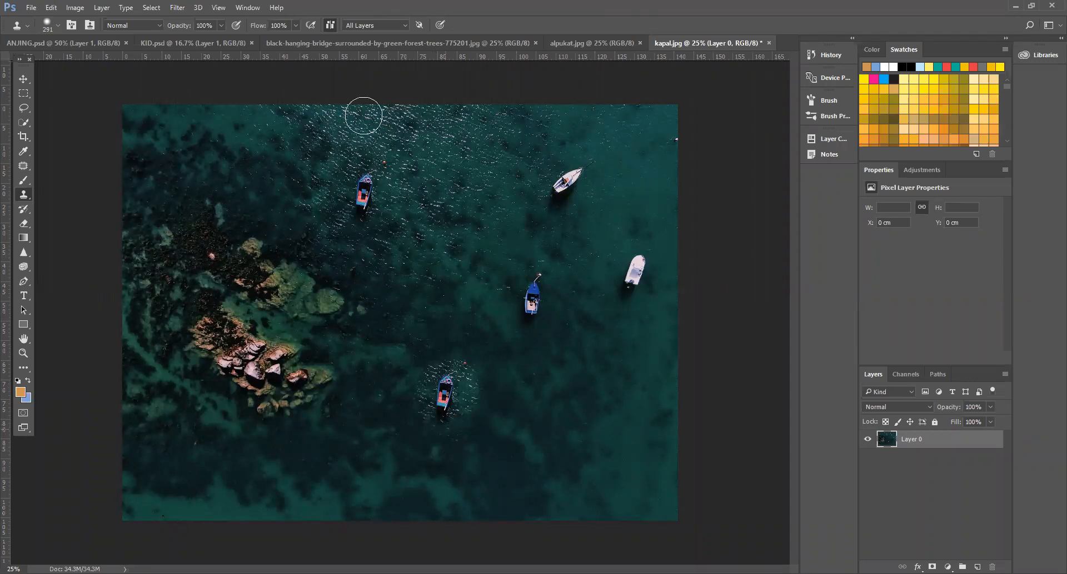
Step: Try stamping extra glittering water above the copied boat, undoing the stamp
left_click_drag(363, 116, 343, 143)
left_click(464, 335)
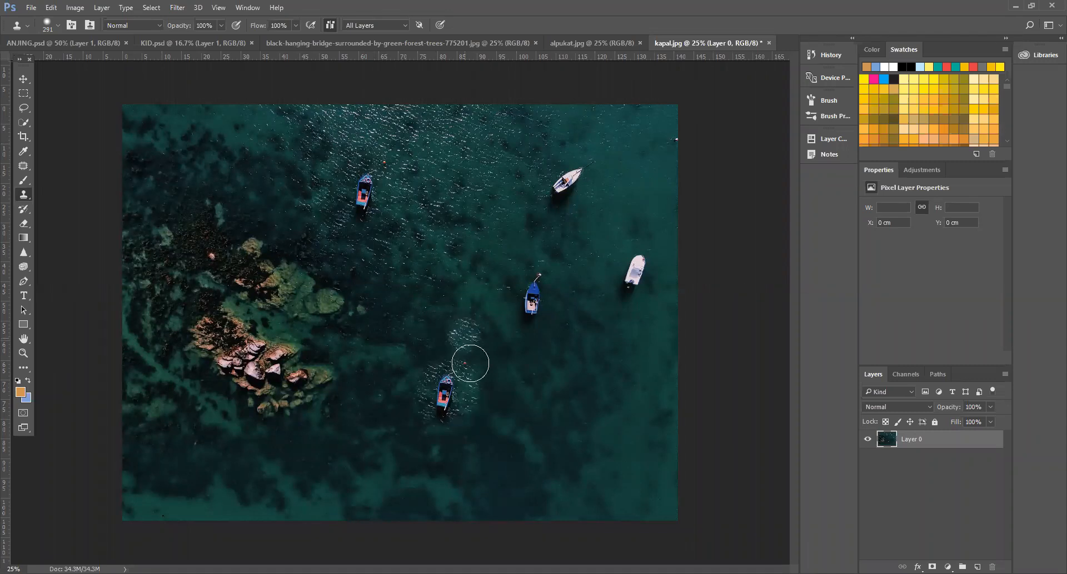
key("ctrl+z")
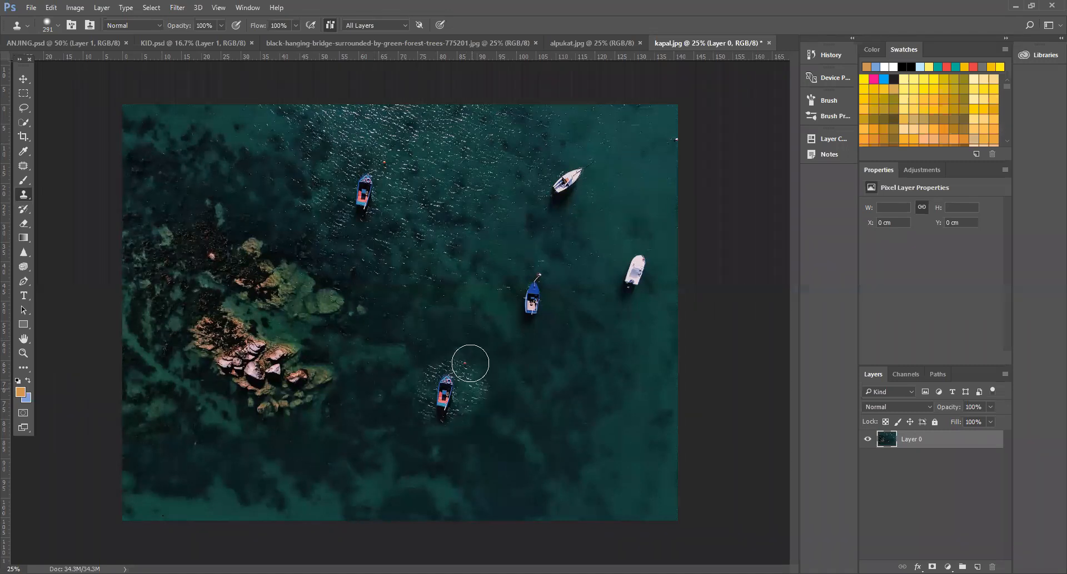
Step: Set the Eraser opacity to 13%, try erasing beside the copied boat, and undo both the erasing and the copy
key("e")
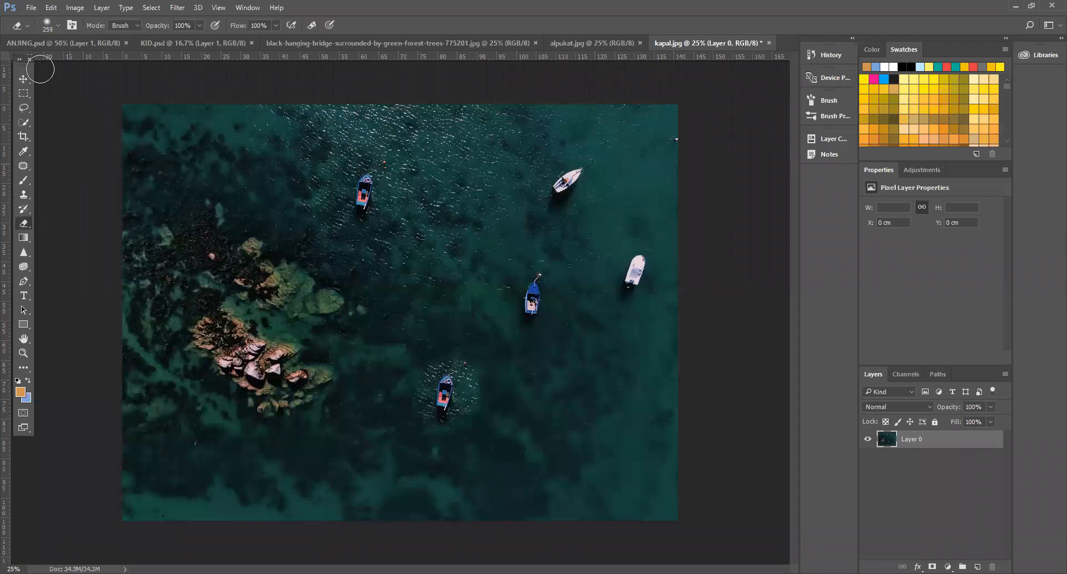
left_click(199, 25)
left_click(157, 39)
left_click_drag(470, 435, 481, 366)
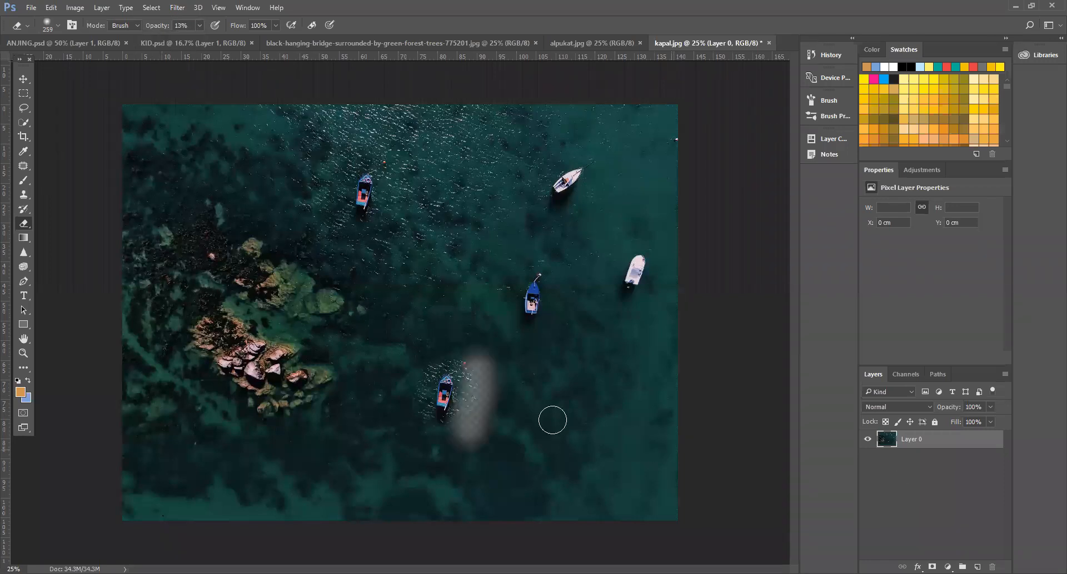
key("ctrl+z")
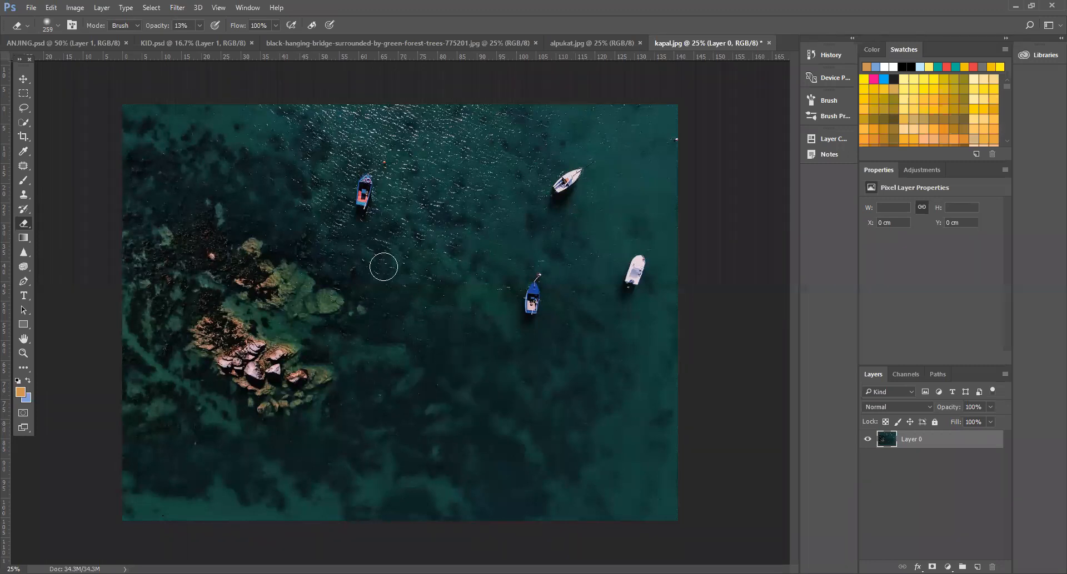
Step: Add a new empty layer and clone the blue and red boat onto it in the open water beside the rocks
key("ctrl+shift+alt+n")
key("c")
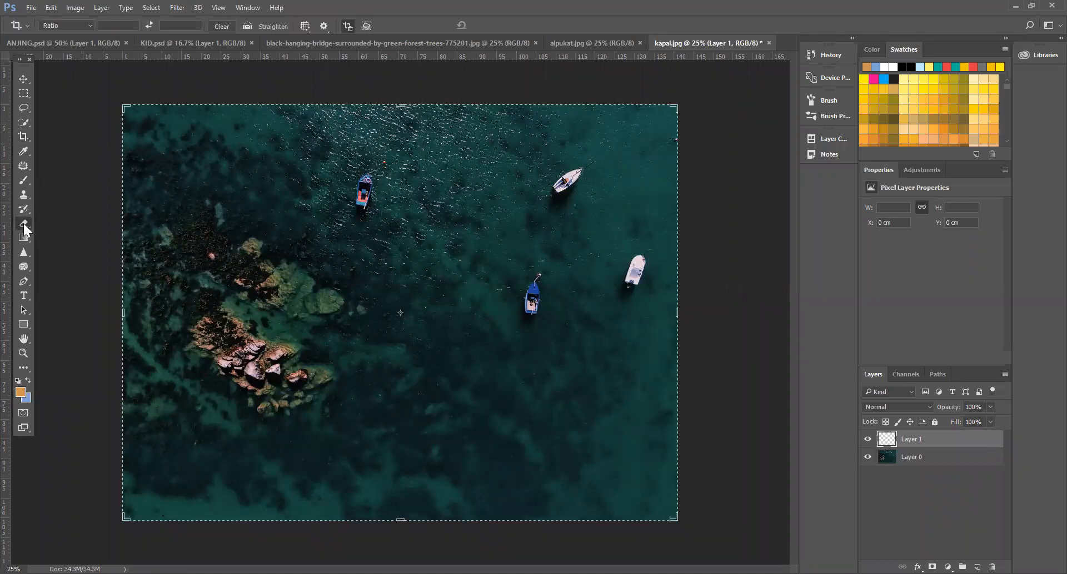
left_click(23, 223)
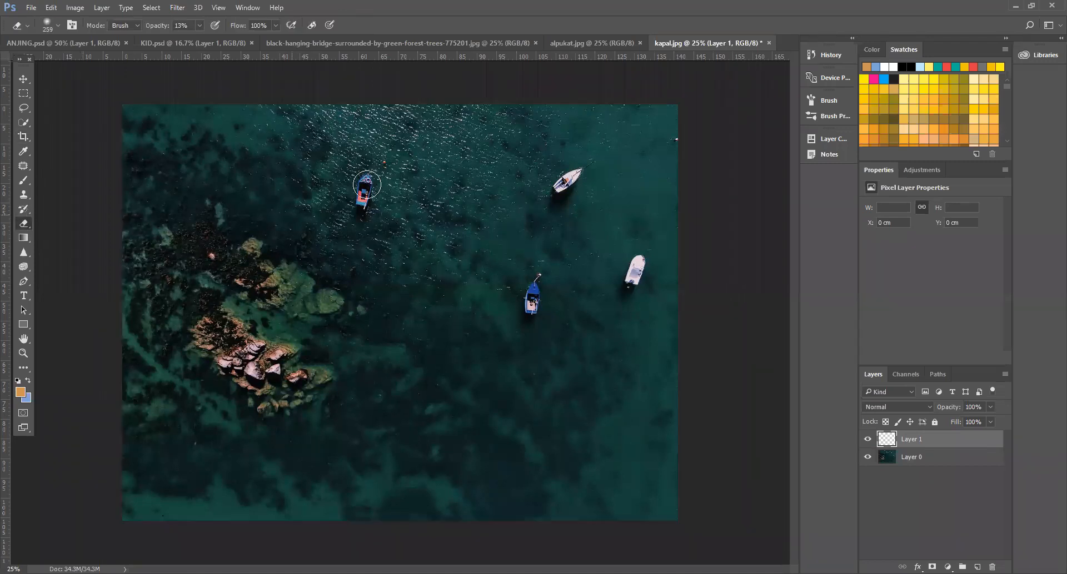
left_click(23, 195)
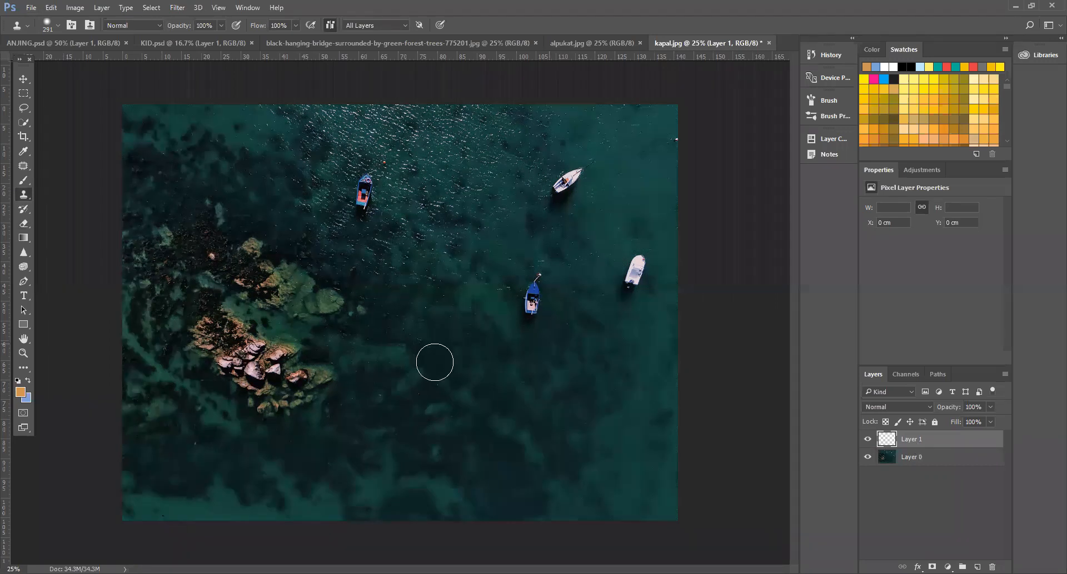
mouse_move(433, 374)
left_mouse_down()
mouse_move(436, 401)
mouse_move(432, 382)
left_mouse_up()
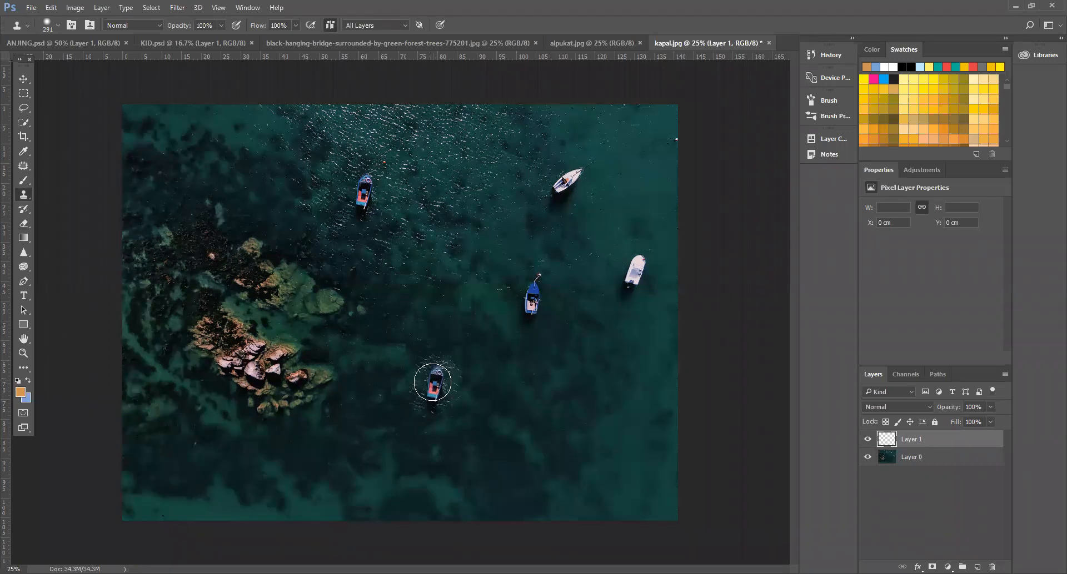
Step: Try erasing the water beside the cloned boat on Layer 0 with the Eraser, undoing the stroke
key("ctrl+space")
left_click(477, 445, "ctrl")
left_click(476, 445, "ctrl")
key("e")
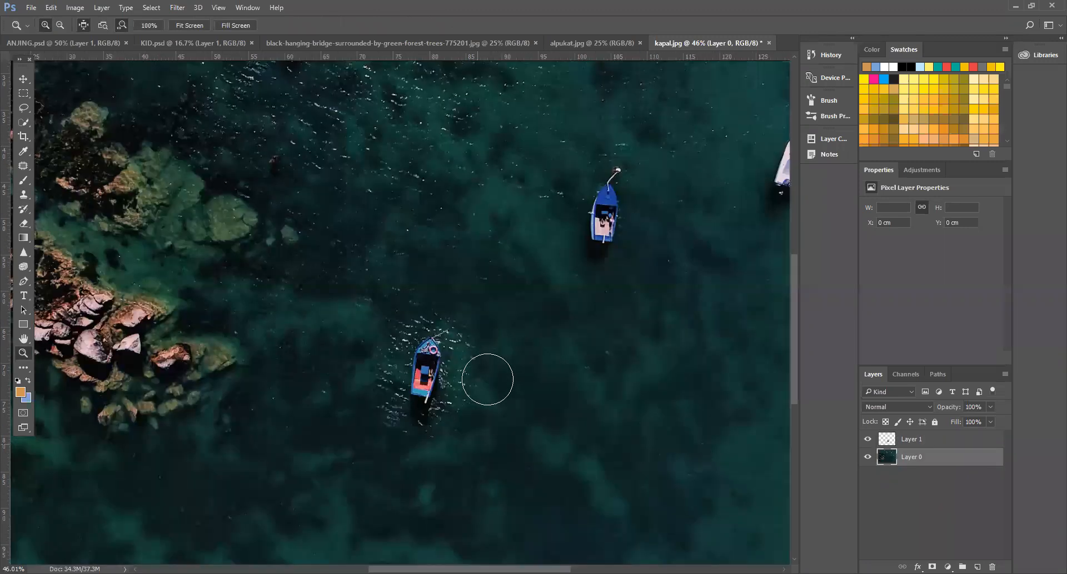
left_click_drag(495, 374, 476, 442)
key("ctrl+z")
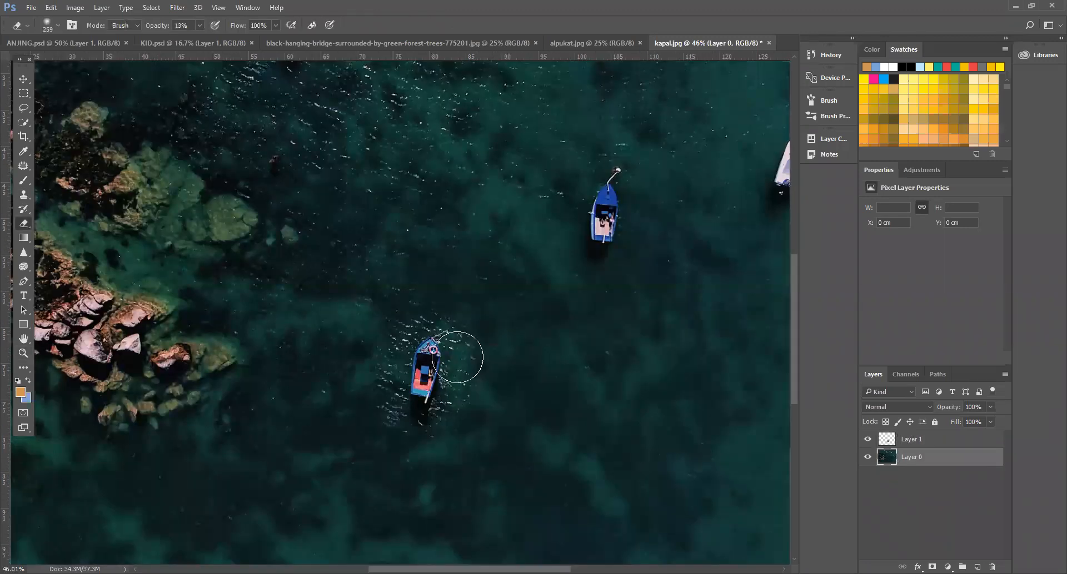
Step: Softly erase the glints around the cloned boat on Layer 1, raising the Eraser opacity to 46%
key("alt+bracketright")
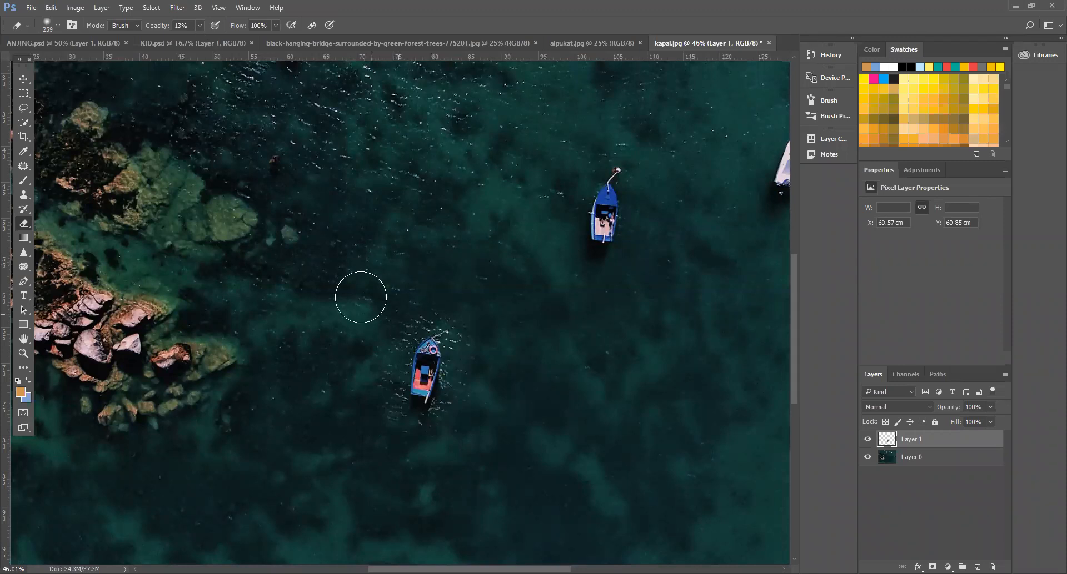
key("4")
key("6")
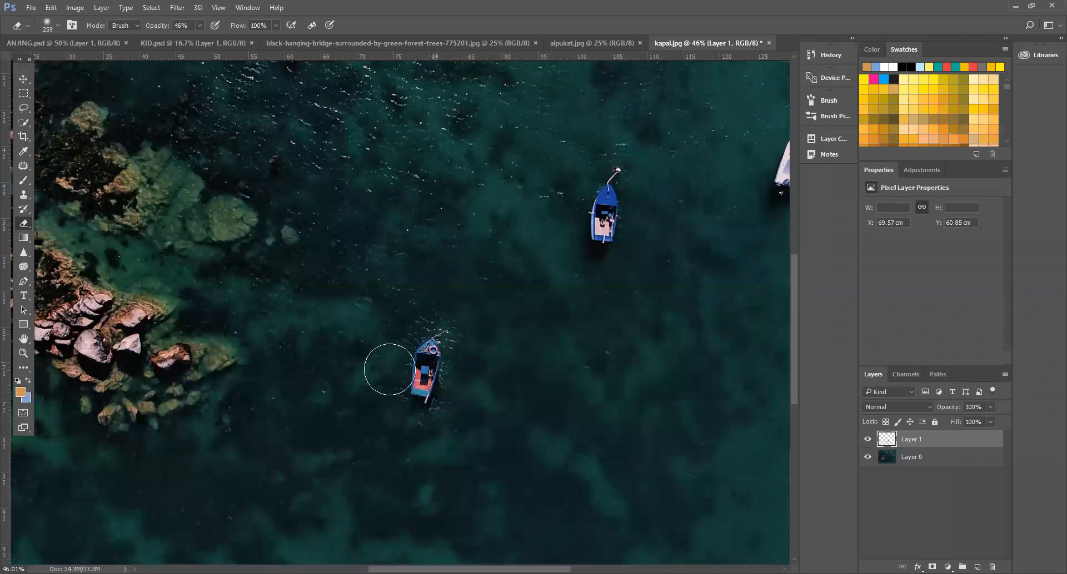
key("ctrl+space")
left_click_drag(285, 417, 283, 418)
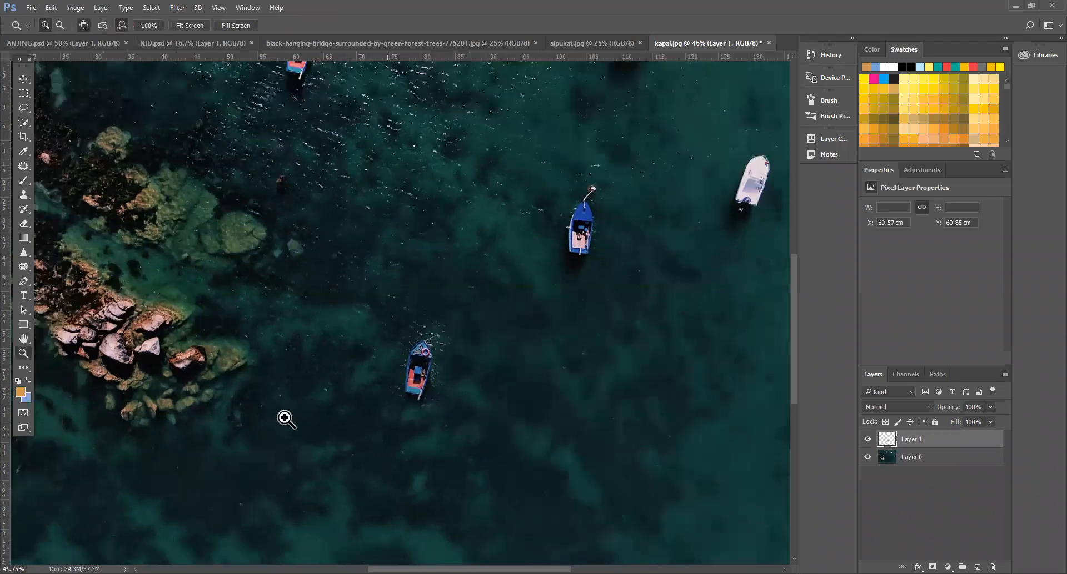
left_click_drag(284, 418, 275, 417)
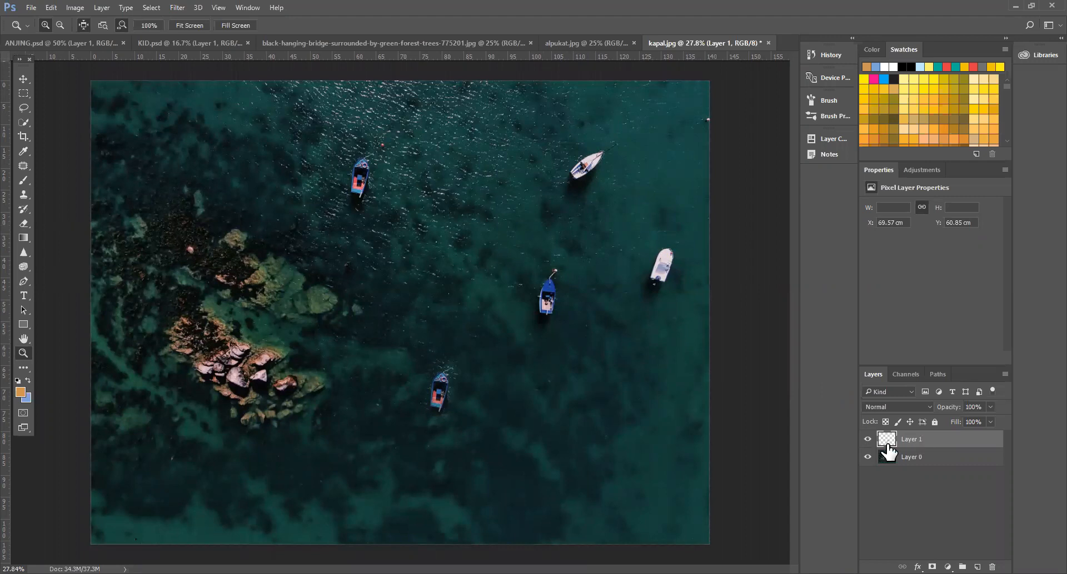
Step: Sample the blue and red boat from Layer 0 with the Clone Stamp and stamp a second copy of it on Layer 1
left_click(892, 454)
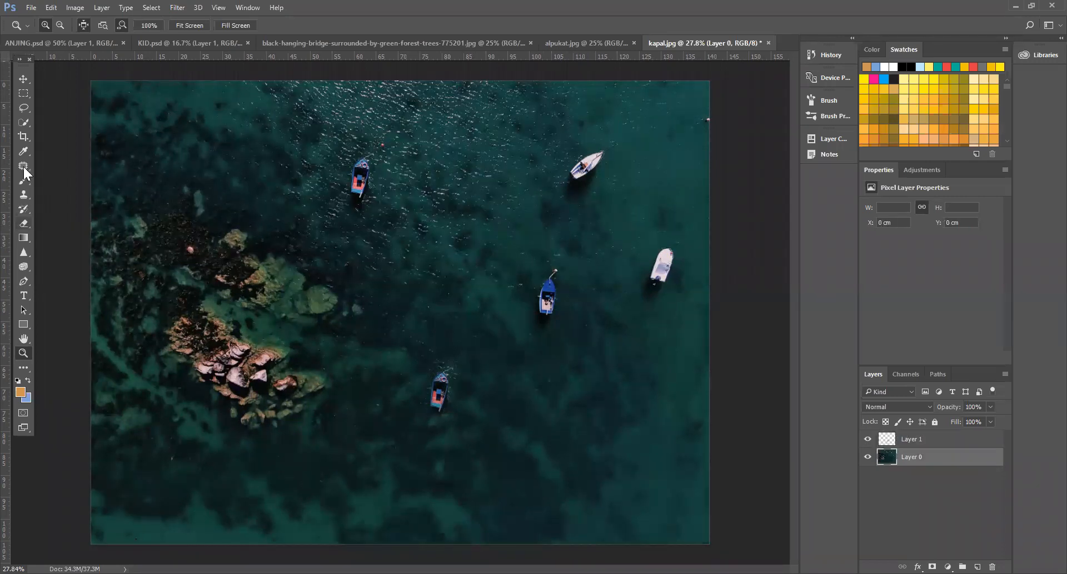
left_click(24, 195)
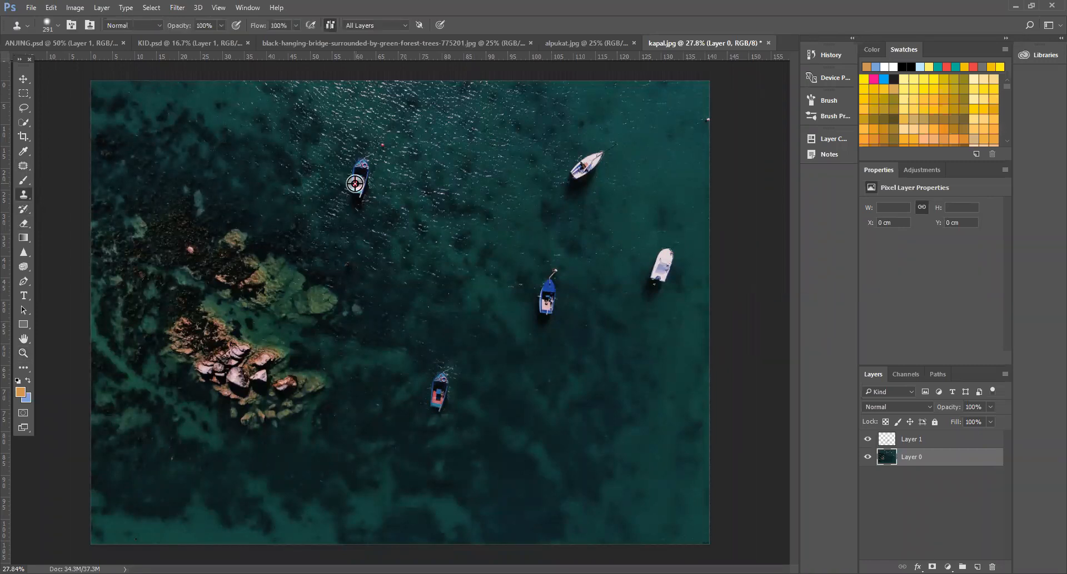
left_click(359, 180, "alt")
left_click_drag(359, 180, 360, 175)
mouse_move(424, 289)
left_mouse_down()
mouse_move(443, 255)
mouse_move(457, 262)
left_mouse_up()
key("ctrl+z")
left_click(951, 440)
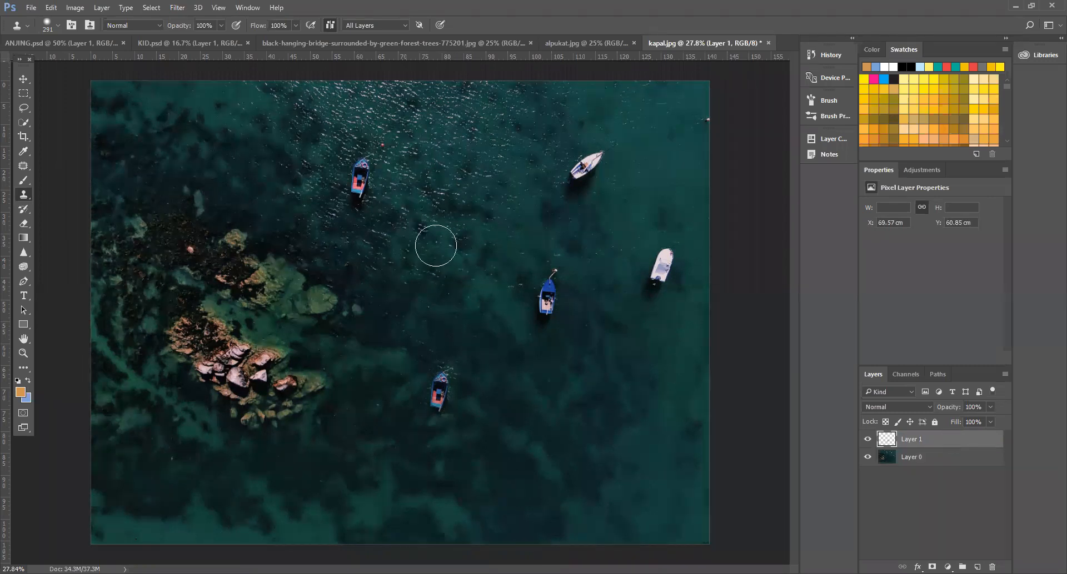
left_click_drag(434, 243, 419, 258)
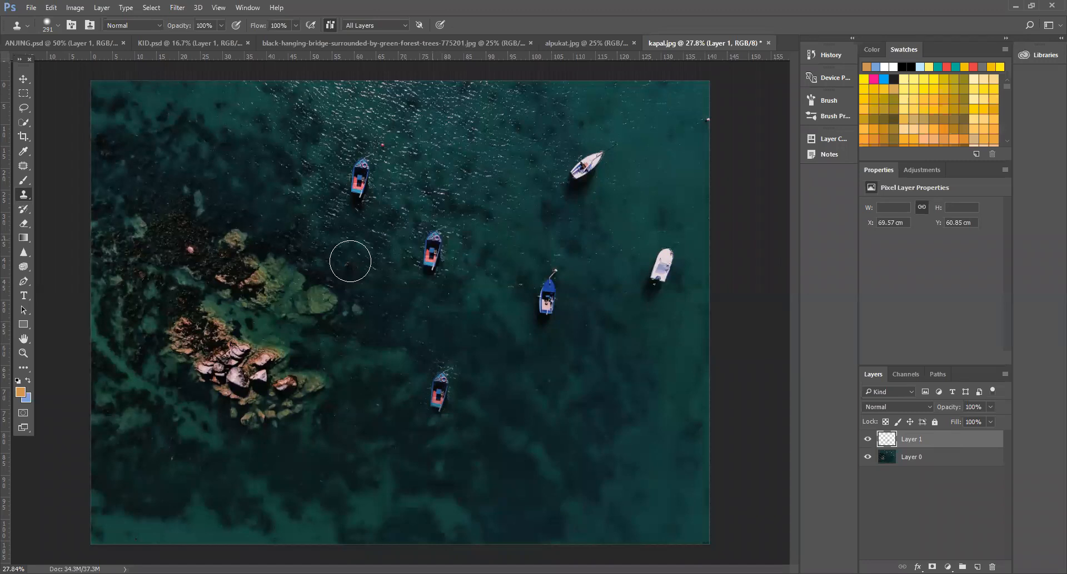
Step: Sample the slanted white boat and stamp a copy just beside it on Layer 1, undoing a stray stamp on the rocks
left_click(587, 166, "alt")
key("alt+bracketleft")
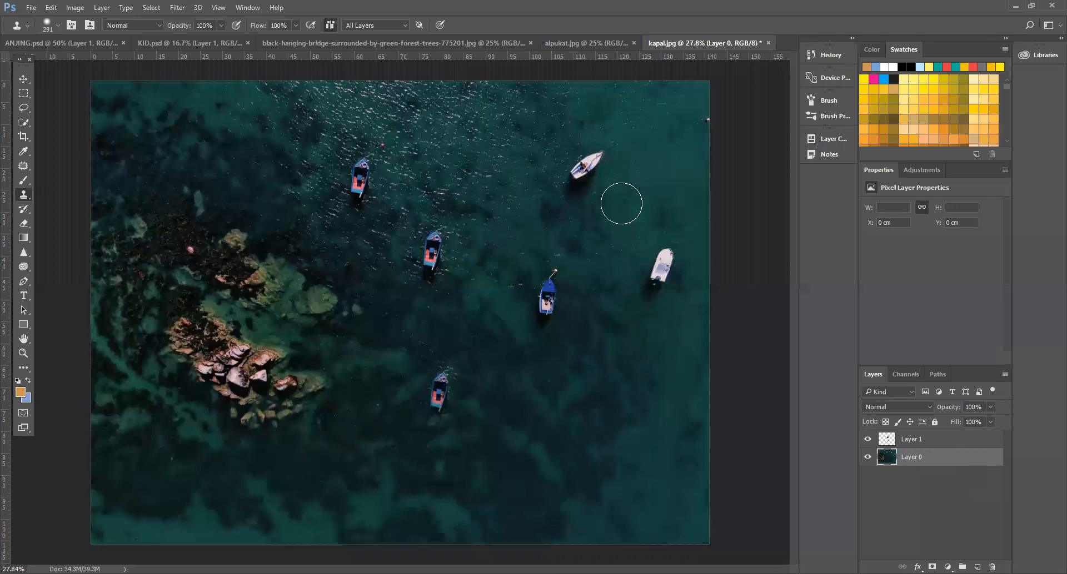
key("alt+bracketright")
left_click(622, 200)
left_click(629, 191)
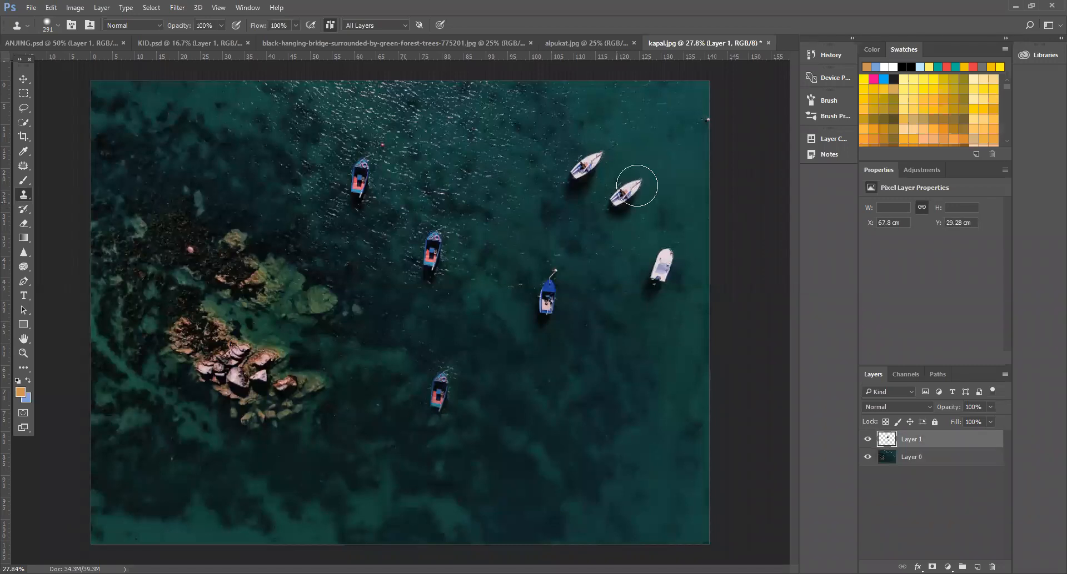
left_click(196, 313)
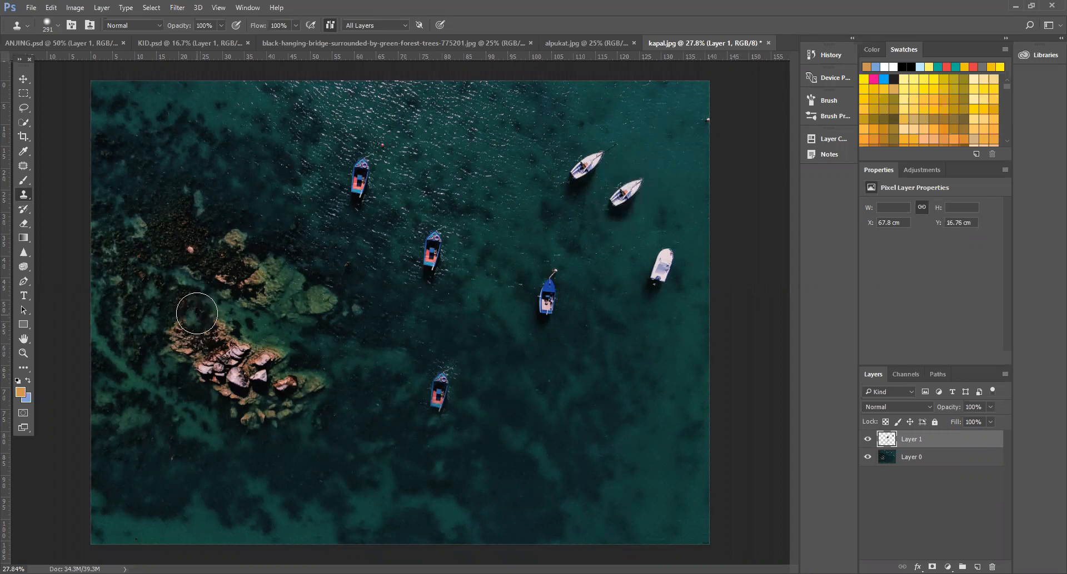
key("ctrl+z")
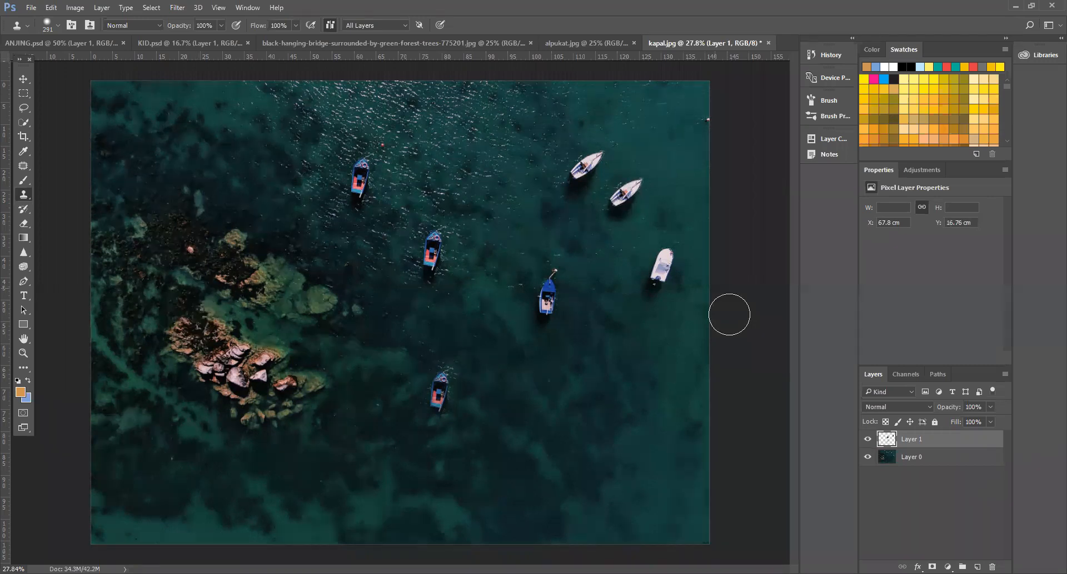
Step: Compare the image with Layer 1 hidden and shown, and delete Layer 1 with its cloned boats
left_click(866, 439)
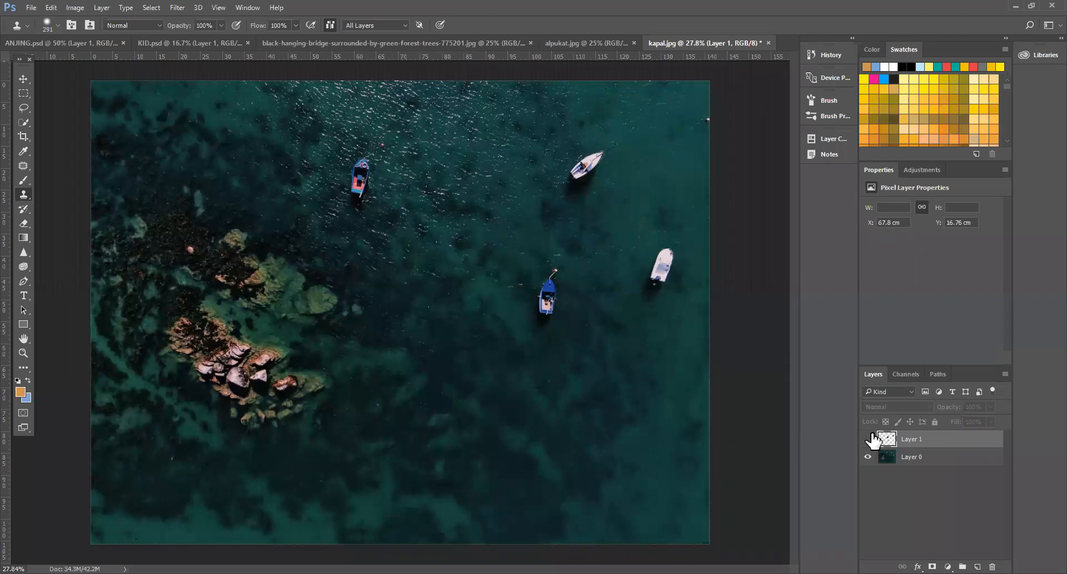
left_click(867, 439)
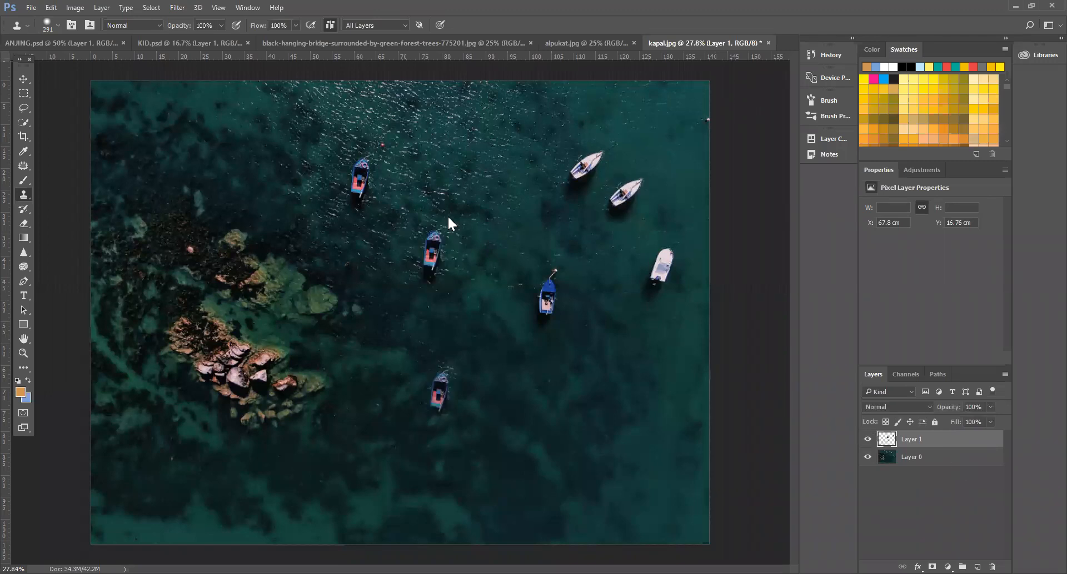
key("Delete")
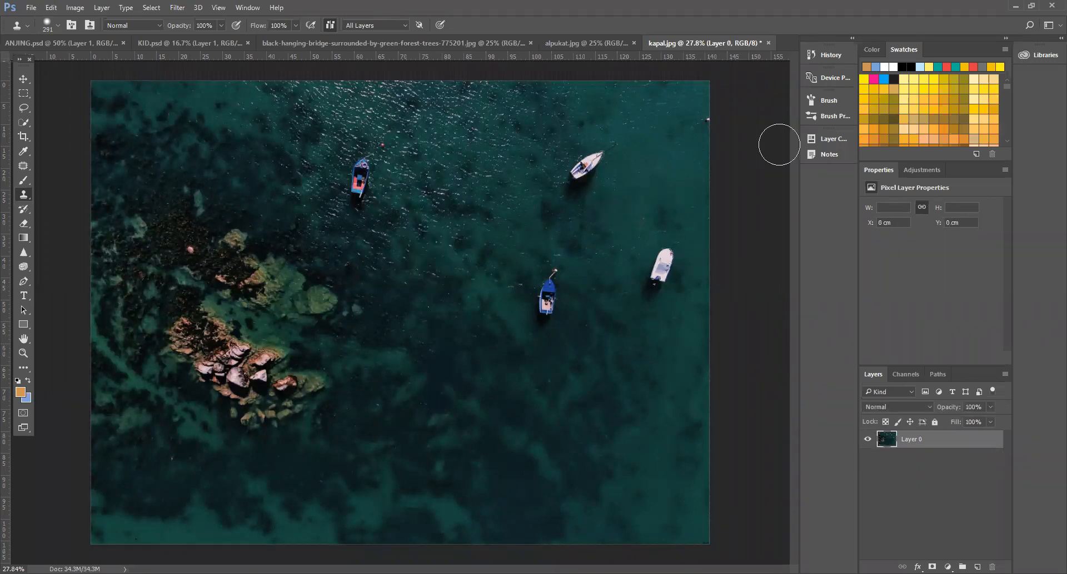
Step: Switch to the alpukat.jpg document, unlock its Background layer and stamp the sampled white boat onto the dark surface
left_click(576, 45)
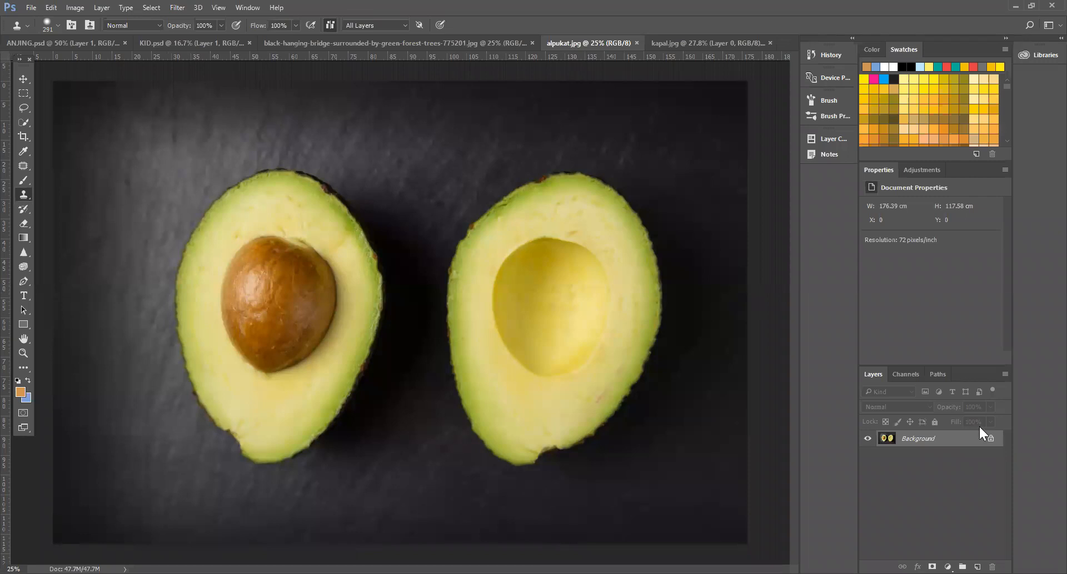
left_click(990, 438)
left_click(136, 197)
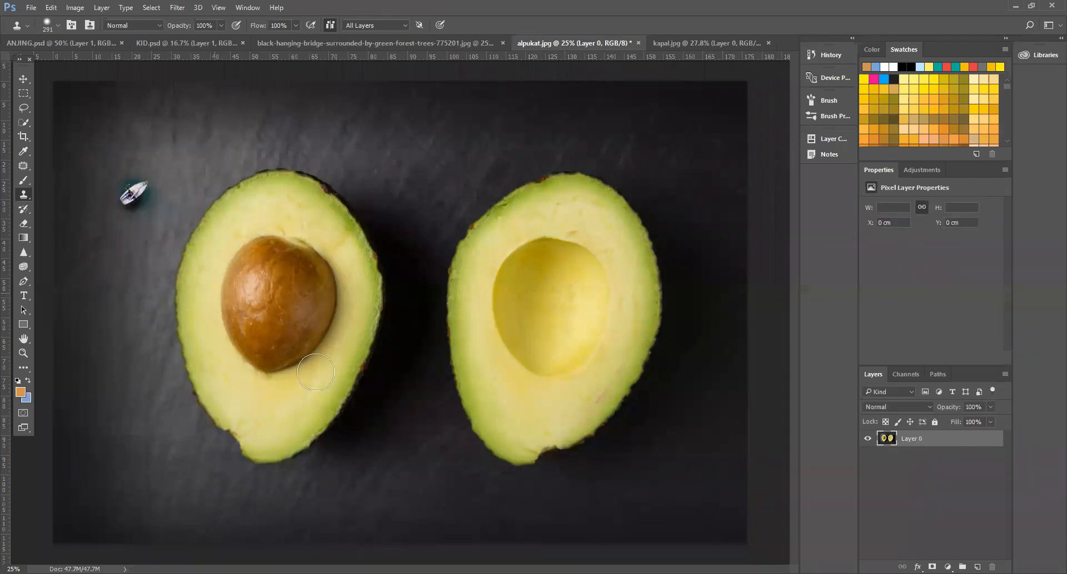
Step: Enlarge the Clone Stamp brush to 511 px for stamping over the avocado pit
right_click(471, 290)
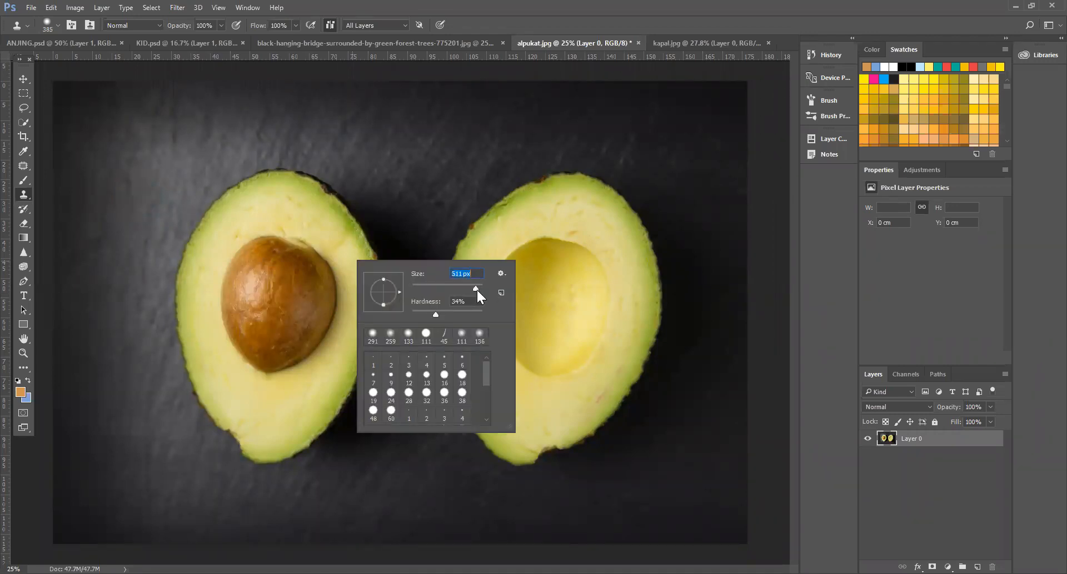
mouse_move(475, 289)
left_mouse_down()
mouse_move(481, 279)
mouse_move(471, 289)
mouse_move(482, 289)
left_mouse_up()
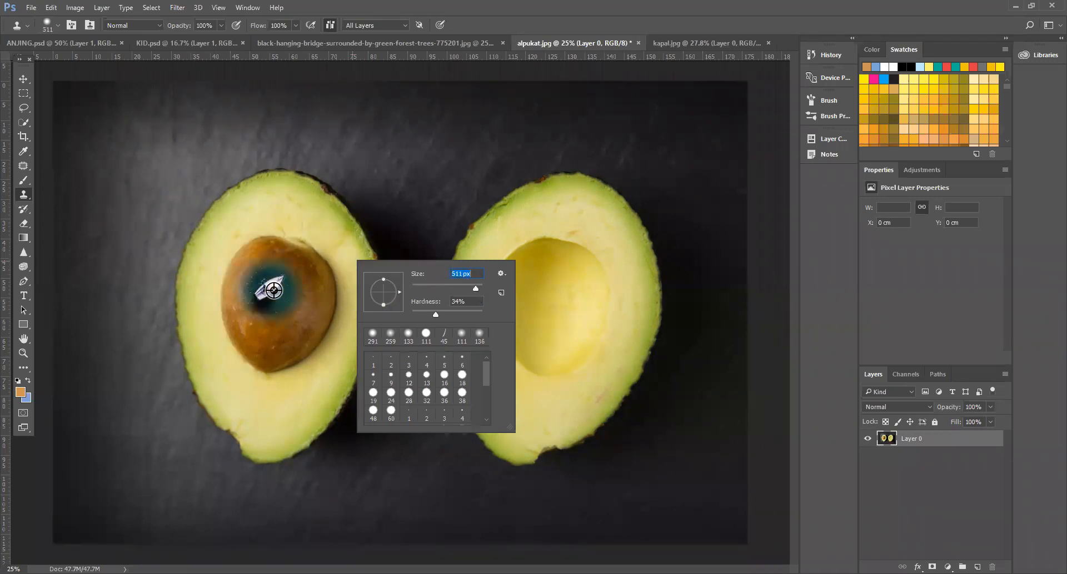
Step: Sample the pit in the first avocado half and stamp a complete copy into the empty hollow of the other half, undoing misplaced strokes
left_click(273, 289)
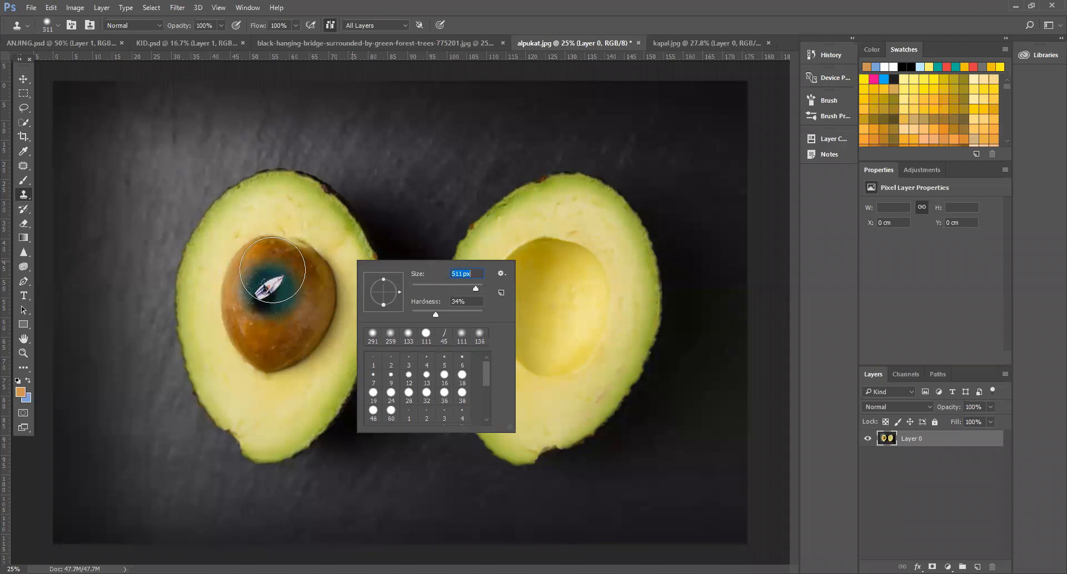
left_click(551, 294)
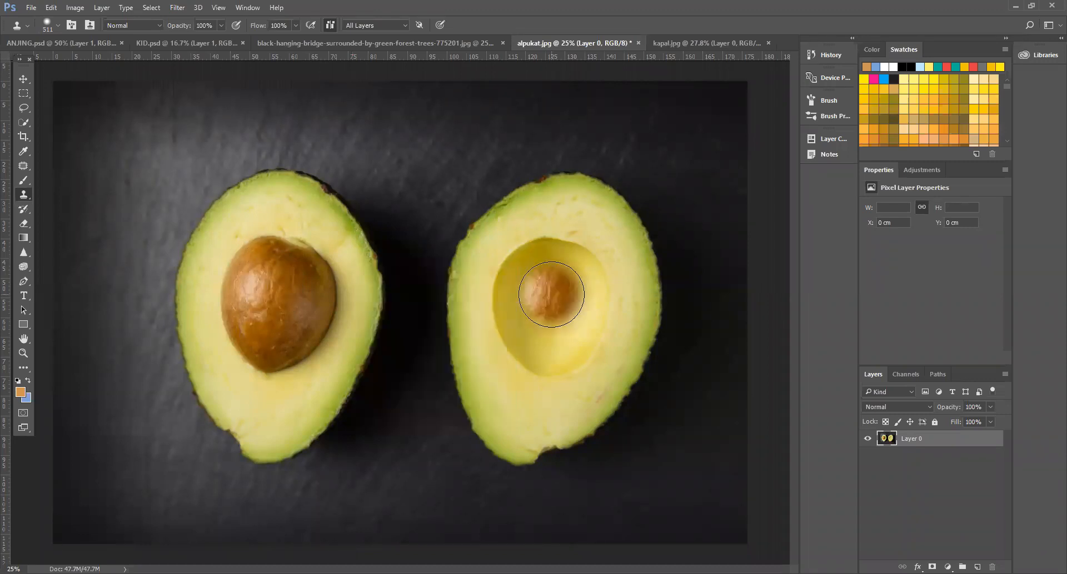
mouse_move(564, 298)
left_mouse_down()
mouse_move(553, 278)
mouse_move(525, 266)
mouse_move(507, 327)
mouse_move(554, 354)
mouse_move(571, 314)
mouse_move(570, 260)
mouse_move(599, 323)
mouse_move(553, 366)
left_mouse_up()
mouse_move(560, 191)
left_mouse_down()
mouse_move(565, 306)
mouse_move(581, 308)
mouse_move(562, 298)
left_mouse_up()
key("ctrl+z")
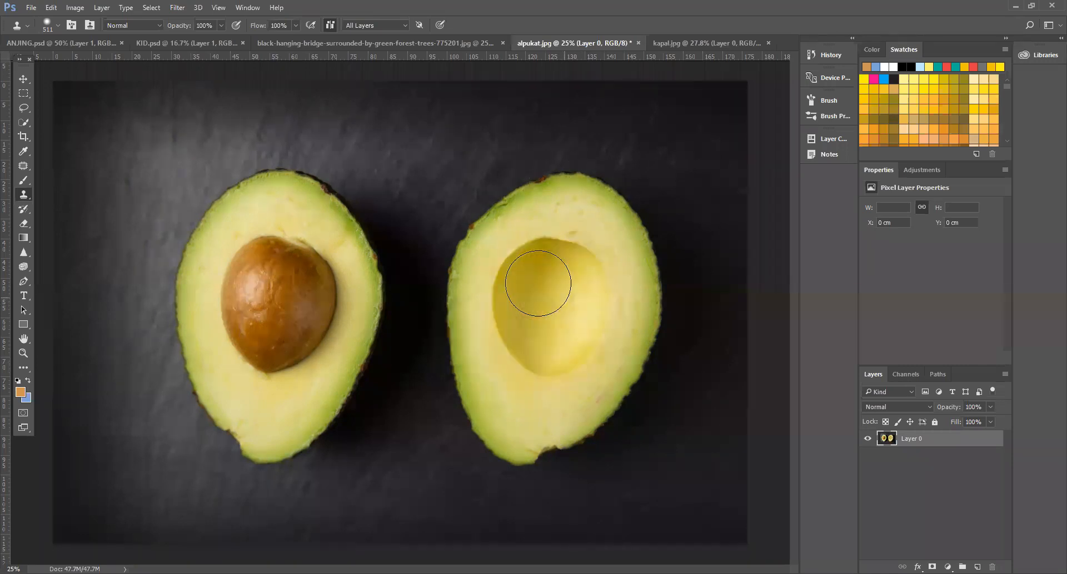
mouse_move(528, 263)
left_mouse_down()
mouse_move(541, 273)
mouse_move(527, 266)
left_mouse_up()
key("ctrl+z")
left_click_drag(572, 341, 591, 274)
left_click_drag(561, 307, 565, 255)
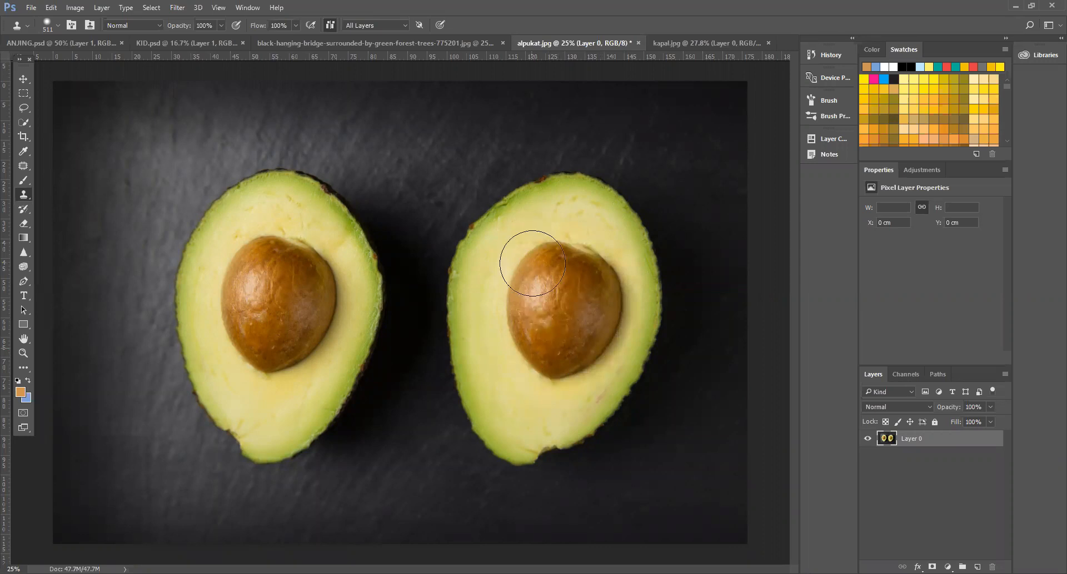
Step: Lower the Clone Stamp brush hardness to 28% and undo the stray stamp on the avocado's edge
right_click(620, 326)
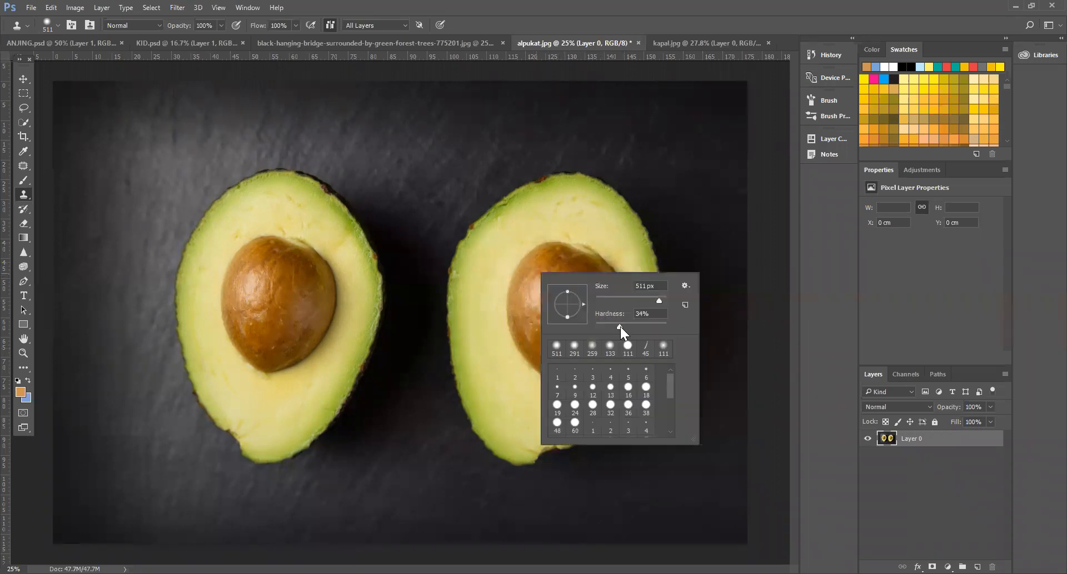
left_click_drag(621, 326, 617, 327)
left_click(471, 281)
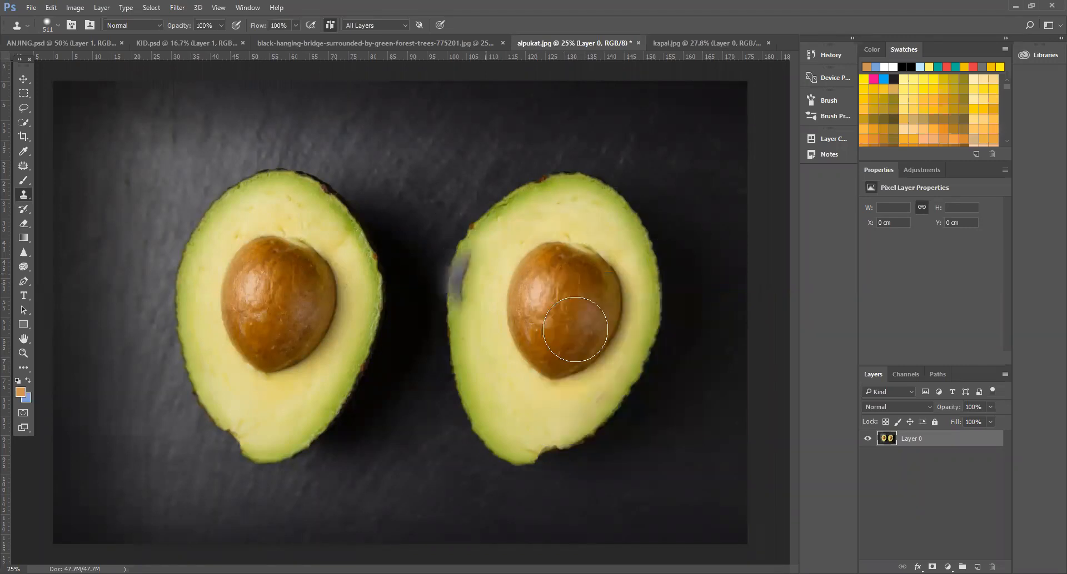
key("ctrl+z")
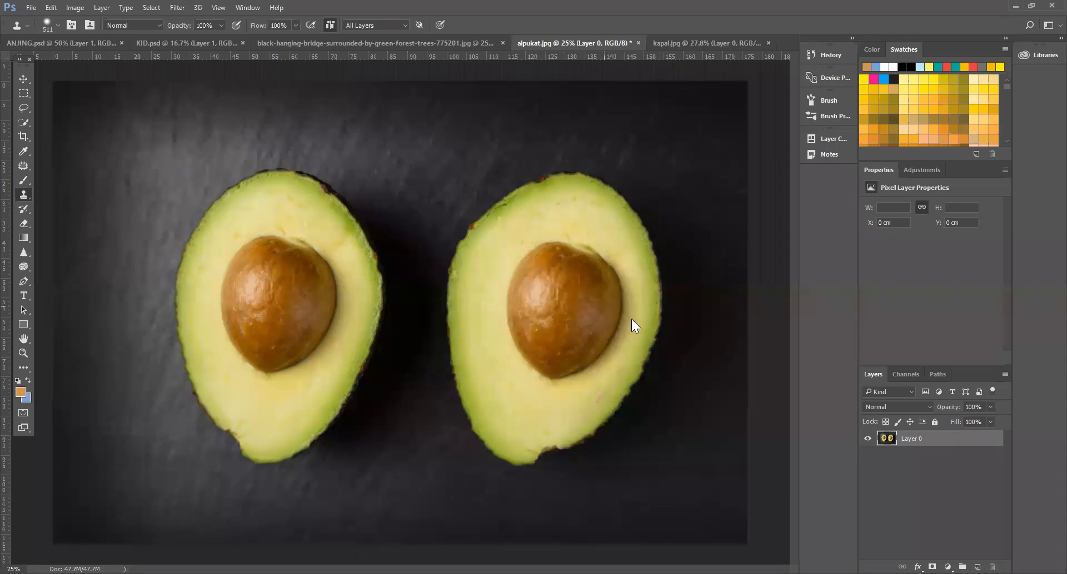
Step: Close the alpukat.jpg document without saving its changes
right_click(634, 321)
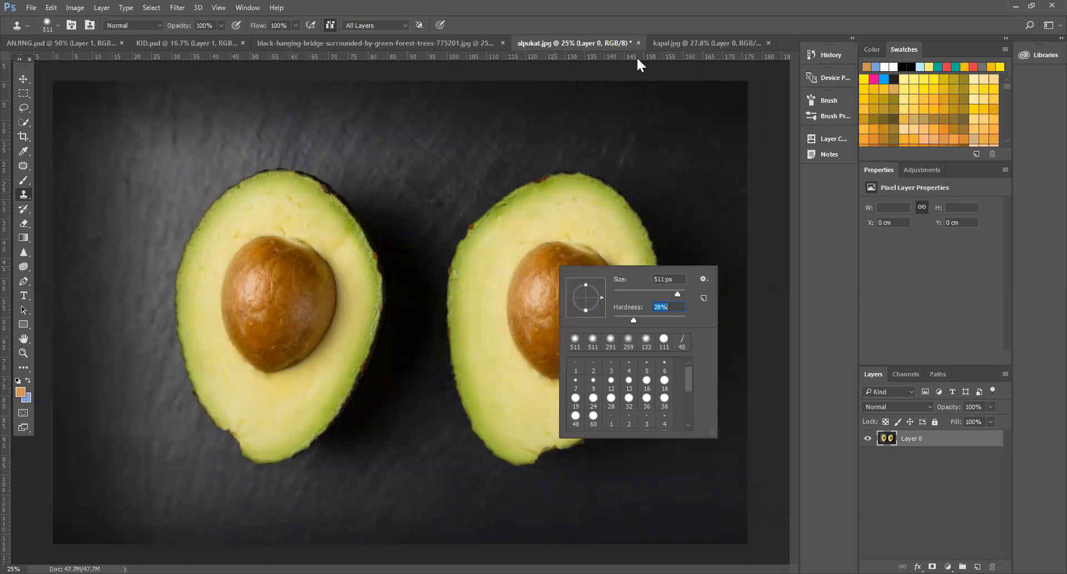
left_click(638, 42)
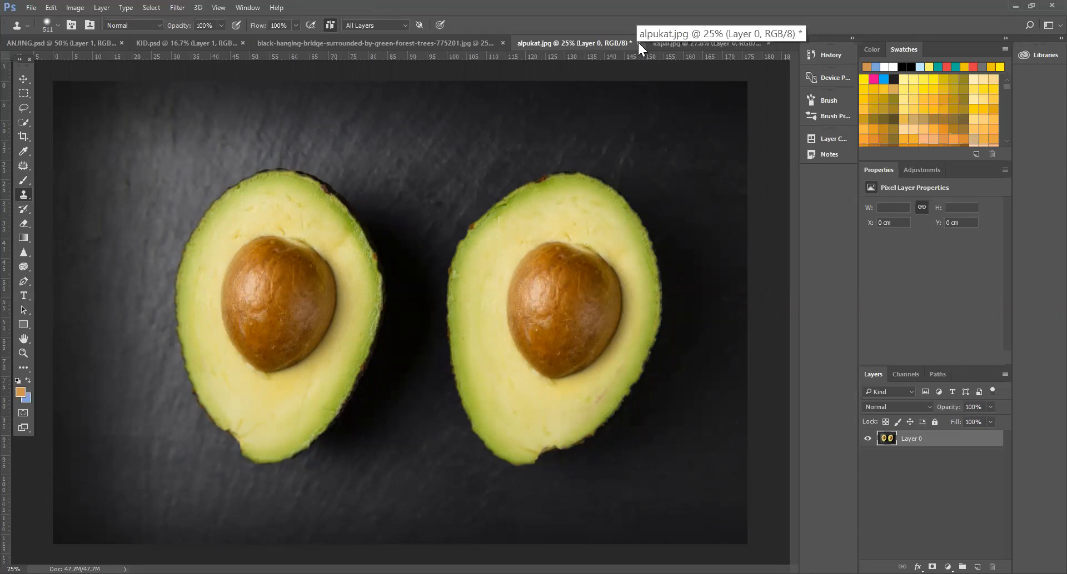
key("ctrl+w")
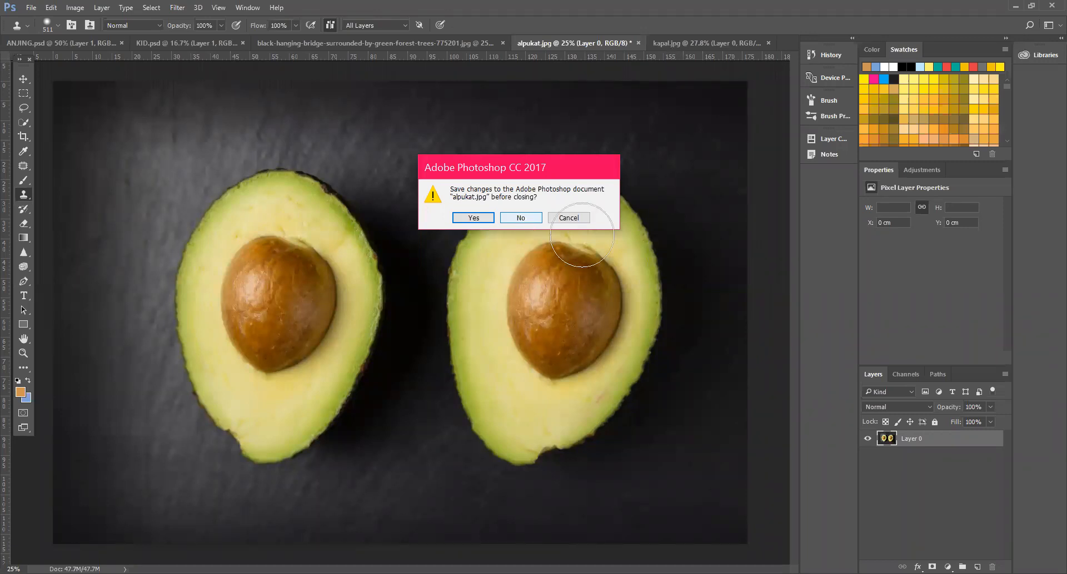
key("n")
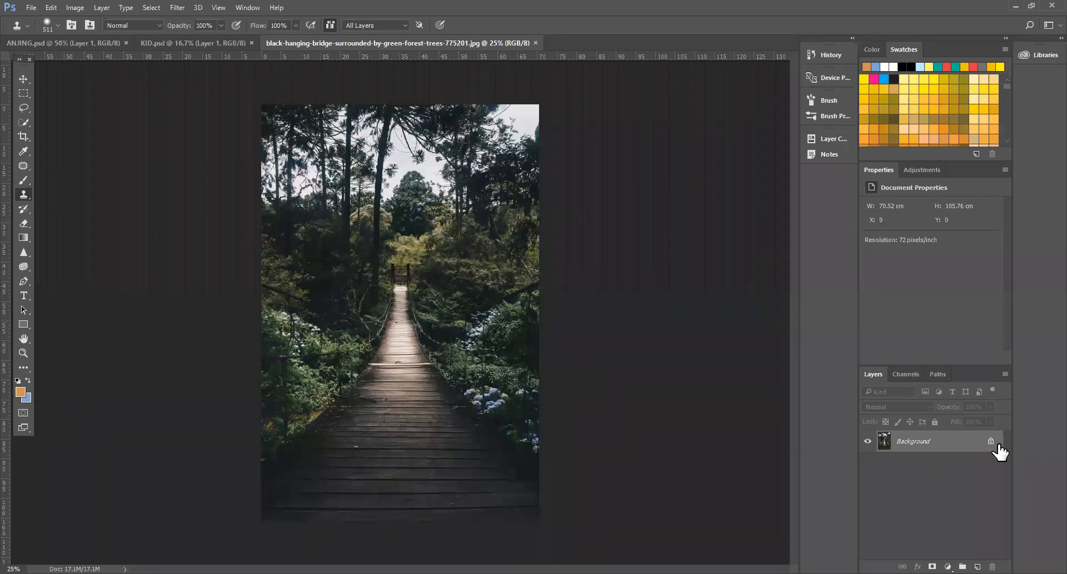
Step: Unlock the hanging bridge photo's Background layer and look through the KID.psd and ANJING.psd documents
left_click(990, 441)
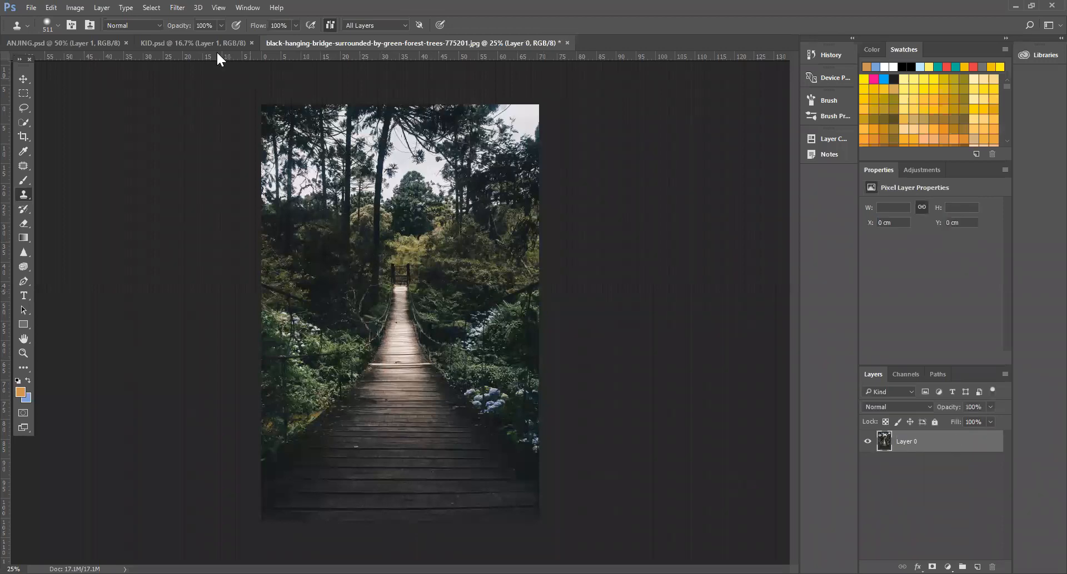
left_click(201, 45)
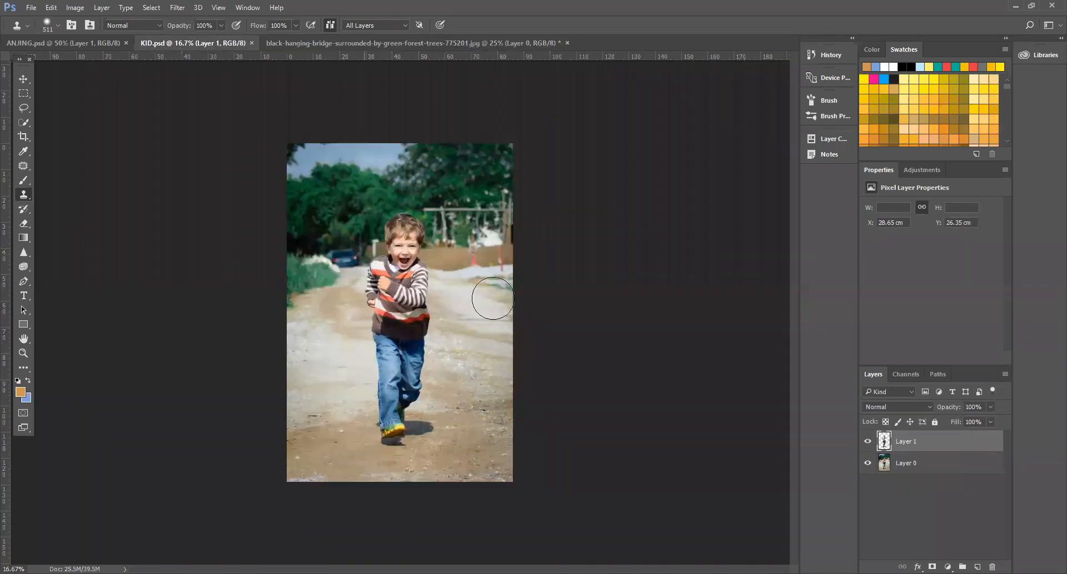
left_click(62, 43)
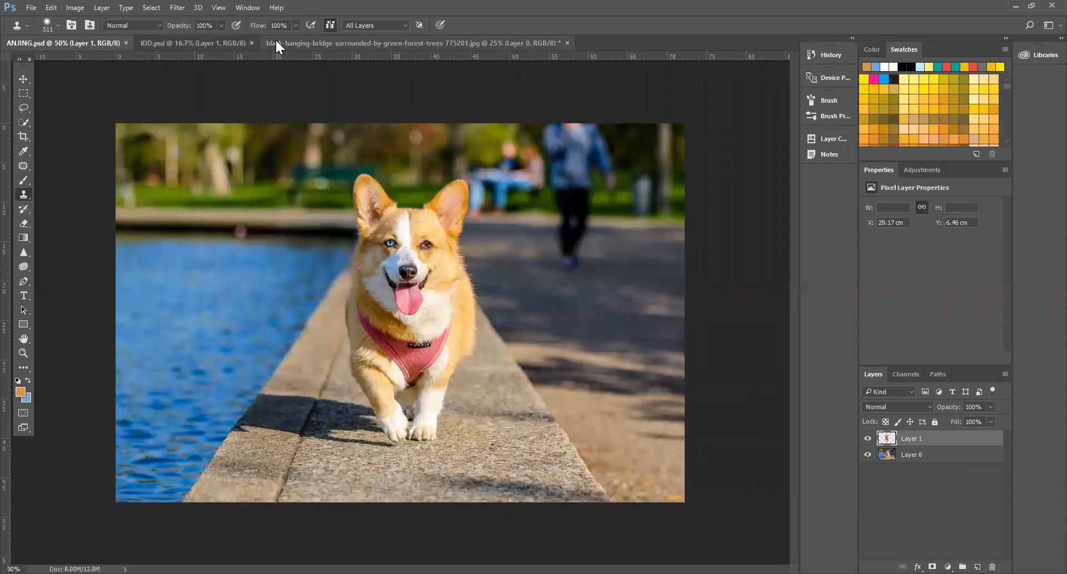
left_click(179, 42)
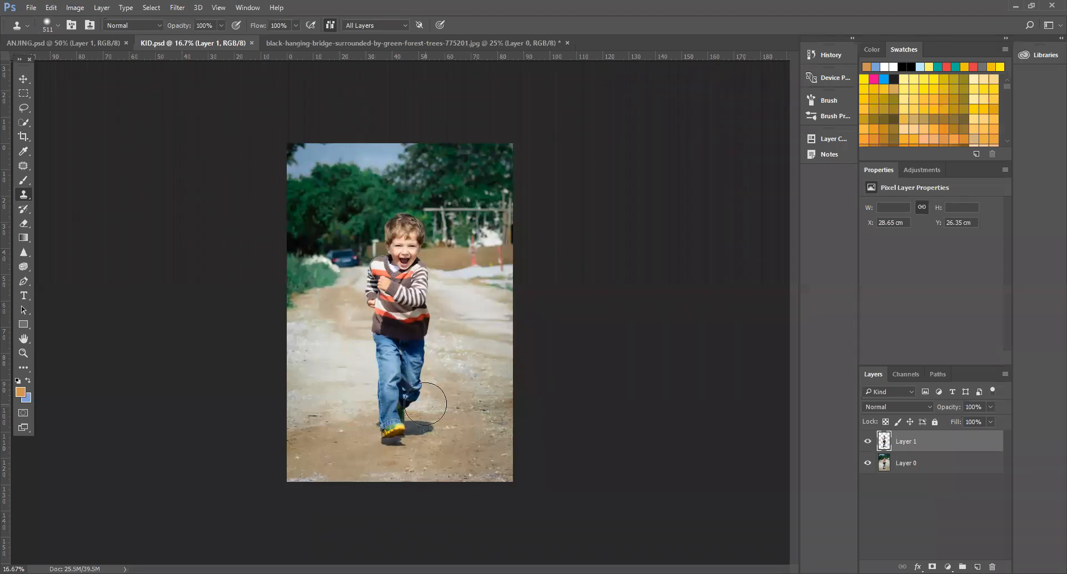
left_click(321, 43)
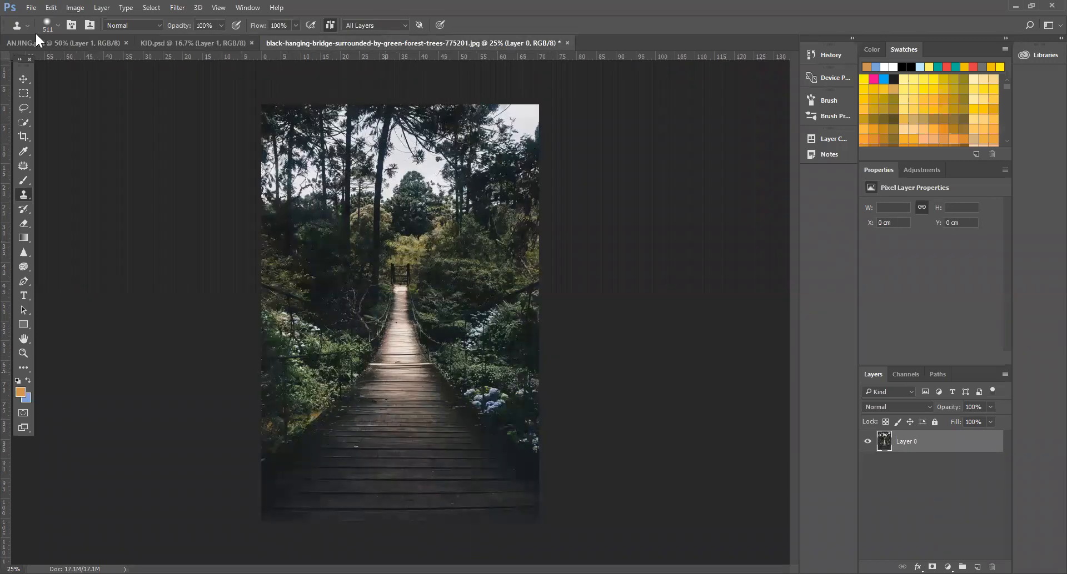
key("ctrl+Tab")
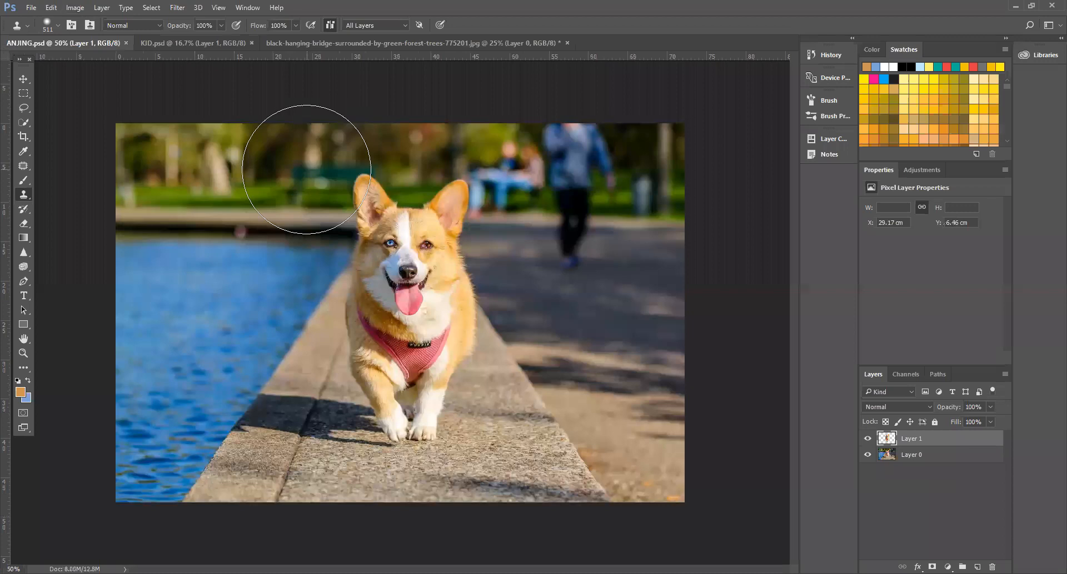
key("ctrl+Tab")
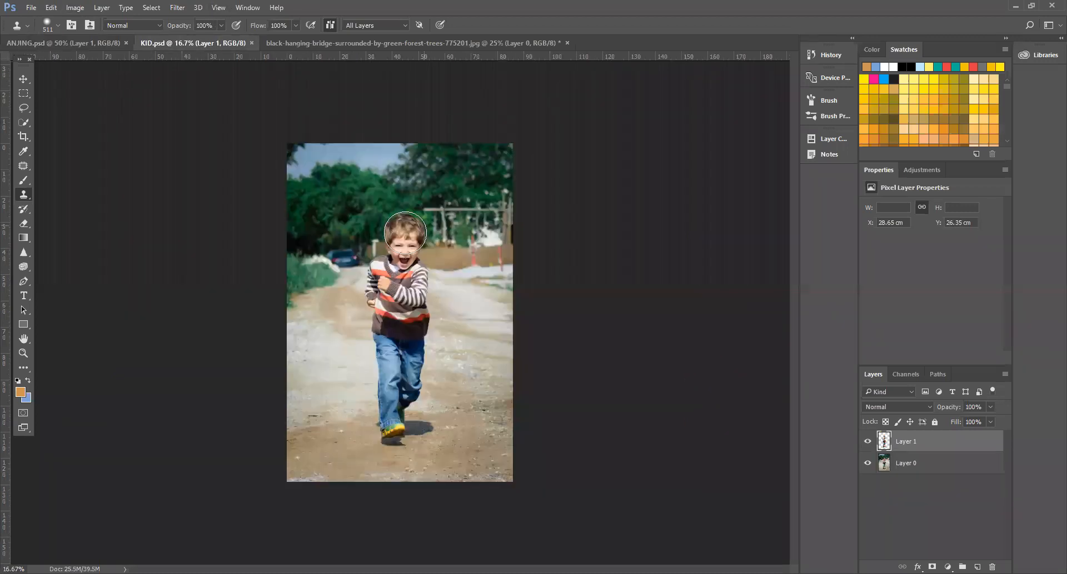
Step: Zoom in on the boy in KID.psd and inspect his cutout with Layer 0 hidden and shown
left_click(25, 354)
left_click_drag(385, 285, 388, 287)
left_click_drag(519, 185, 541, 231)
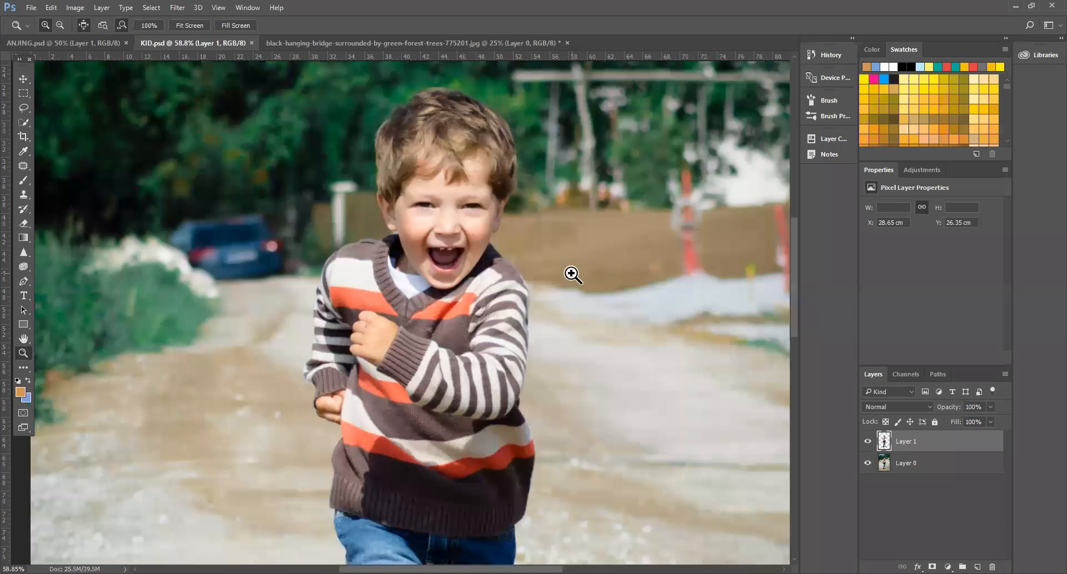
left_click_drag(352, 326, 345, 317)
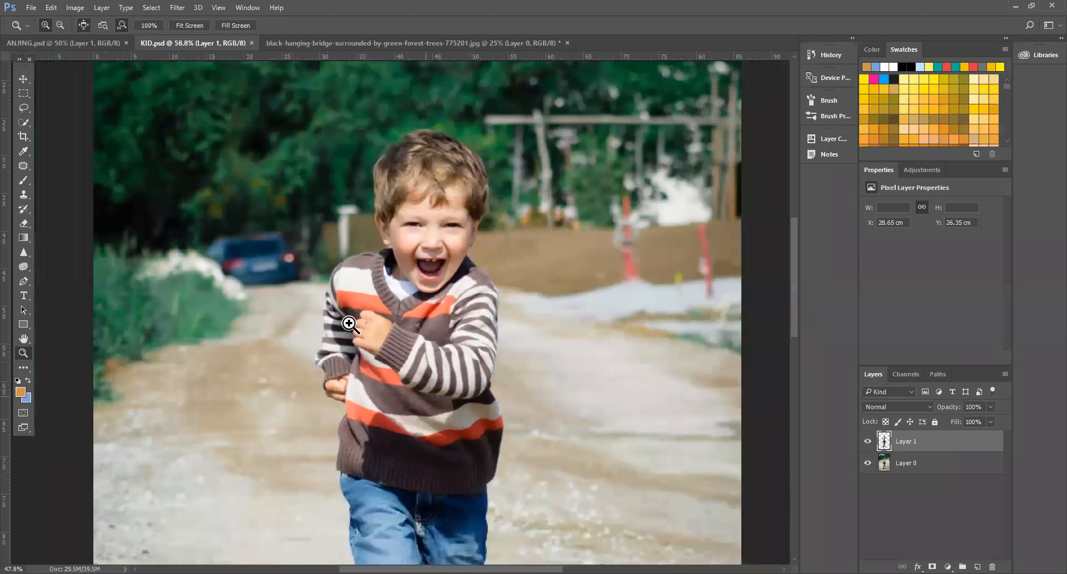
left_click(868, 463)
left_click_drag(544, 350, 506, 375)
left_click_drag(579, 382, 587, 384)
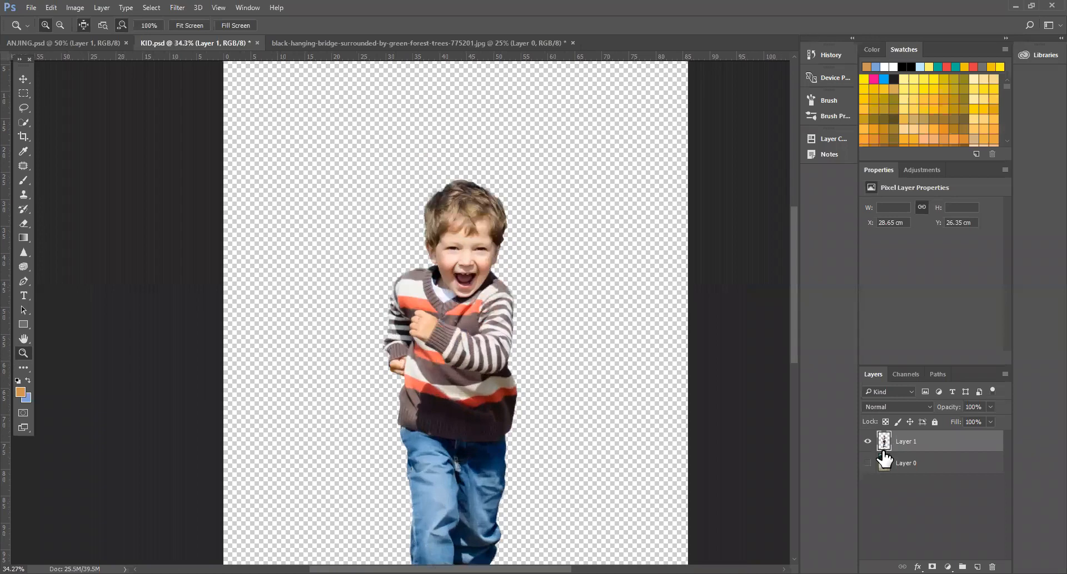
left_click(866, 465)
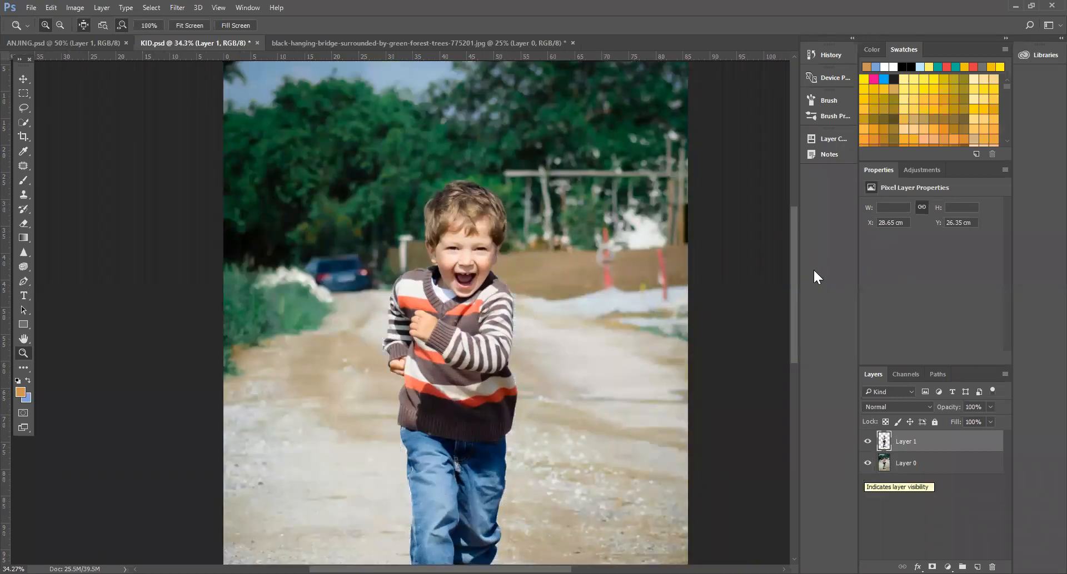
Step: Switch to ANJING.psd and toggle the visibility of Layer 0, leaving it hidden behind the dog cutout
left_click(66, 44)
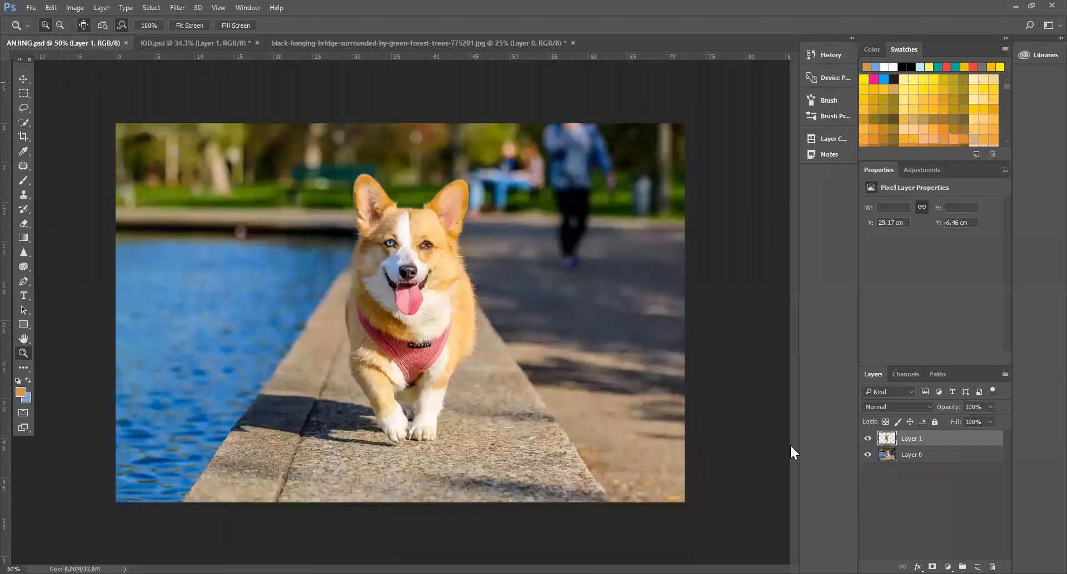
left_click(867, 455)
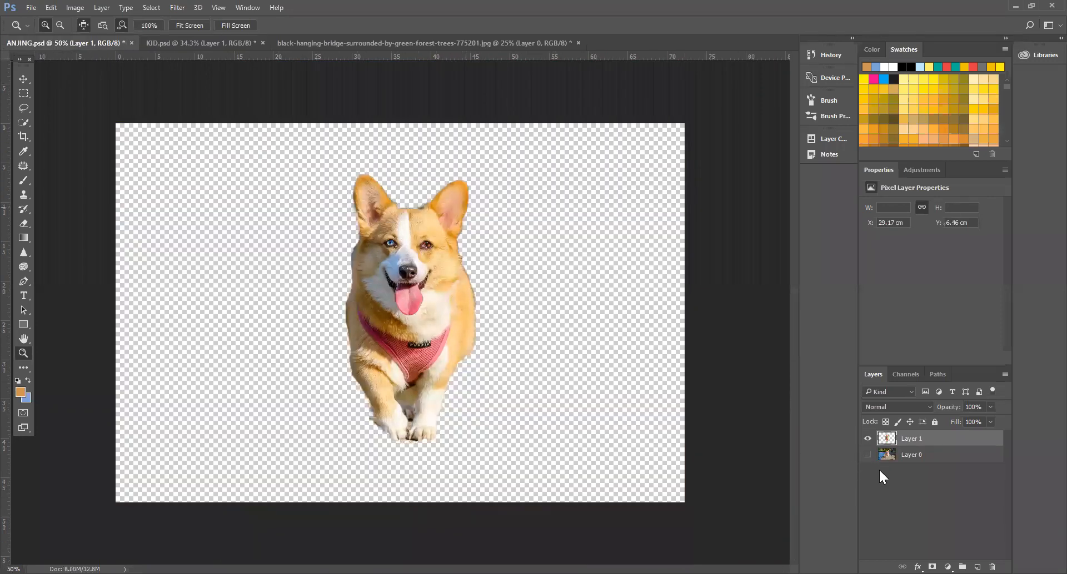
left_click(868, 455)
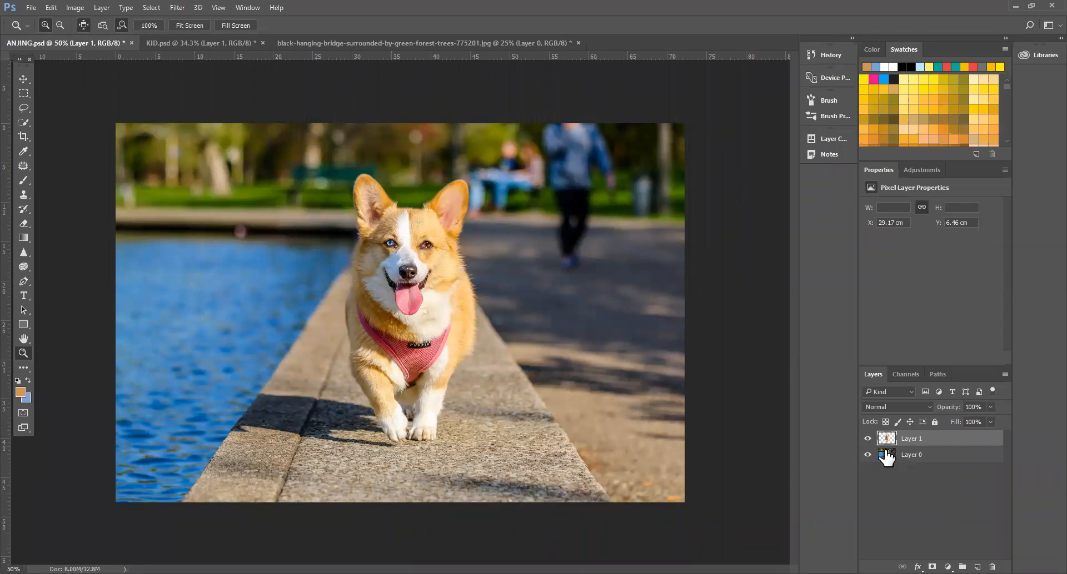
left_click(866, 455)
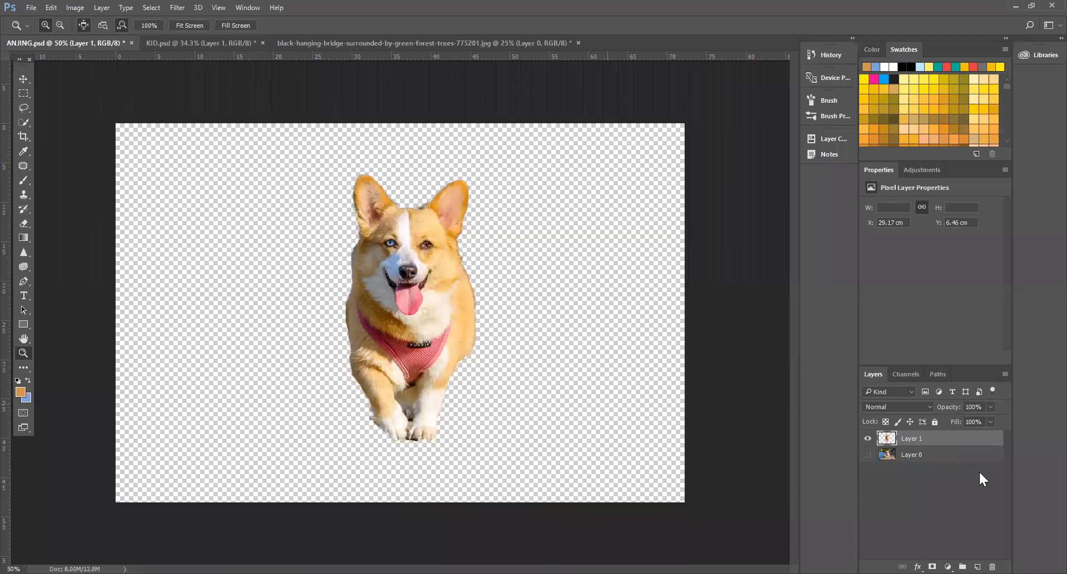
Step: Hide Layer 0 in KID.psd and compare the isolated boy with the dog cutout in ANJING.psd
key("ctrl+Tab")
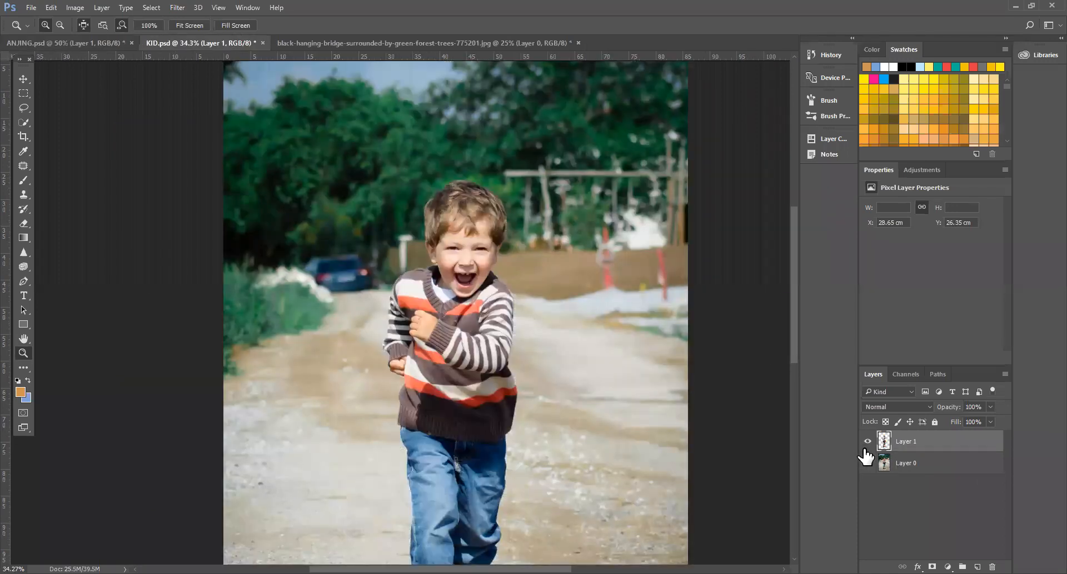
left_click(867, 463)
left_click_drag(352, 412, 305, 376)
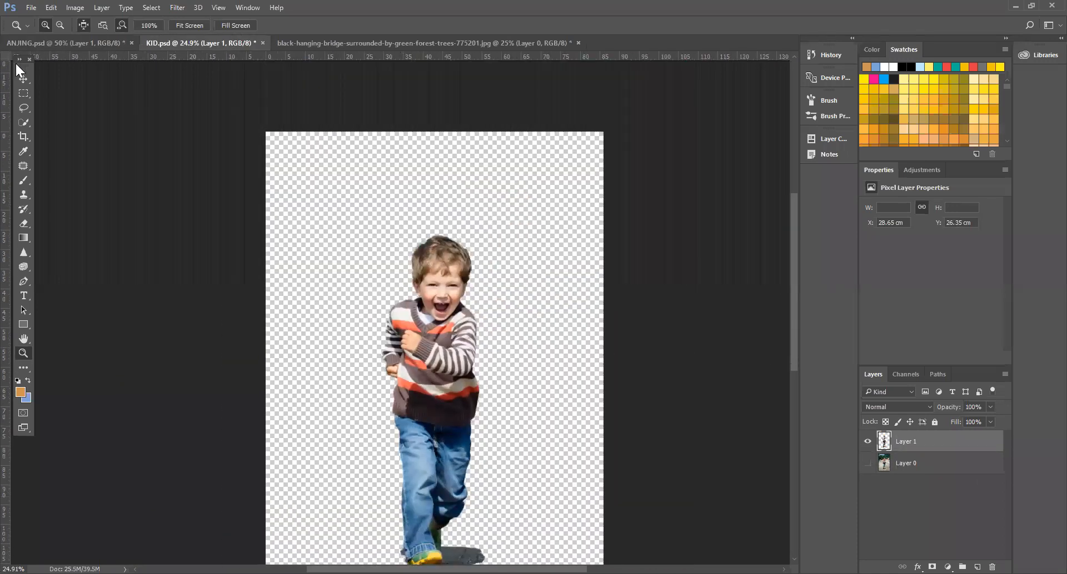
key("ctrl+shift+Tab")
left_click_drag(454, 301, 414, 330)
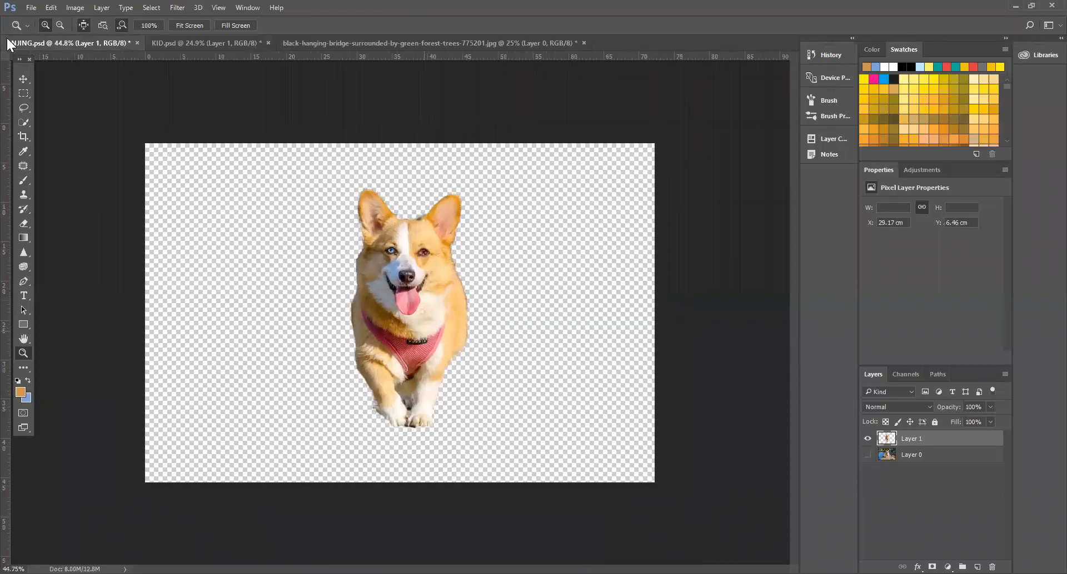
key("ctrl+Tab")
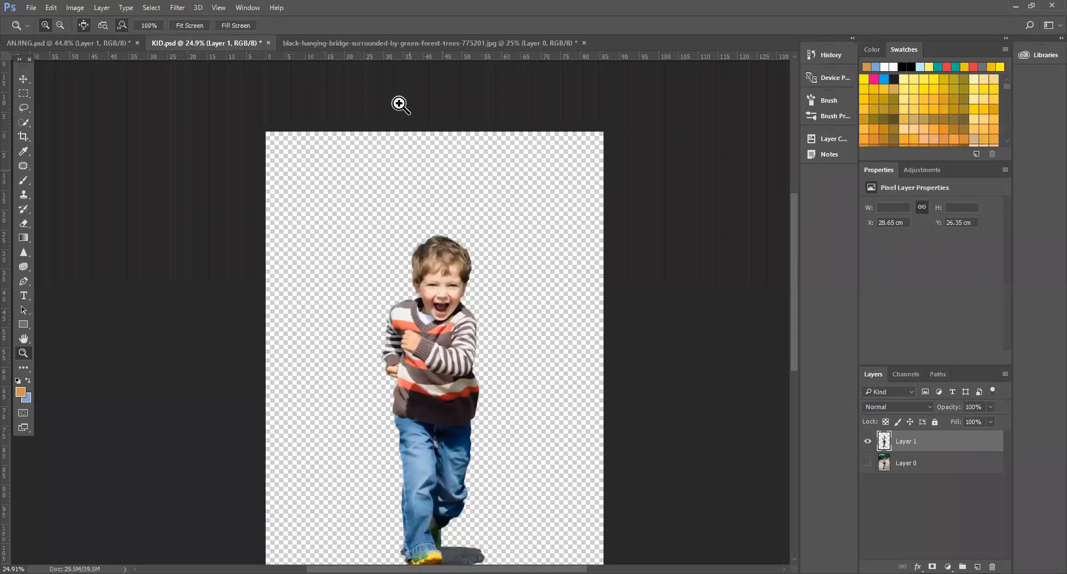
Step: Bring the boy cutout from KID.psd and the dog cutout from ANJING.psd into the hanging bridge document with the Move tool
left_click(361, 44)
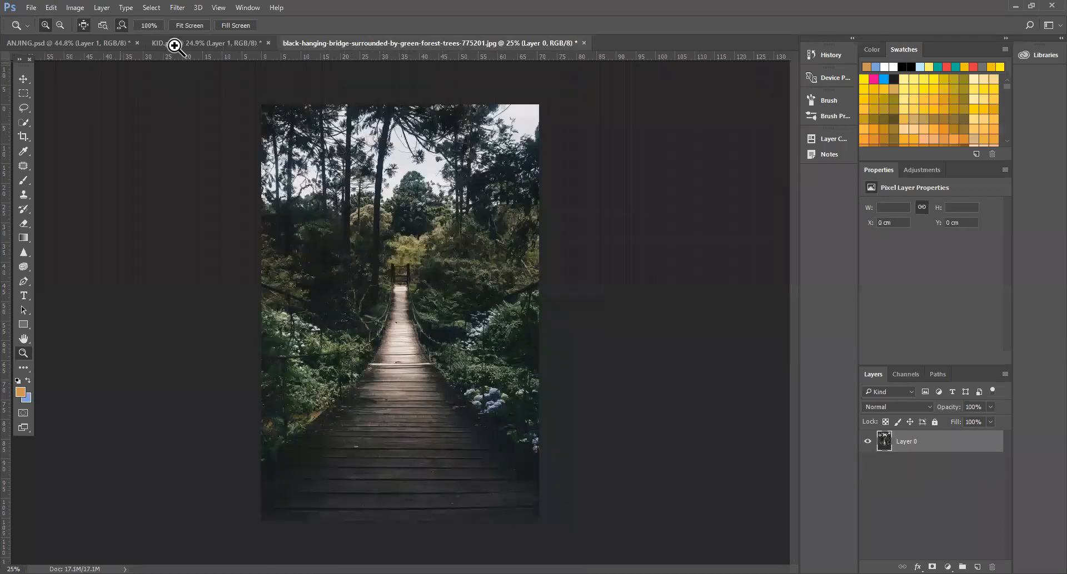
left_click(168, 43)
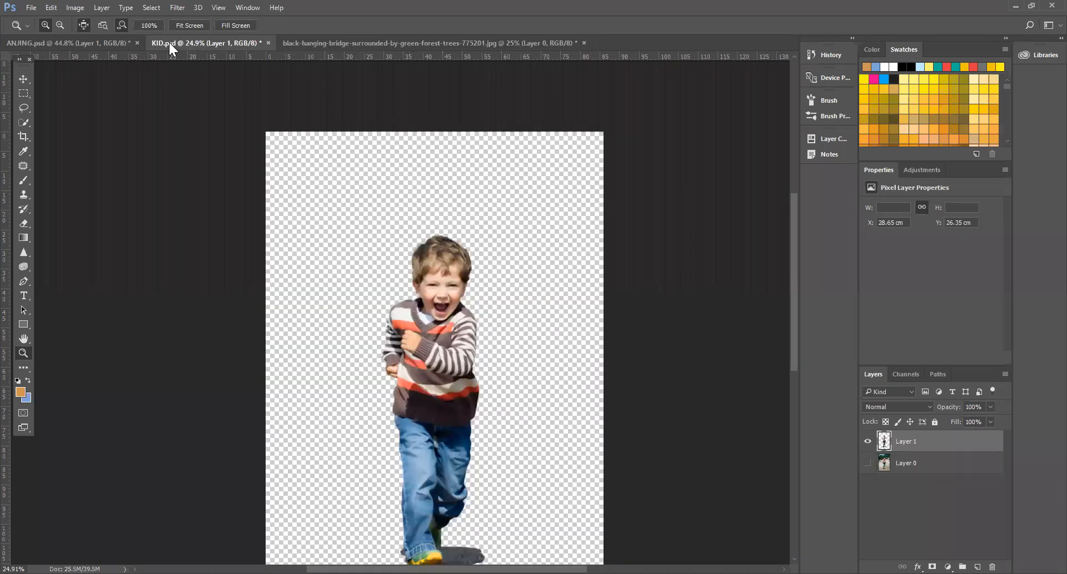
left_click(24, 78)
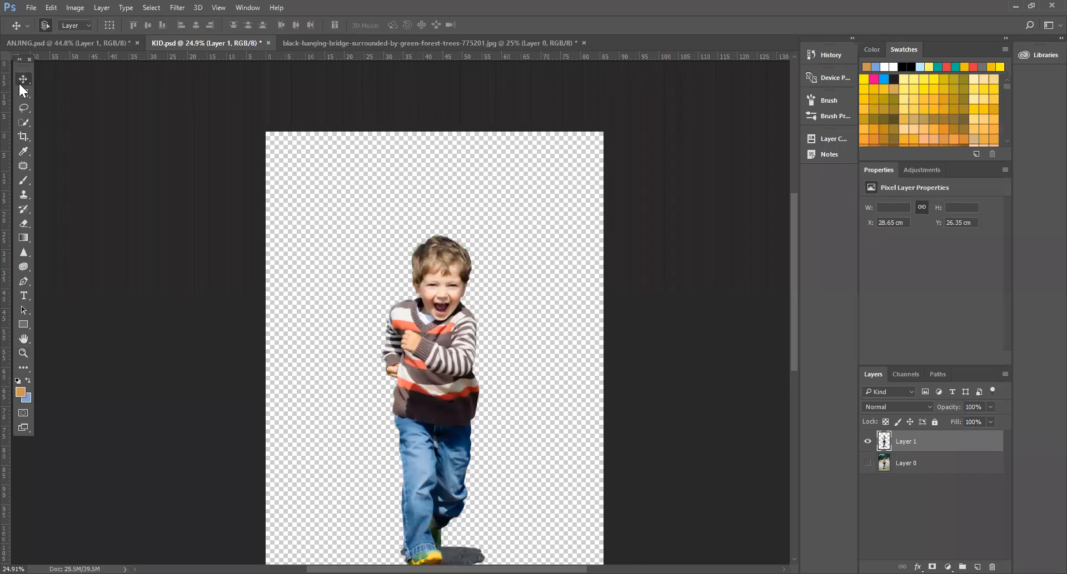
left_click_drag(415, 360, 389, 288)
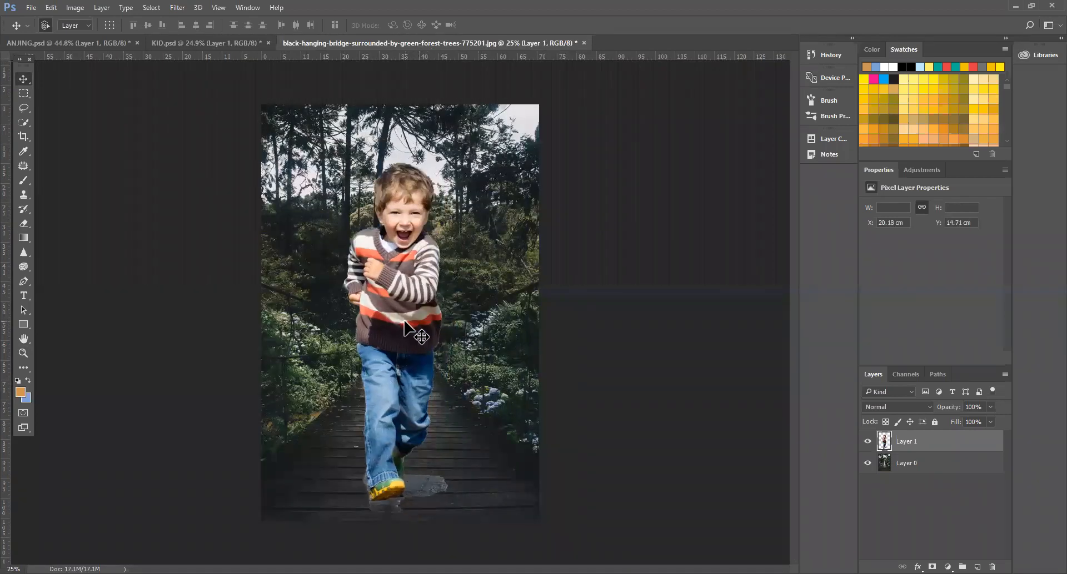
left_click(88, 43)
left_click_drag(403, 360, 444, 284)
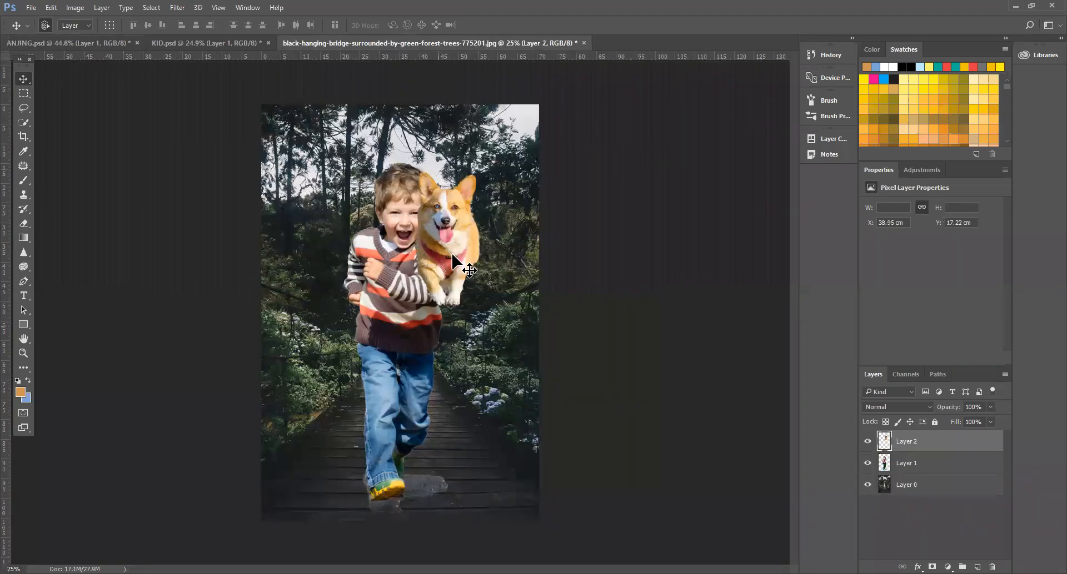
Step: Move the dog cutout down beside the boy's torso, at about X 39.4 cm, Y 31.2 cm
left_click_drag(457, 248, 458, 300)
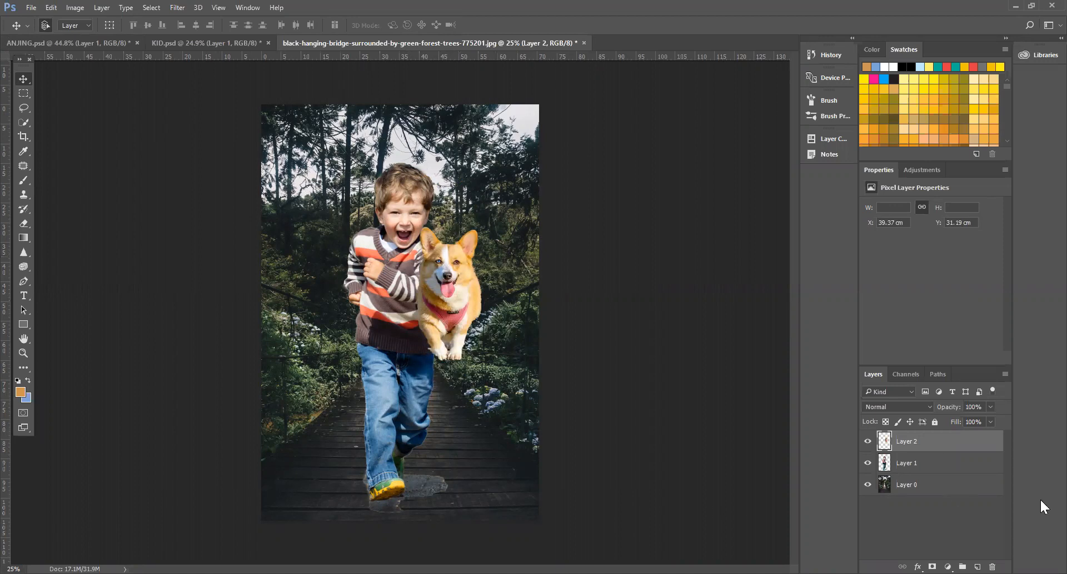
Step: Rename the bridge photo layer BACKGROUND, the boy layer ANAK KECIL\ and the dog layer ANJING
double_click(905, 485)
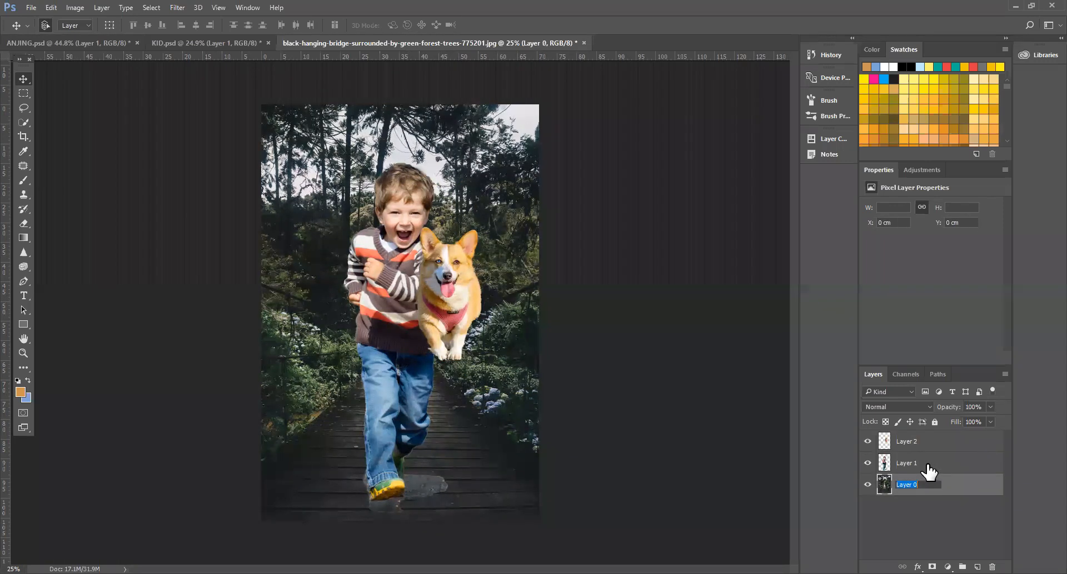
type("BACKGROUND")
key("Return")
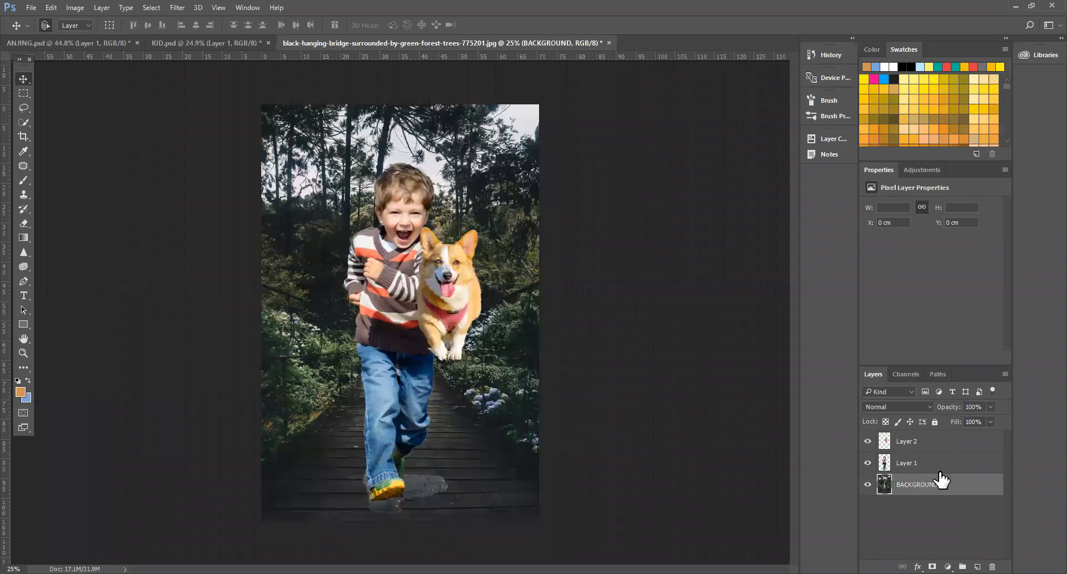
double_click(925, 461)
type("A")
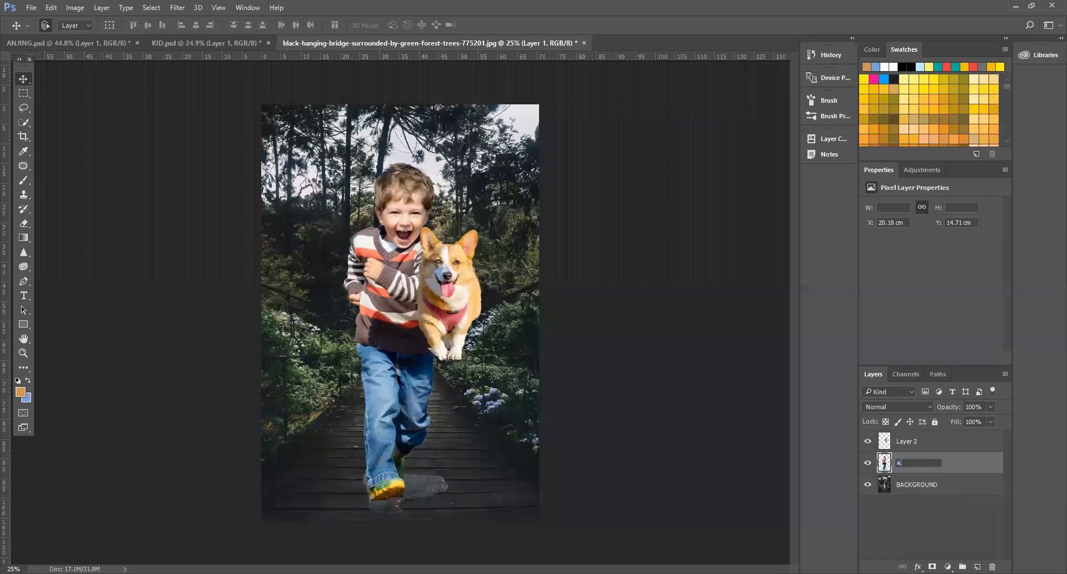
type("NAK KECIL\\")
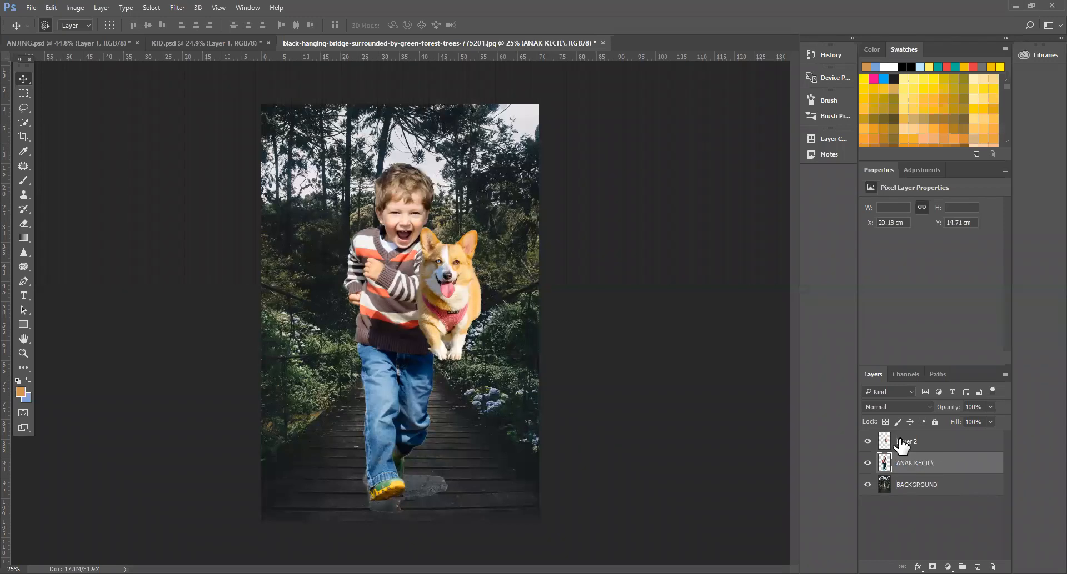
double_click(906, 441)
type("ANJING")
key("Return")
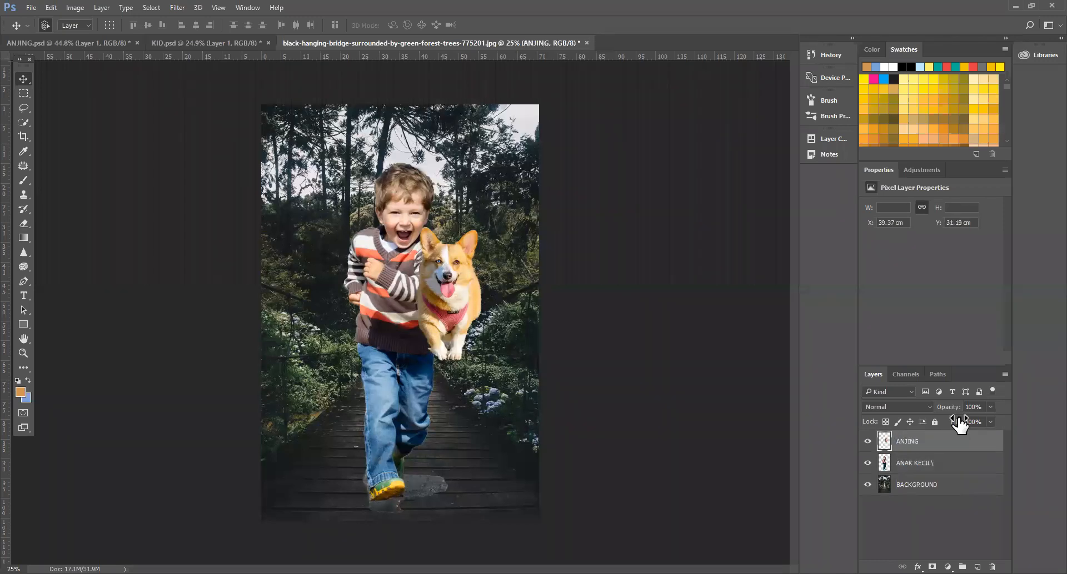
Step: Hide the ANJING layer and scale the boy down with Free Transform, placing him mid-bridge at about X 29.7 cm, Y 45.6 cm
left_click(916, 465)
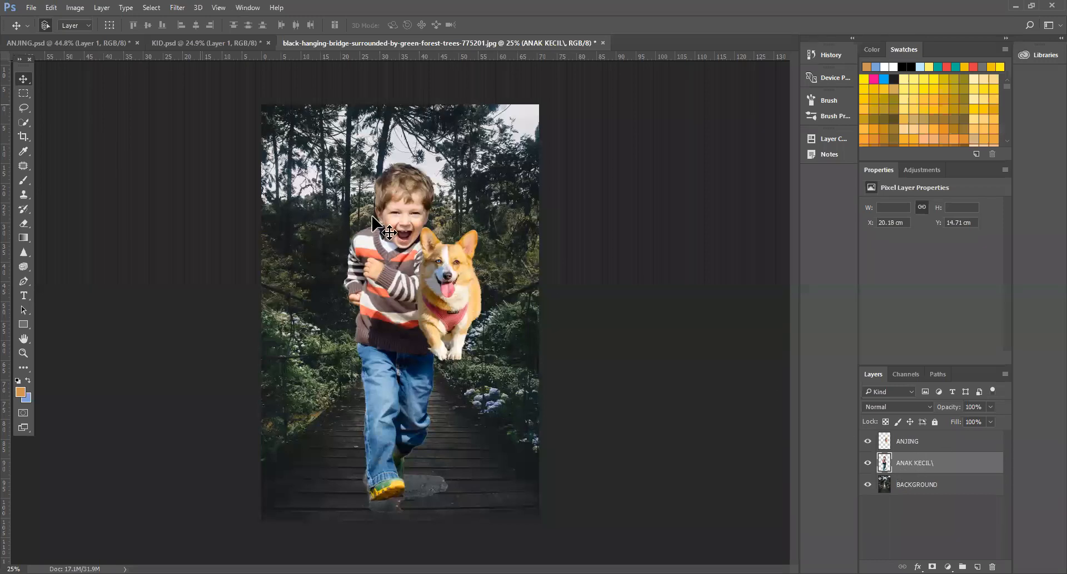
left_click(867, 441)
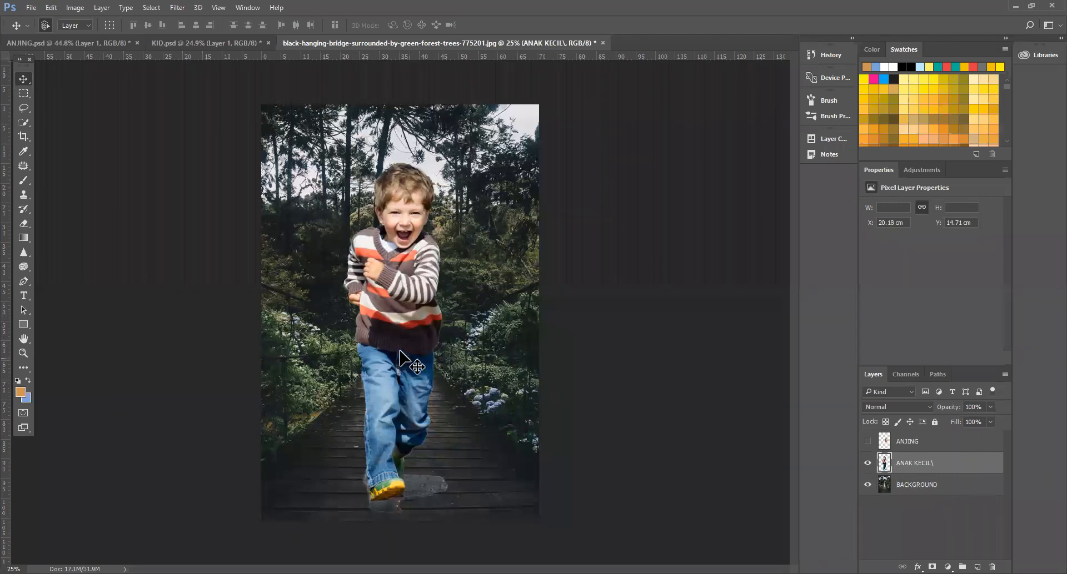
key("ctrl+t")
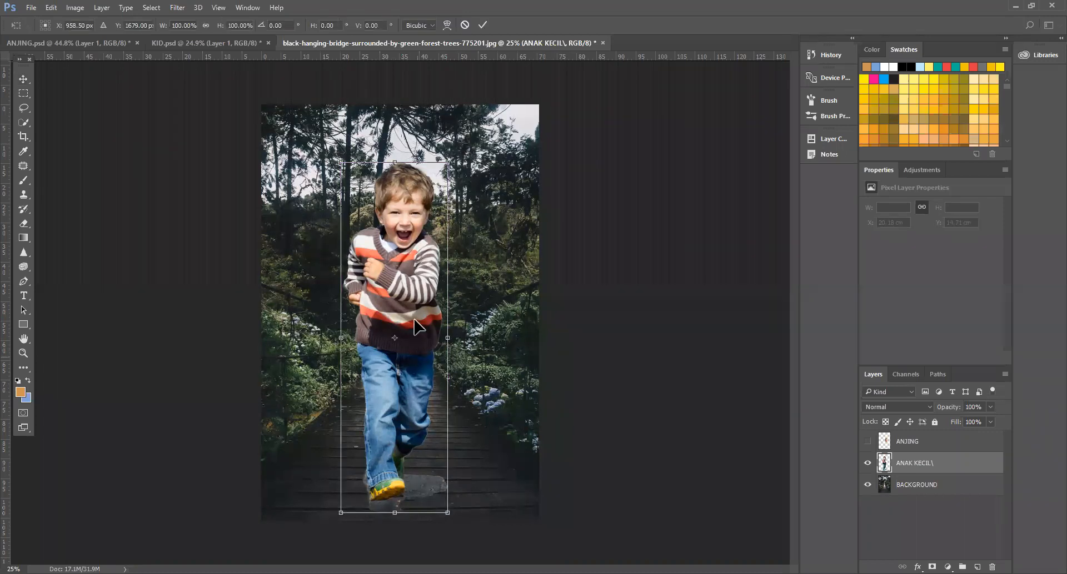
left_click_drag(428, 400, 428, 383)
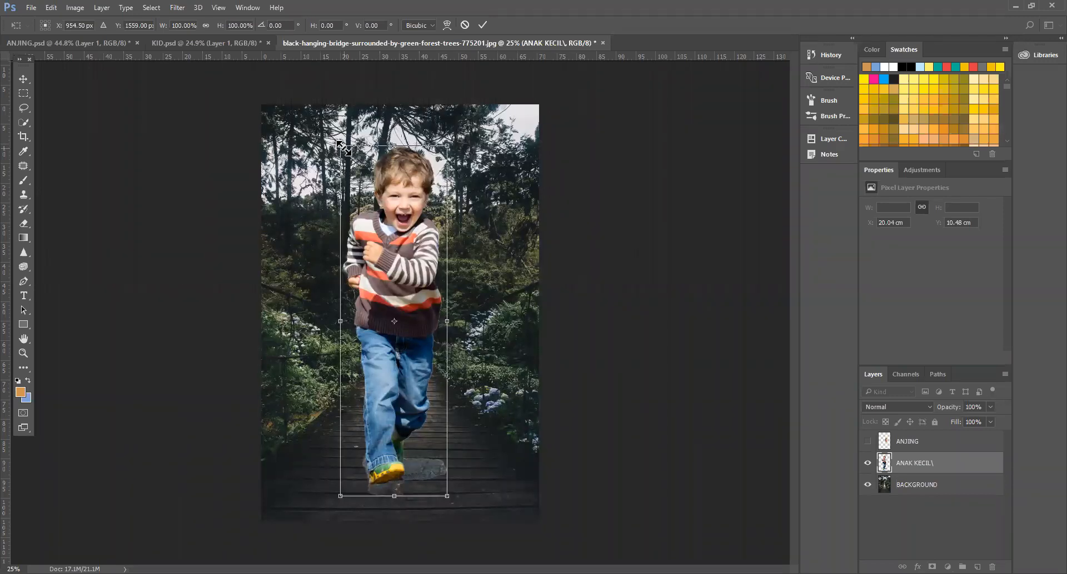
left_click_drag(340, 145, 359, 327)
left_click_drag(420, 372, 407, 345)
key("Return")
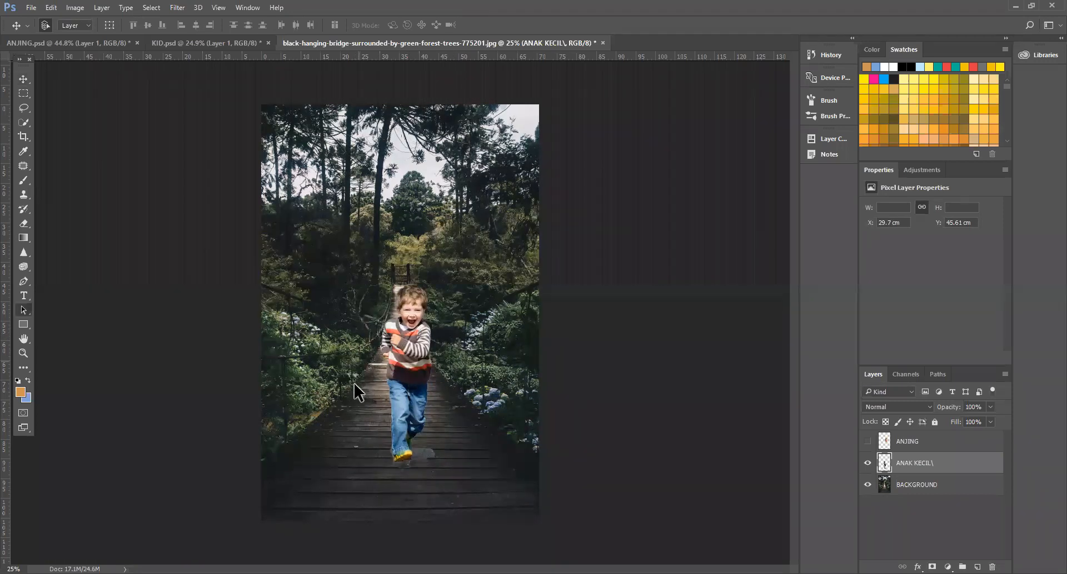
Step: Examine the scaled-down boy on the bridge at several magnifications, checking his image detail and fit with the photo
key("z")
left_click_drag(345, 368, 334, 401)
left_click_drag(236, 339, 604, 431)
left_click_drag(567, 327, 658, 284)
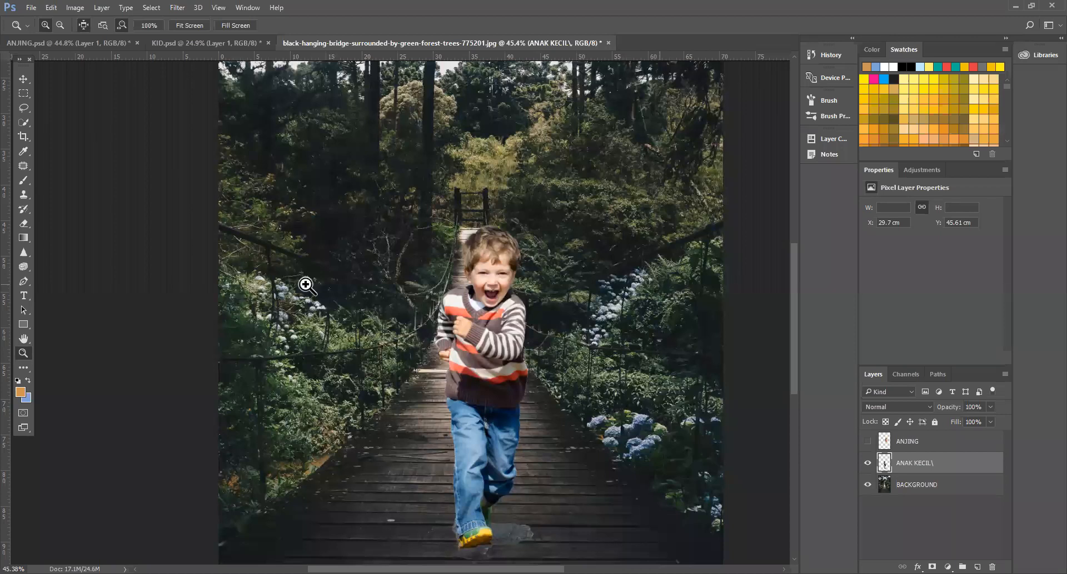
scroll(305, 285, "up", 1)
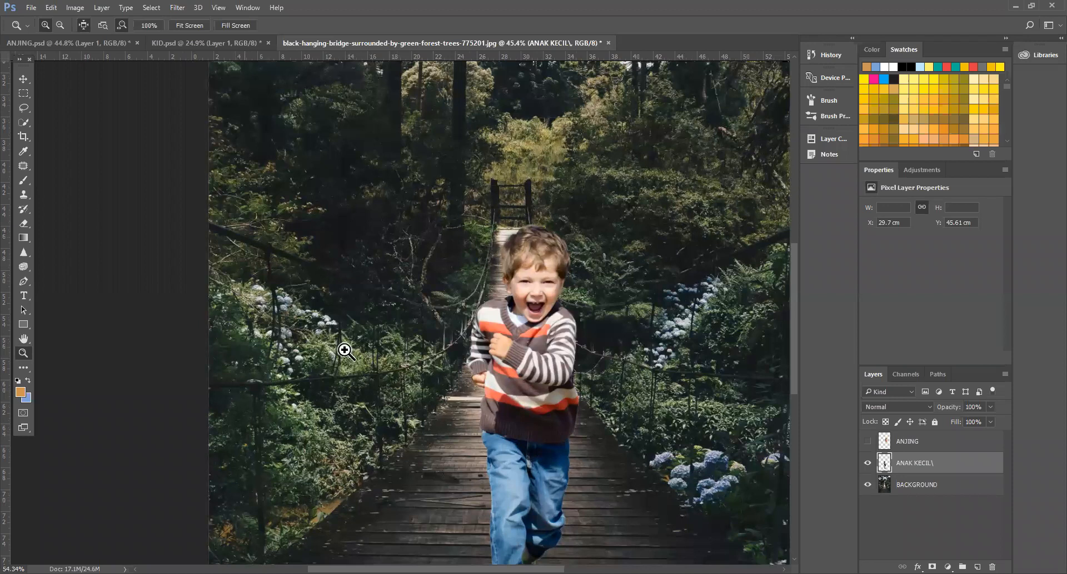
scroll(345, 351, "up", 2)
scroll(310, 374, "down", 5)
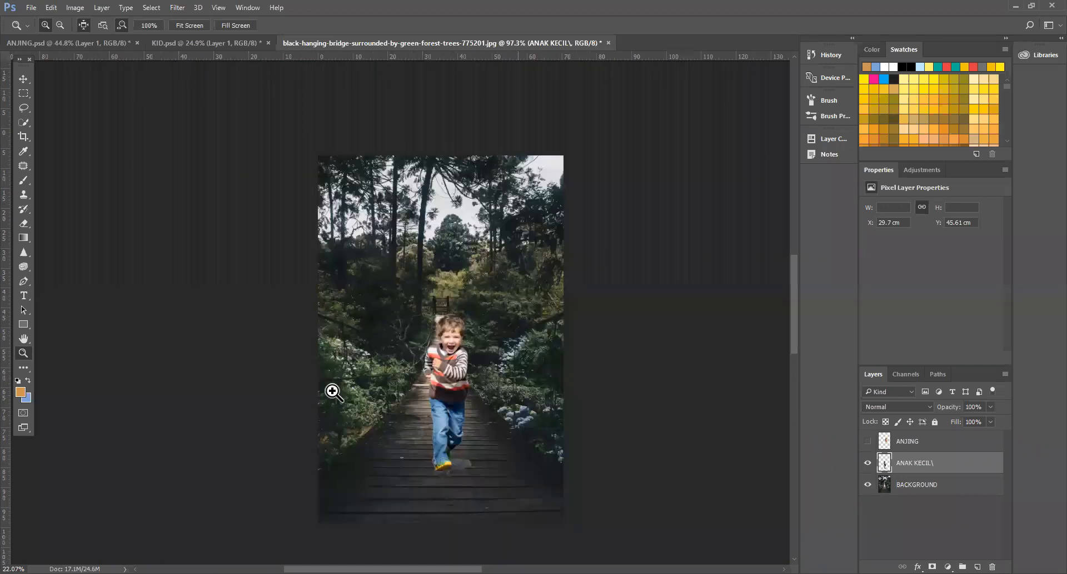
scroll(333, 392, "up", 5)
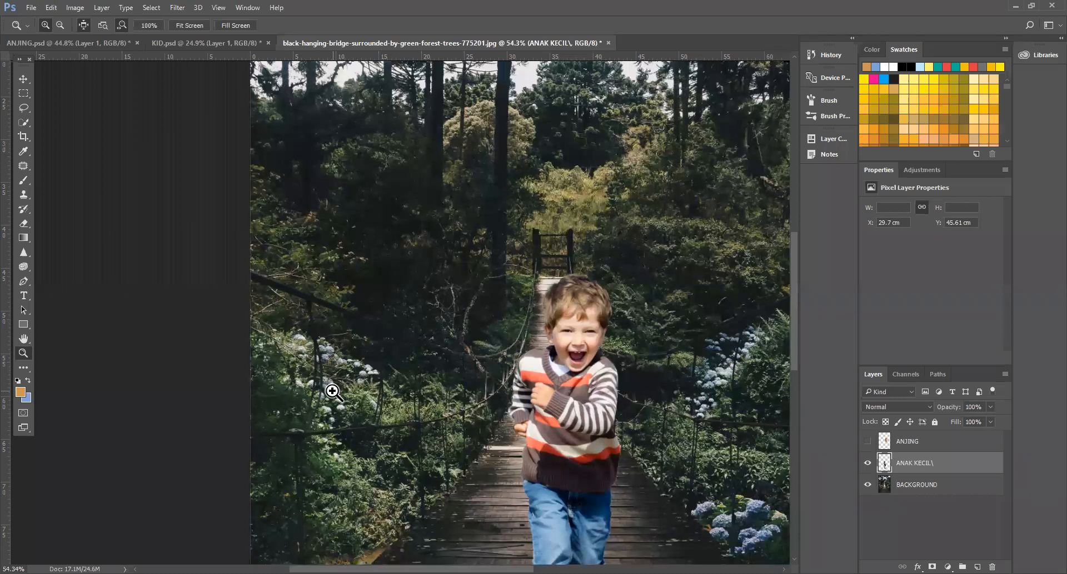
left_click_drag(424, 420, 395, 425)
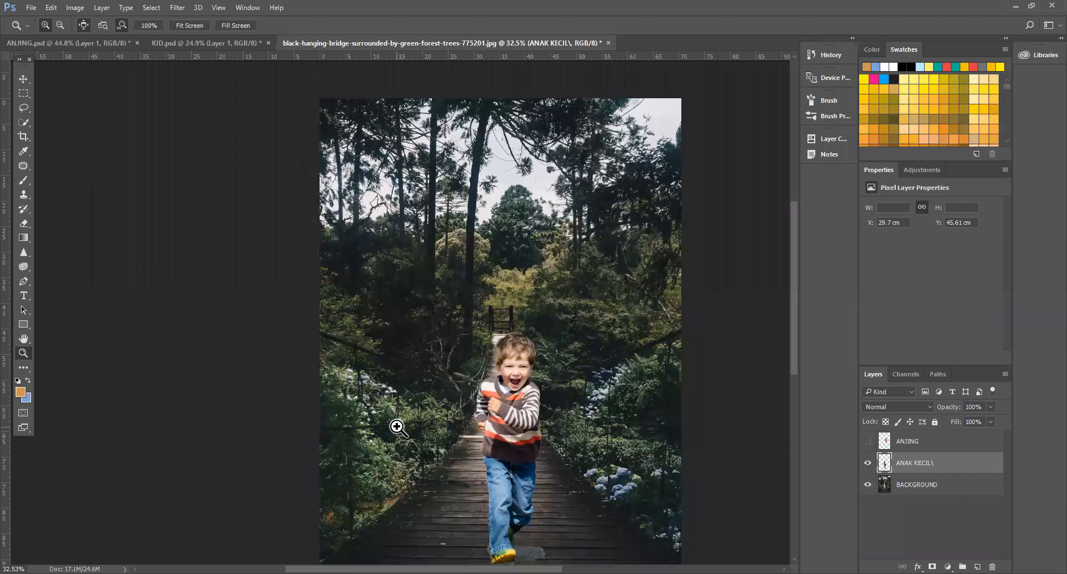
left_click_drag(427, 414, 446, 444)
left_click_drag(334, 420, 313, 407)
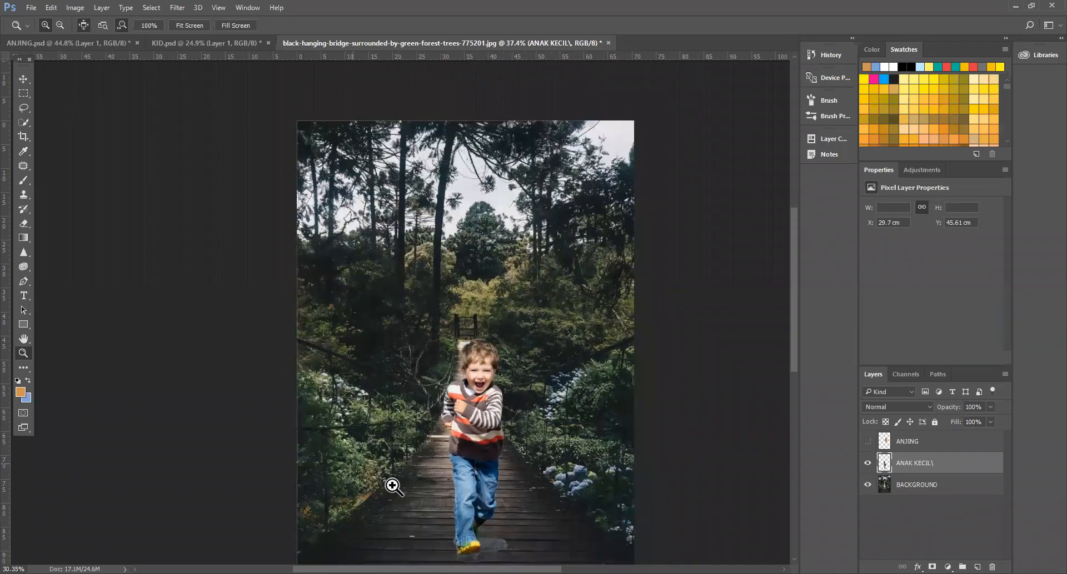
left_click_drag(393, 486, 389, 353)
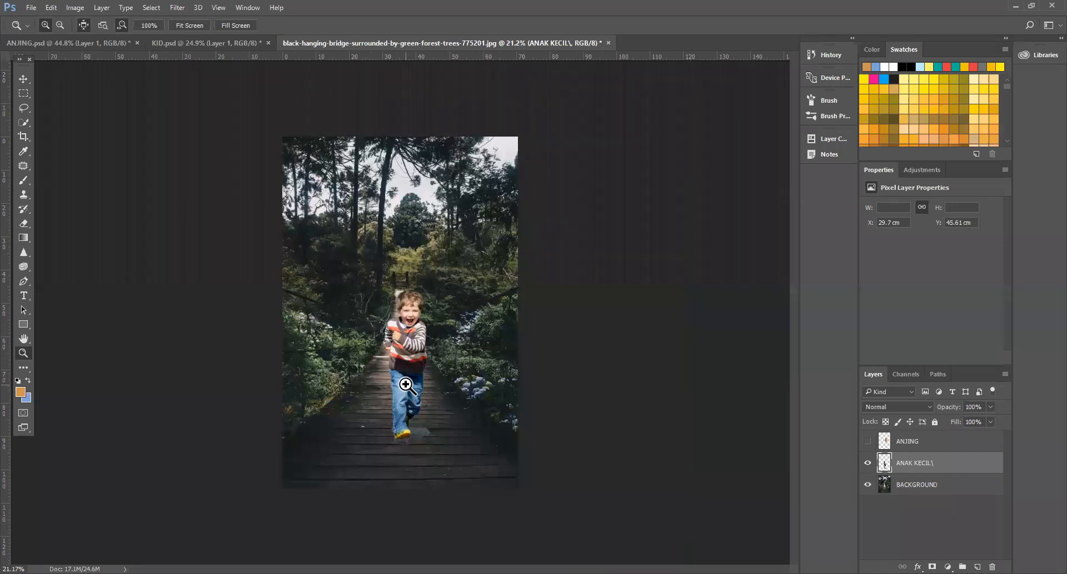
Step: Move the boy to the photo's side edge, and back to the centre at the near end of the bridge
left_click(24, 80)
left_click_drag(405, 395, 493, 308)
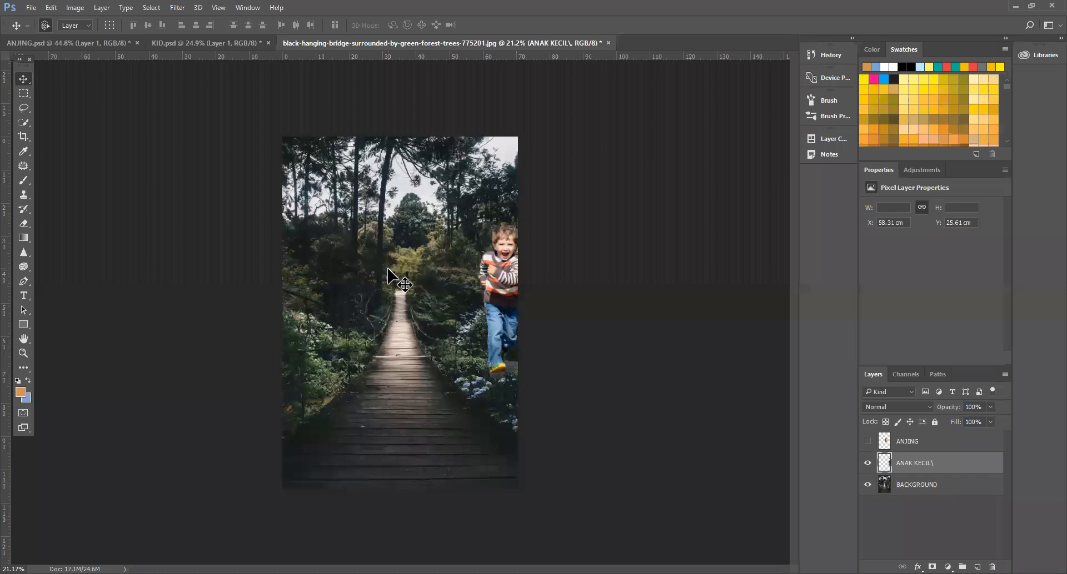
left_click_drag(493, 301, 402, 426)
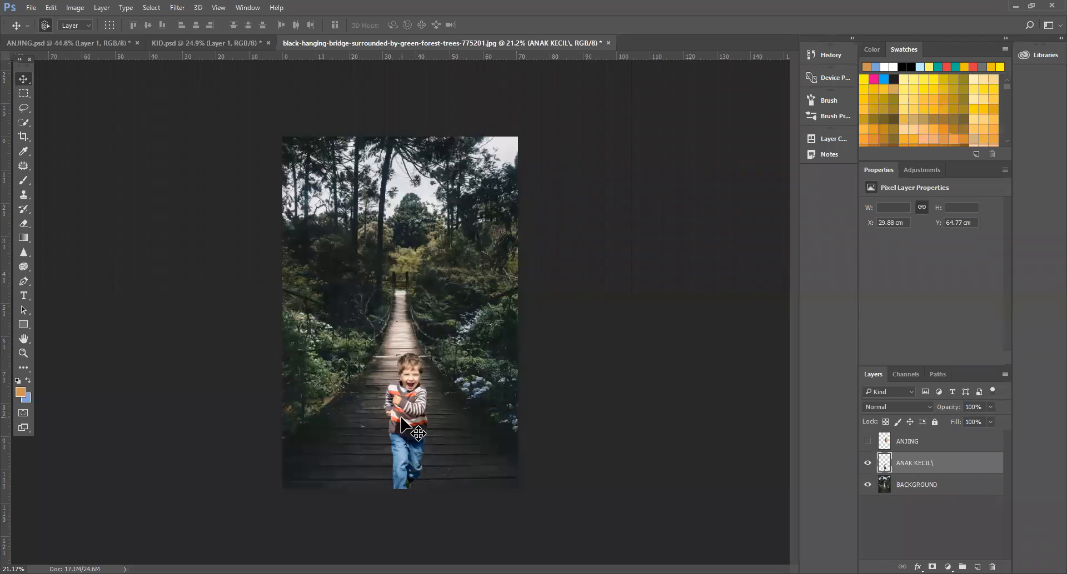
Step: Enlarge the boy to about 185% with Free Transform, and shrink him to a tiny figure at the bridge's far end
key("ctrl+t")
left_click_drag(430, 352, 534, 222)
left_click_drag(426, 305, 412, 180)
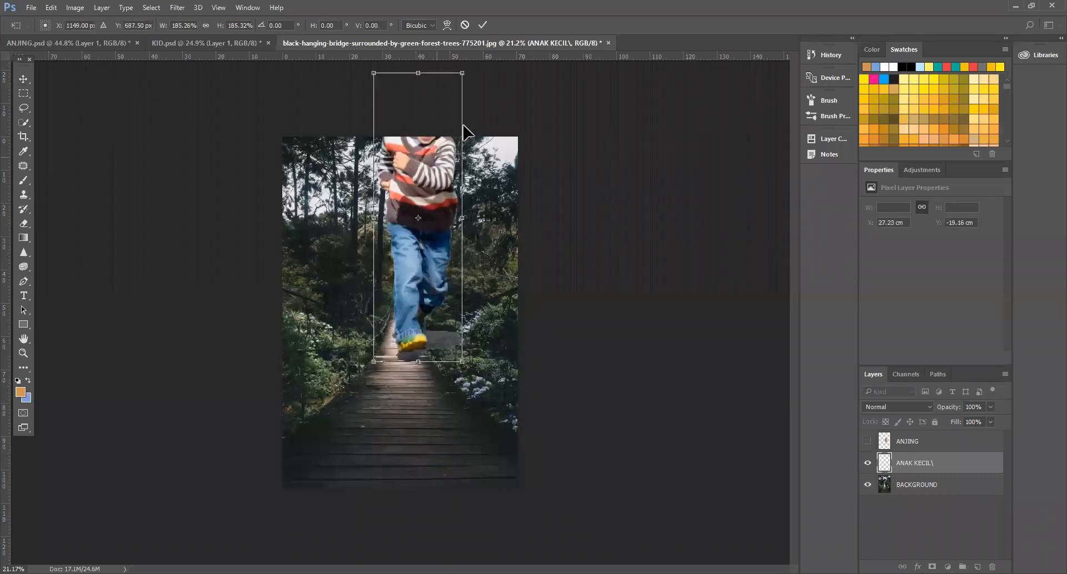
left_click_drag(460, 75, 403, 299)
key("Return")
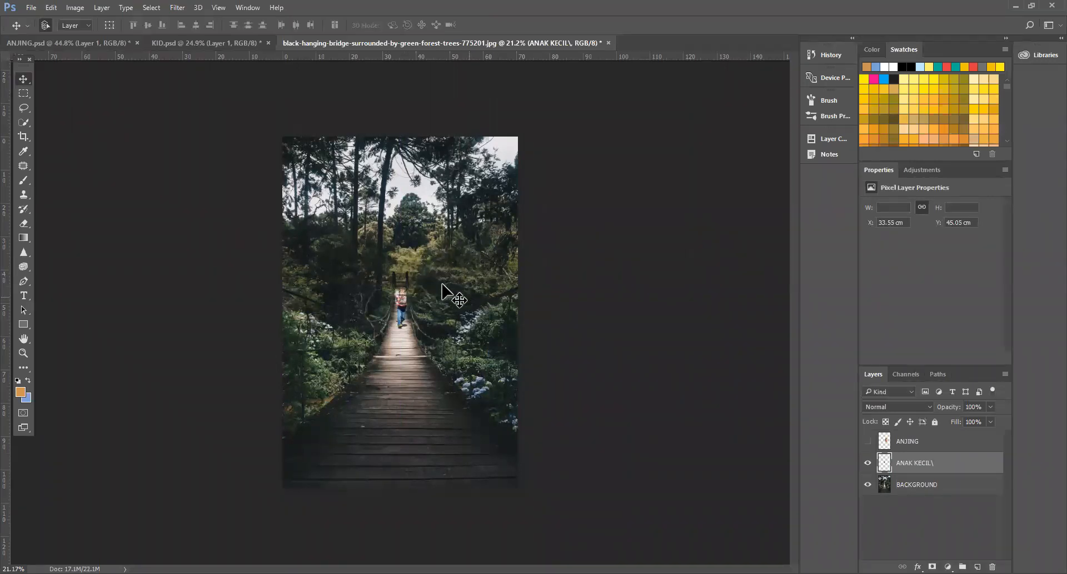
Step: Scale the tiny boy back up with Free Transform, centre him on the bridge and check his sharpness up close
key("ctrl")
key("ctrl+t")
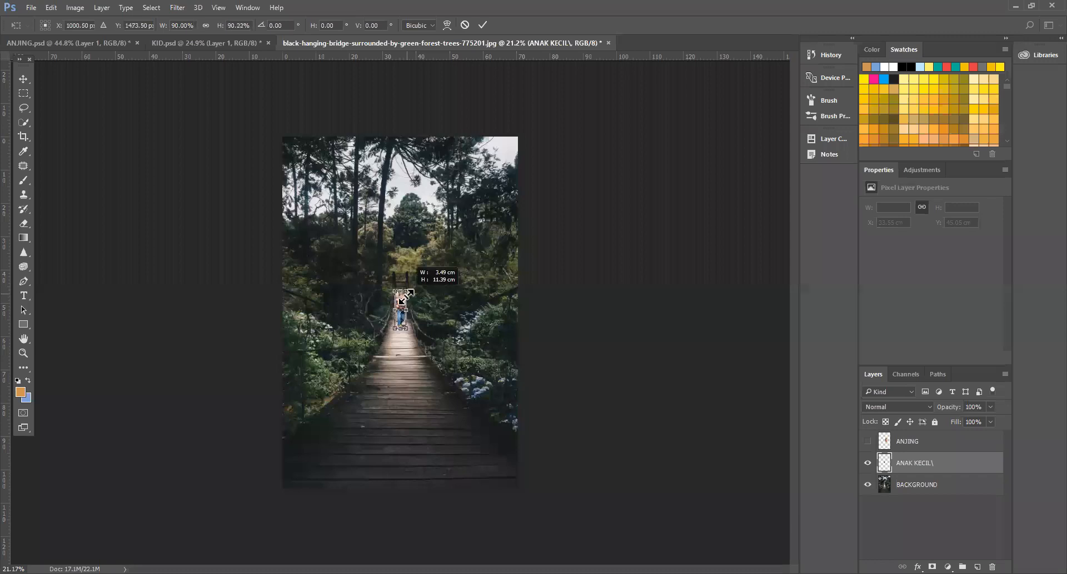
left_click_drag(407, 287, 546, 150)
left_click_drag(426, 194, 404, 312)
key("Return")
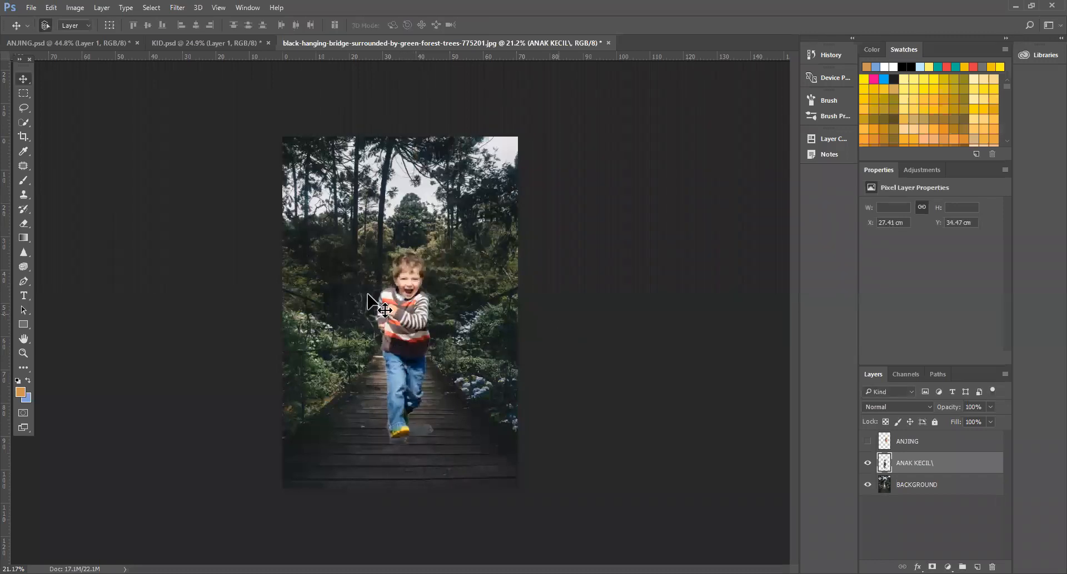
key("z")
mouse_move(410, 355)
left_mouse_down()
mouse_move(435, 362)
mouse_move(405, 358)
left_mouse_up()
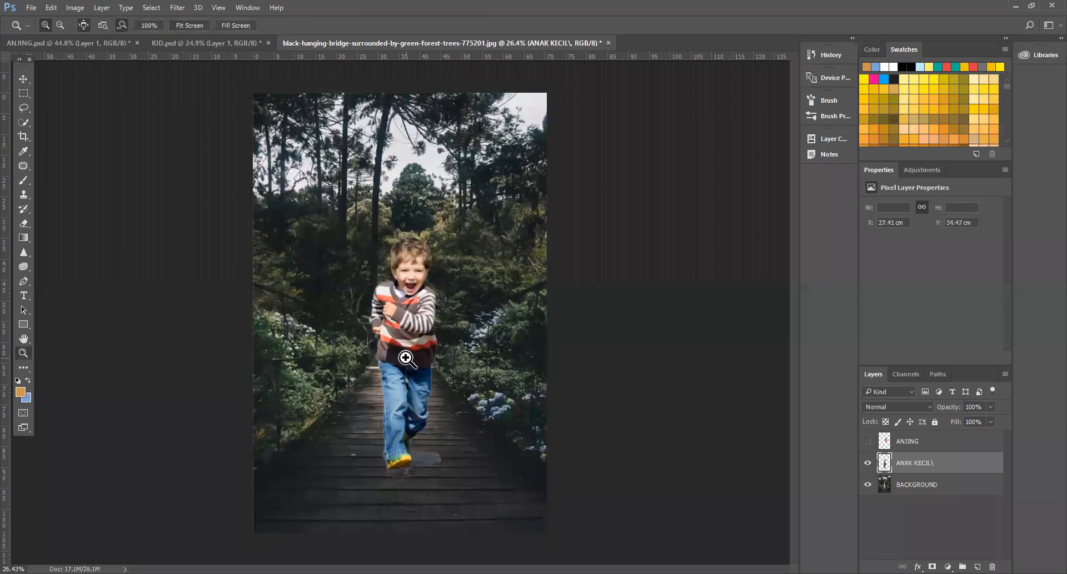
left_click_drag(321, 362, 326, 368)
Step: Show the ANJING layer again and convert it to a Smart Object
left_click(867, 441)
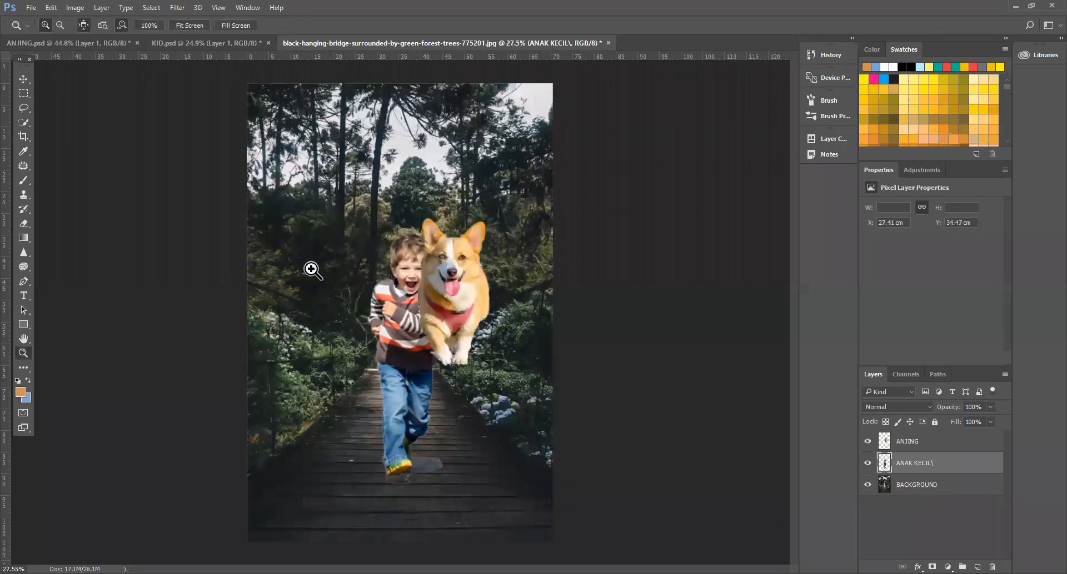
left_click(932, 444, "ctrl")
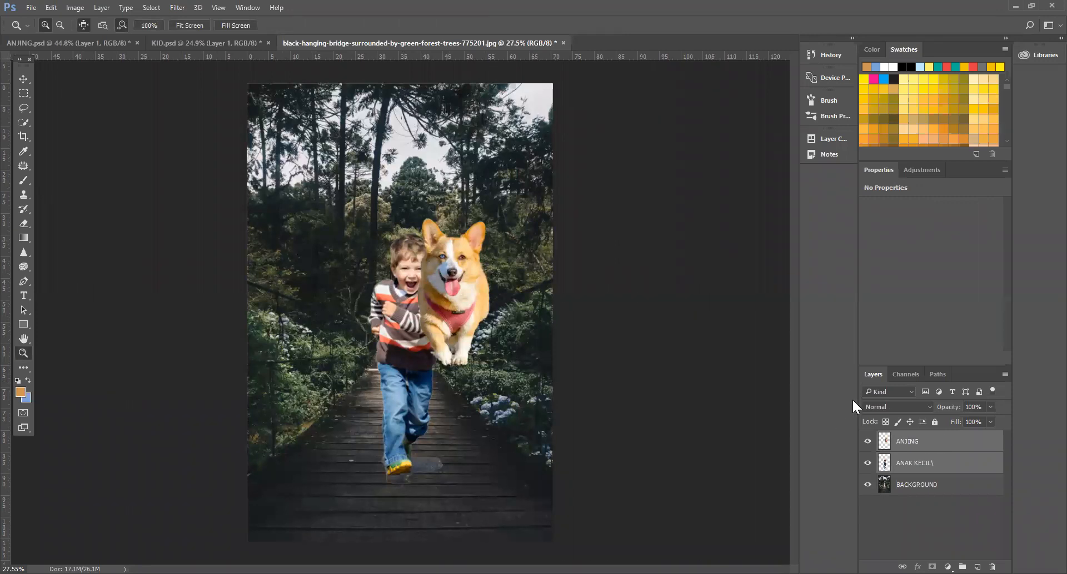
left_click(944, 445)
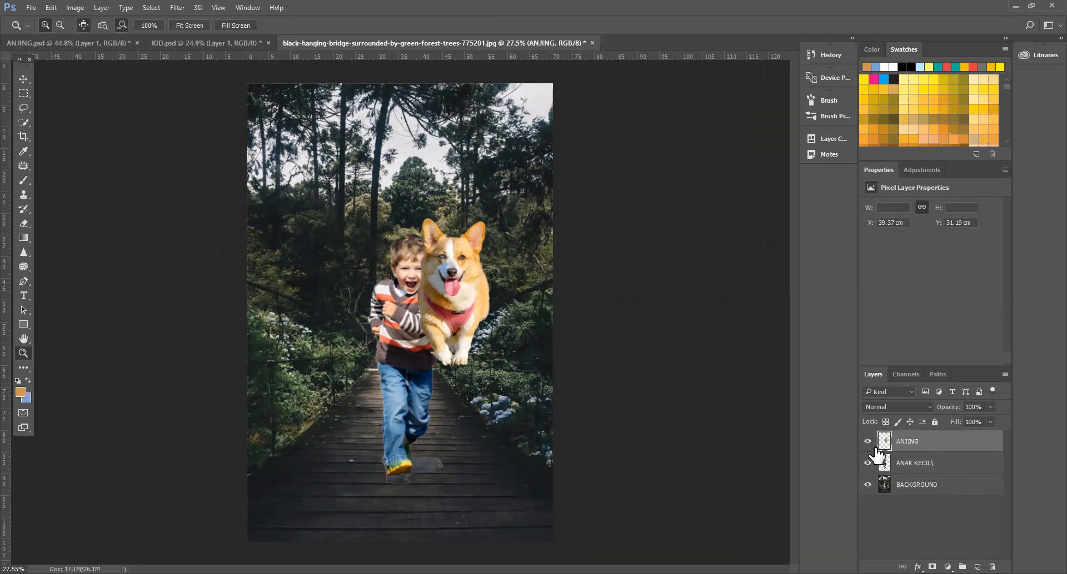
right_click(938, 446)
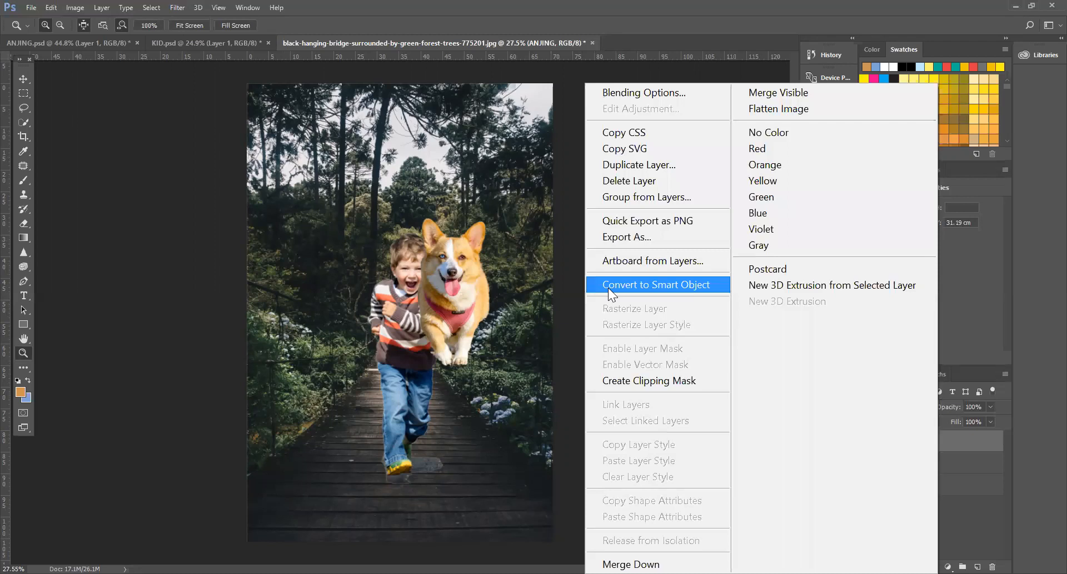
left_click(696, 284)
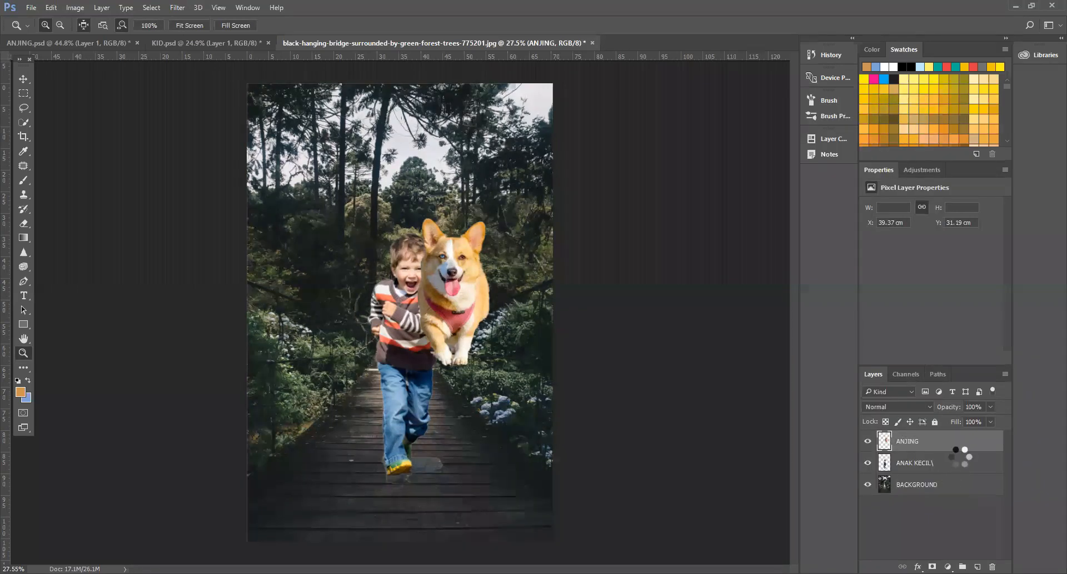
Step: Convert the ANAK KECIL\ and BACKGROUND layers to Smart Objects
left_click(955, 466)
right_click(955, 469)
left_click(692, 285)
right_click(941, 486)
left_click(671, 286)
left_click(453, 336, "alt")
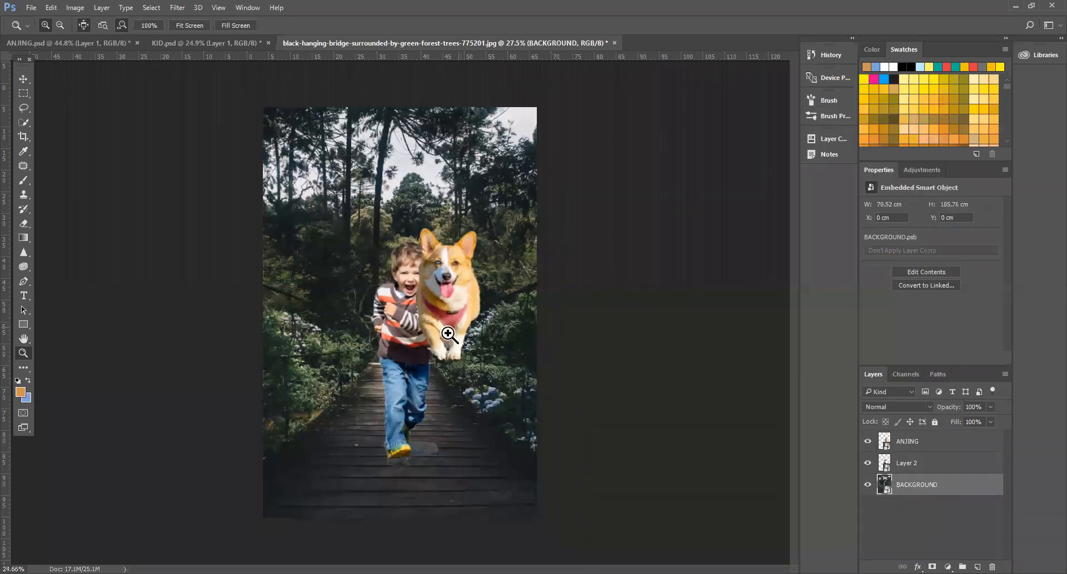
left_click(453, 339)
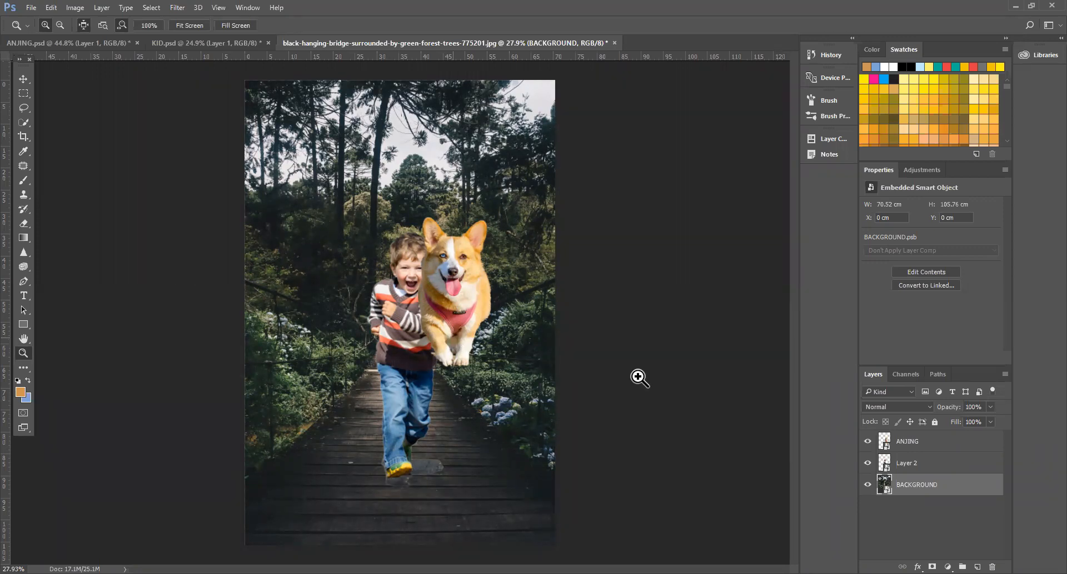
Step: Hide the ANJING layer and scale the boy Smart Object down to about 15.6 by 50.9 cm, centred on the bridge
left_click(867, 441)
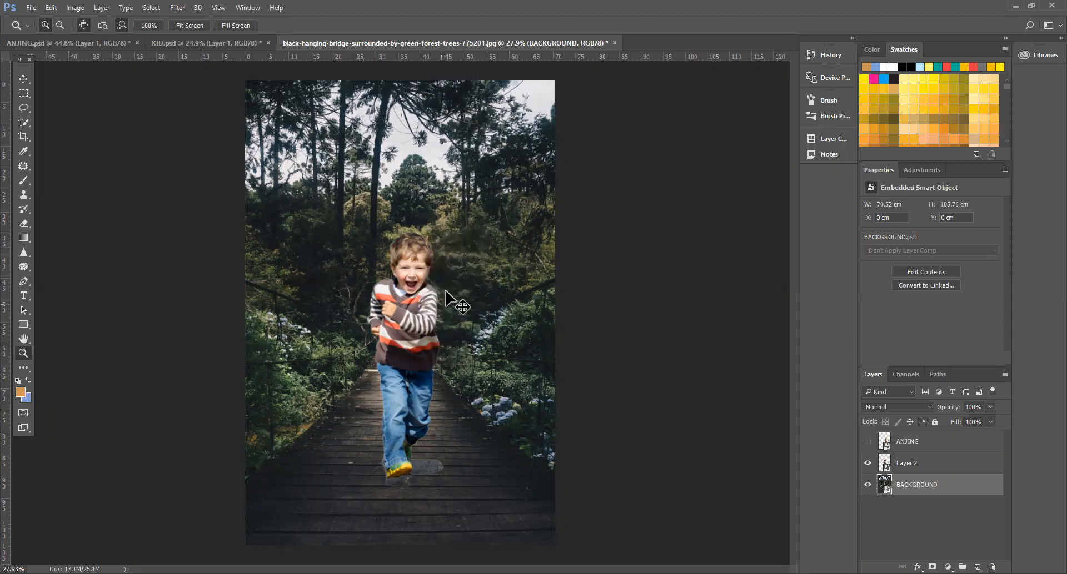
key("ctrl+t")
key("Return")
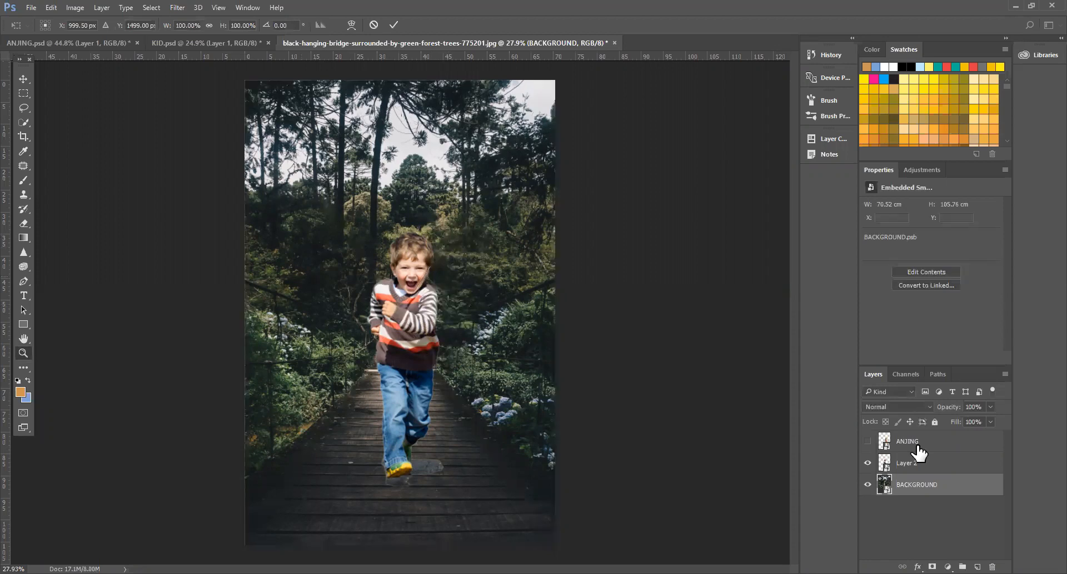
left_click(911, 463)
key("ctrl+t")
left_click_drag(443, 232, 435, 264)
mouse_move(426, 302)
left_mouse_down()
mouse_move(429, 324)
mouse_move(424, 305)
mouse_move(424, 315)
left_mouse_up()
key("Return")
key("z")
left_click_drag(474, 455, 472, 463)
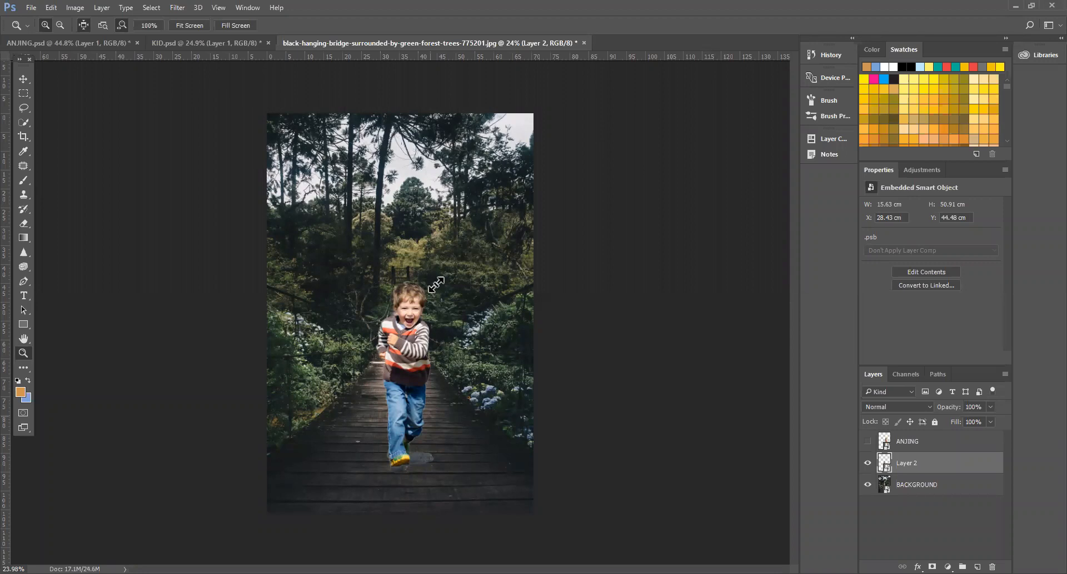
Step: Scale the boy Smart Object down to about 13.6 by 44.2 cm and place him higher up the bridge
key("ctrl+t")
left_click_drag(408, 361, 412, 340)
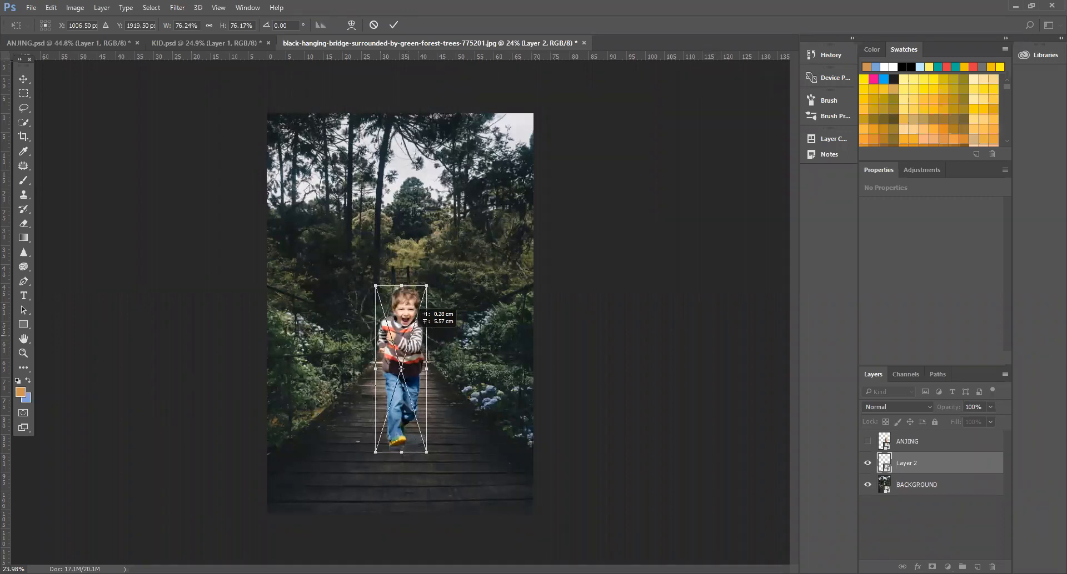
key("Return")
key("z")
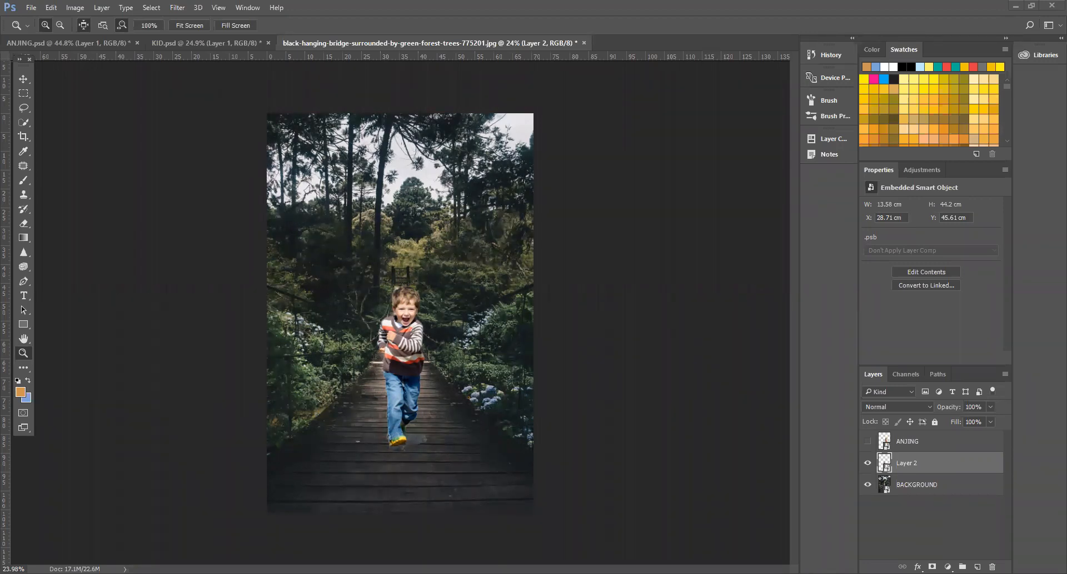
Step: Shrink the boy further to about 12.5 by 40.5 cm and check how he fits on the bridge
key("ctrl+t")
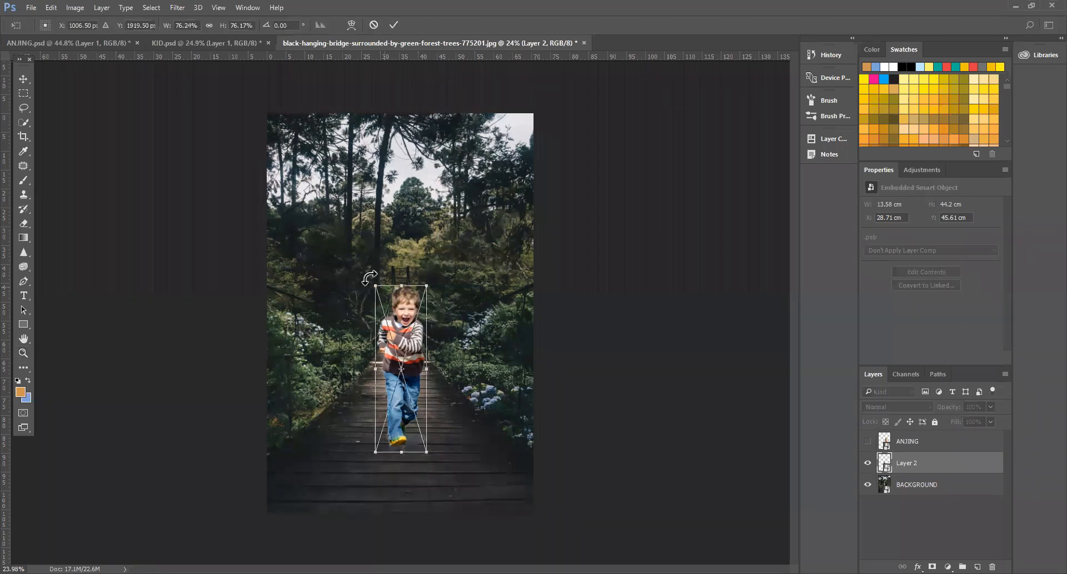
left_click_drag(377, 292, 398, 326)
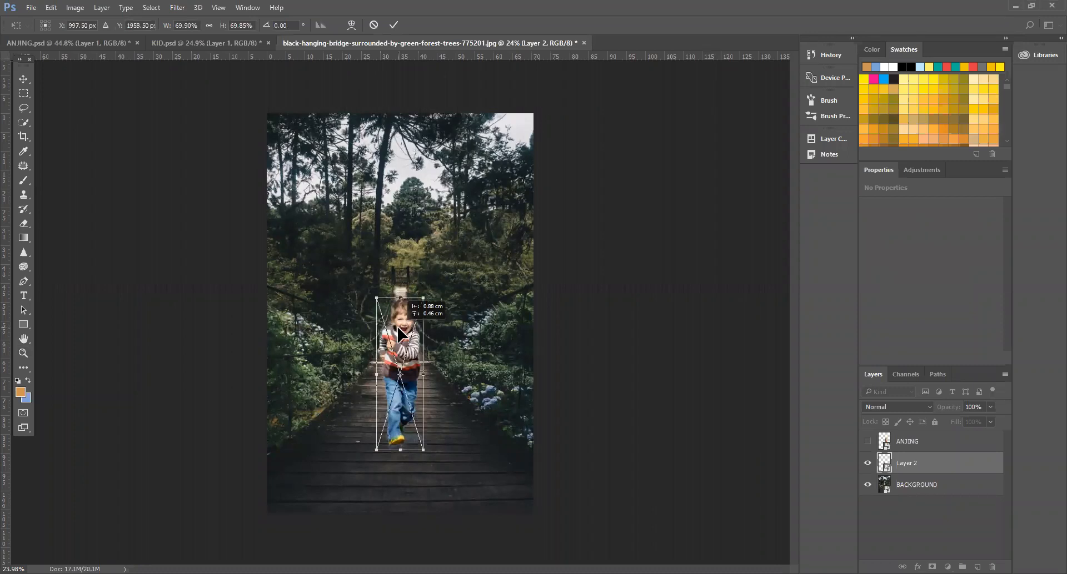
key("z")
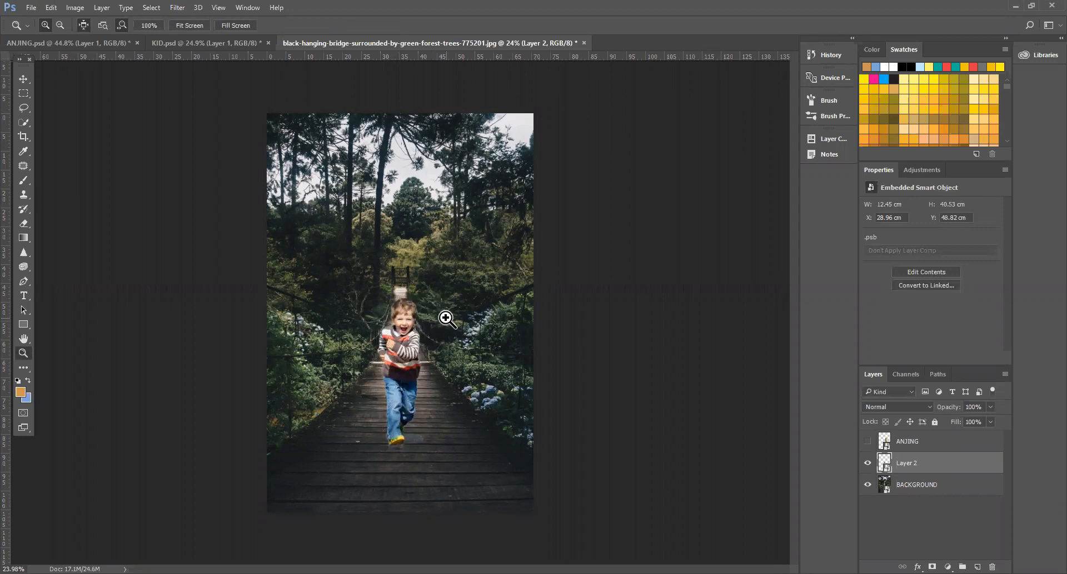
scroll(372, 392, "up", 1)
scroll(371, 393, "down", 1)
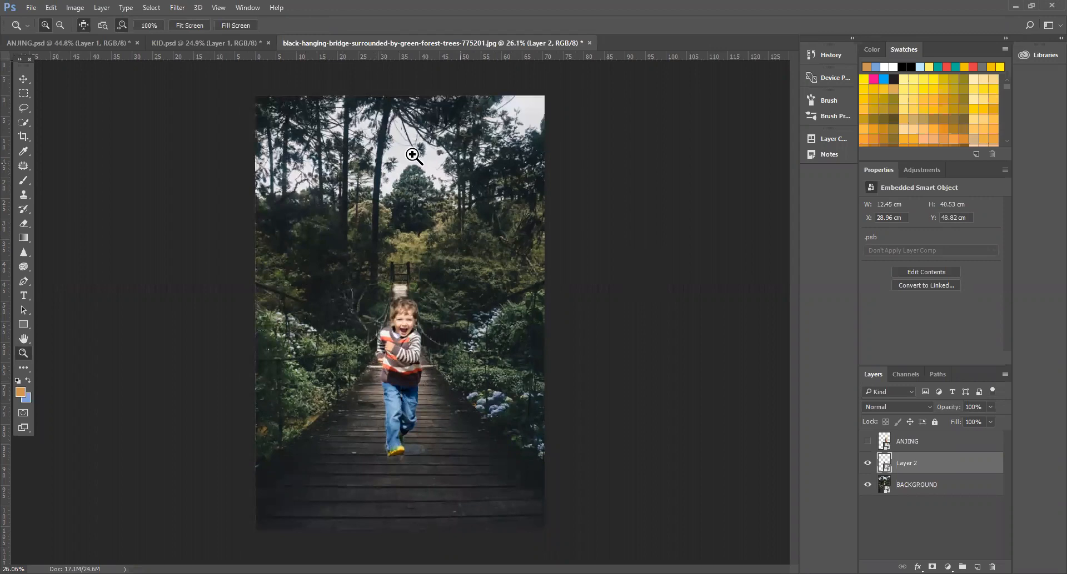
left_click_drag(335, 391, 433, 411)
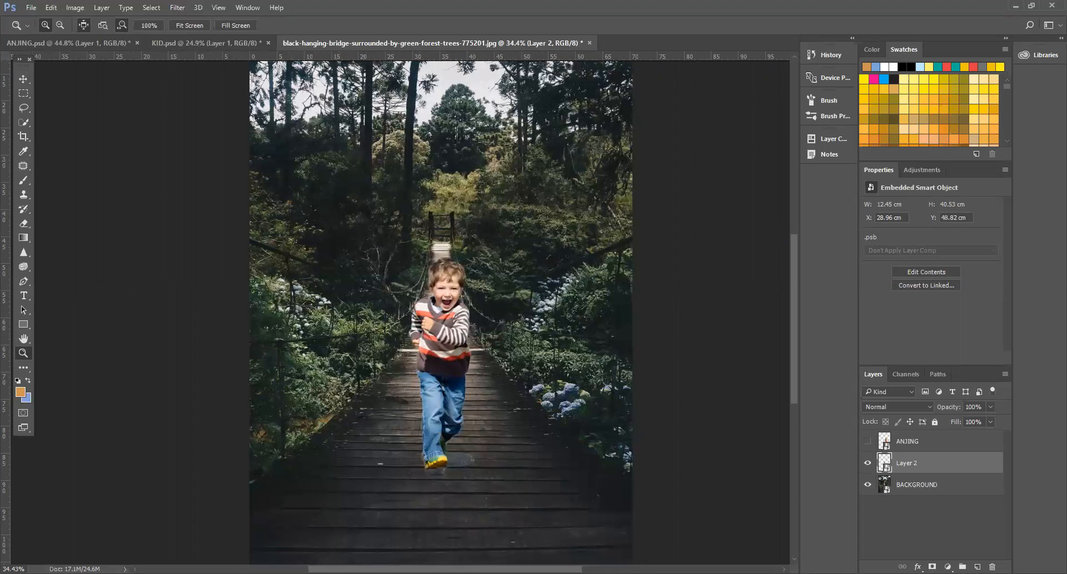
left_click_drag(421, 390, 410, 405)
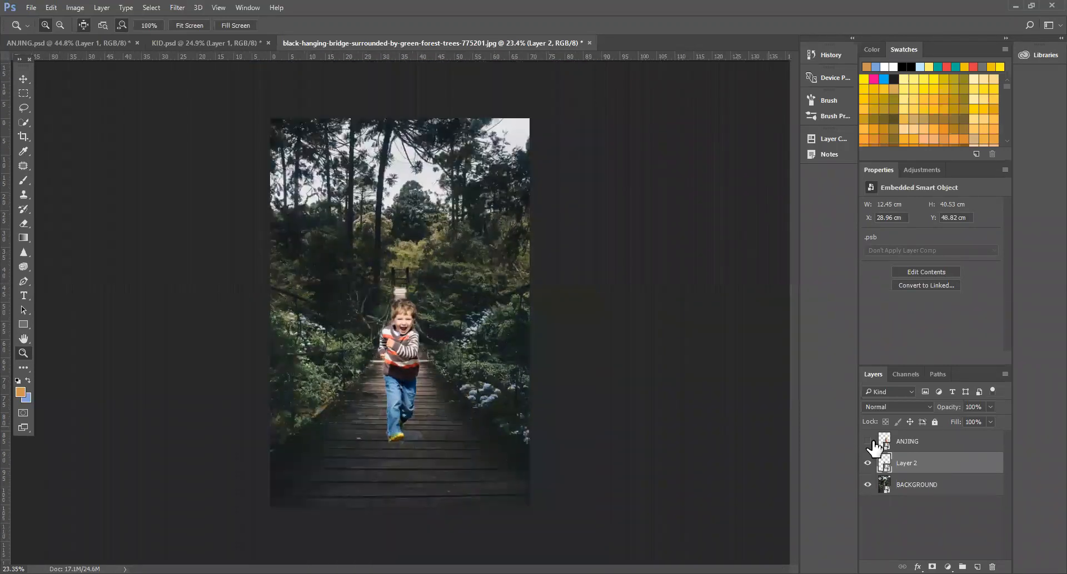
Step: Show the ANJING layer and move it below the boy's layer in the stacking order
left_click(868, 441)
left_click(962, 451)
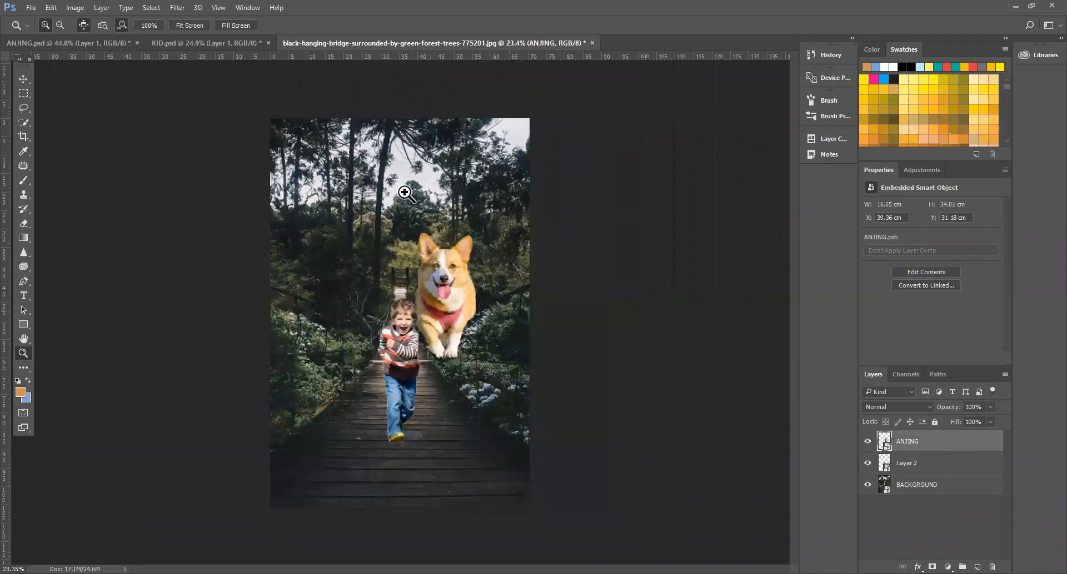
left_click_drag(912, 445, 953, 480)
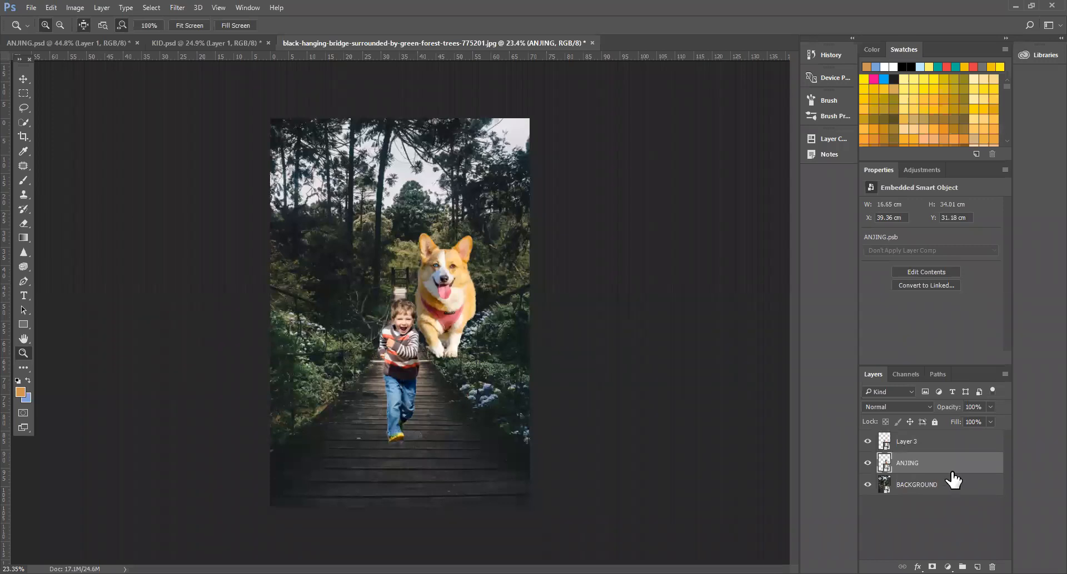
Step: Rename the boy's layer as ANAK KECIL
left_click(912, 443)
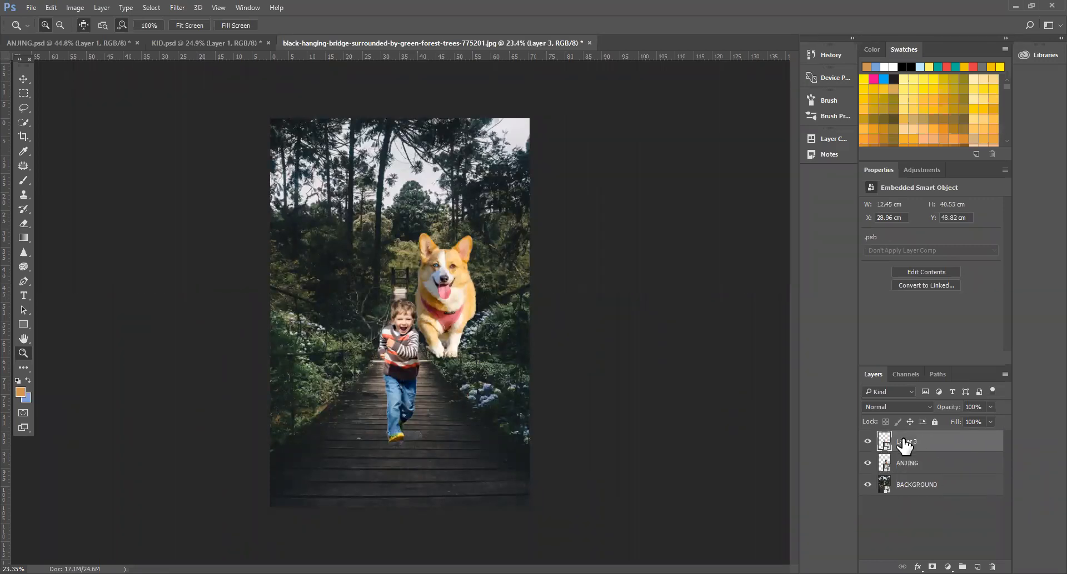
double_click(904, 440)
type("ANAK KECIL")
key("Return")
Step: Move the dog behind the boy and scale the ANJING layer up to about 24.2 by 49.5 cm
left_click(916, 469)
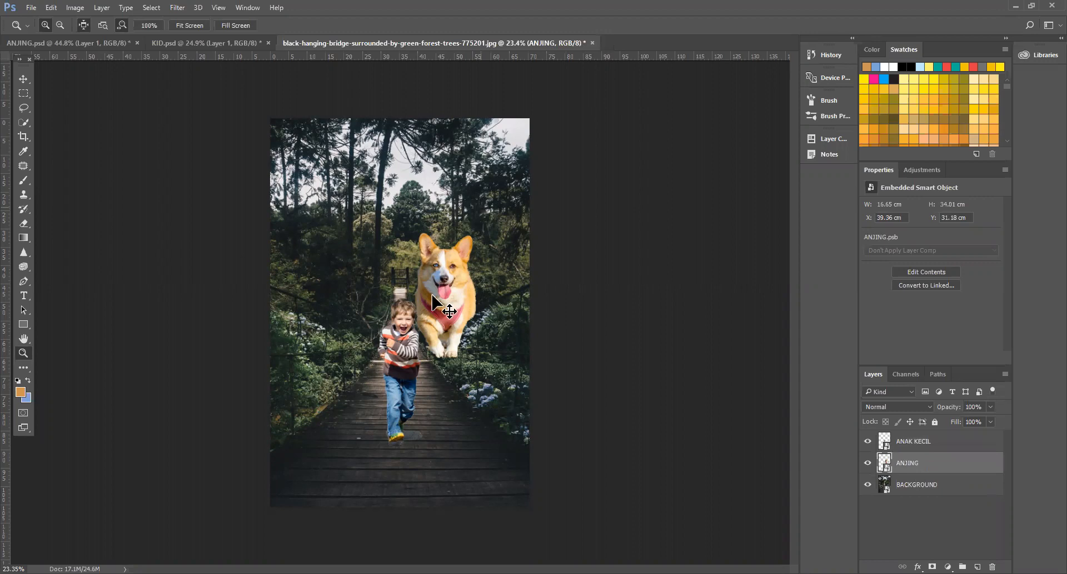
key("ctrl+t")
left_click_drag(423, 325, 414, 301)
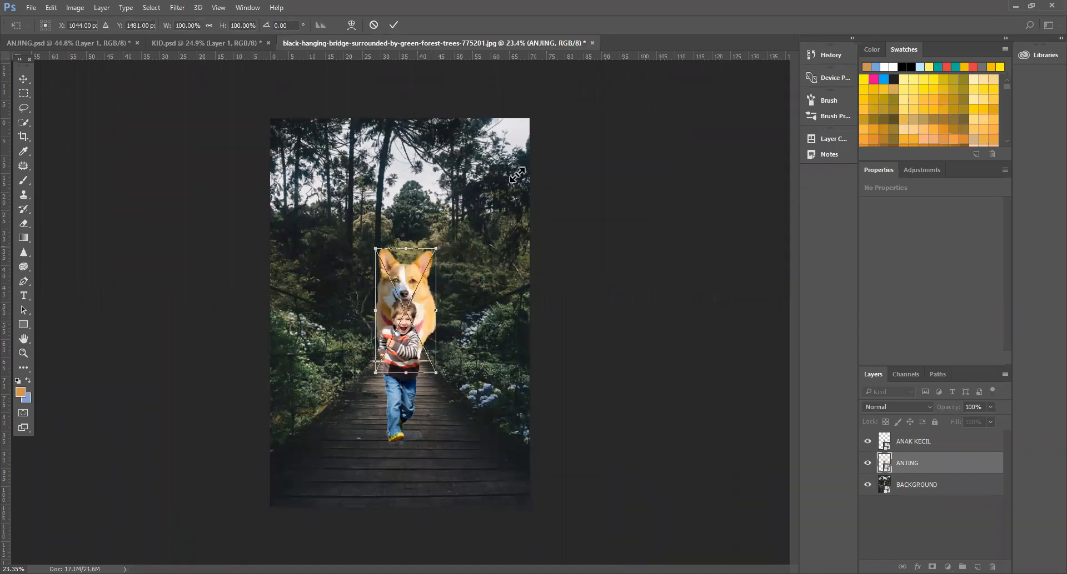
mouse_move(436, 248)
left_mouse_down()
mouse_move(504, 188)
mouse_move(431, 244)
mouse_move(424, 236)
left_mouse_up()
left_click_drag(448, 170, 433, 209)
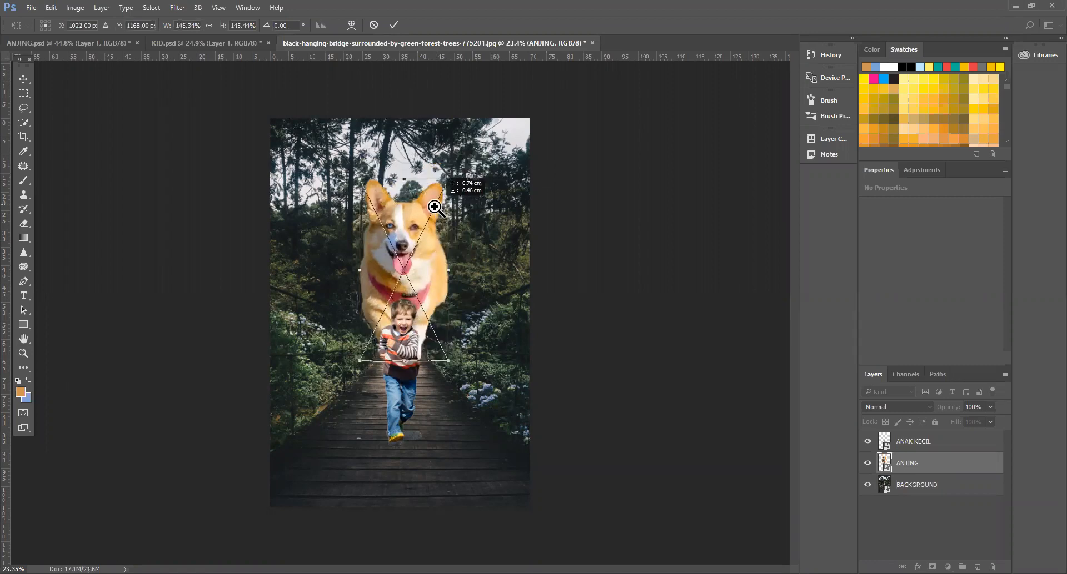
key("Return")
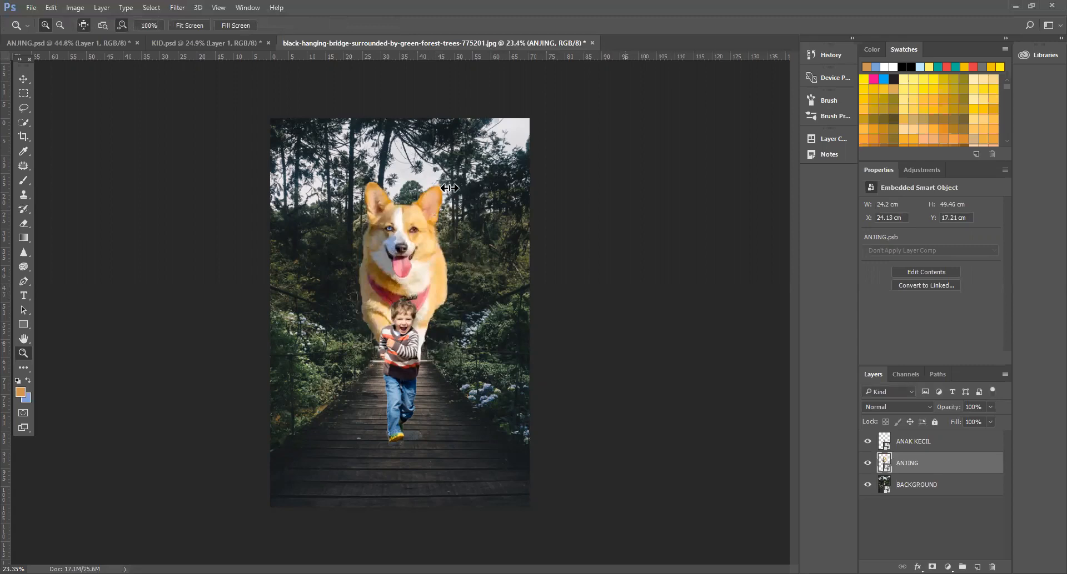
Step: Reduce the dog to about 21.2 by 43.3 cm, keeping it centred above and behind the boy
key("ctrl+t")
left_click_drag(421, 227, 423, 218)
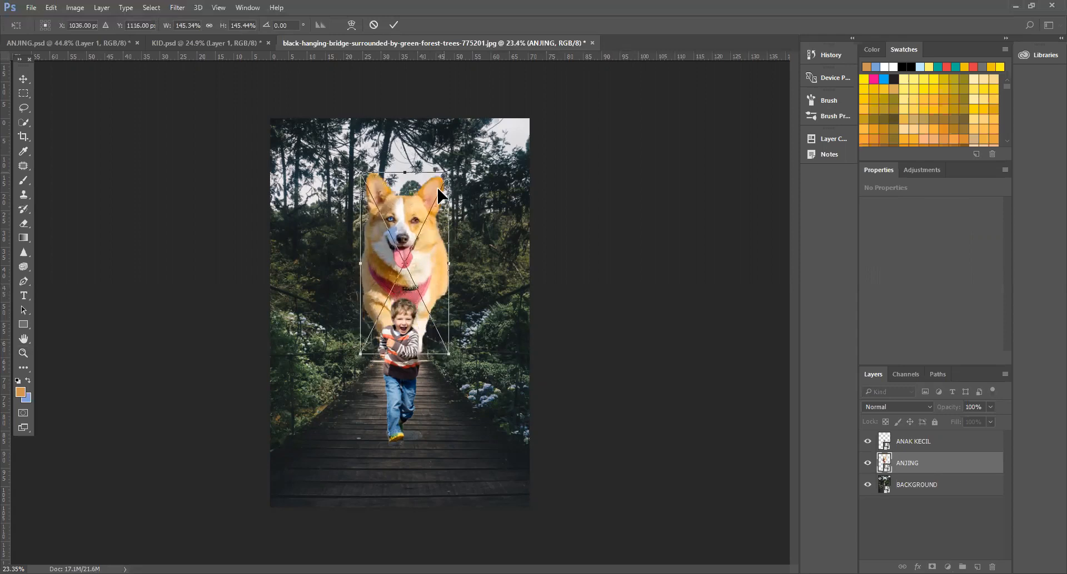
left_click_drag(442, 183, 437, 206)
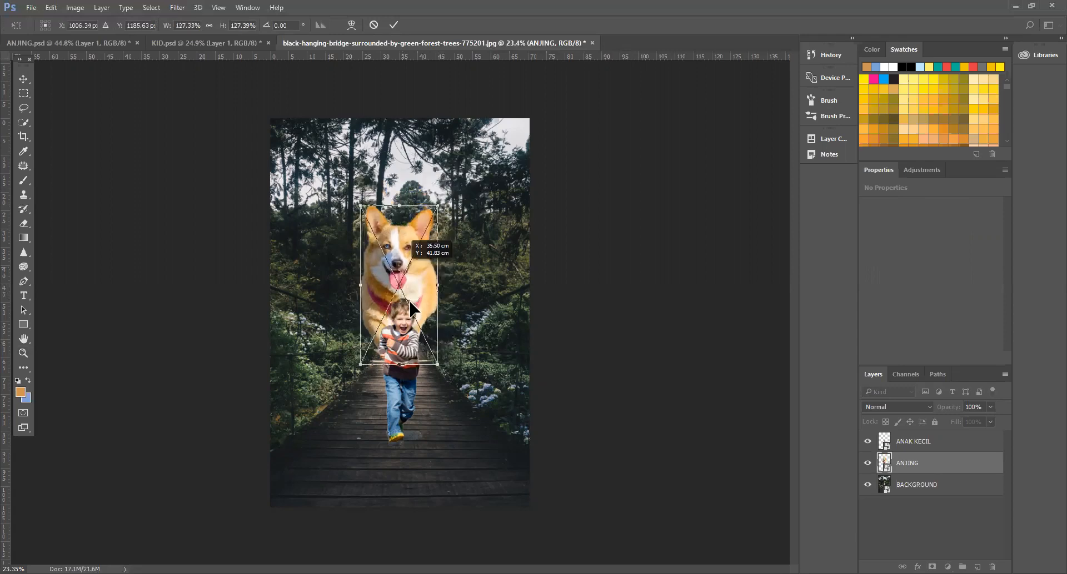
mouse_move(413, 290)
left_mouse_down()
mouse_move(416, 272)
mouse_move(414, 295)
left_mouse_up()
key("Return")
key("z")
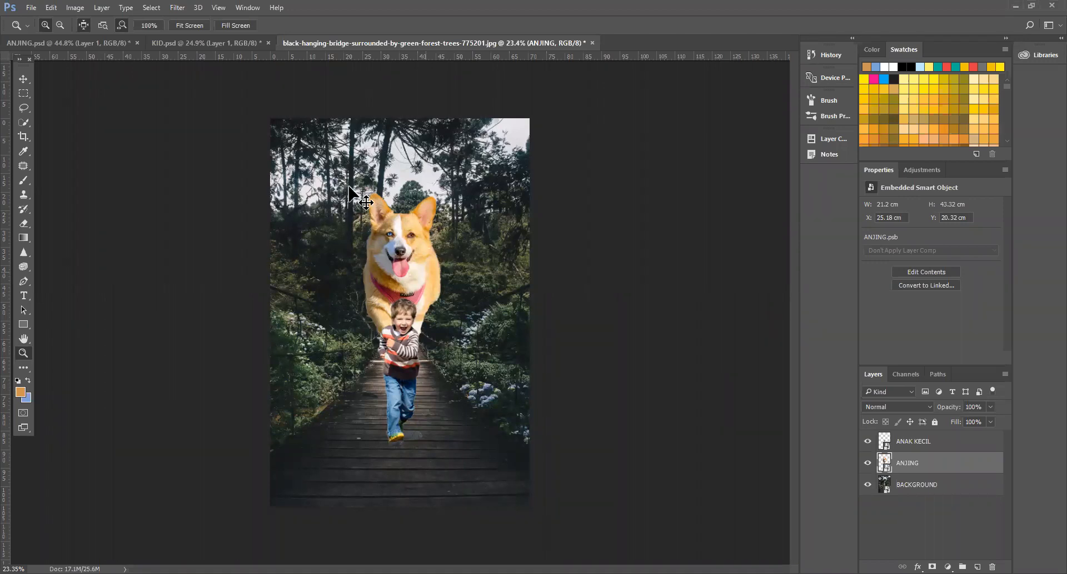
Step: Shrink the dog slightly to about 20 by 40.9 cm and reposition it directly behind the boy
key("ctrl+t")
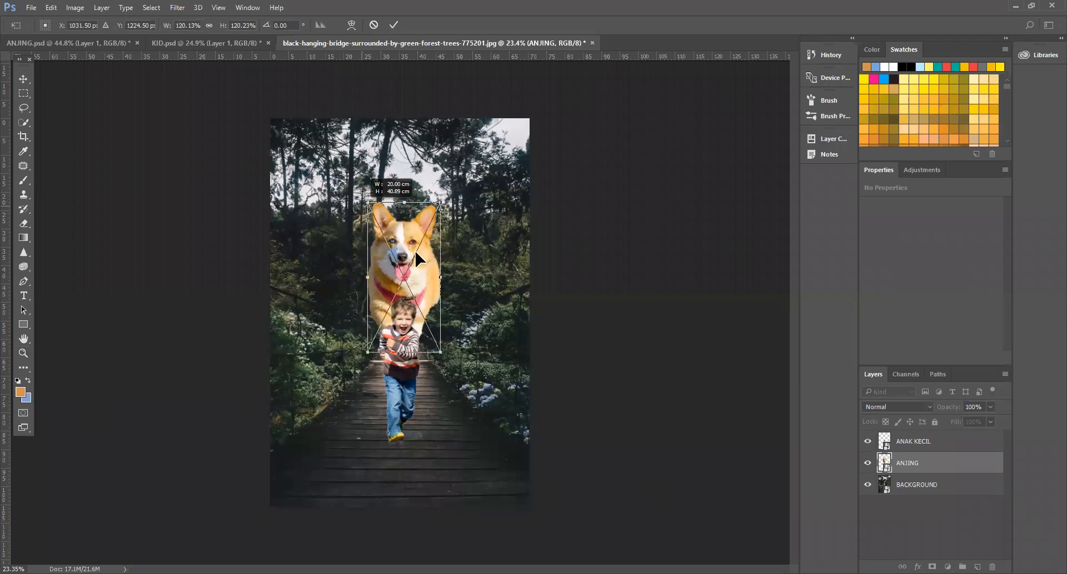
left_click_drag(416, 247, 417, 249)
key("Return")
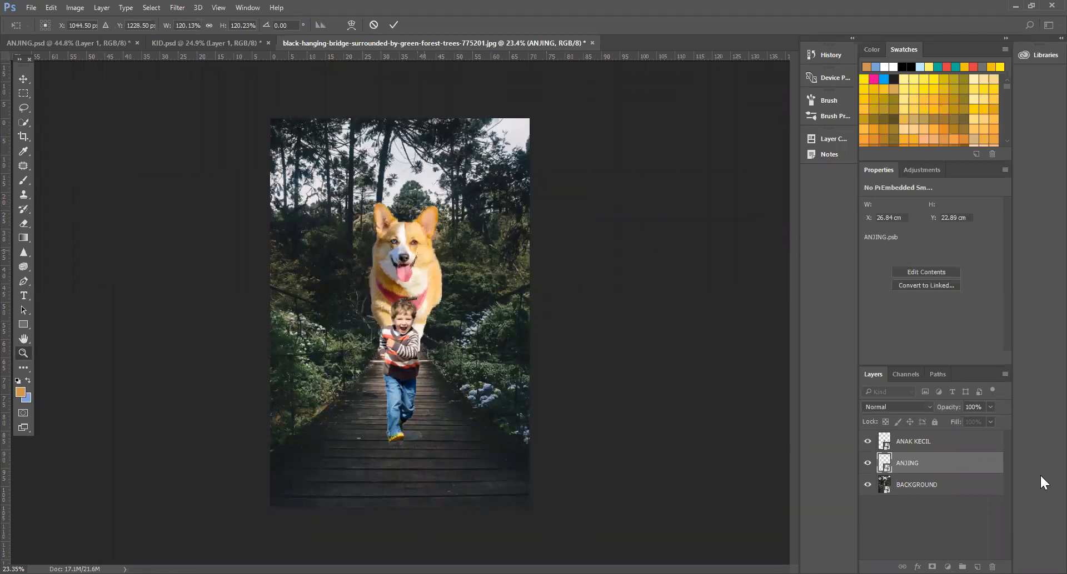
Step: Scale the ANAK KECIL layer down to about 12.2 by 39.8 cm in front of the dog
left_click(935, 443)
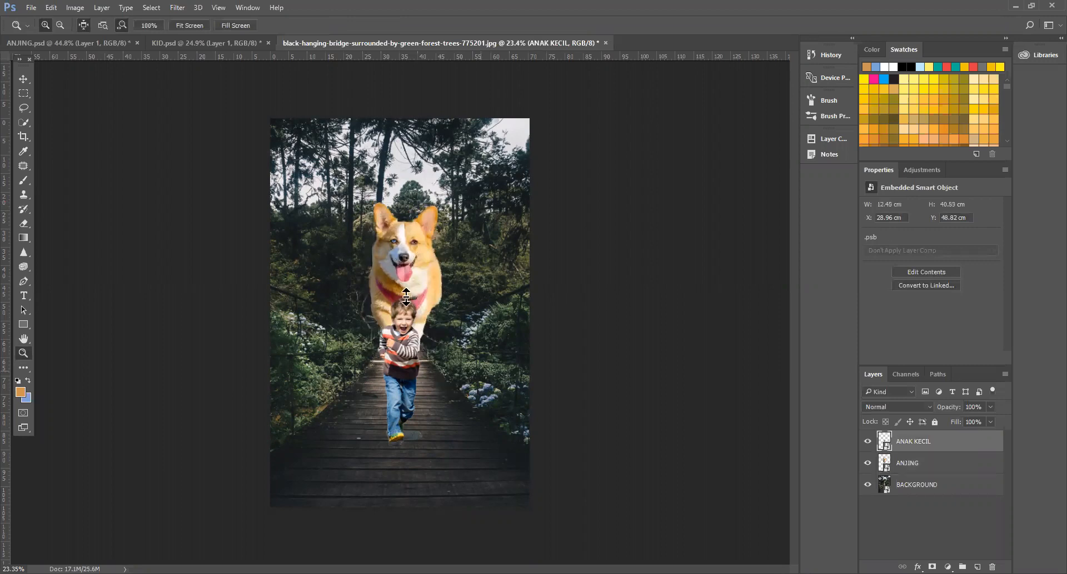
key("ctrl+t")
left_click_drag(376, 300, 395, 326)
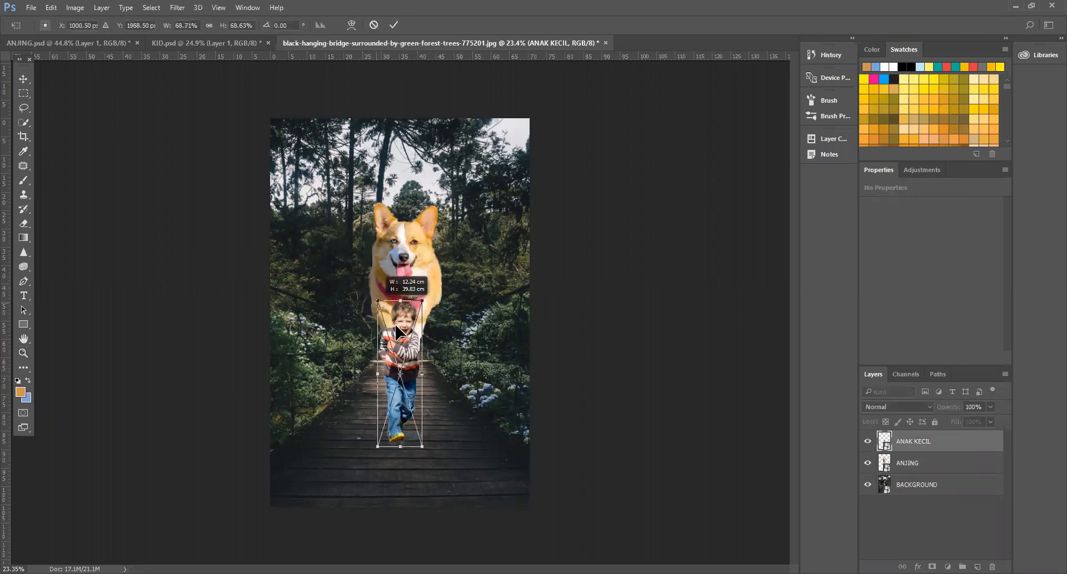
key("Return")
left_click(367, 328)
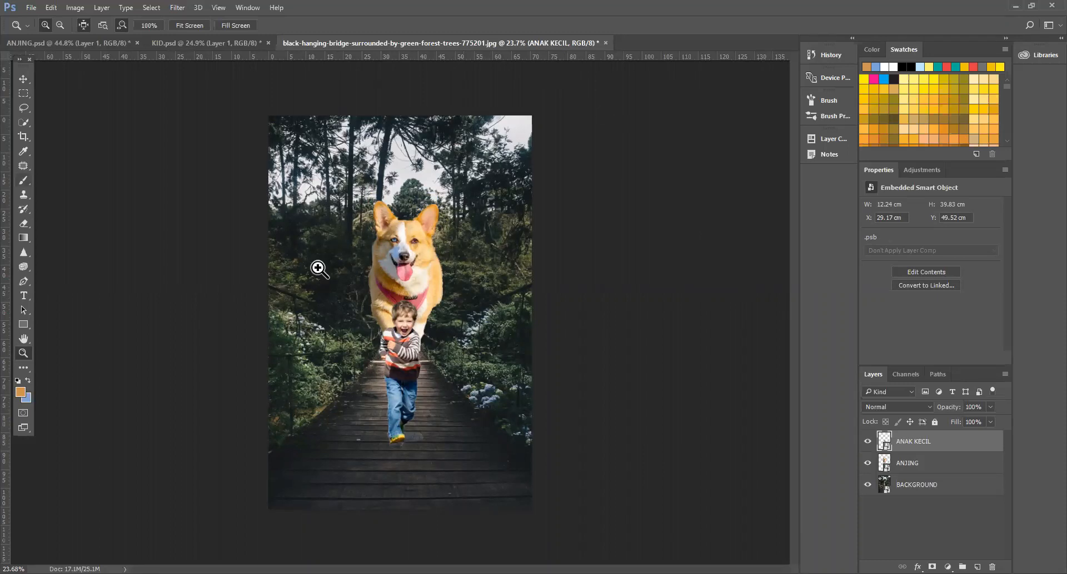
Step: Add a new empty layer above ANAK KECIL and switch to the Brush tool
left_click(976, 567)
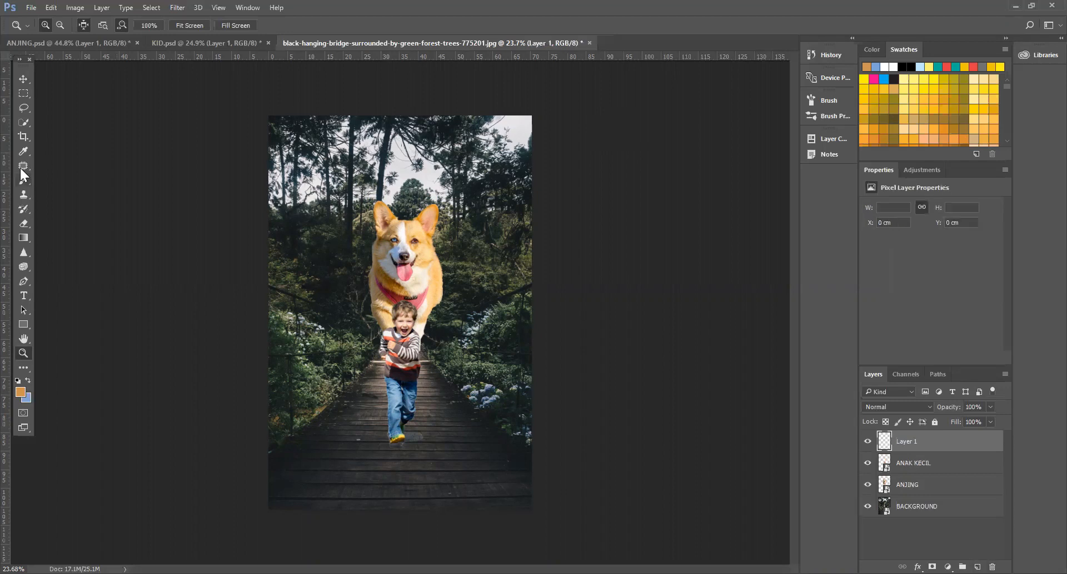
left_click(21, 190)
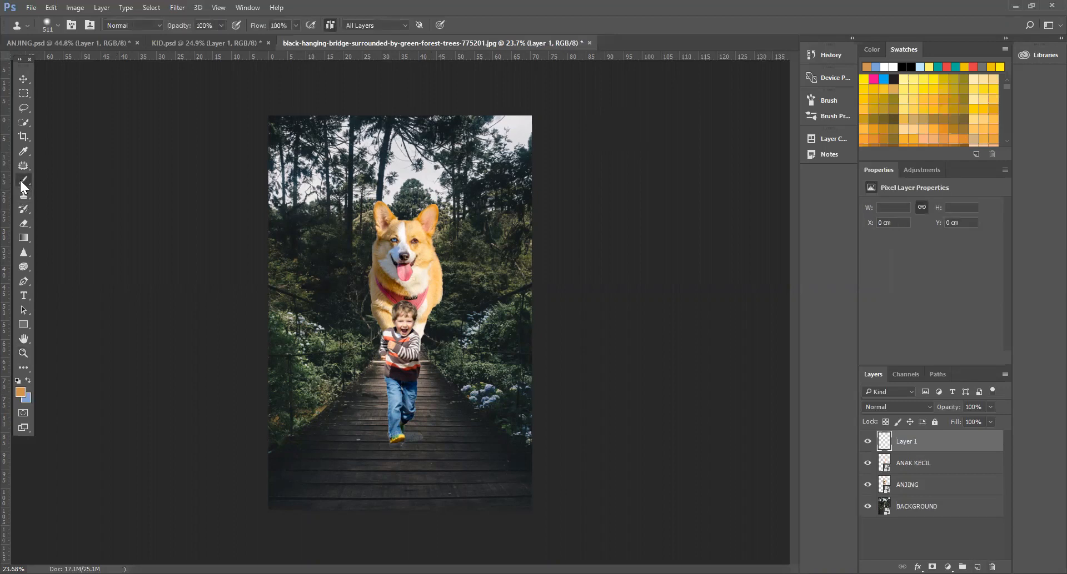
left_click(23, 181)
Step: Paint trial orange strokes from the image's upper-right edge over the dog's right half and undo them
left_click_drag(521, 189, 452, 237)
left_click_drag(410, 204, 415, 245)
mouse_move(414, 287)
left_mouse_down()
mouse_move(432, 267)
mouse_move(424, 338)
mouse_move(424, 235)
left_mouse_up()
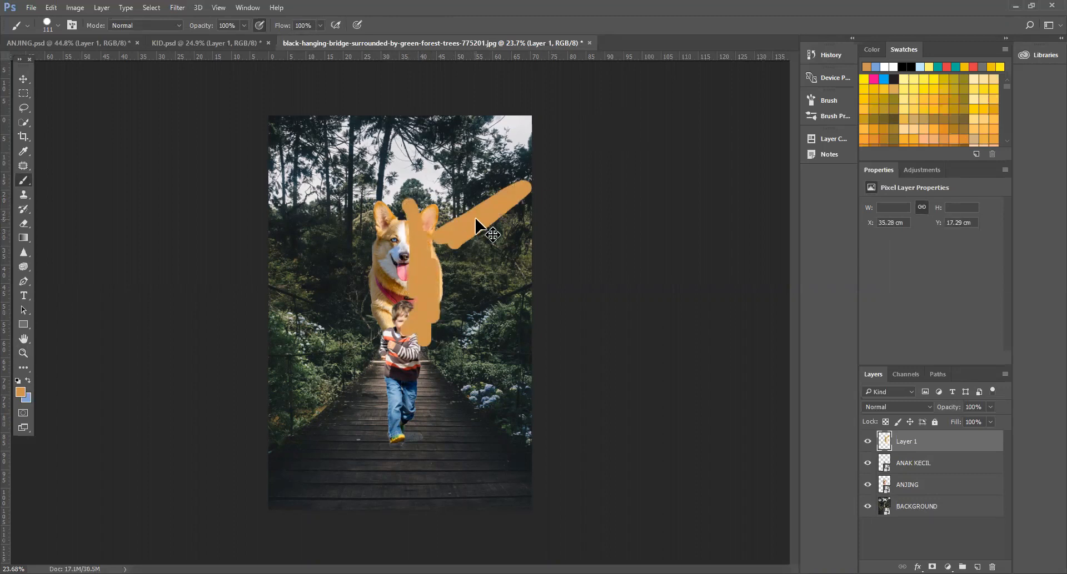
key("ctrl+z")
key("ctrl+z")
key("ctrl+alt+z")
key("ctrl+alt+z")
Step: Paint trial orange strokes down the left and right sides of the boy, undoing each one
mouse_move(372, 194)
left_mouse_down()
mouse_move(382, 293)
mouse_move(358, 286)
mouse_move(365, 372)
left_mouse_up()
key("ctrl+z")
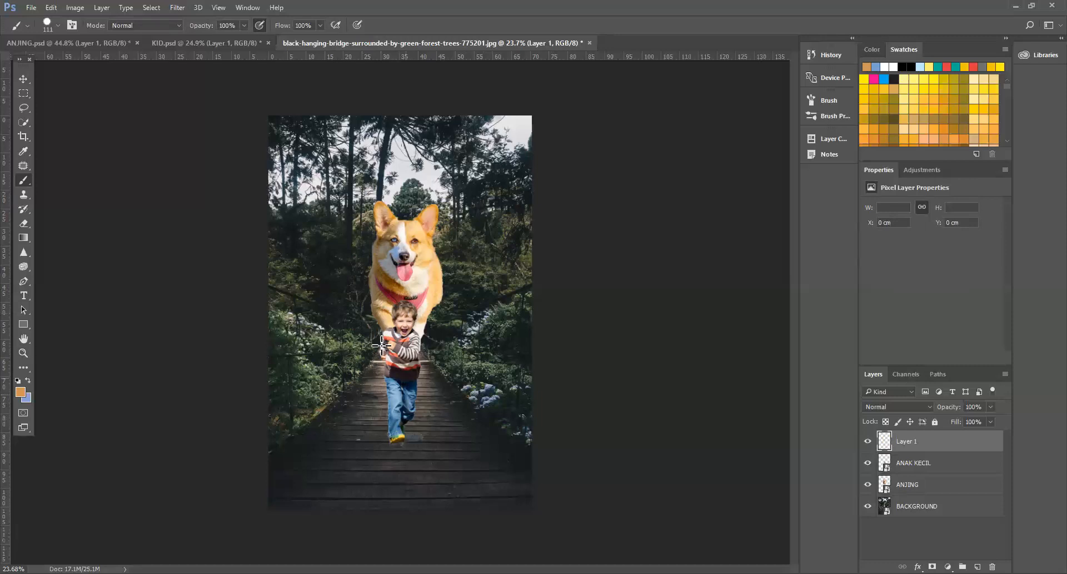
mouse_move(393, 314)
left_mouse_down()
mouse_move(374, 345)
mouse_move(403, 435)
mouse_move(399, 324)
mouse_move(382, 353)
mouse_move(397, 401)
left_mouse_up()
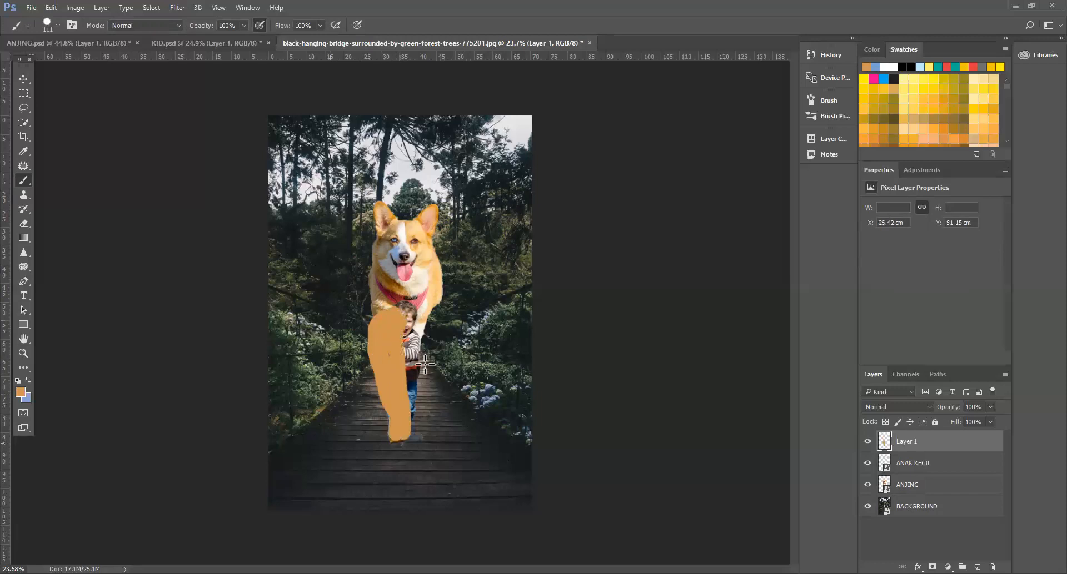
key("ctrl+z")
mouse_move(425, 311)
left_mouse_down()
mouse_move(421, 357)
mouse_move(408, 373)
mouse_move(425, 400)
left_mouse_up()
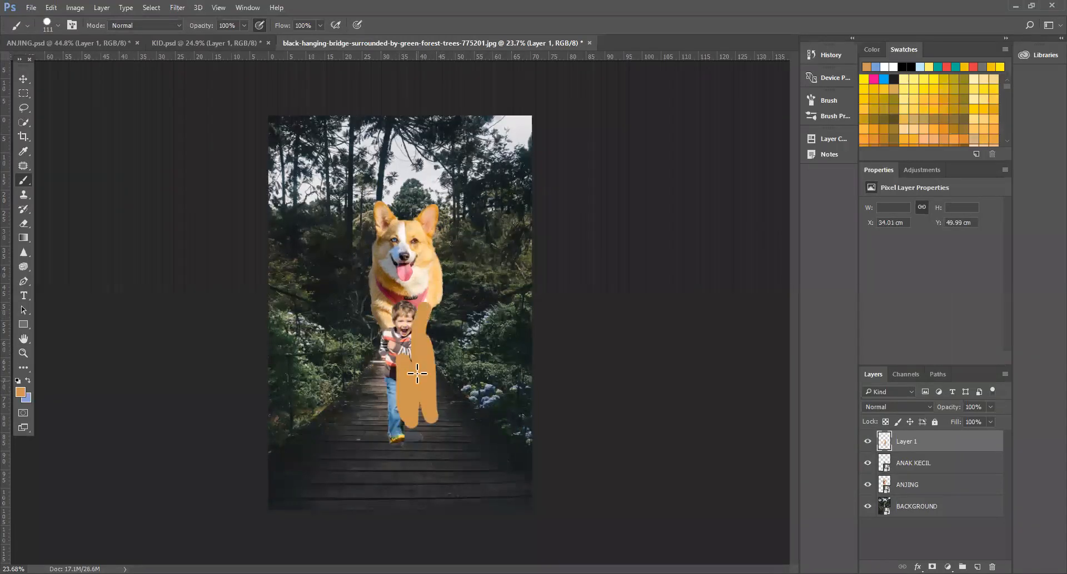
key("ctrl+z")
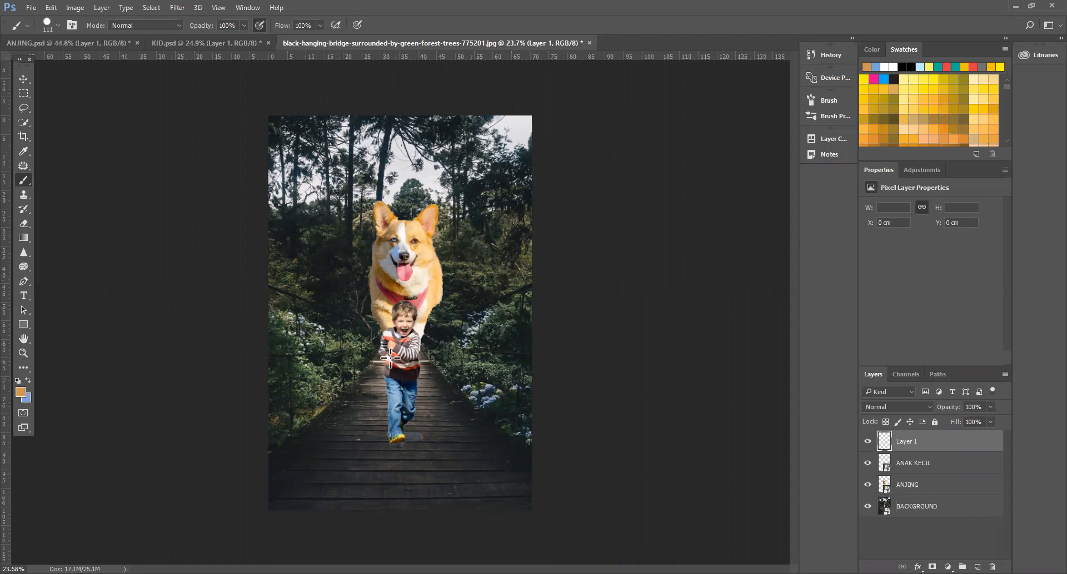
Step: Mark the forest on both sides of the boy and dog with orange brush loops and scribbles
left_click(316, 317)
mouse_move(316, 315)
left_mouse_down()
mouse_move(336, 373)
mouse_move(332, 321)
left_mouse_up()
mouse_move(505, 177)
left_mouse_down()
mouse_move(450, 300)
mouse_move(511, 209)
left_mouse_up()
mouse_move(306, 205)
left_mouse_down()
mouse_move(333, 245)
mouse_move(350, 211)
mouse_move(277, 250)
mouse_move(335, 276)
mouse_move(107, 334)
left_mouse_up()
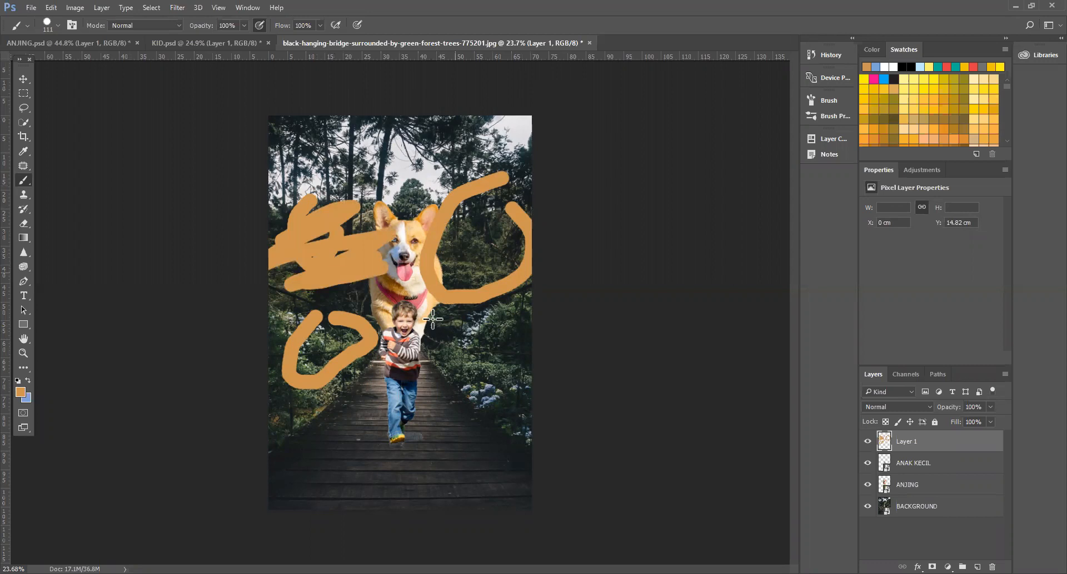
Step: Draw connected straight brush lines from the upper-right sky across the dog to the lower-left foliage
left_click(550, 124)
left_click(327, 336, "shift")
left_click(415, 300, "shift")
left_click(324, 330, "shift")
left_click(344, 268, "shift")
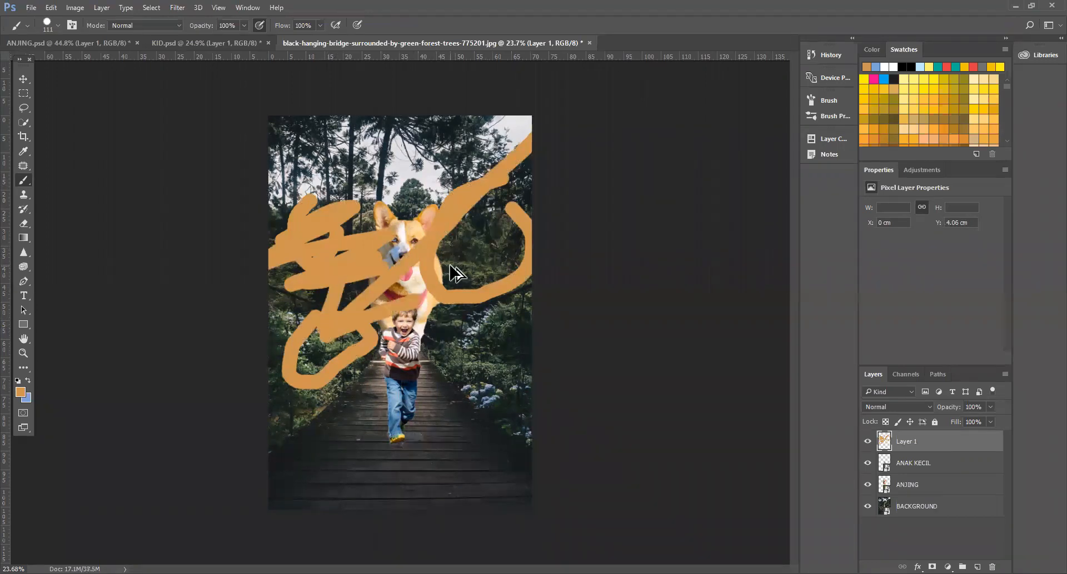
Step: Undo all the orange loops, scribbles and straight lines on the new layer
key("ctrl+alt+z")
key("ctrl+alt+z")
key("ctrl+alt+z")
key("ctrl+alt+z")
key("ctrl+alt+z")
key("ctrl+alt+z")
key("ctrl+alt+z")
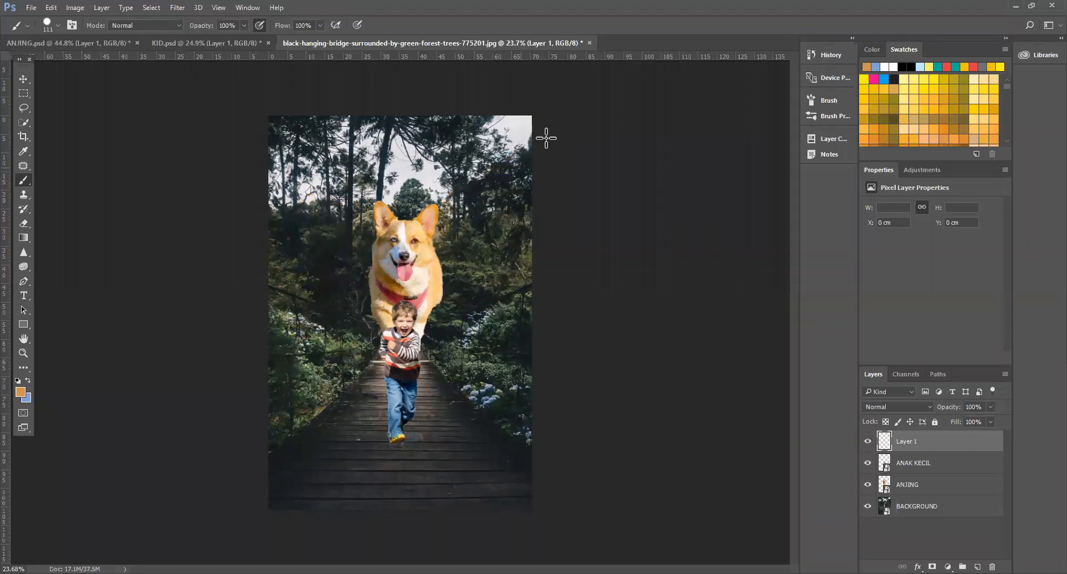
Step: Draw a diagonal orange arrow from the upper-right sky to the lower-left foliage with two arrowheads, and undo it
left_click_drag(550, 126, 322, 360)
mouse_move(343, 316)
left_mouse_down()
mouse_move(314, 367)
mouse_move(394, 347)
left_mouse_up()
mouse_move(468, 202)
left_mouse_down()
mouse_move(449, 259)
mouse_move(519, 236)
left_mouse_up()
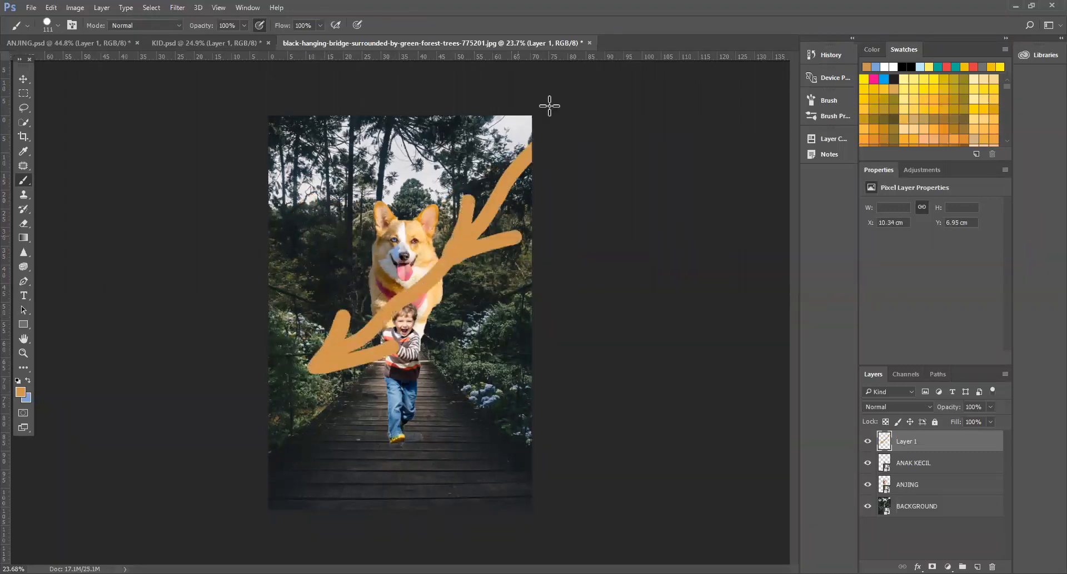
key("ctrl+alt+z")
key("ctrl+alt+z")
key("ctrl+alt+z")
Step: Scribble orange zigzag strokes over the foliage on both sides of the bridge
mouse_move(501, 189)
left_mouse_down()
mouse_move(468, 210)
mouse_move(529, 294)
mouse_move(505, 190)
left_mouse_up()
mouse_move(278, 317)
left_mouse_down()
mouse_move(357, 317)
mouse_move(314, 385)
left_mouse_up()
mouse_move(532, 295)
left_mouse_down()
mouse_move(456, 317)
mouse_move(486, 309)
mouse_move(471, 348)
mouse_move(492, 377)
left_mouse_up()
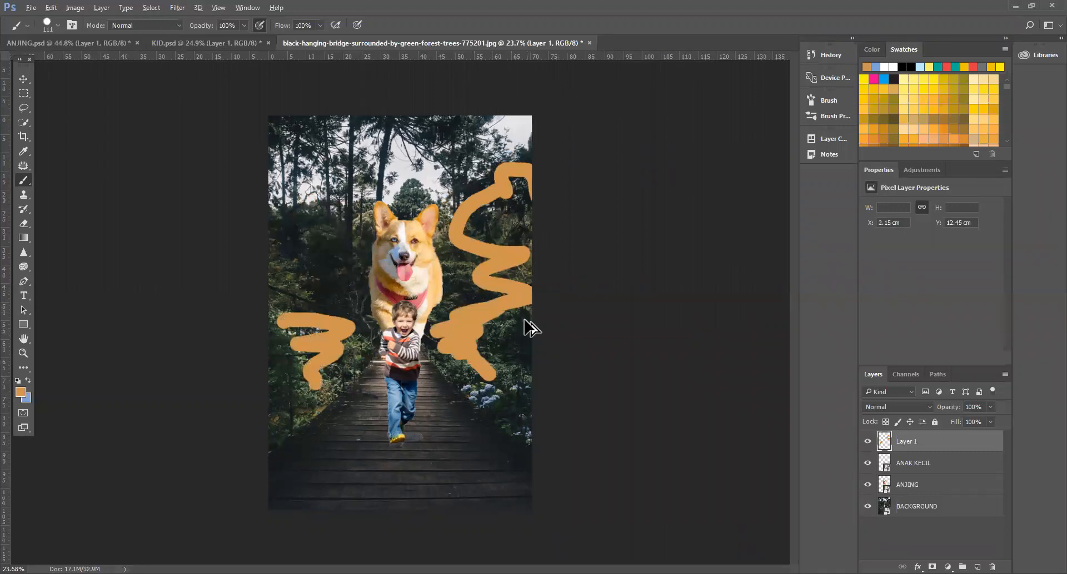
Step: Undo the orange foliage zigzags, and draw and undo a diagonal stroke from the upper-right sky to the dog's face
key("ctrl+alt+z")
key("ctrl+alt+z")
key("ctrl+alt+z")
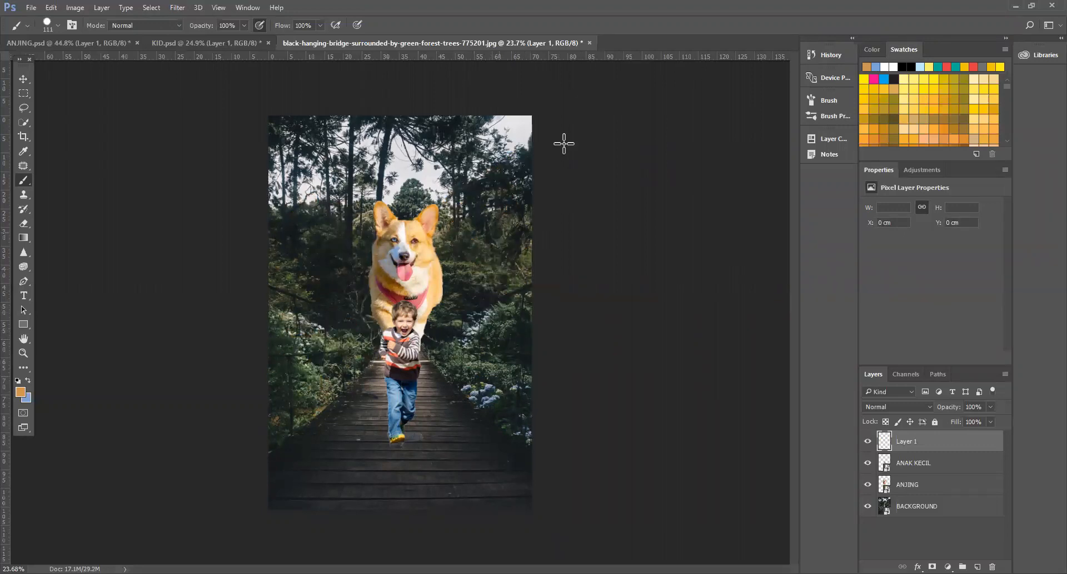
left_click_drag(538, 135, 422, 238)
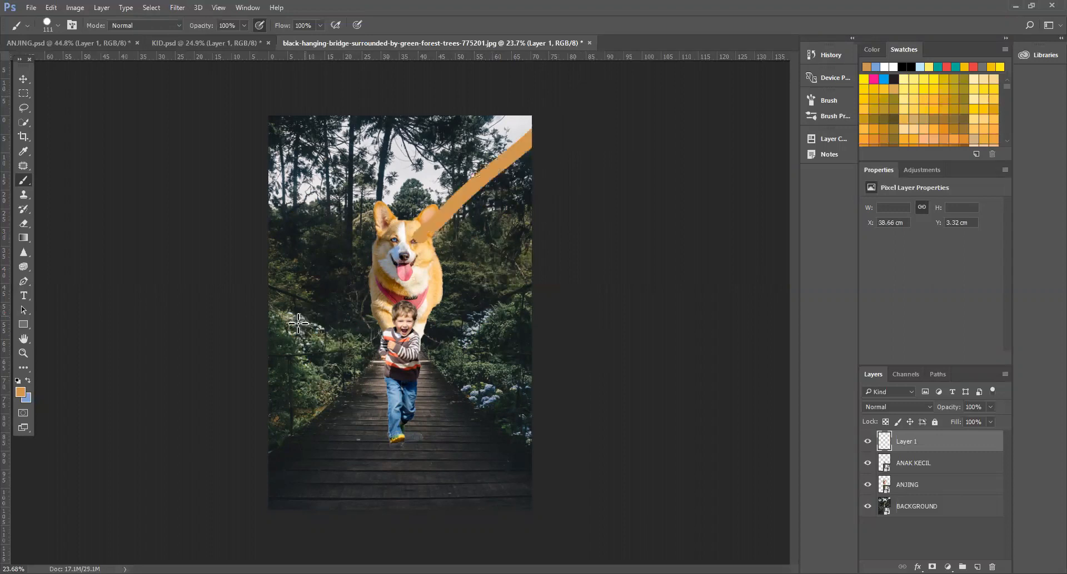
key("ctrl+alt+z")
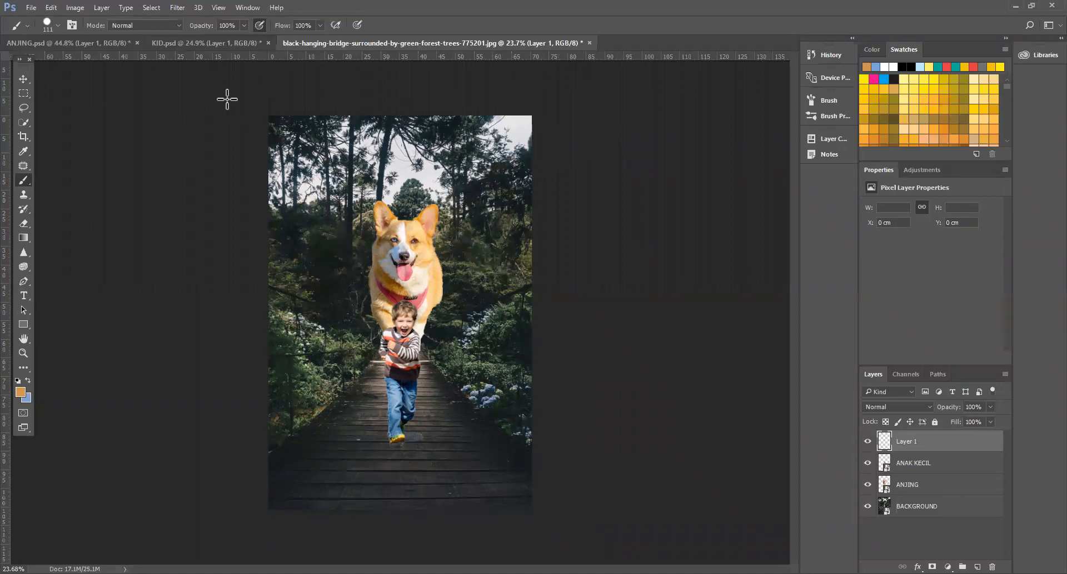
Step: Paint orange strokes down the left side of the dog and circle the boy with an orange loop
mouse_move(183, 205)
left_mouse_down()
mouse_move(238, 216)
mouse_move(233, 256)
mouse_move(361, 246)
mouse_move(361, 288)
mouse_move(427, 292)
left_mouse_up()
key("ctrl+alt+z")
left_click_drag(392, 212, 374, 261)
left_click_drag(381, 295, 384, 349)
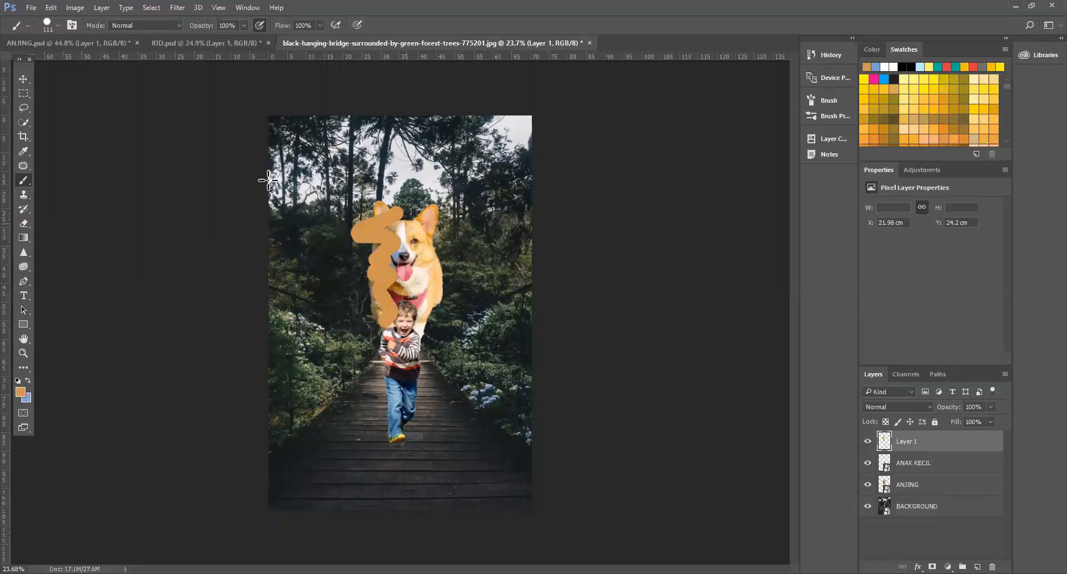
left_click_drag(356, 236, 361, 223)
left_click_drag(411, 307, 420, 374)
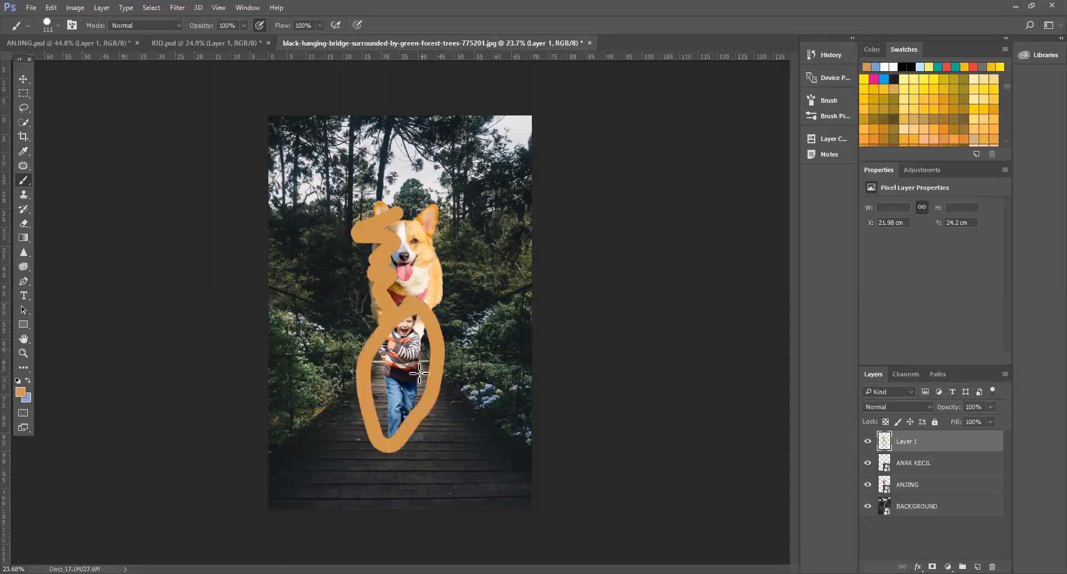
Step: Undo the marks on the dog and boy, and paint and undo an orange stroke along the boy's left side
key("ctrl+alt+z")
key("ctrl+alt+z")
mouse_move(393, 310)
left_mouse_down()
mouse_move(369, 409)
mouse_move(370, 434)
left_mouse_up()
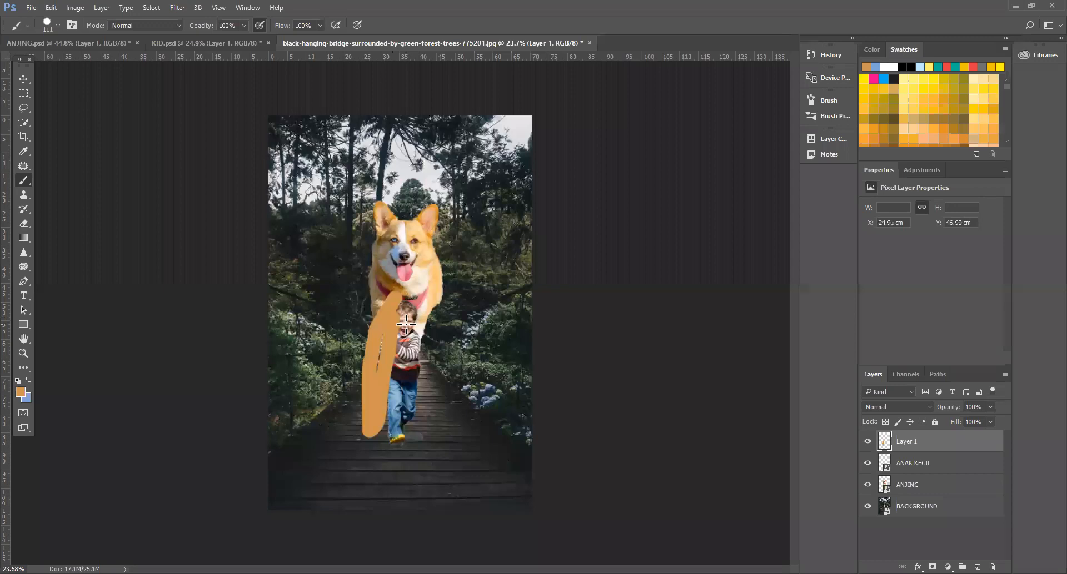
key("ctrl+alt+z")
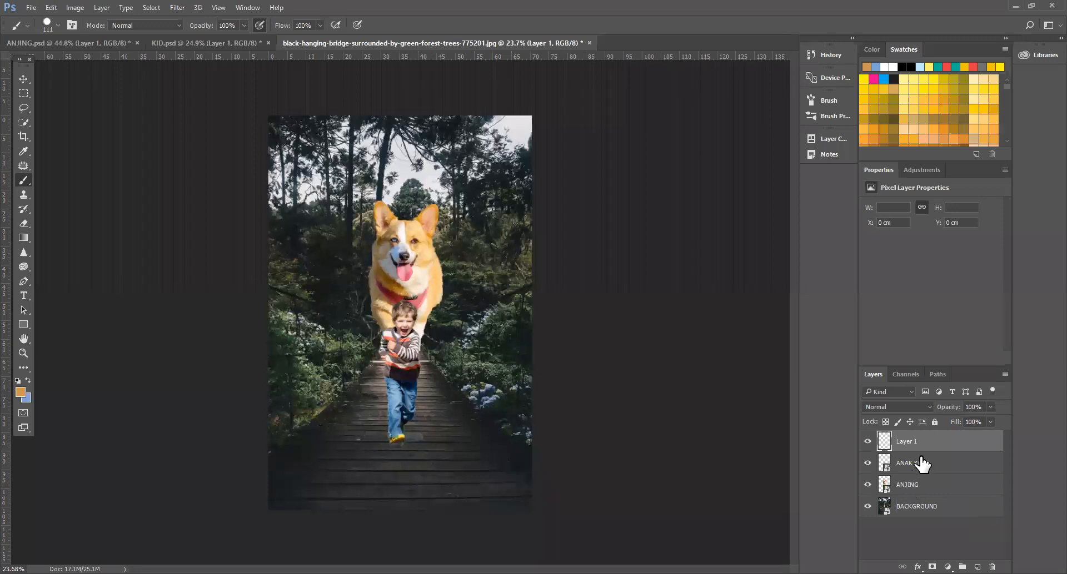
Step: Flip the boy on the ANAK KECIL layer horizontally
left_click(951, 465)
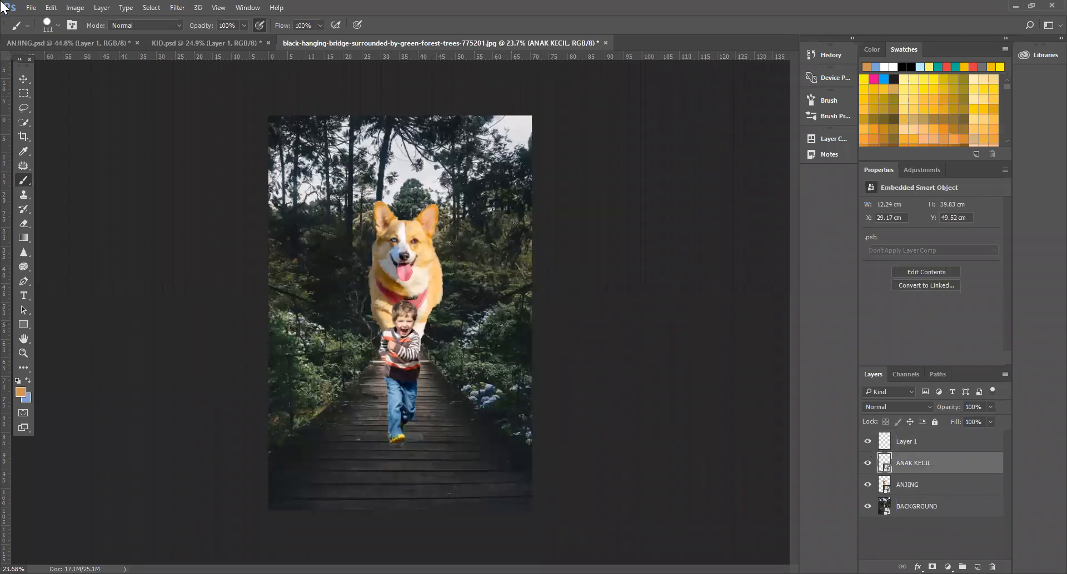
left_click(57, 7)
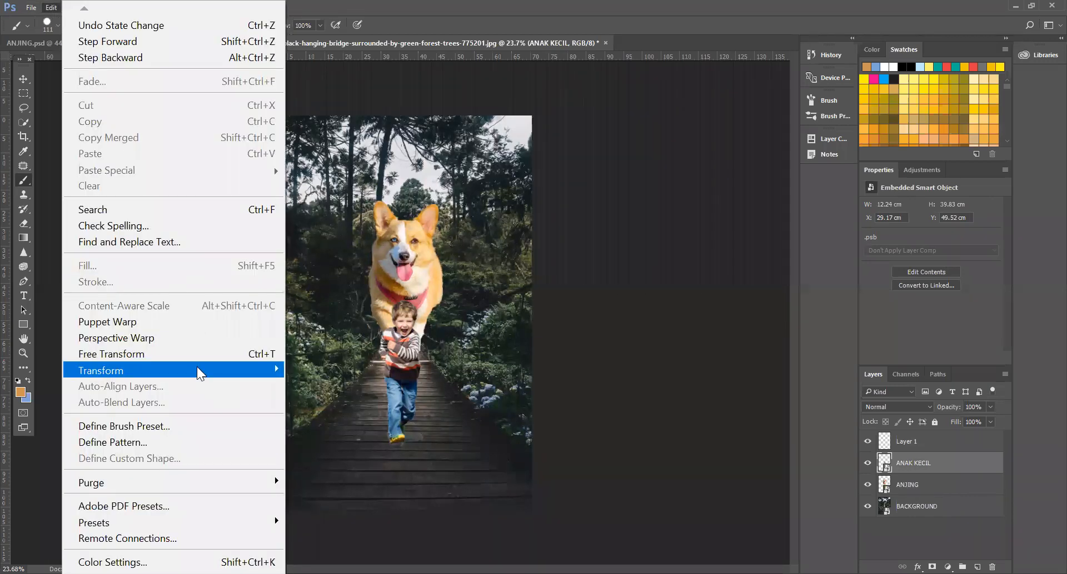
mouse_move(200, 374)
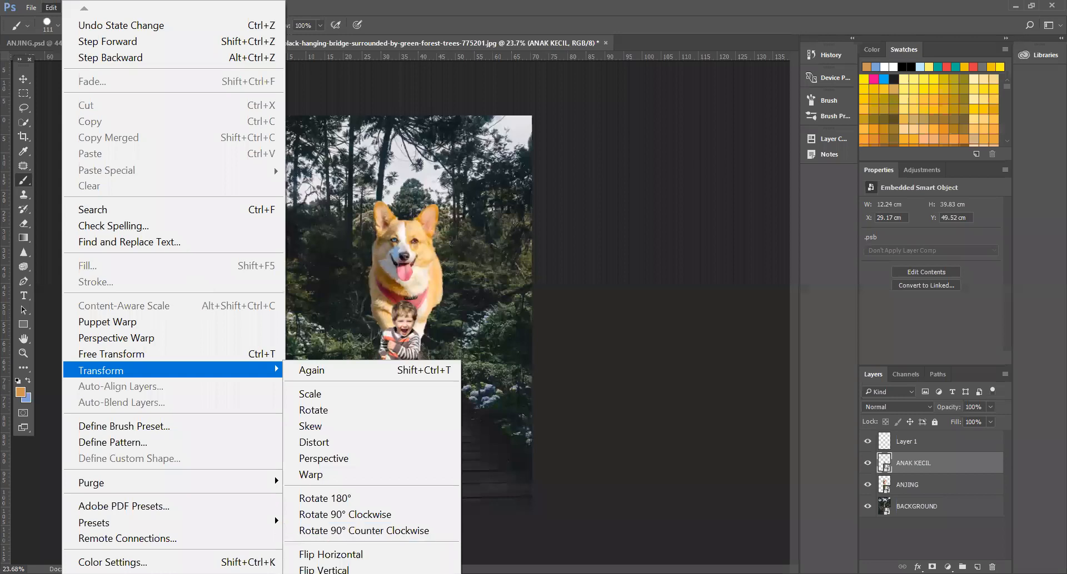
left_click(330, 554)
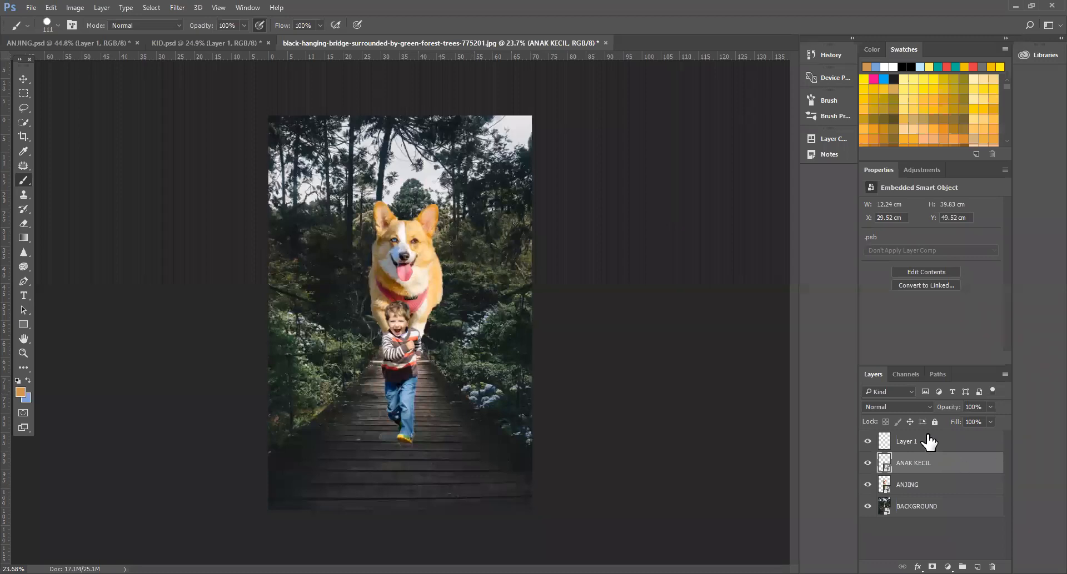
Step: Scribble orange strokes on Layer 1 from the upper-right sky toward the dog and undo them
left_click(867, 440)
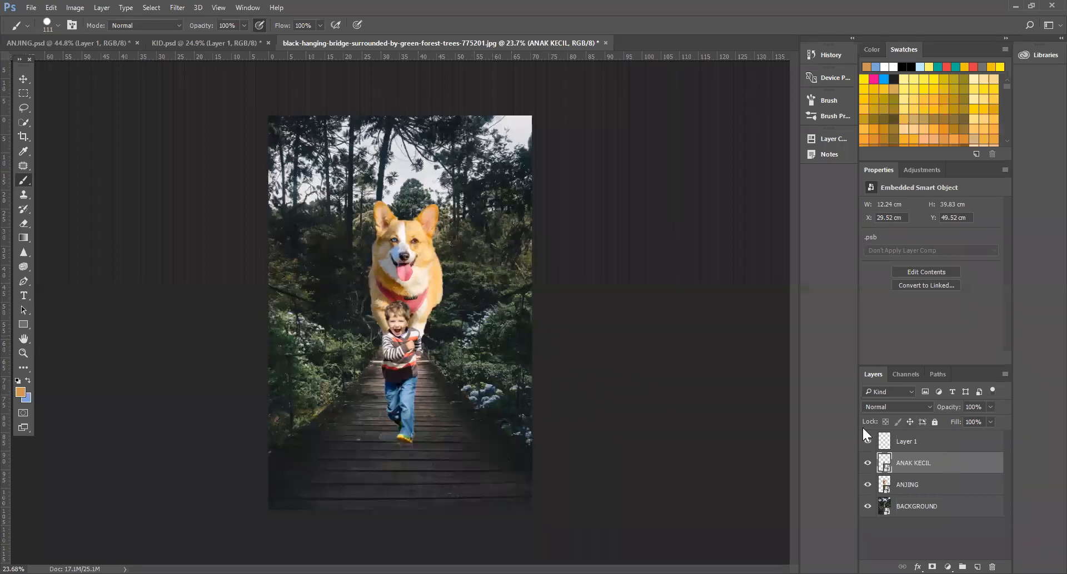
left_click(923, 443)
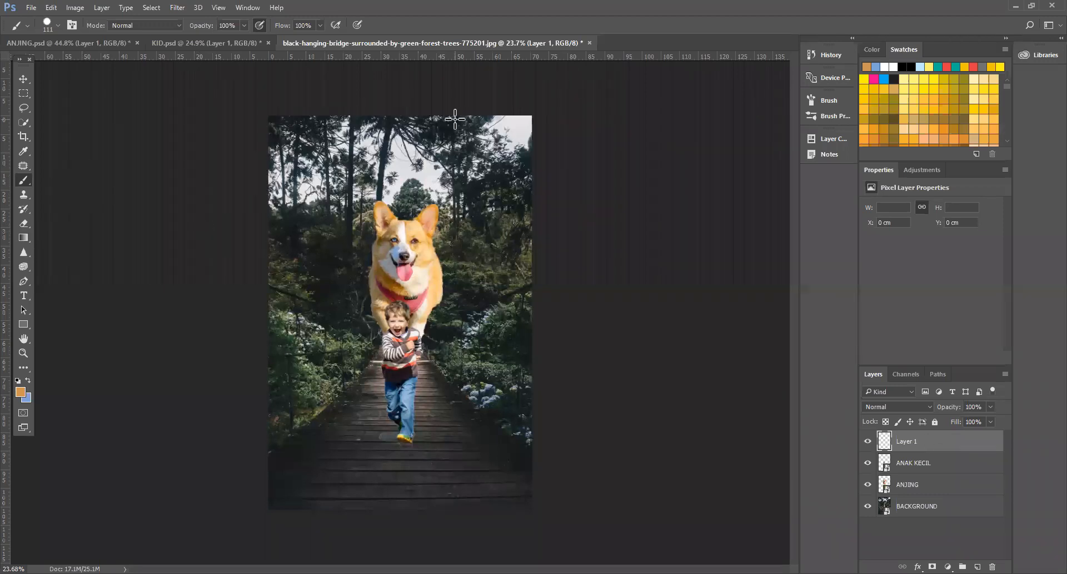
mouse_move(523, 149)
left_mouse_down()
mouse_move(513, 184)
mouse_move(465, 222)
mouse_move(514, 200)
left_mouse_up()
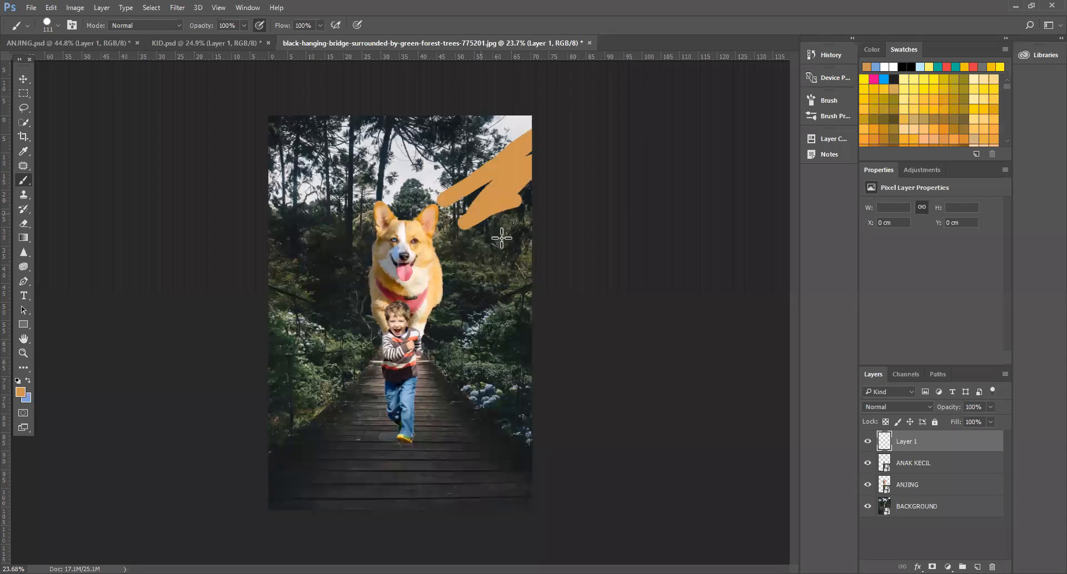
left_click_drag(502, 239, 483, 257)
key("ctrl+z")
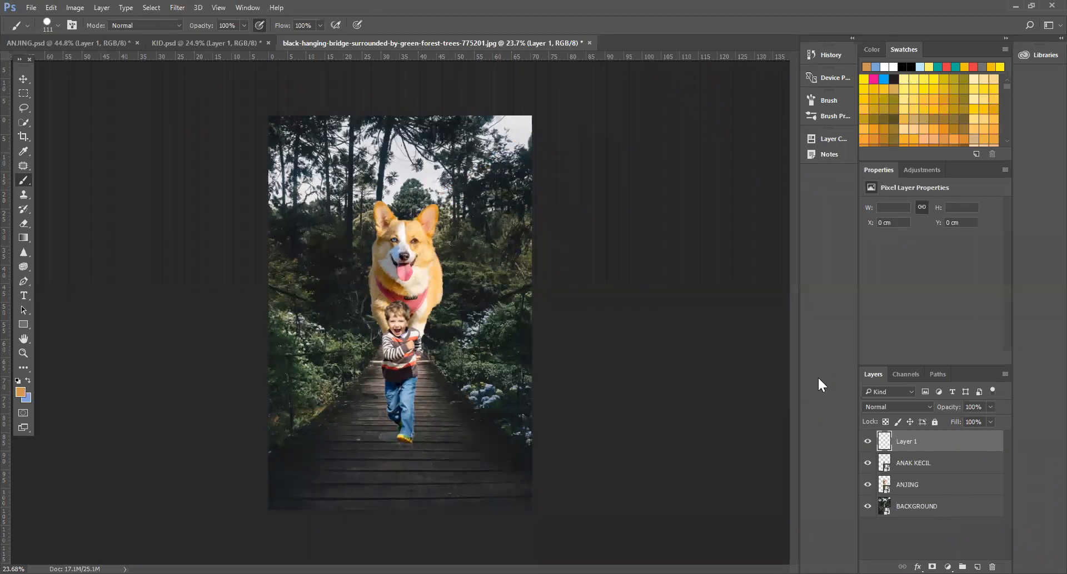
Step: Replace the empty Layer 1 with a new layer and fill it with black (000000) using the Paint Bucket
key("Delete")
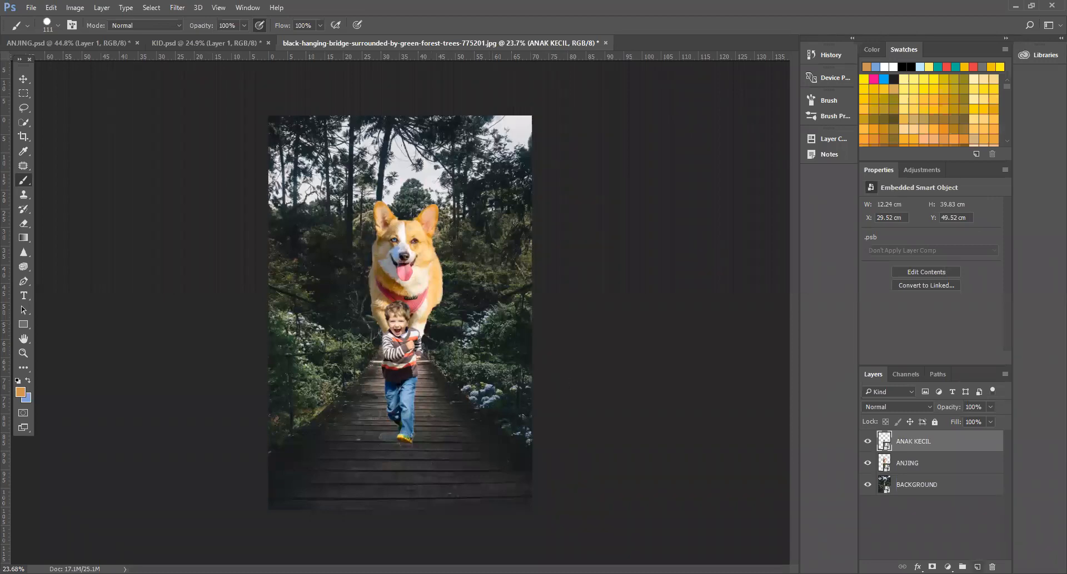
left_click(977, 567)
left_click(24, 231)
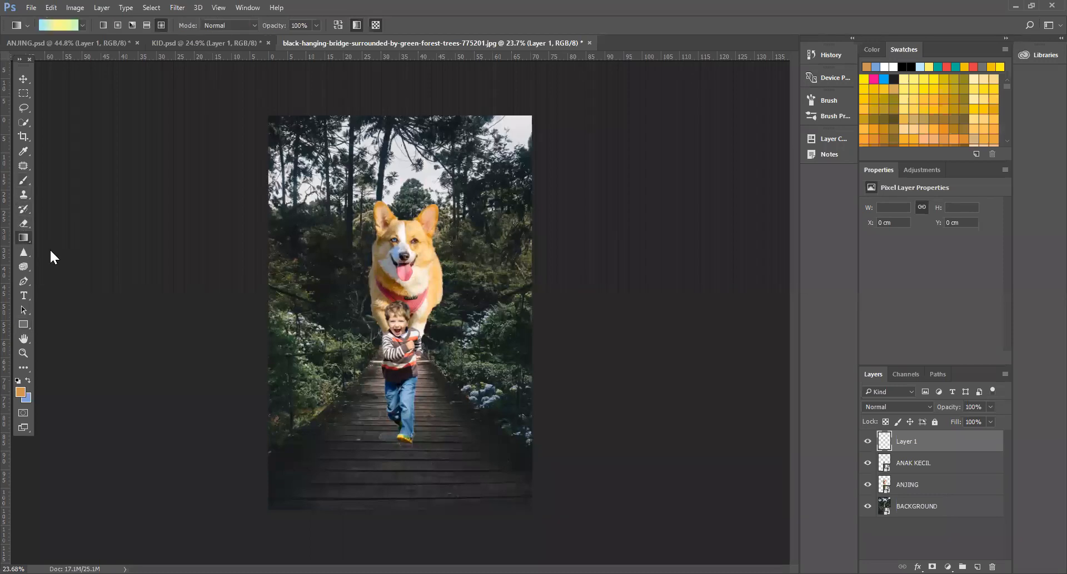
right_click(24, 239)
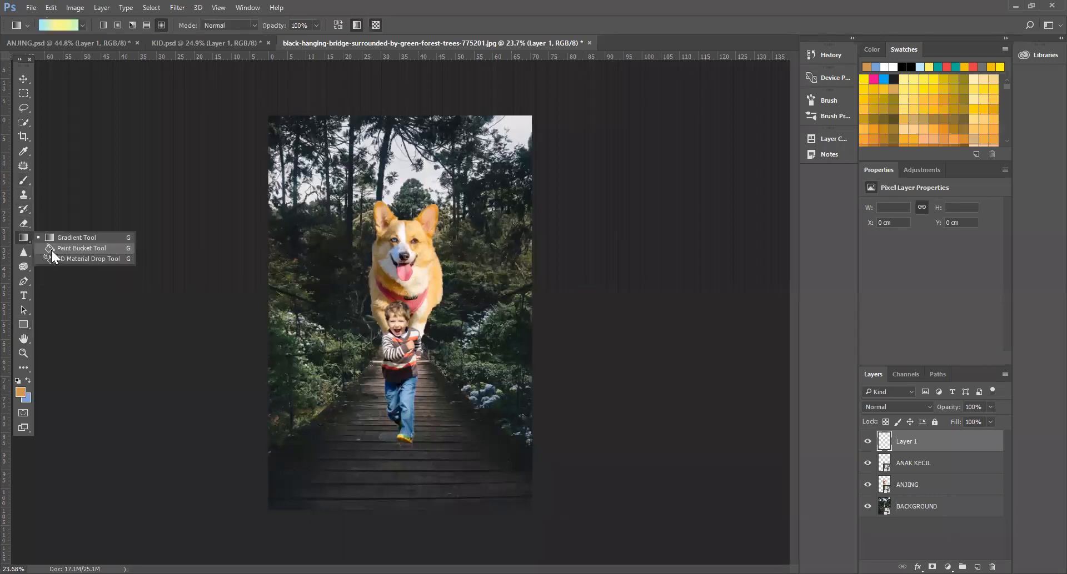
left_click(118, 248)
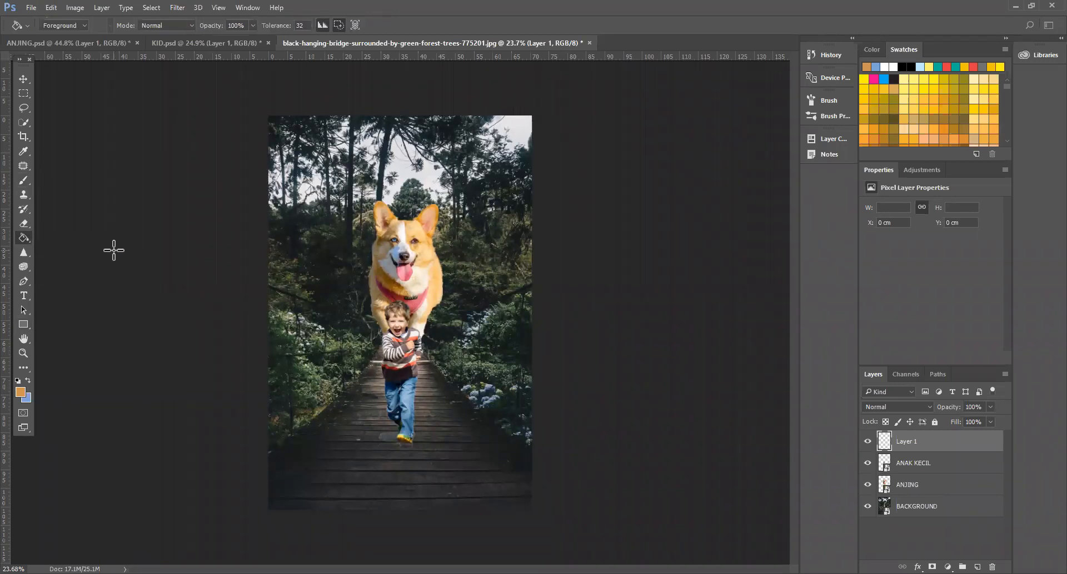
left_click(25, 390)
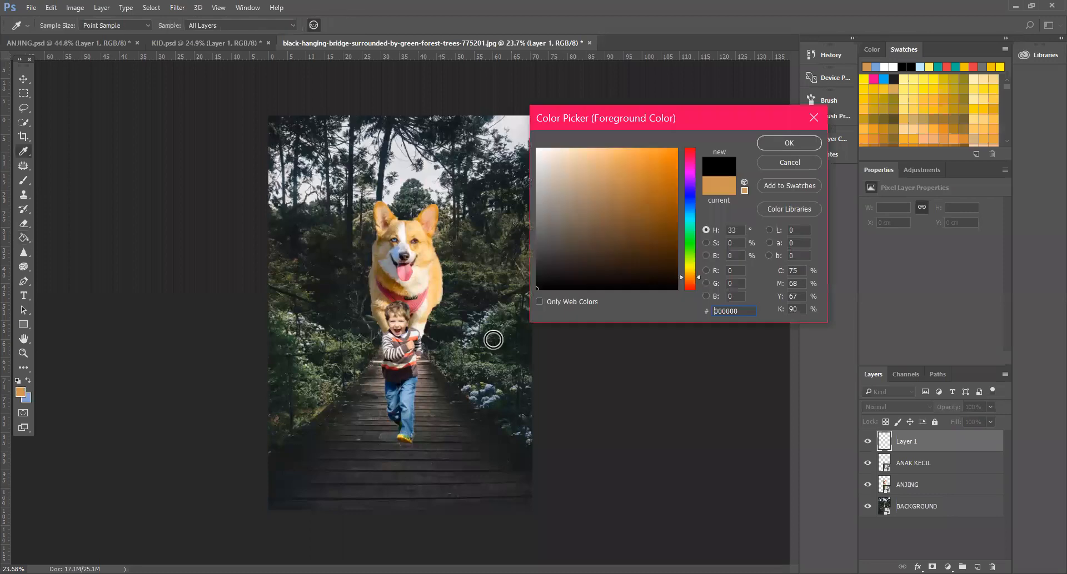
left_click(791, 142)
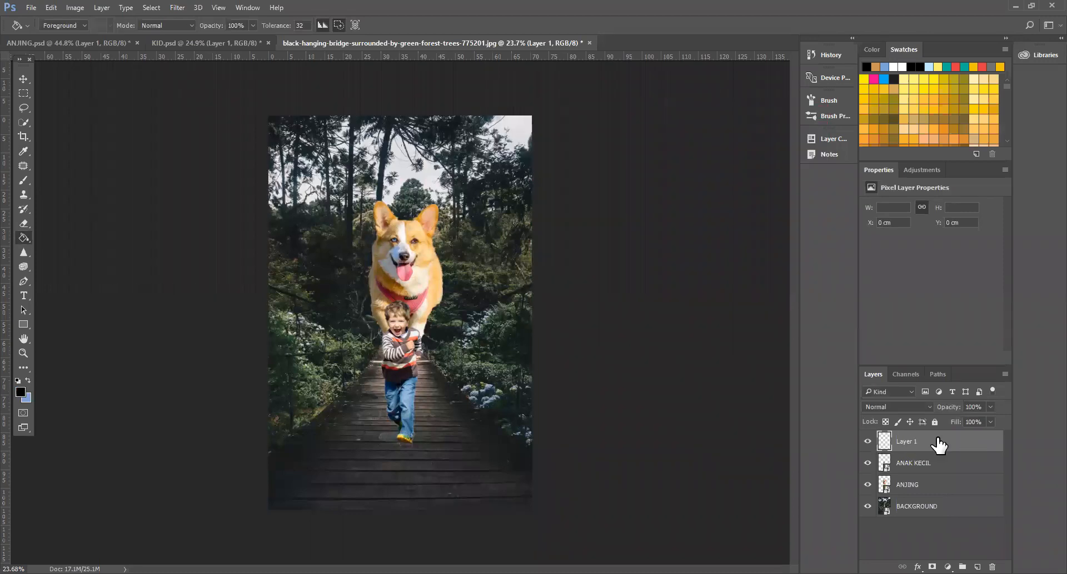
left_click(329, 310)
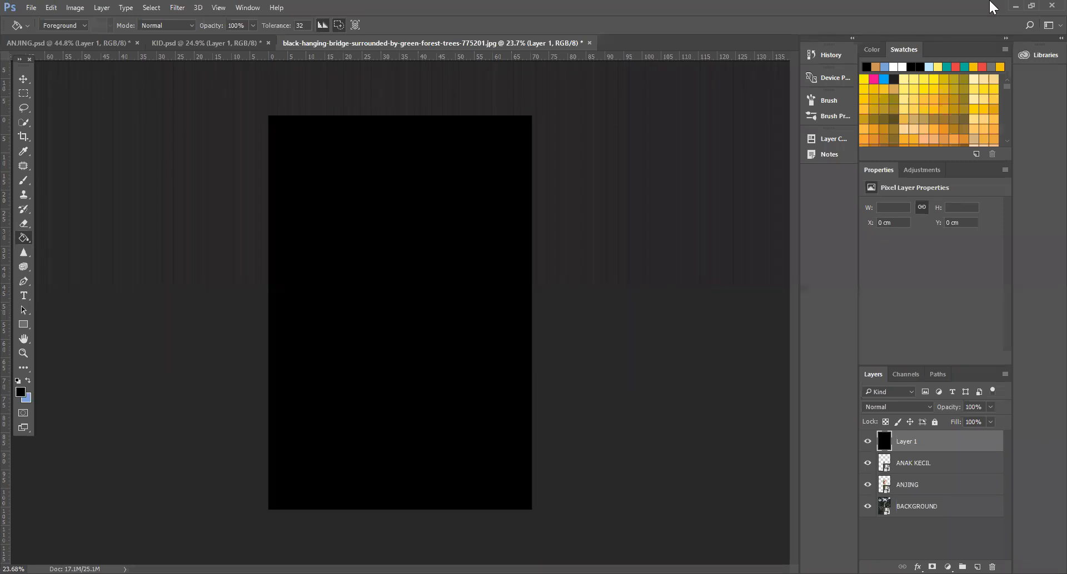
Step: Compare the lens types and render a Lens Flare on the black layer with 105mm Prime at 100% brightness
left_click(185, 7)
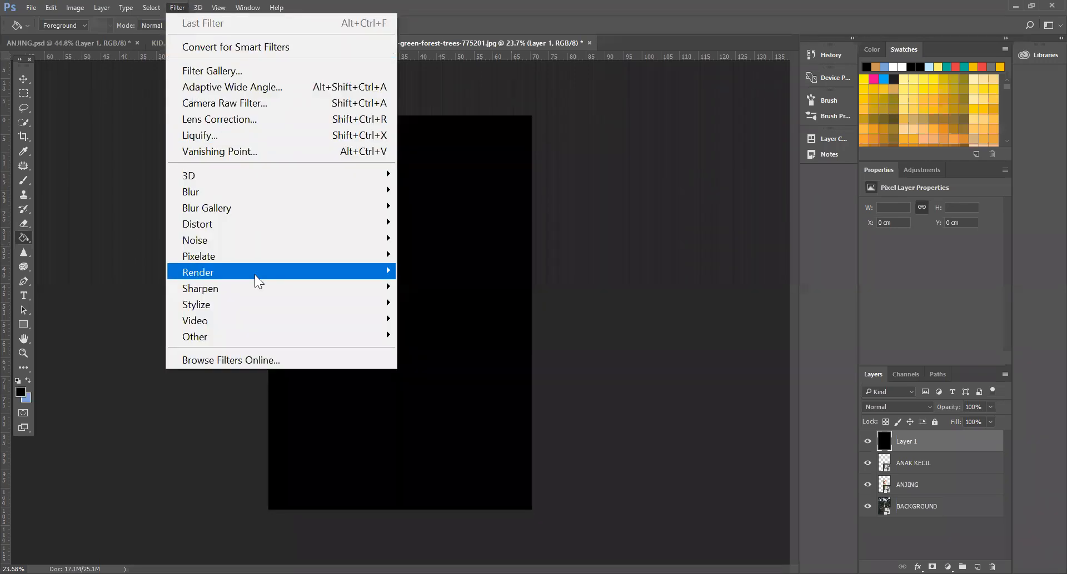
mouse_move(357, 269)
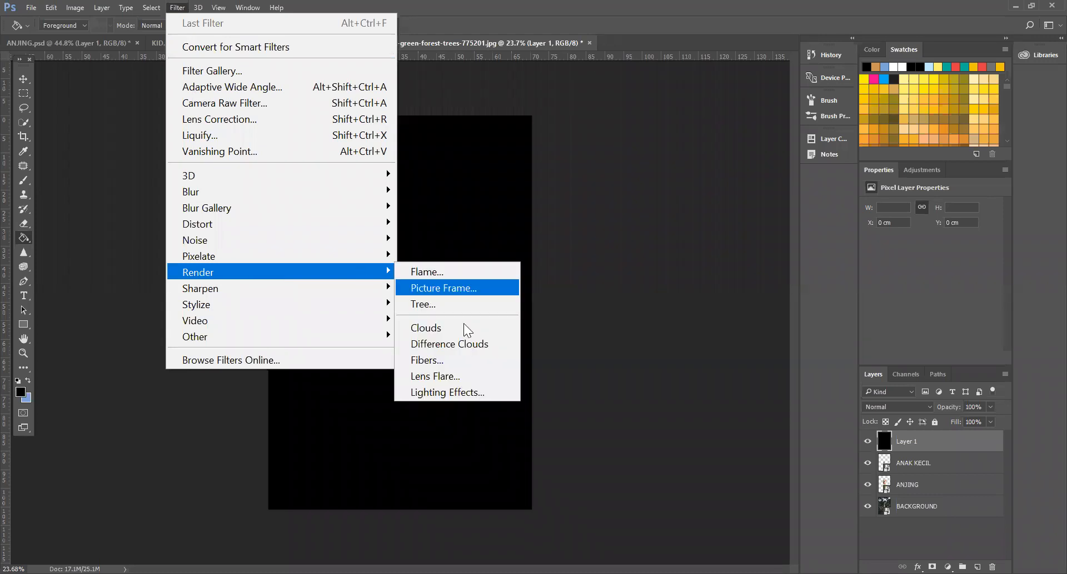
left_click(448, 375)
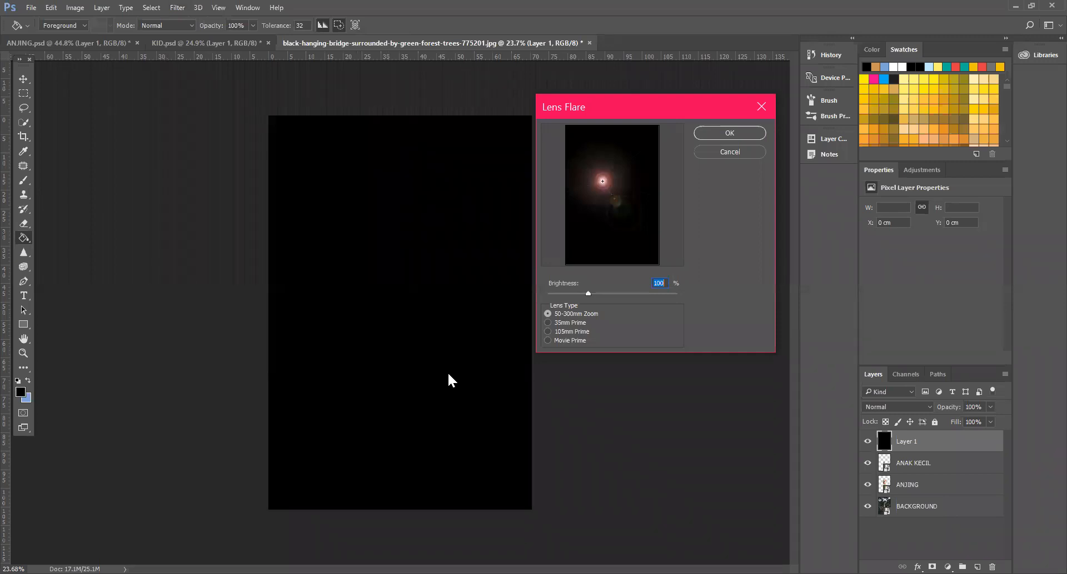
left_click(561, 332)
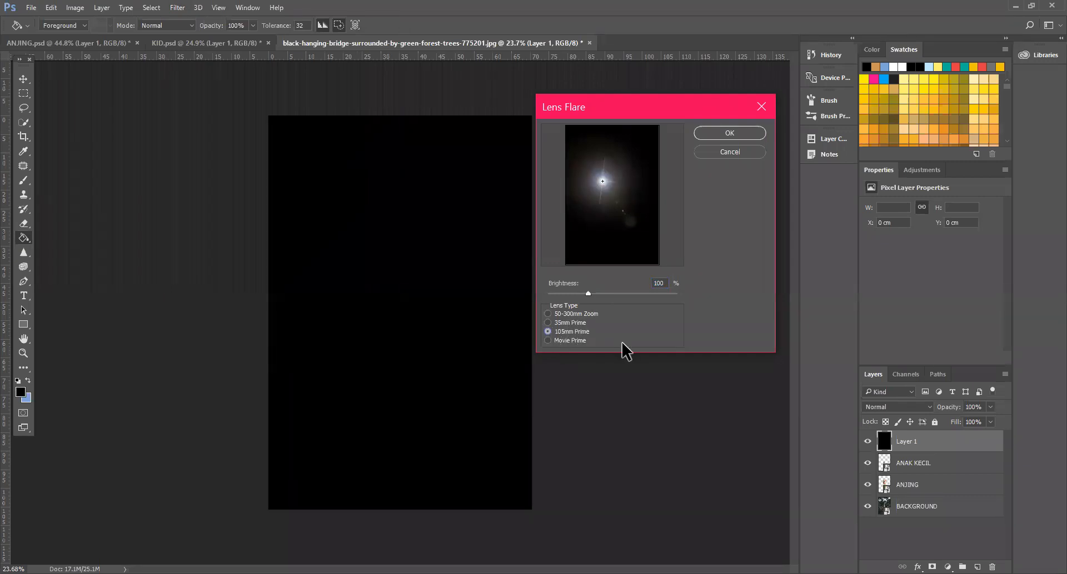
left_click(576, 322)
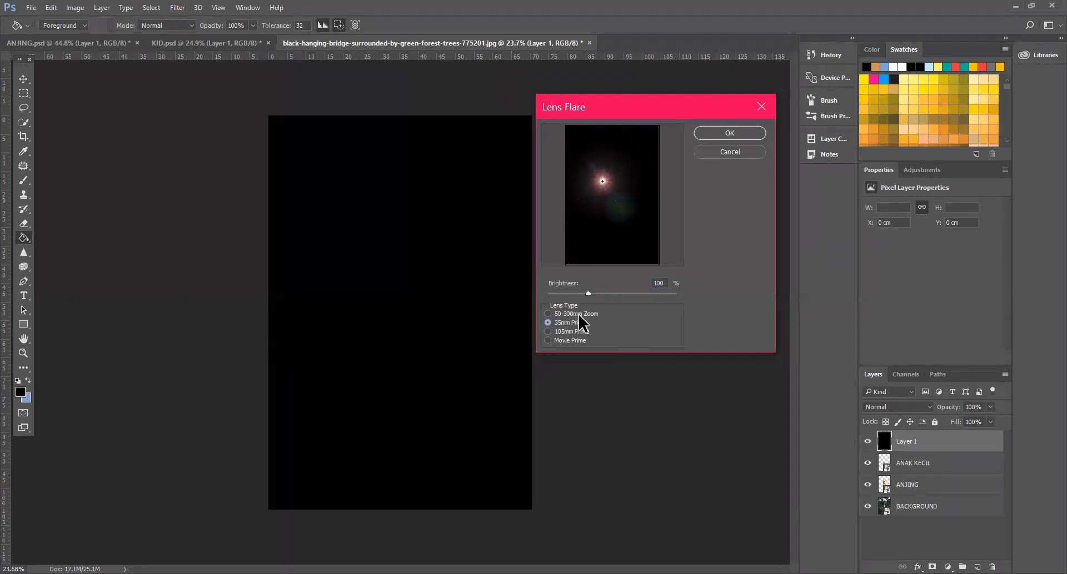
left_click(572, 332)
left_click(560, 340)
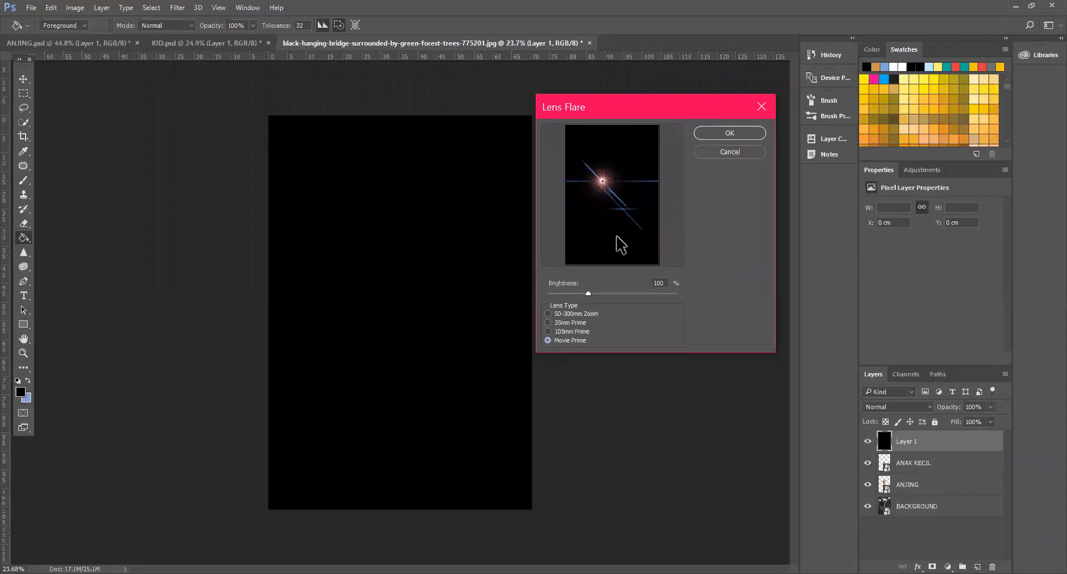
left_click(548, 331)
left_click(717, 136)
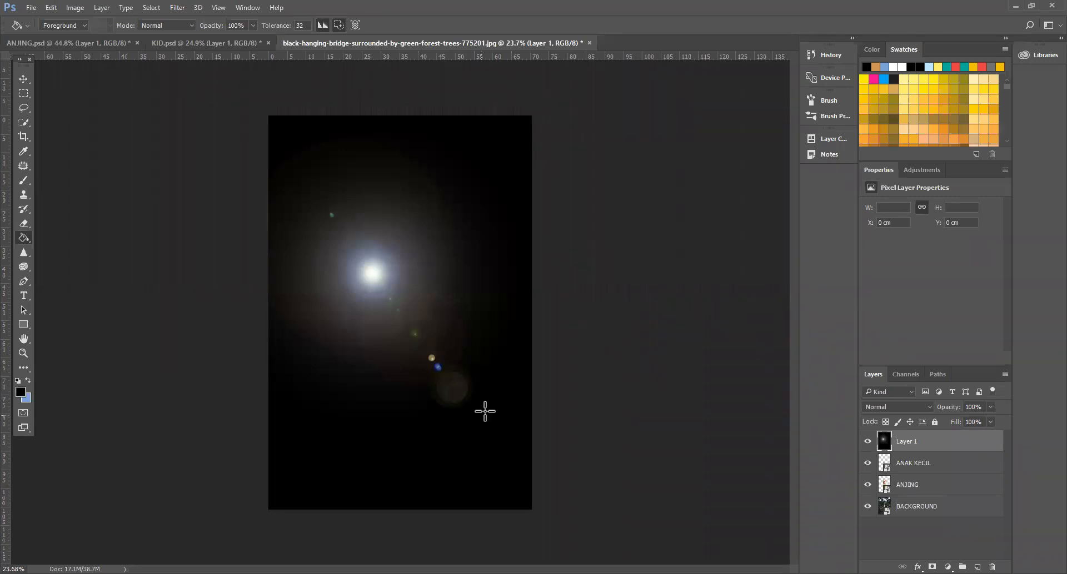
Step: Set the lens flare layer's blend mode to Screen
left_click(872, 406)
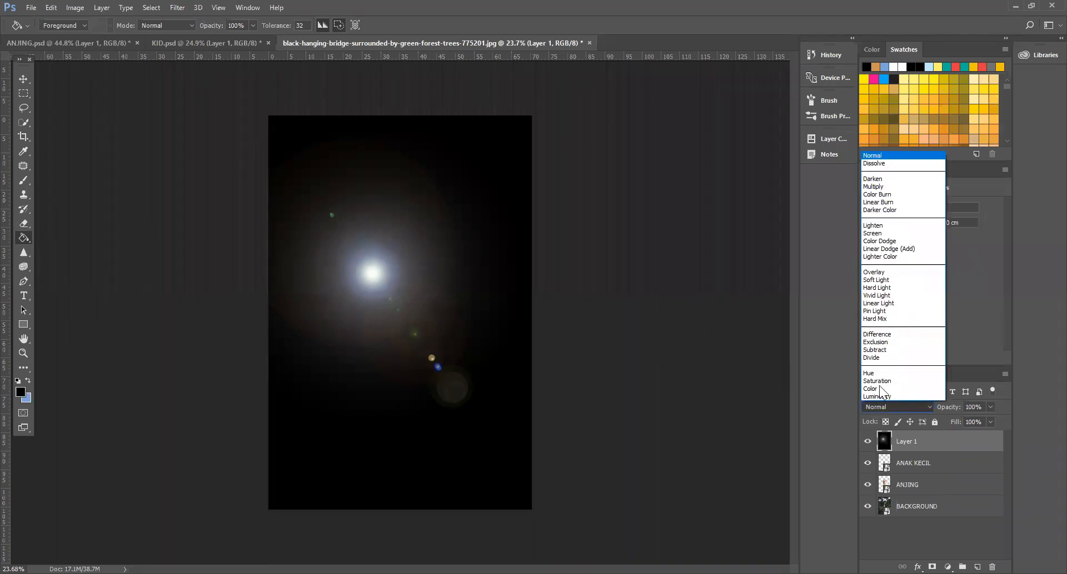
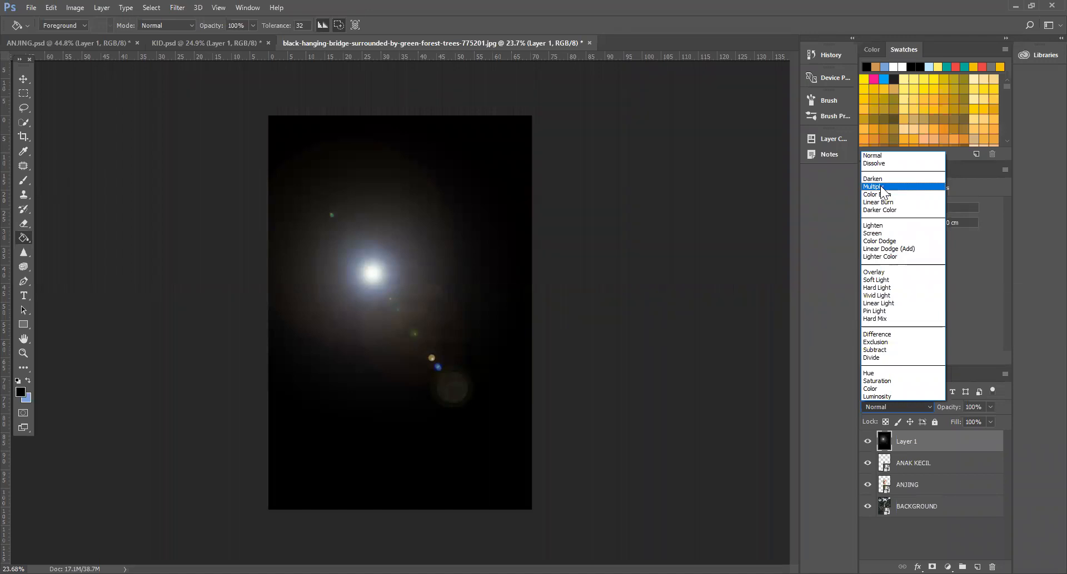
left_click(877, 233)
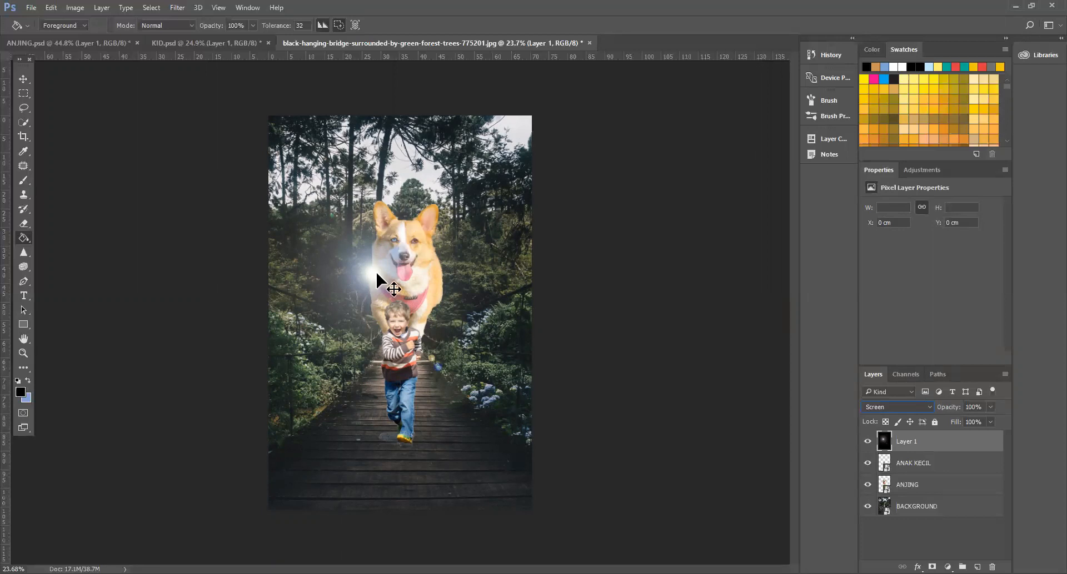
key("ctrl+t")
left_click_drag(362, 387, 377, 369)
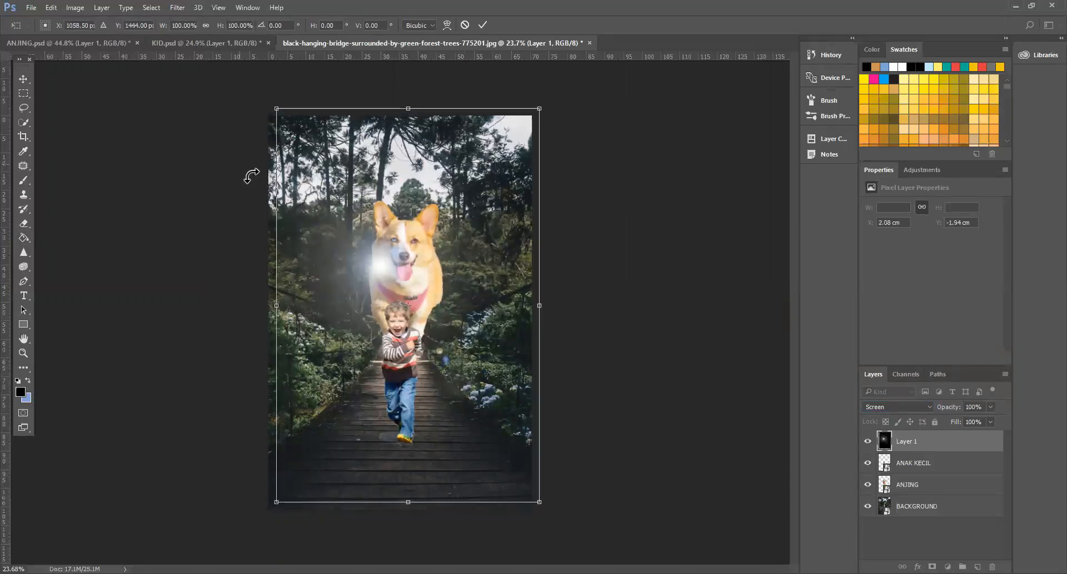
key("g")
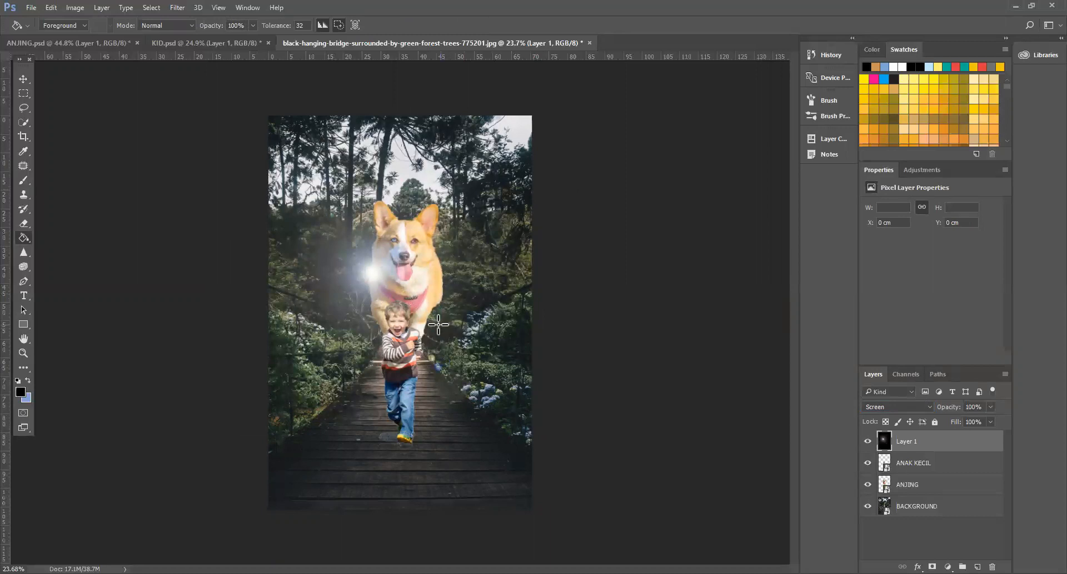
Step: Flip the lens flare layer horizontally and enlarge it to about 190% of its size
left_click(56, 8)
mouse_move(158, 370)
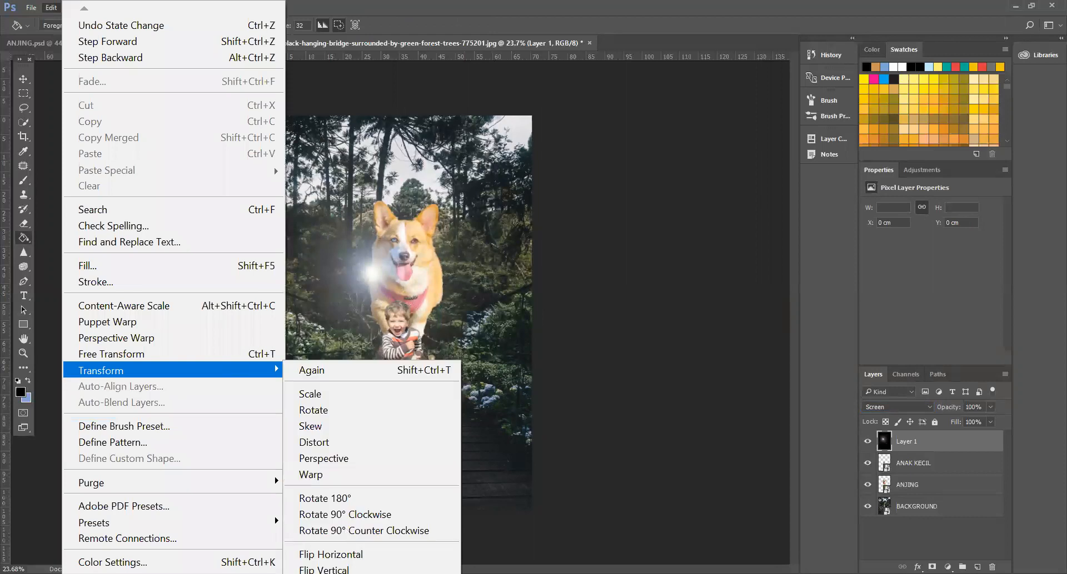
left_click(330, 554)
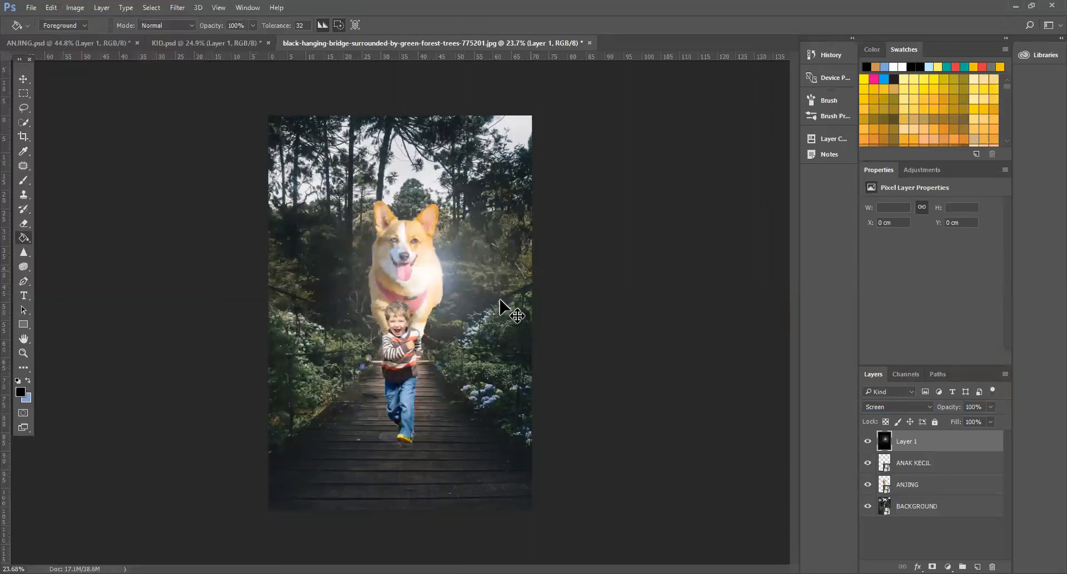
key("ctrl+t")
left_click_drag(414, 385, 523, 216)
left_click_drag(376, 332, 140, 498)
left_click_drag(461, 486, 552, 274)
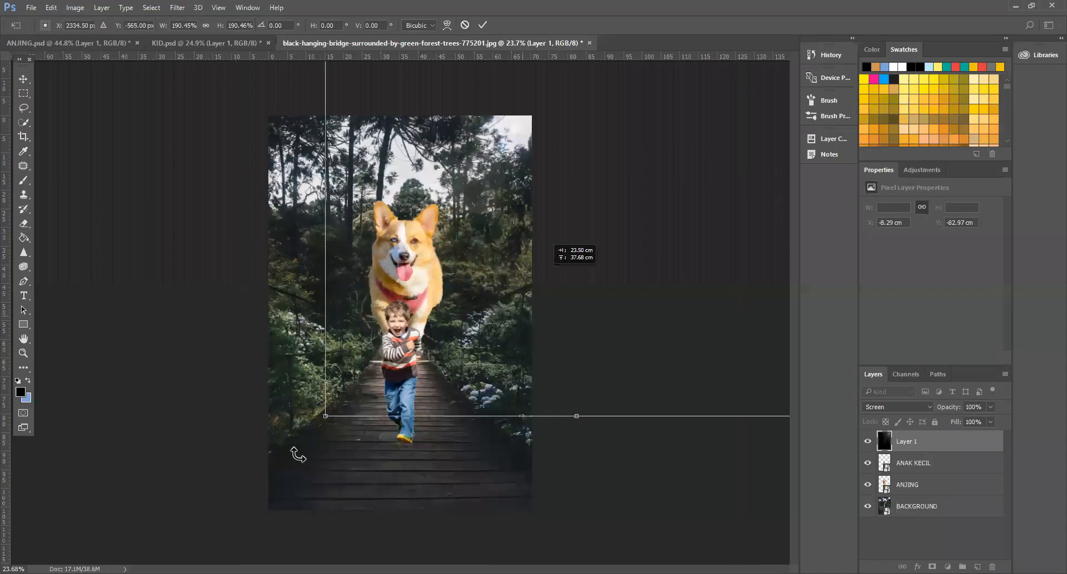
Step: Scale the lens flare layer to about 195% and place its bright spot in the photo's upper-right corner
left_click_drag(325, 424, 315, 442)
left_click_drag(555, 274, 467, 414)
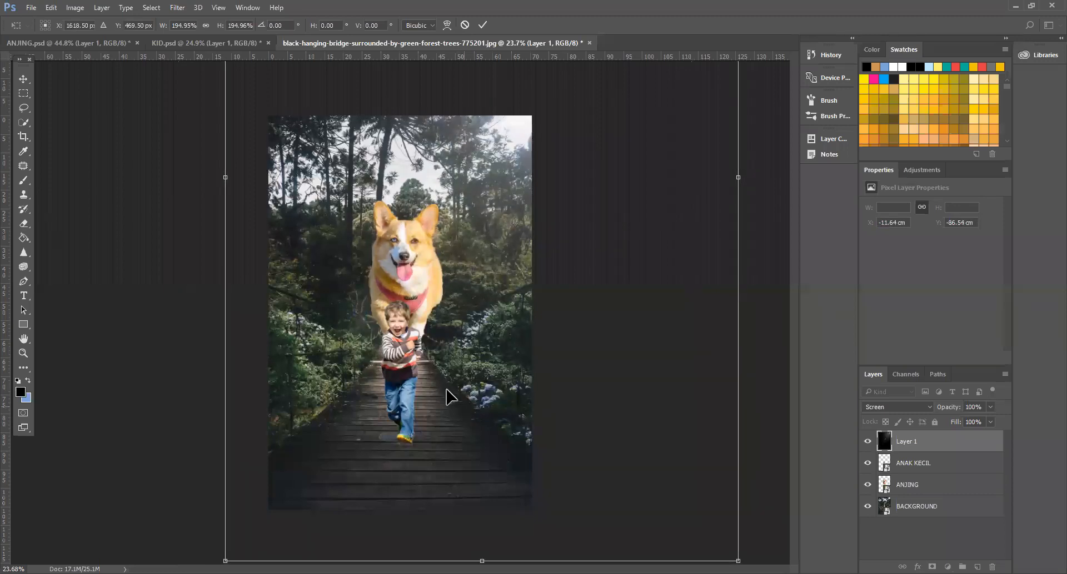
left_click_drag(491, 341, 405, 433)
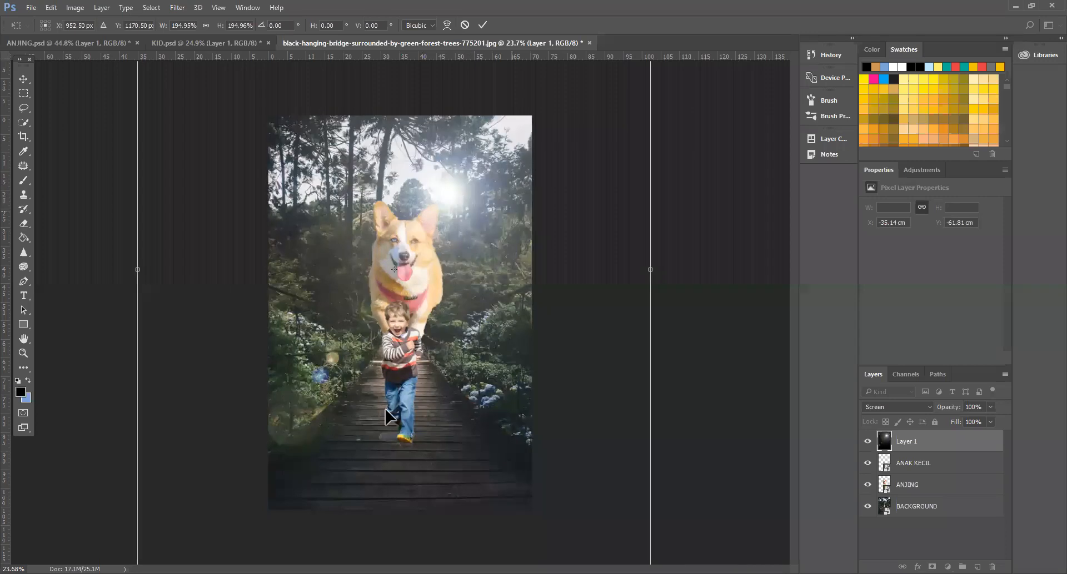
left_click_drag(368, 440, 457, 333)
key("g")
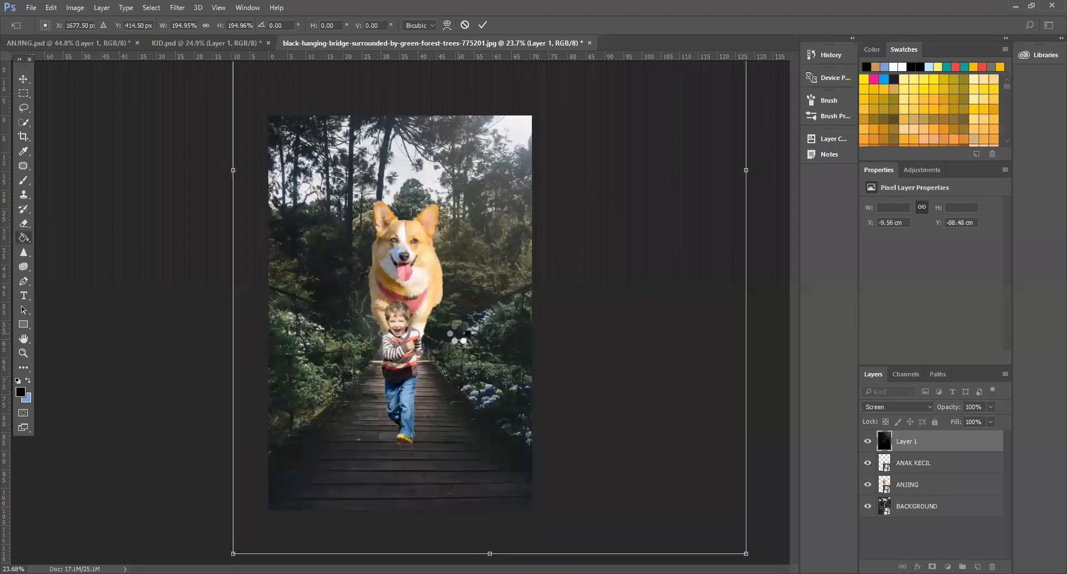
left_click(458, 334)
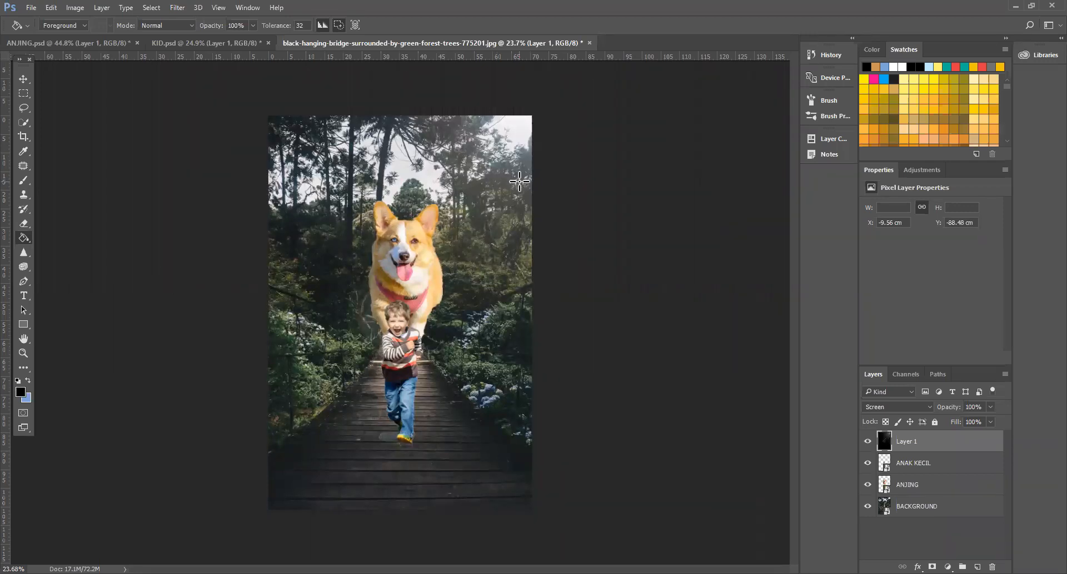
Step: Try the flare lower in the sky, then settle its bright spot just beyond the photo's upper-right corner
key("ctrl+t")
left_click_drag(661, 113, 600, 202)
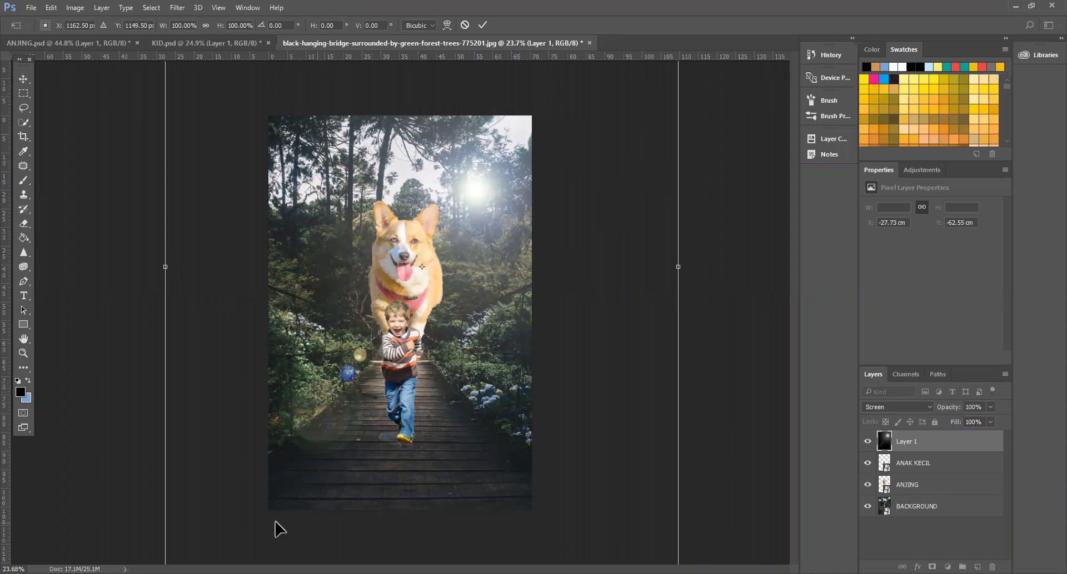
mouse_move(238, 519)
left_mouse_down()
mouse_move(309, 452)
mouse_move(286, 464)
mouse_move(283, 448)
mouse_move(245, 505)
mouse_move(231, 507)
left_mouse_up()
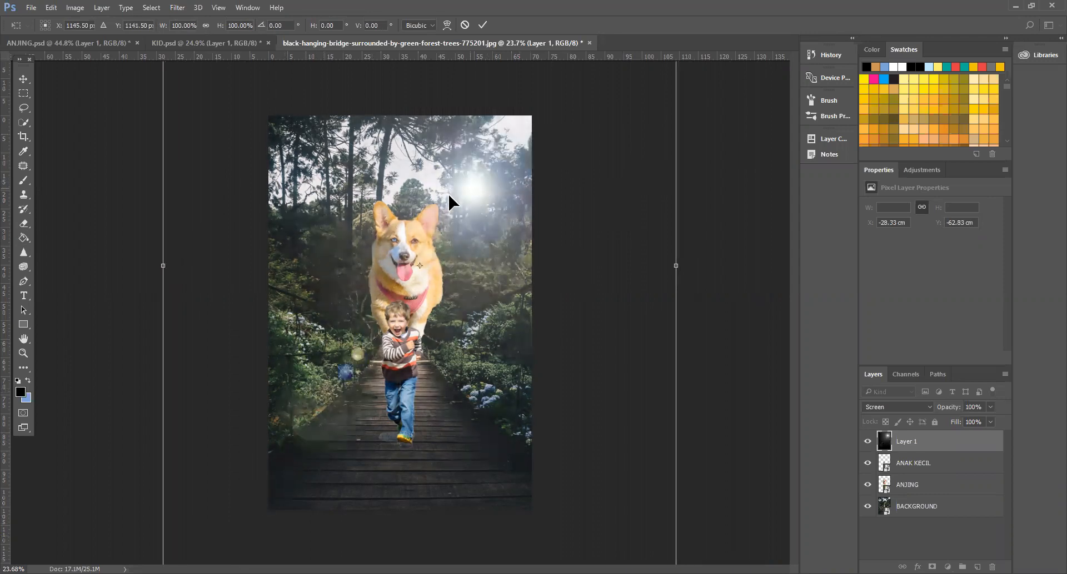
left_click_drag(380, 391, 449, 299)
mouse_move(529, 290)
left_mouse_down()
mouse_move(542, 289)
mouse_move(533, 287)
left_mouse_up()
key("Return")
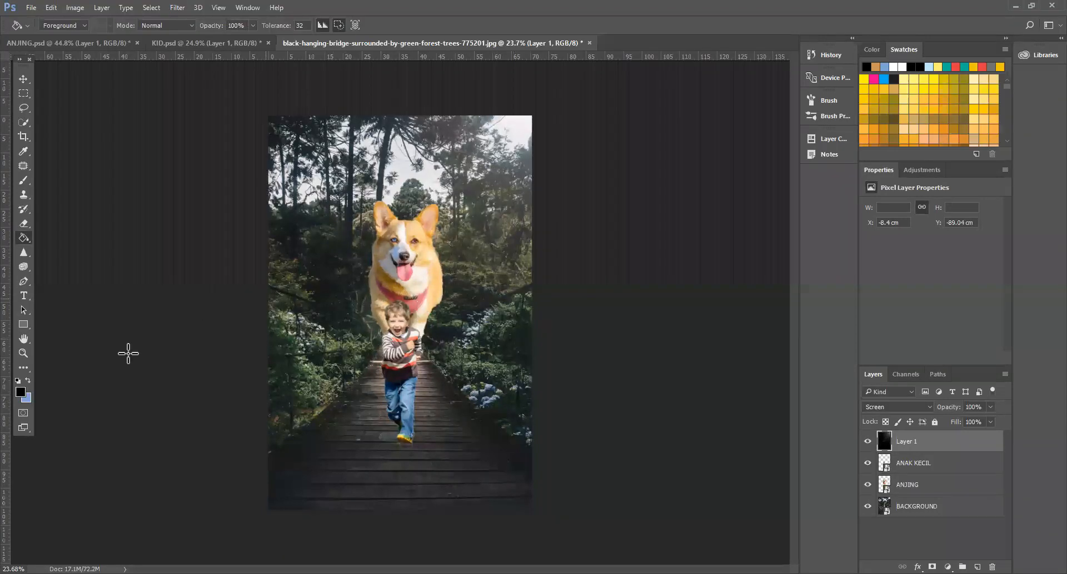
Step: Erase the flare haze on Layer 1 over the dog and boy with a large soft Eraser at 16% opacity and 0% hardness
left_click(24, 354)
mouse_move(414, 364)
left_mouse_down()
mouse_move(444, 405)
mouse_move(414, 361)
mouse_move(421, 368)
left_mouse_up()
left_click_drag(357, 309, 339, 241)
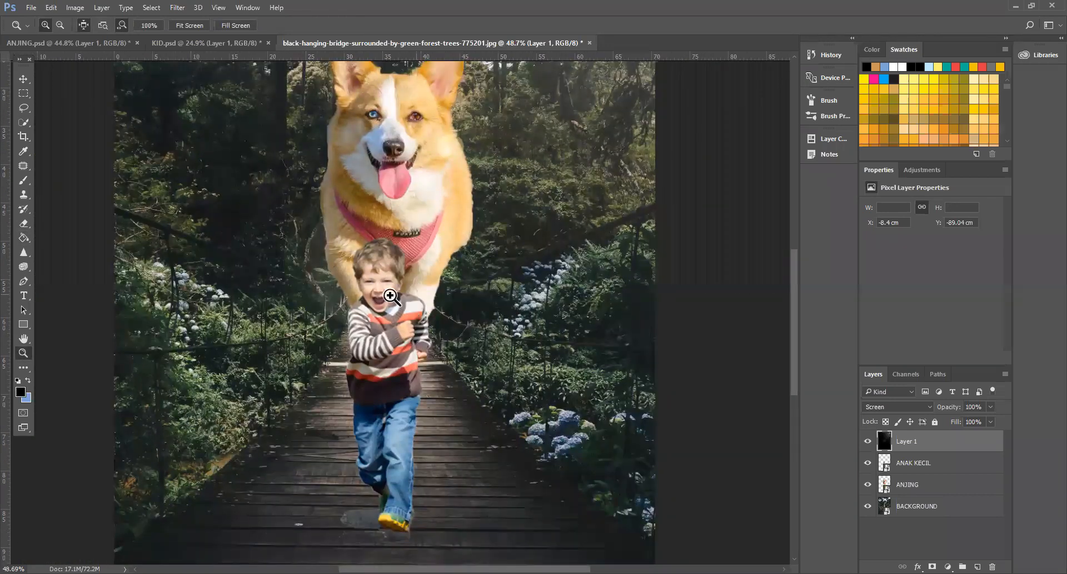
left_click_drag(390, 296, 382, 297)
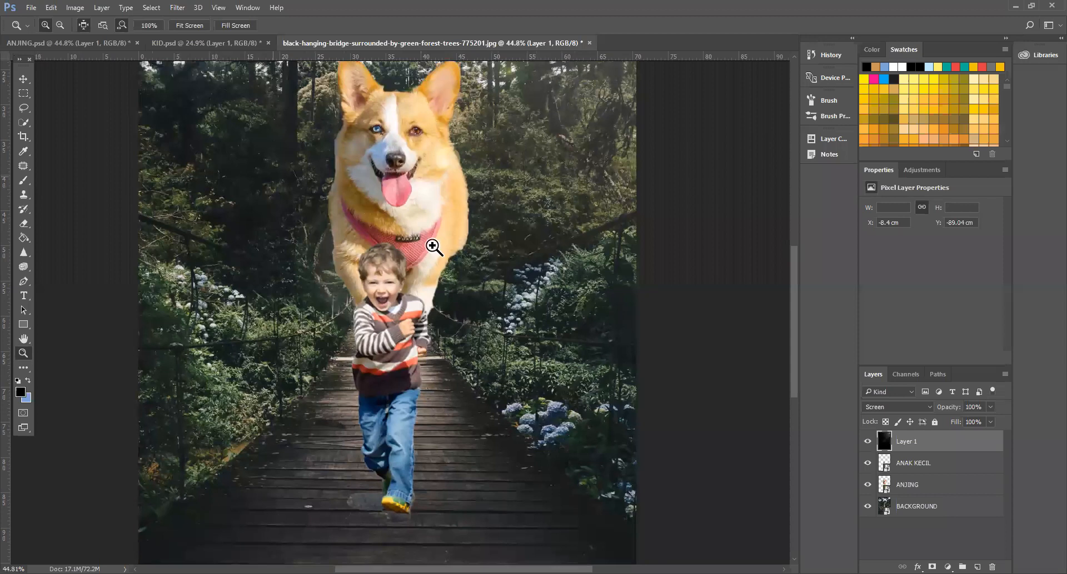
left_click(419, 257)
left_click_drag(404, 264, 233, 271)
left_click(23, 223)
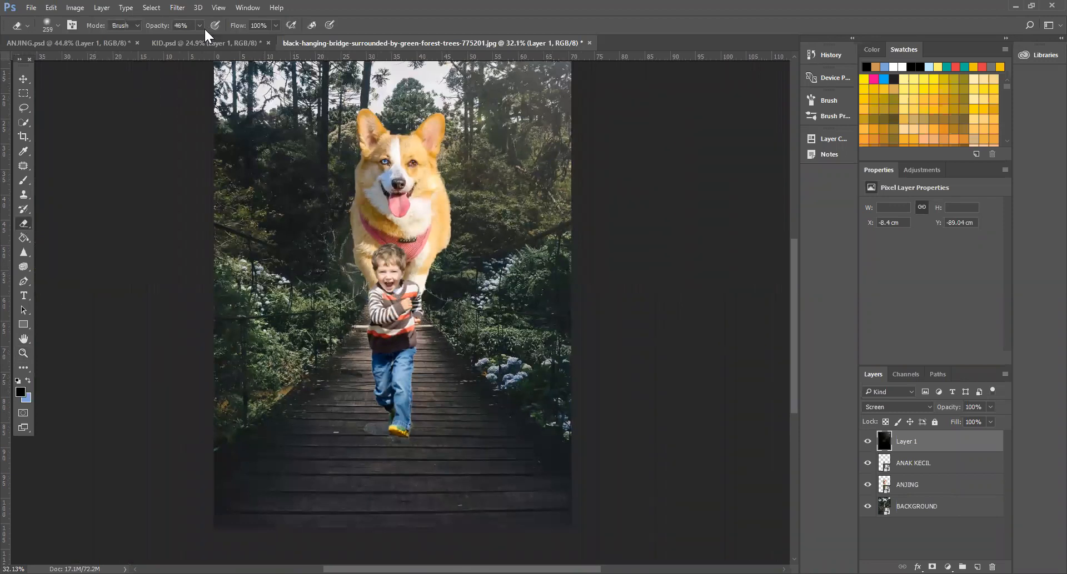
left_click_drag(185, 43, 183, 43)
left_click(630, 424)
right_click(579, 299)
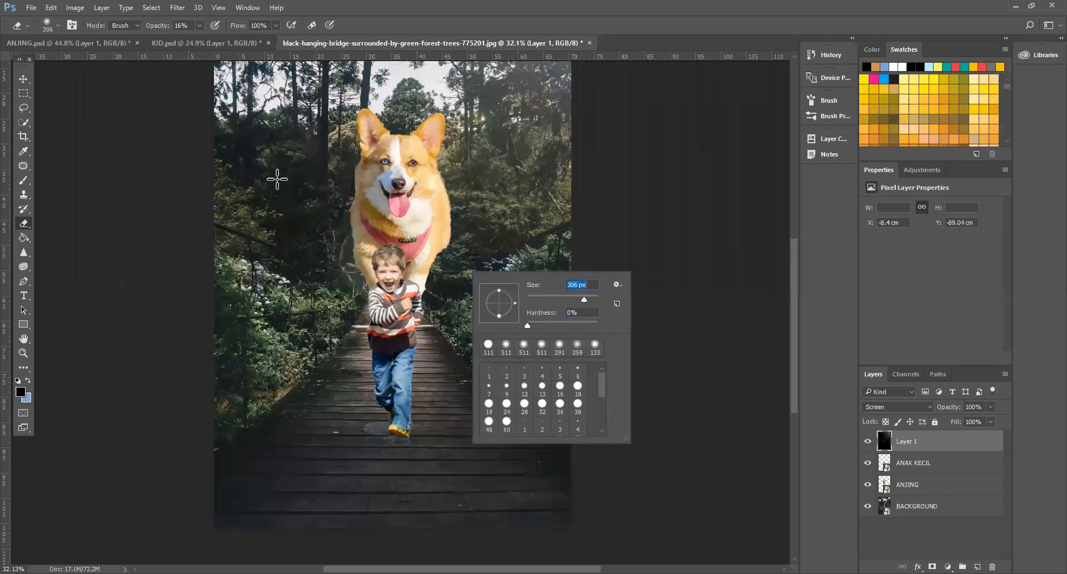
left_click_drag(328, 153, 484, 398)
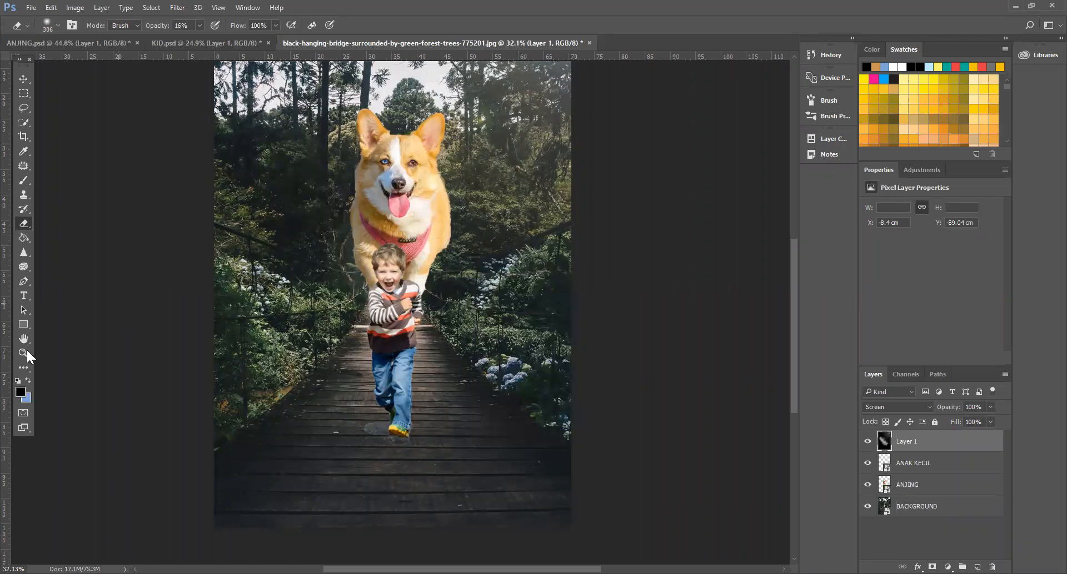
Step: Add a Levels adjustment layer above BACKGROUND and clip it to that layer
key("z")
left_click(356, 414, "alt")
left_click(356, 410)
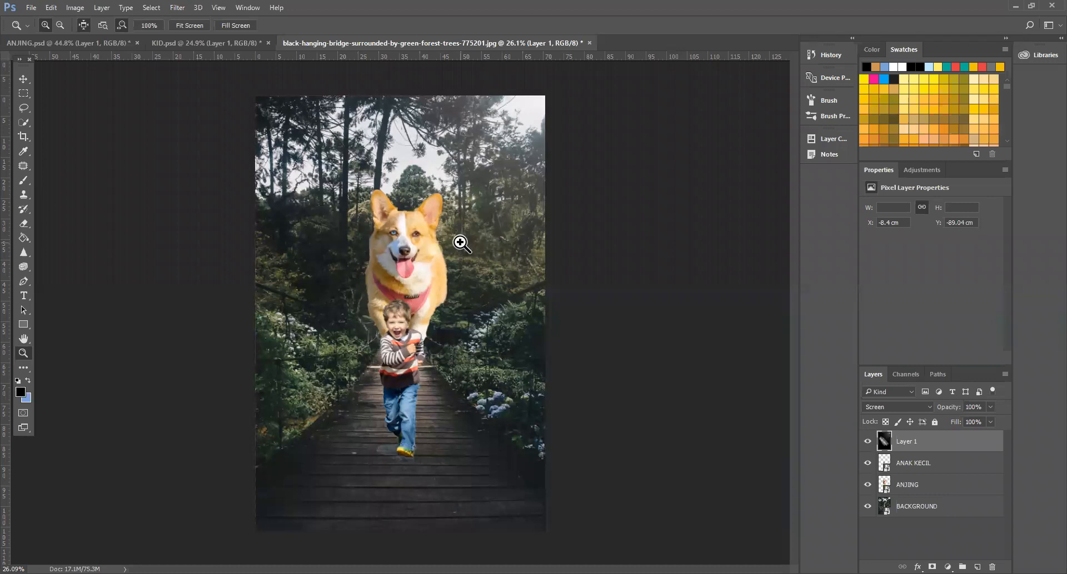
left_click(946, 518)
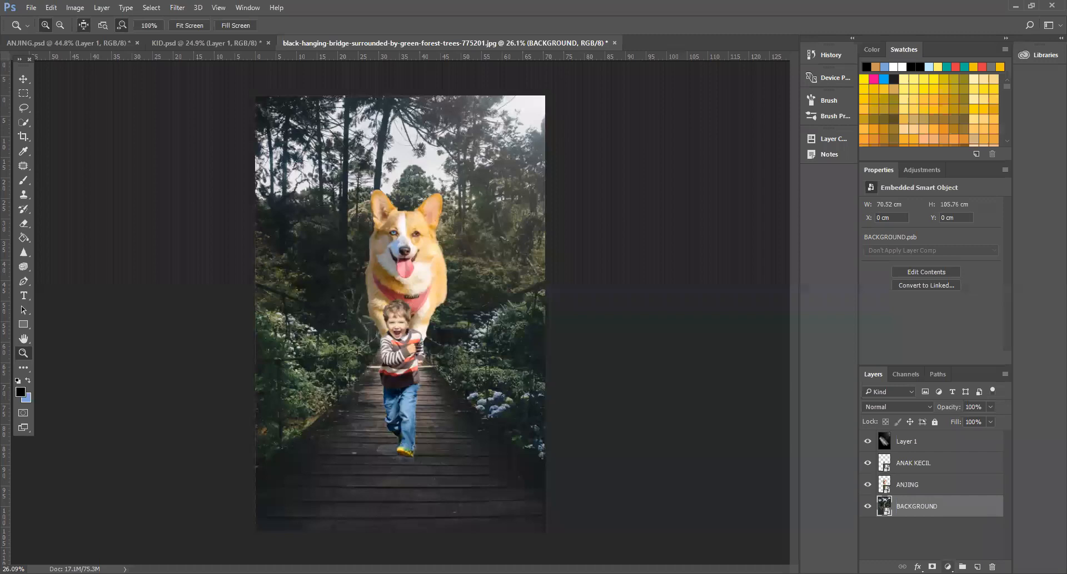
left_click(948, 566)
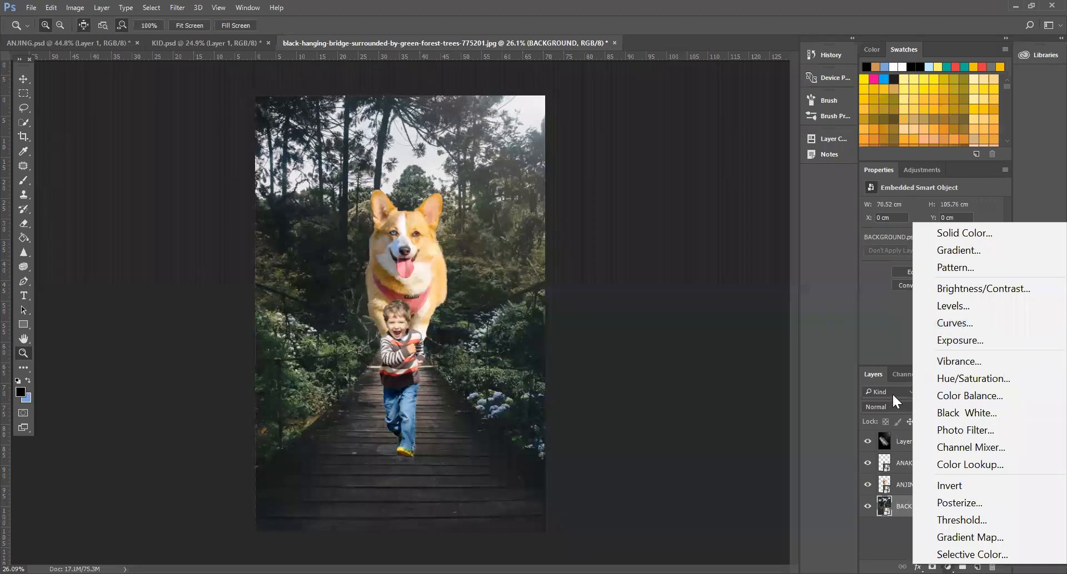
left_click(977, 305)
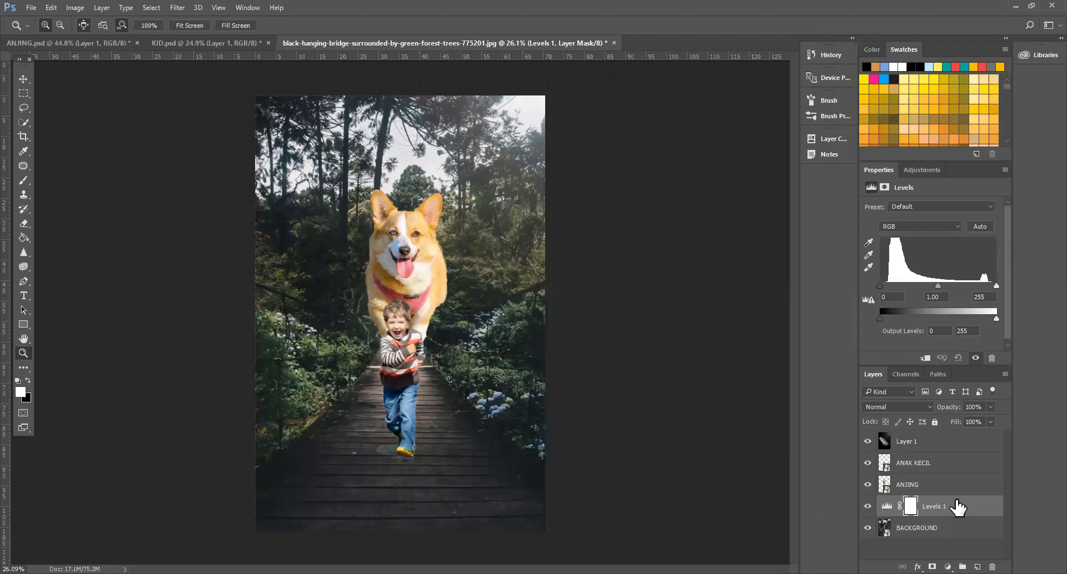
right_click(957, 506)
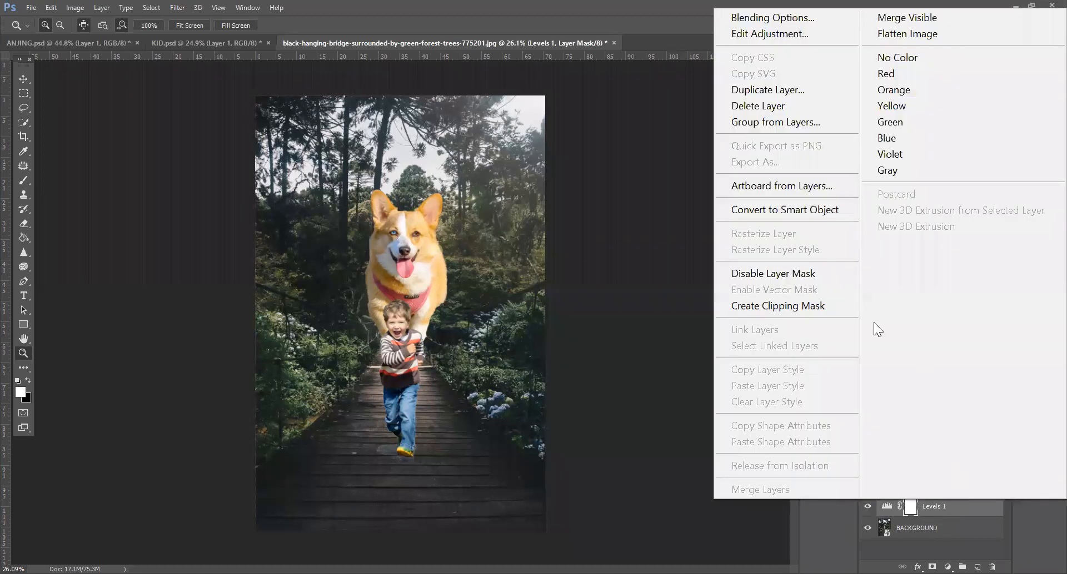
left_click(805, 310)
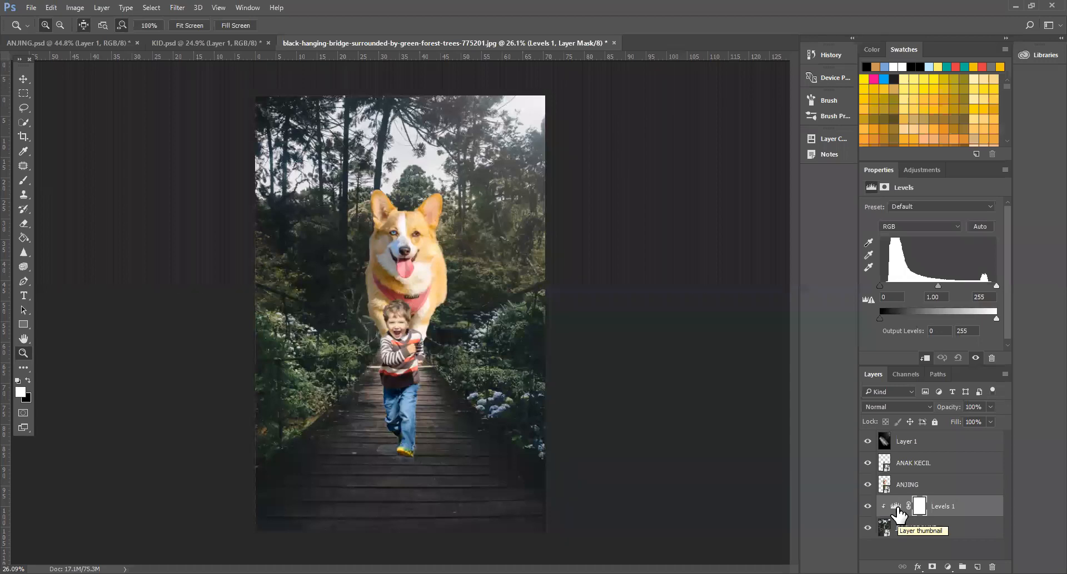
Step: Set the background's Levels to black input 13, white input 217 and white output 232
left_click(922, 465)
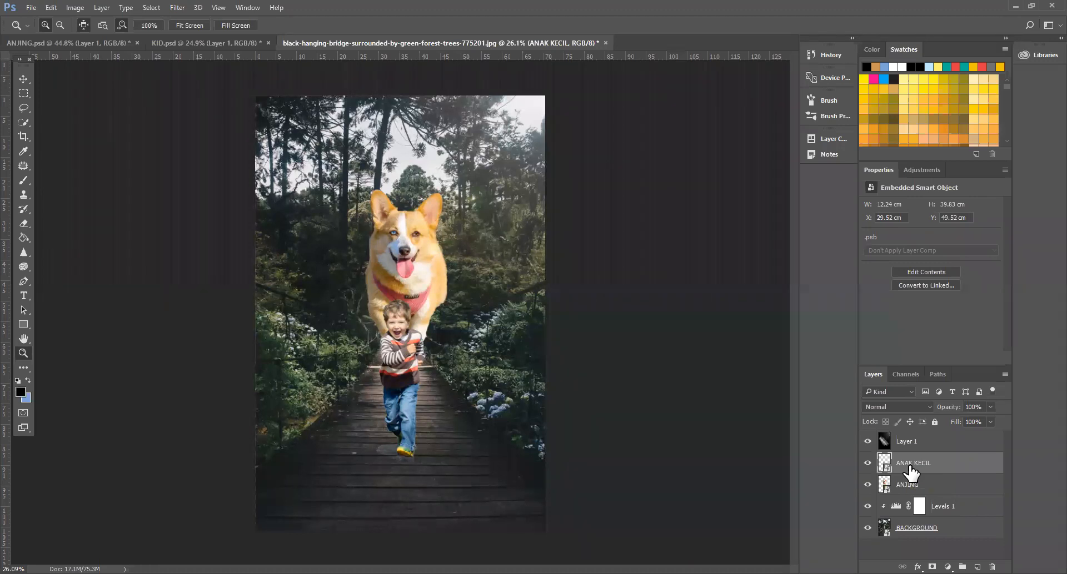
left_click(879, 506)
key("ctrl+alt+g")
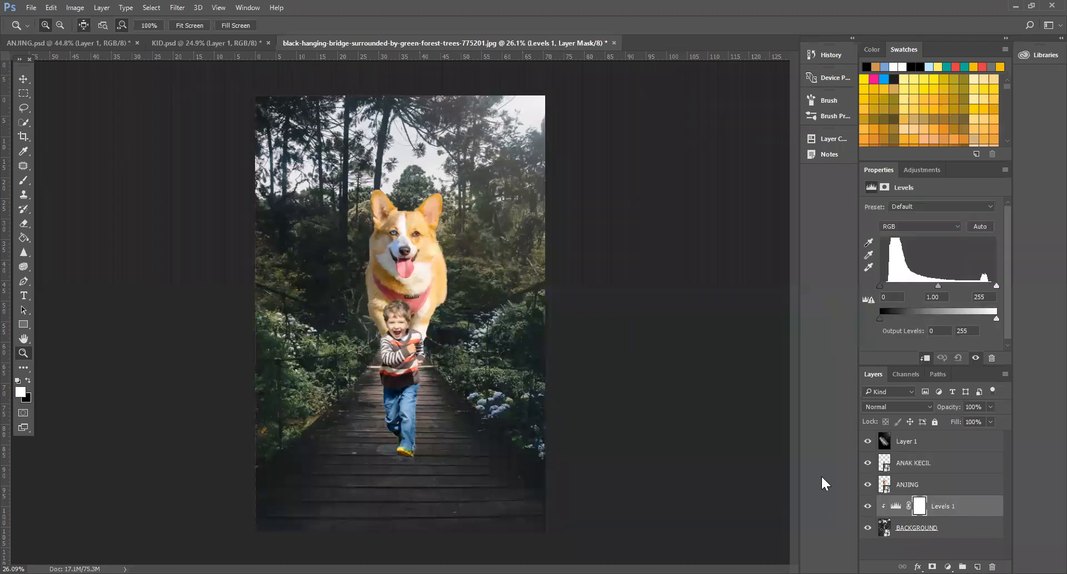
mouse_move(879, 287)
left_mouse_down()
mouse_move(895, 286)
mouse_move(882, 294)
left_mouse_up()
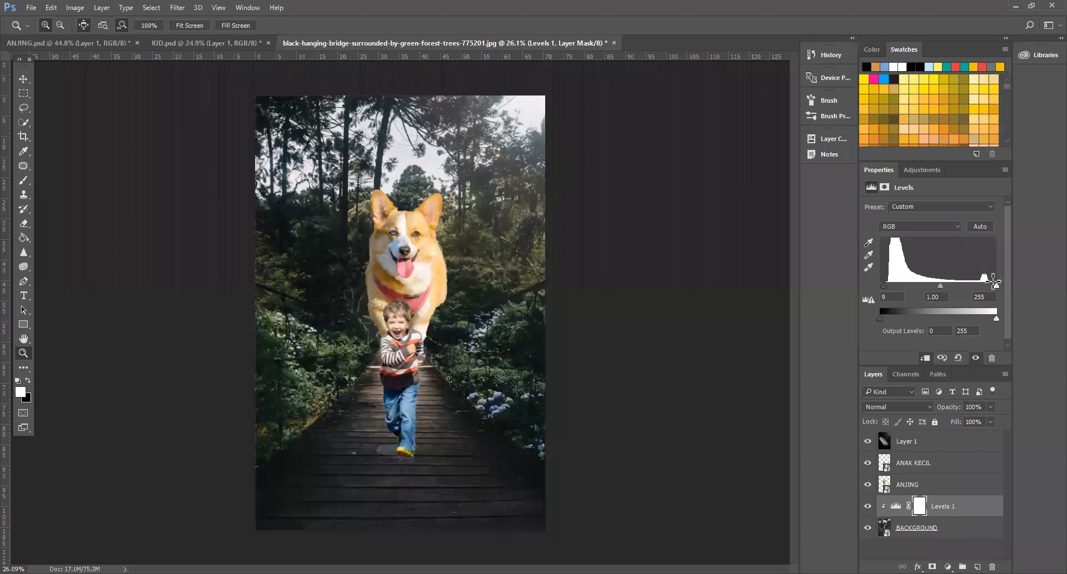
left_click_drag(996, 291, 980, 292)
left_click_drag(884, 290, 876, 321)
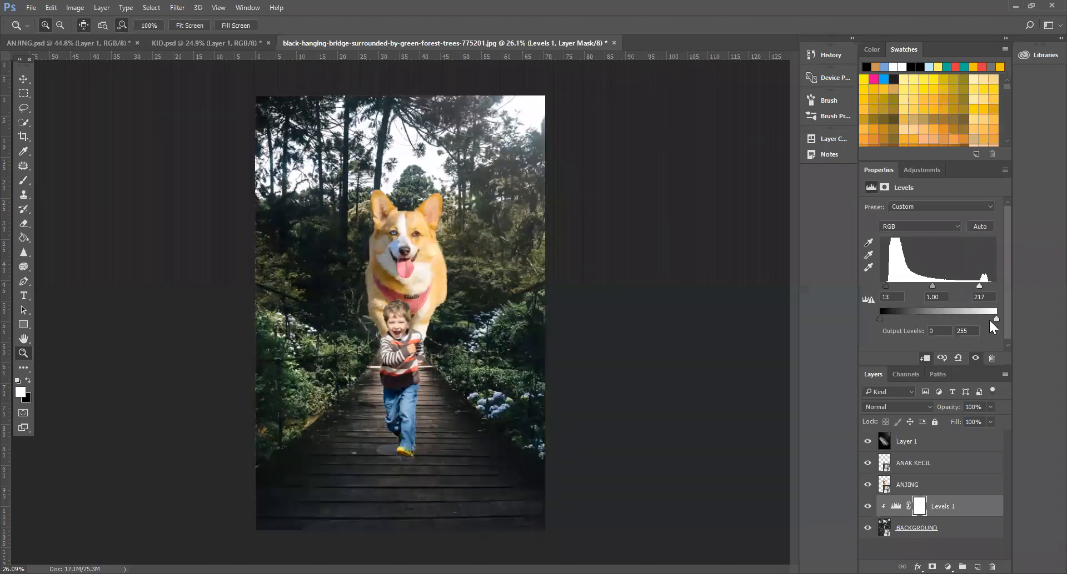
left_click_drag(995, 321, 987, 320)
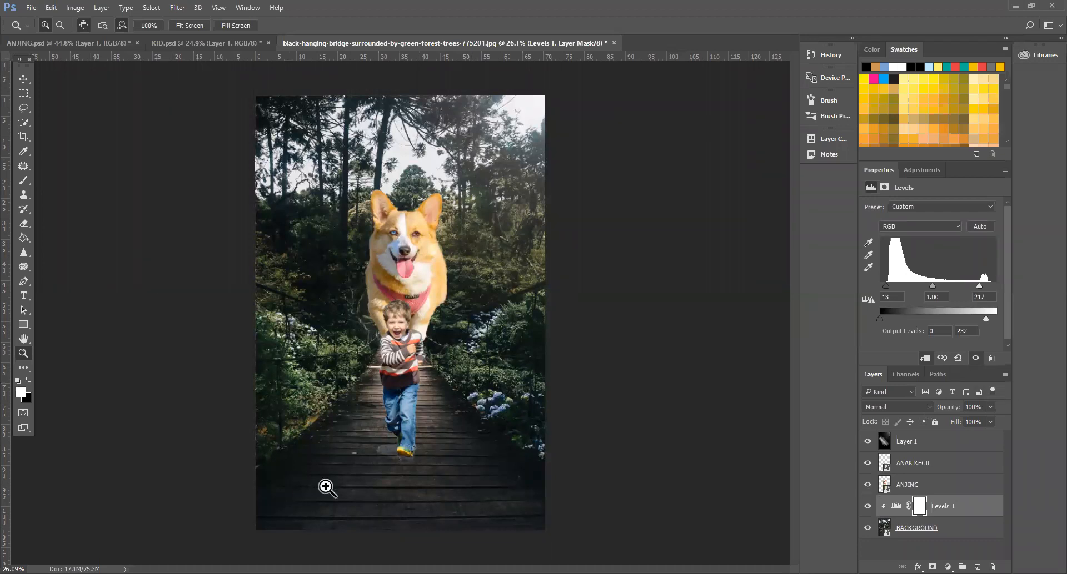
left_click(964, 494)
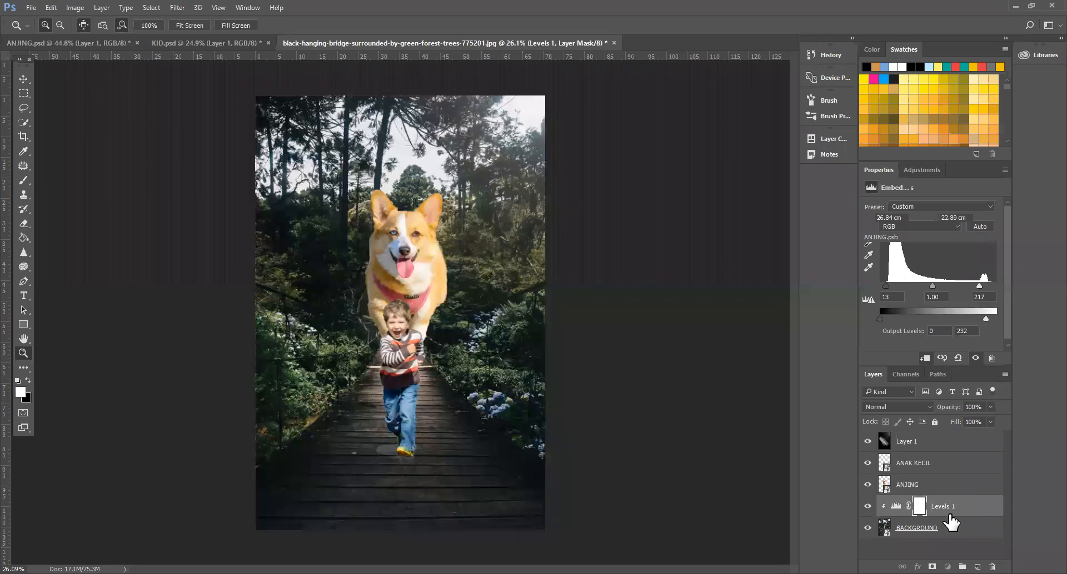
left_click(952, 492)
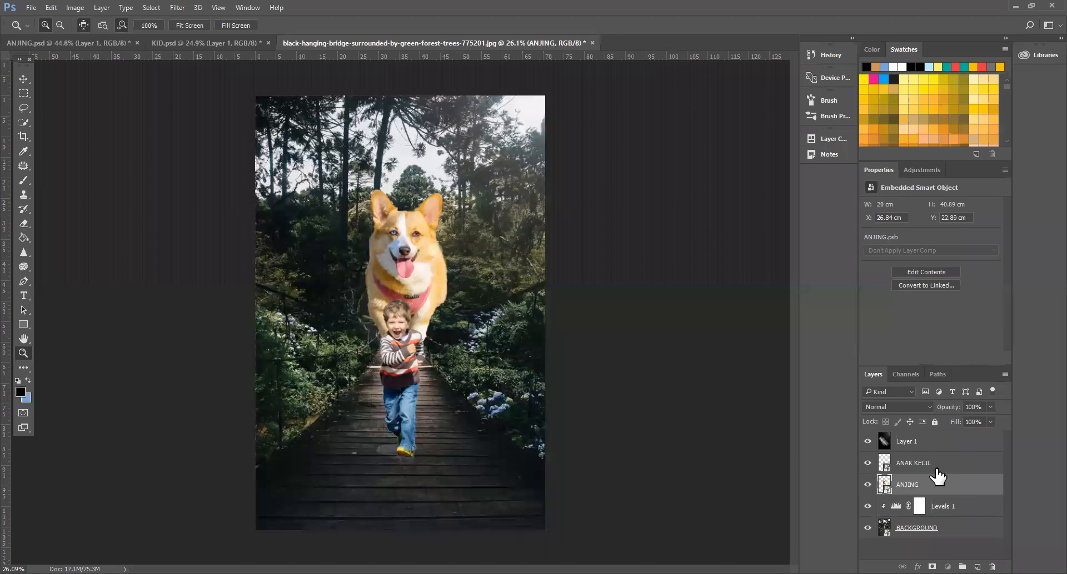
left_click(917, 508)
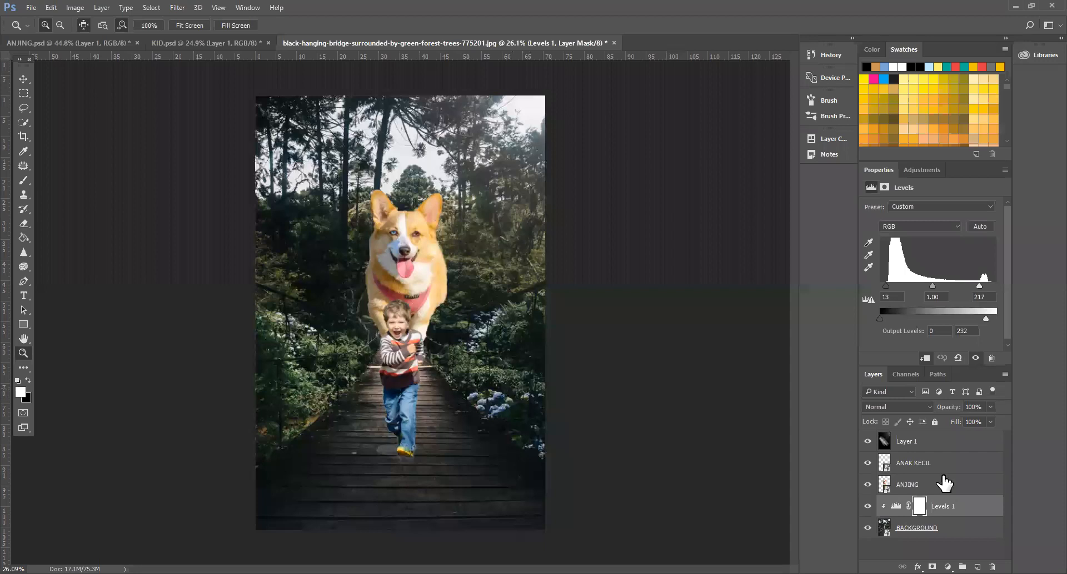
left_click(976, 517)
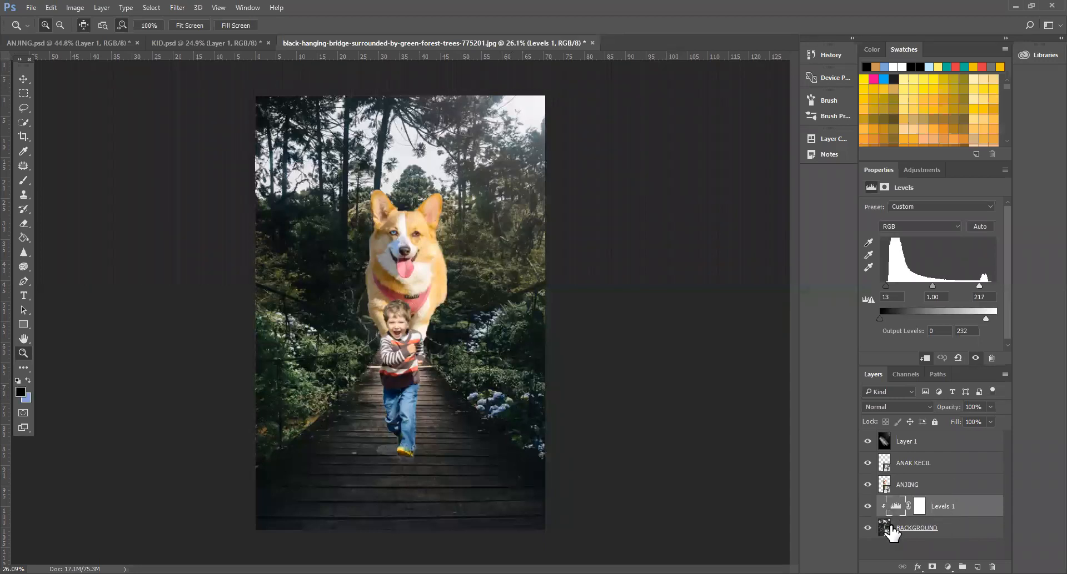
left_click(960, 528)
Step: Add a Vibrance adjustment layer above Levels 1 and clip it to the BACKGROUND layer
left_click(964, 507)
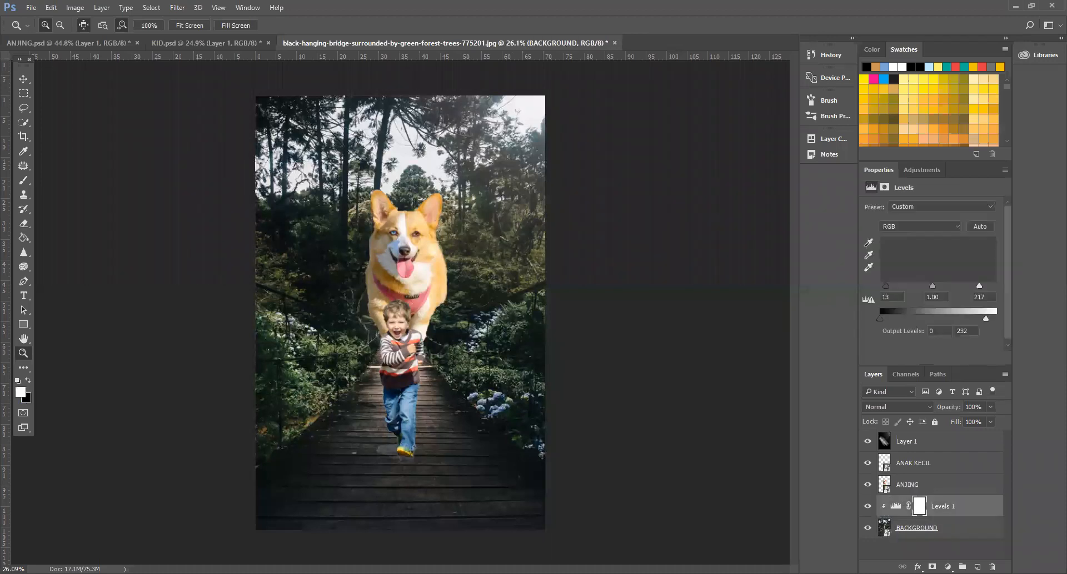
left_click(948, 567)
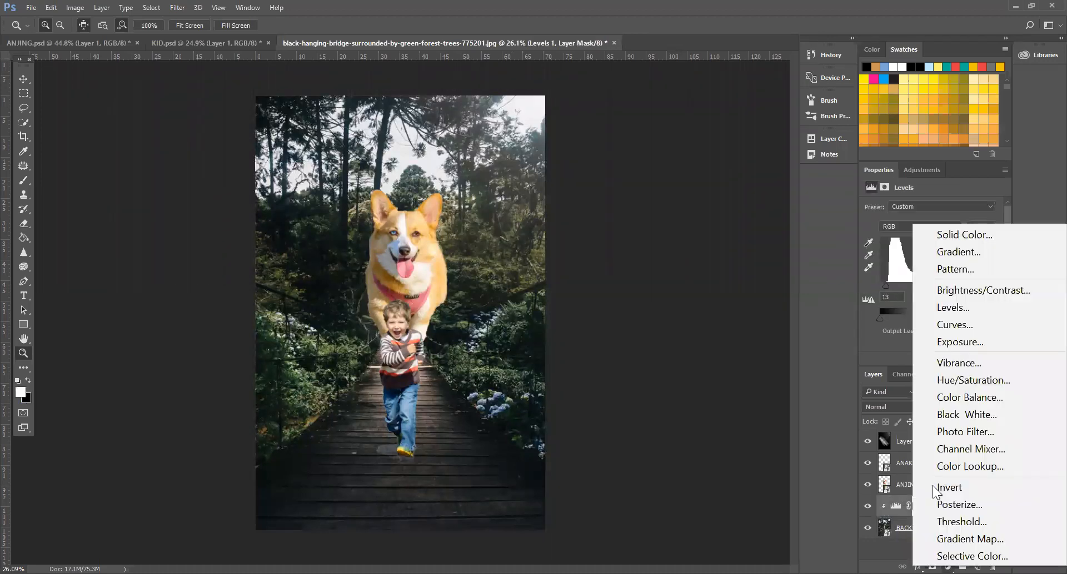
left_click(935, 362)
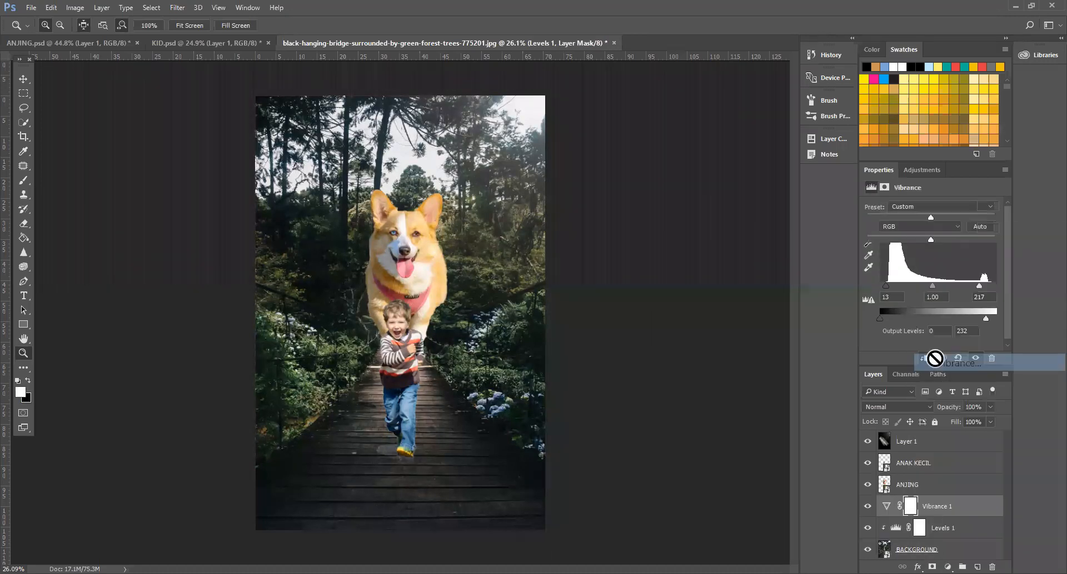
right_click(958, 503)
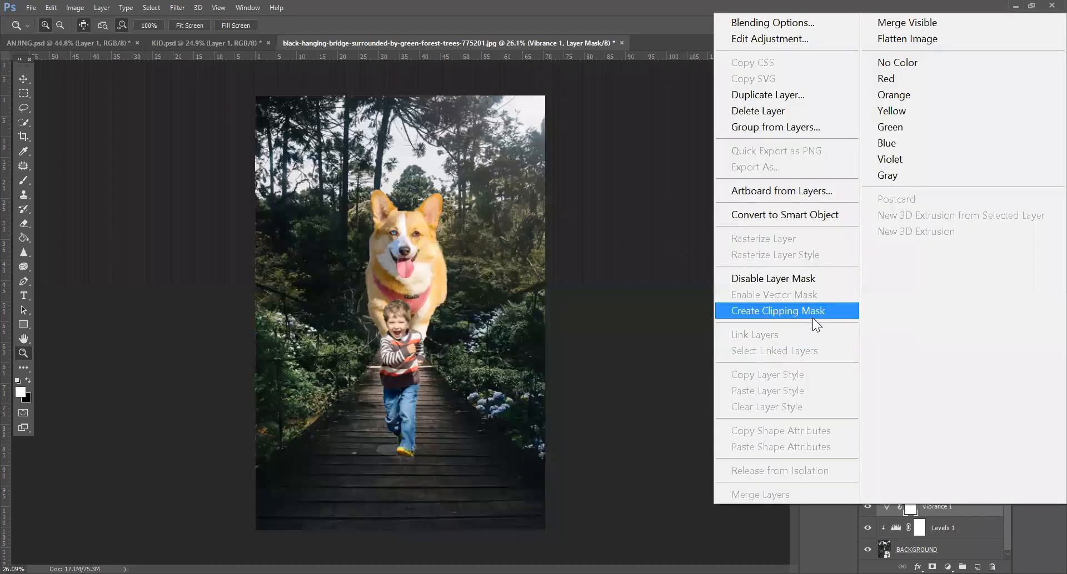
left_click(812, 317)
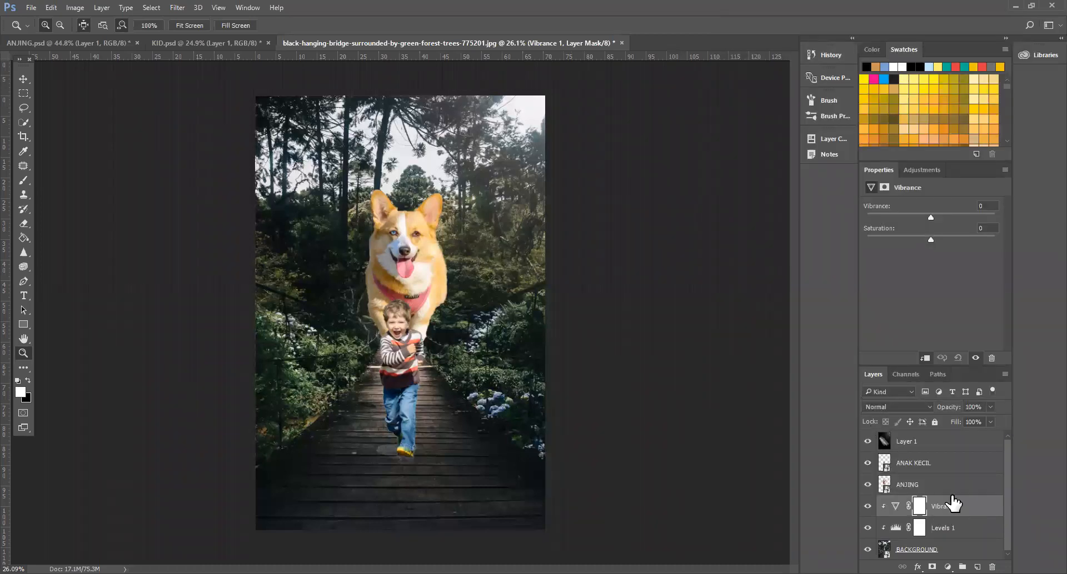
Step: Set the background's Vibrance adjustment to vibrance +30 and saturation -14
left_click_drag(929, 218, 800, 211)
mouse_move(1039, 251)
left_mouse_down()
mouse_move(743, 221)
mouse_move(1039, 271)
left_mouse_up()
left_click_drag(1038, 271, 942, 218)
left_click_drag(929, 239, 918, 237)
left_click(971, 486)
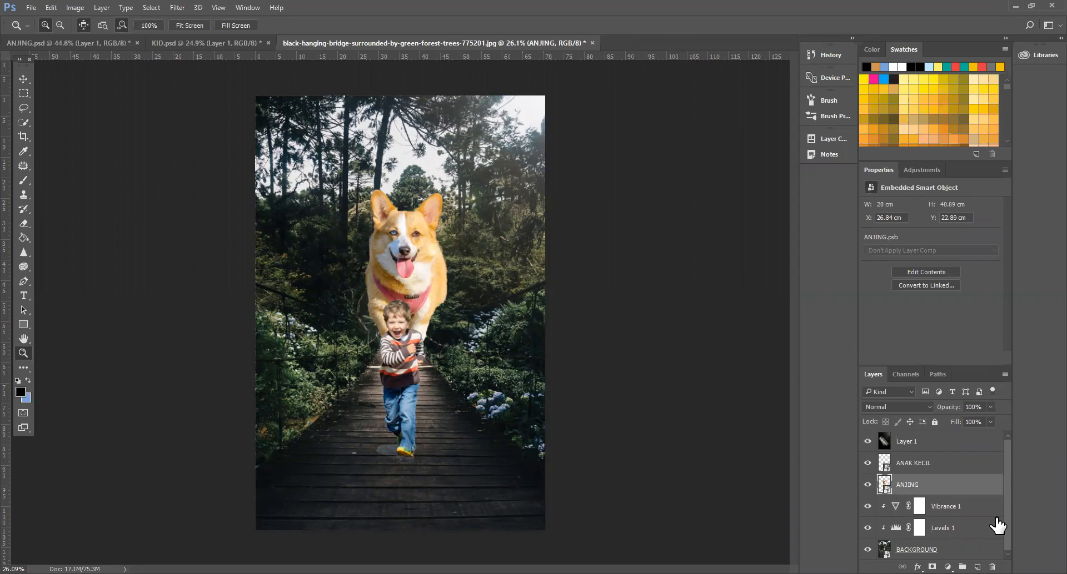
left_click(962, 513)
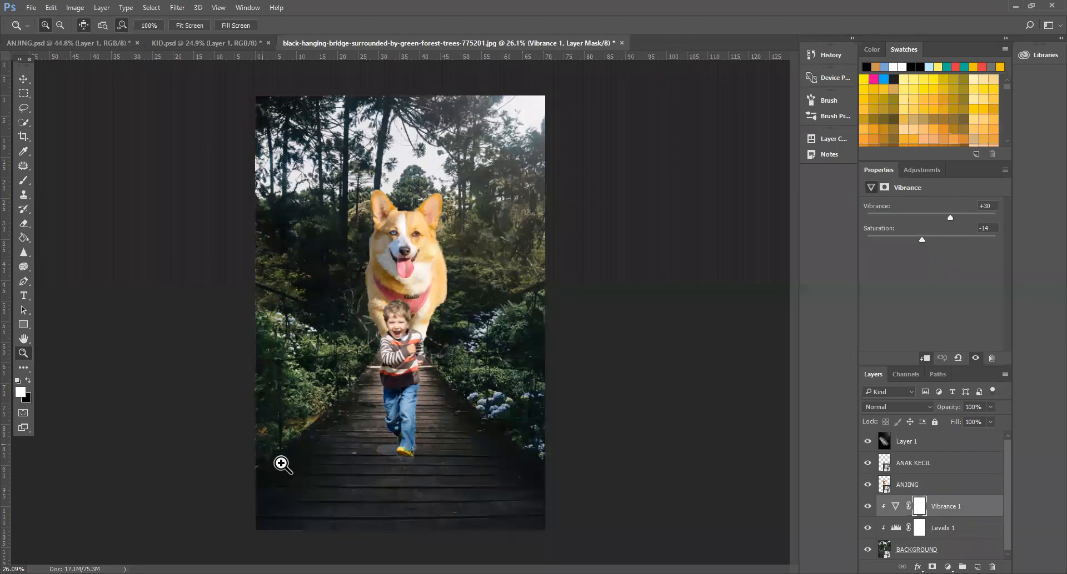
Step: Rasterize the ANAK KECIL Smart Object layer so that its pixels can be erased
left_click_drag(282, 465, 357, 381)
left_click(933, 483)
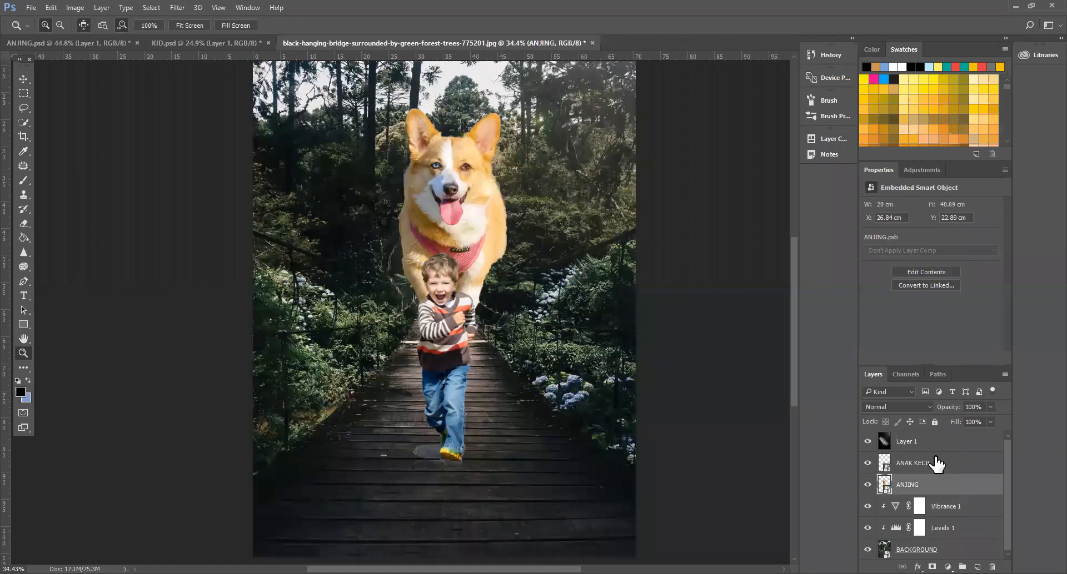
left_click(935, 464)
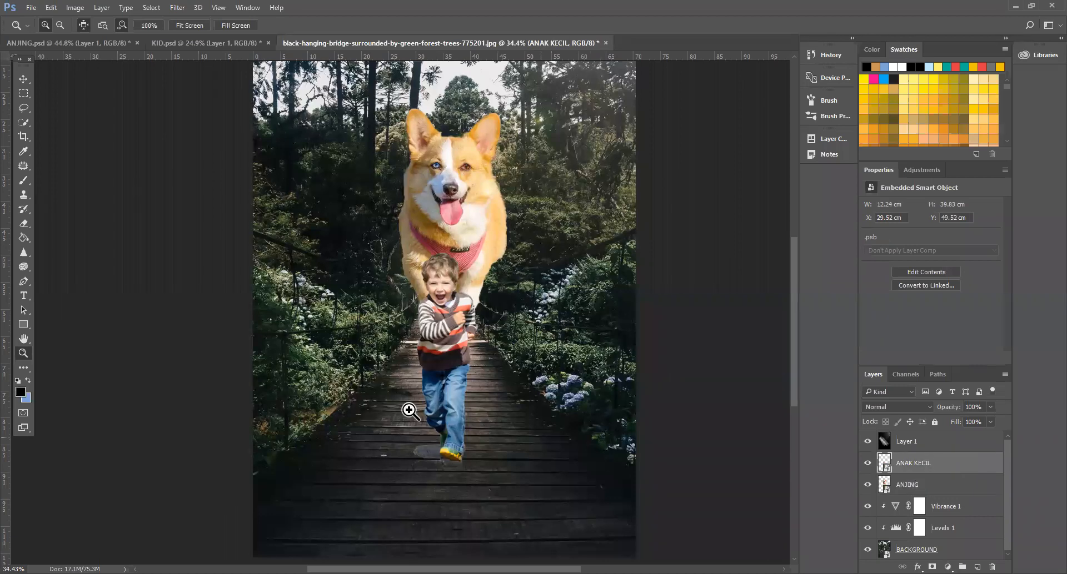
scroll(389, 497, "up", 2)
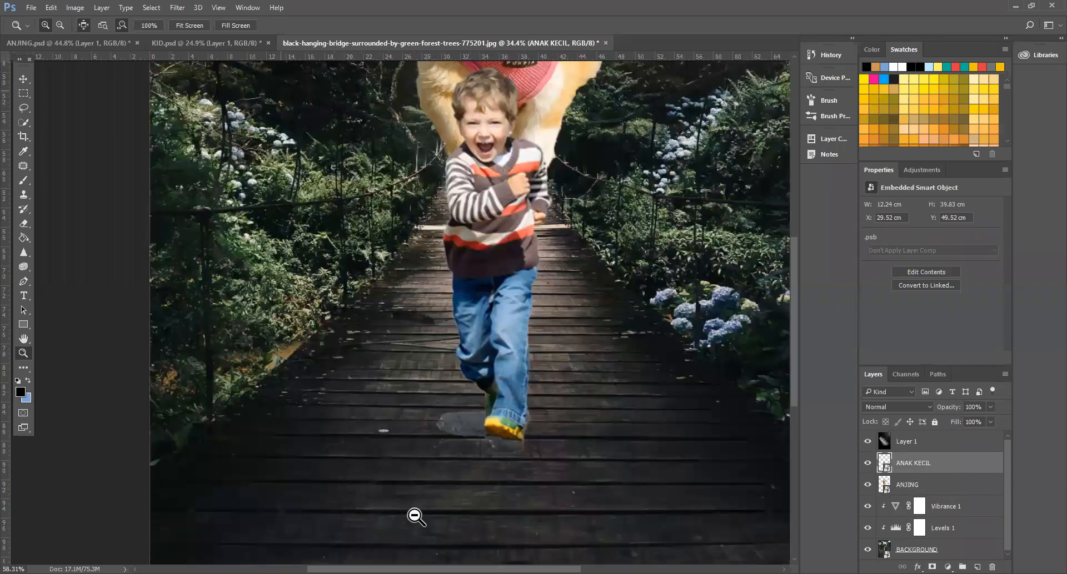
scroll(543, 483, "up", 2)
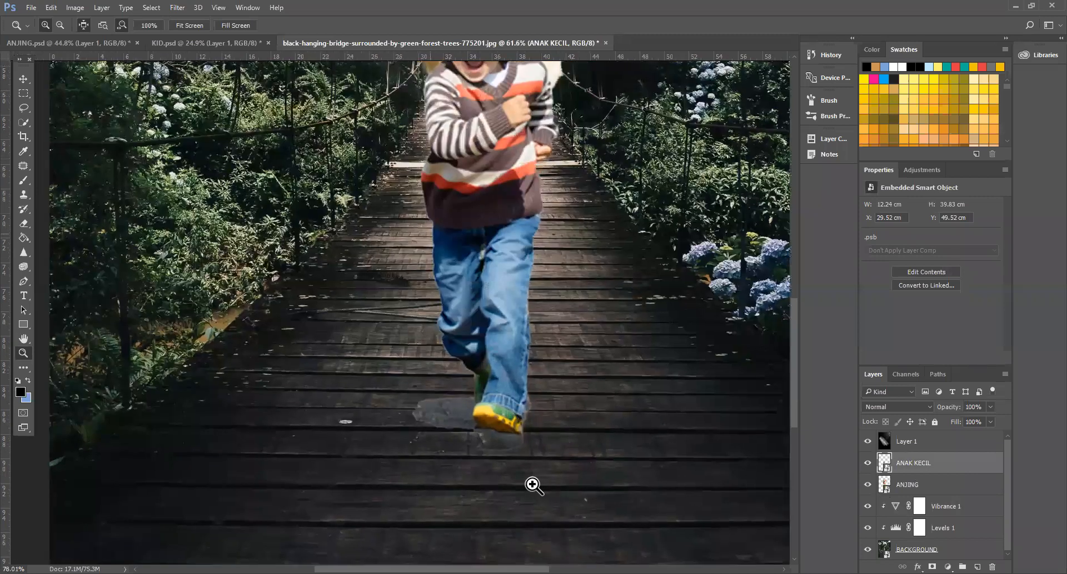
scroll(533, 485, "down", 4)
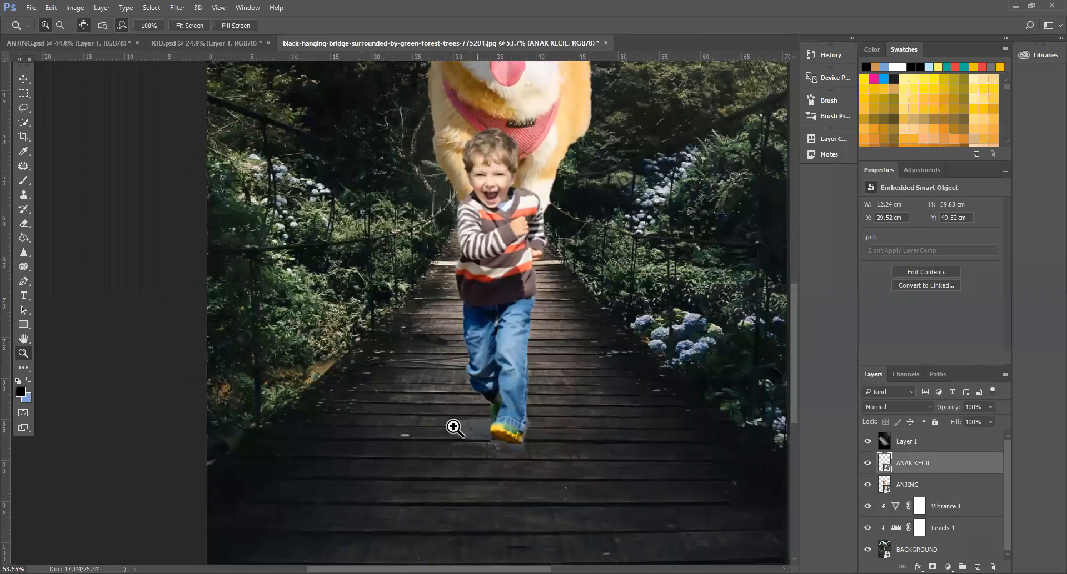
scroll(454, 427, "down", 1)
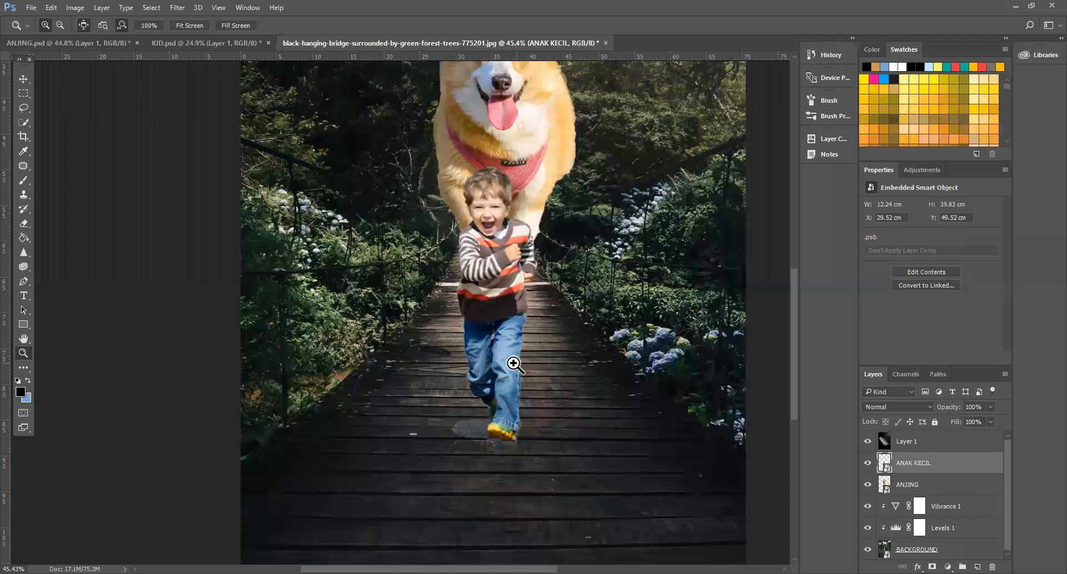
key("e")
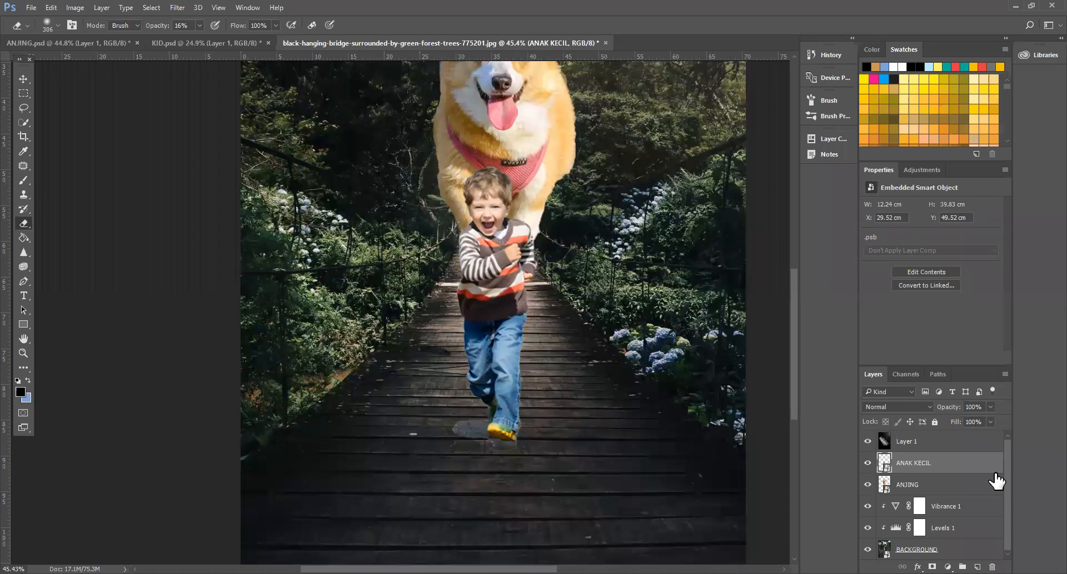
right_click(958, 462)
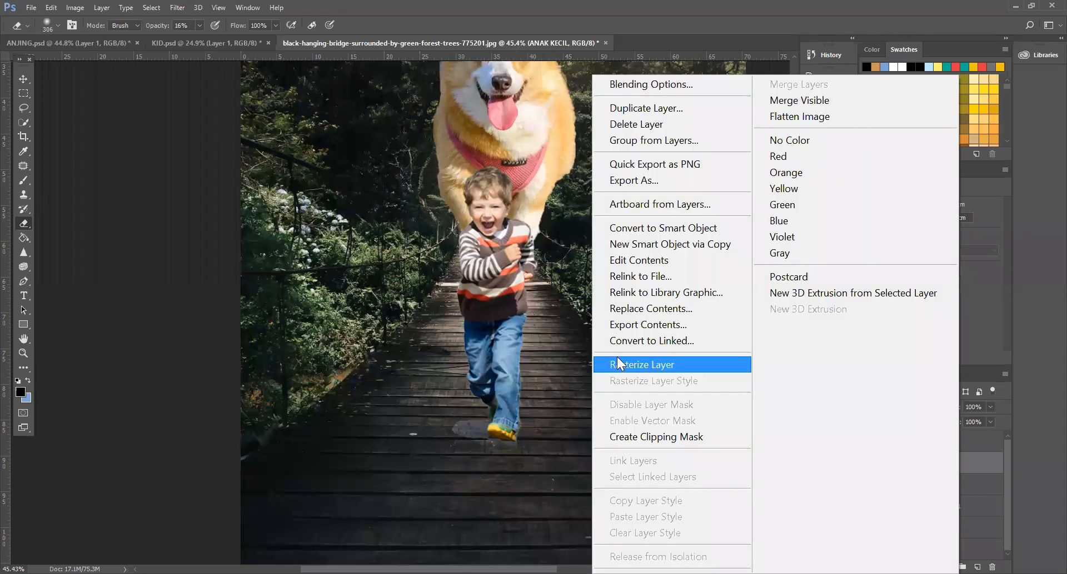
left_click(618, 365)
Step: Set the Eraser to 80 px, 100% hardness and 100% opacity for cleaning around the boy's feet
key("z")
left_click(515, 499)
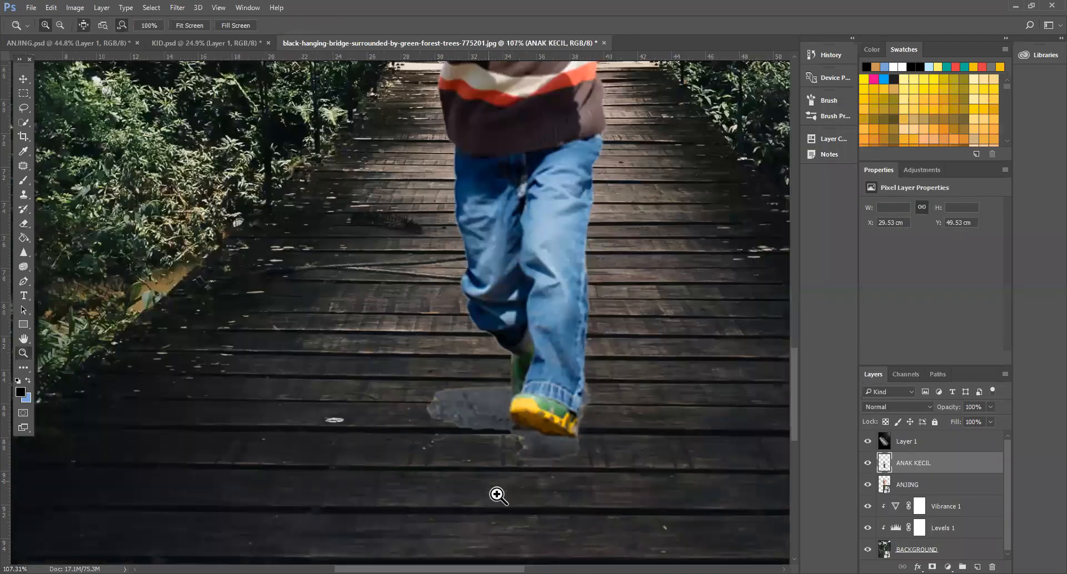
left_click(502, 482)
left_click(501, 481)
key("e")
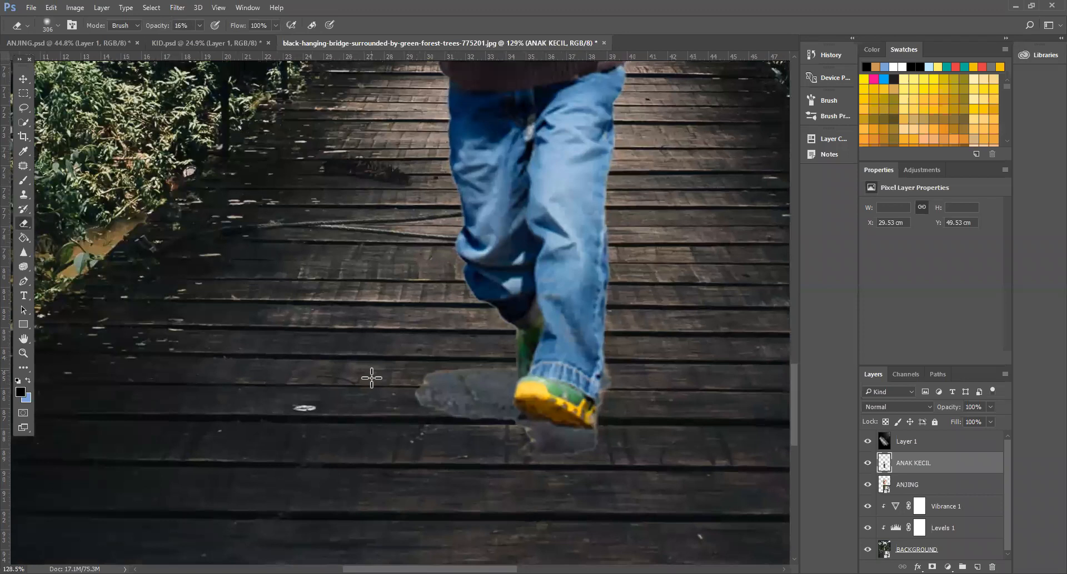
right_click(411, 289)
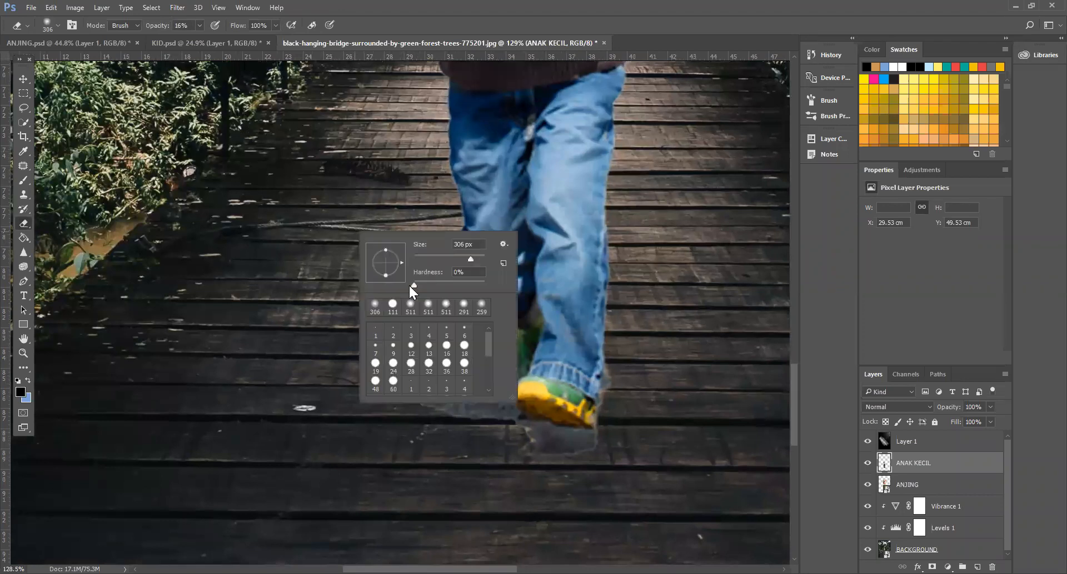
left_click_drag(485, 285, 488, 285)
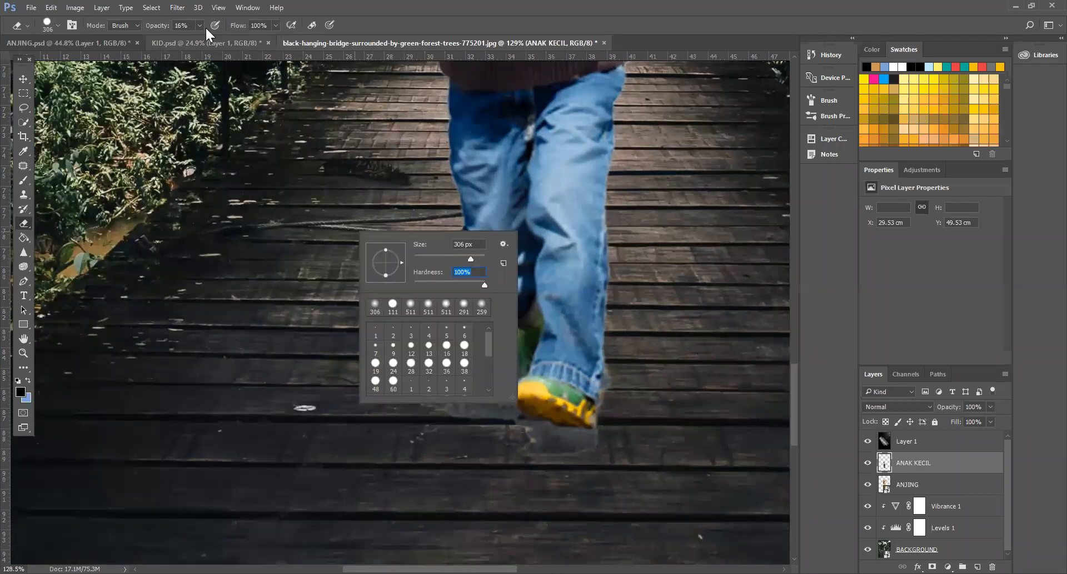
left_click_drag(205, 26, 321, 52)
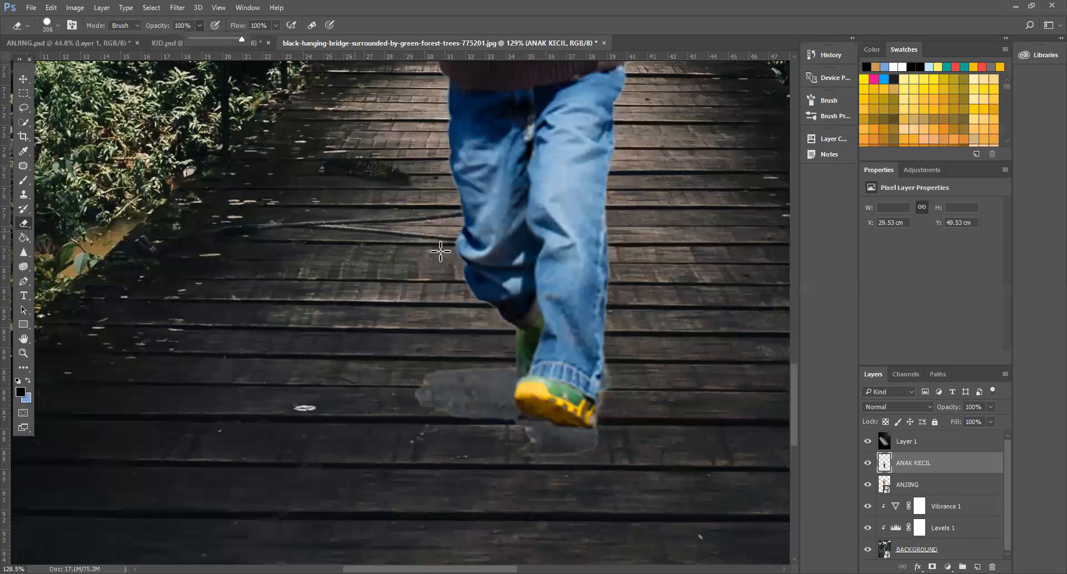
right_click(444, 378)
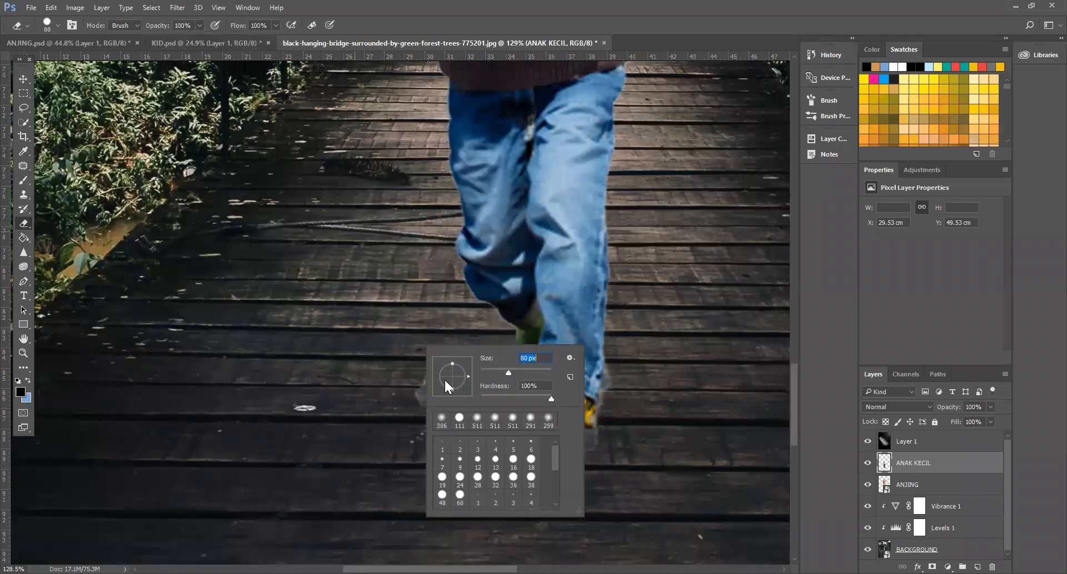
type("80")
key("Return")
Step: Erase the leftover grey ground patches beside and below the boy's shoe on the ANAK KECIL layer
left_click_drag(467, 389, 479, 393)
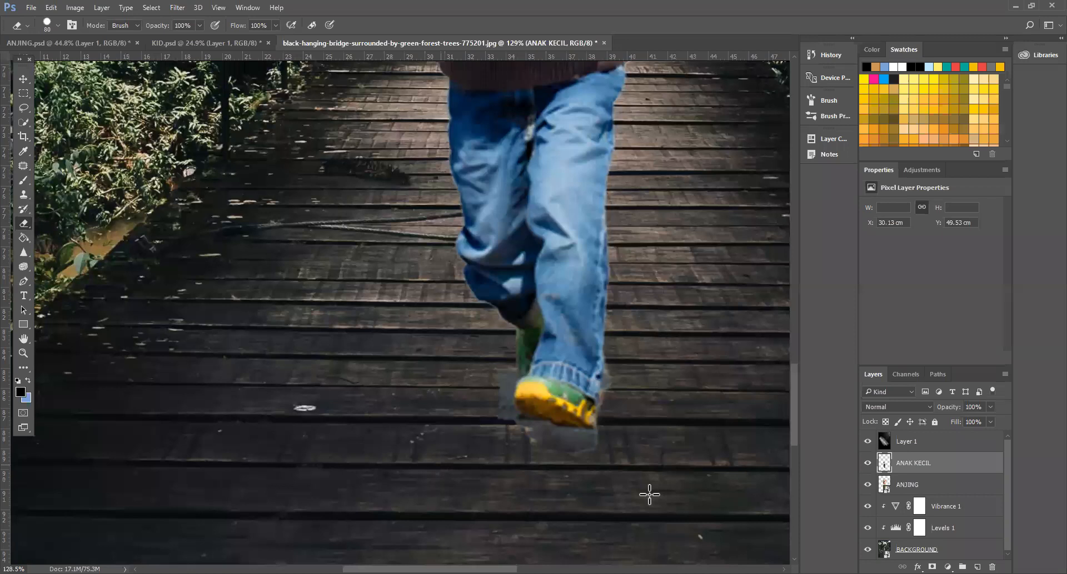
left_click_drag(468, 430, 552, 447)
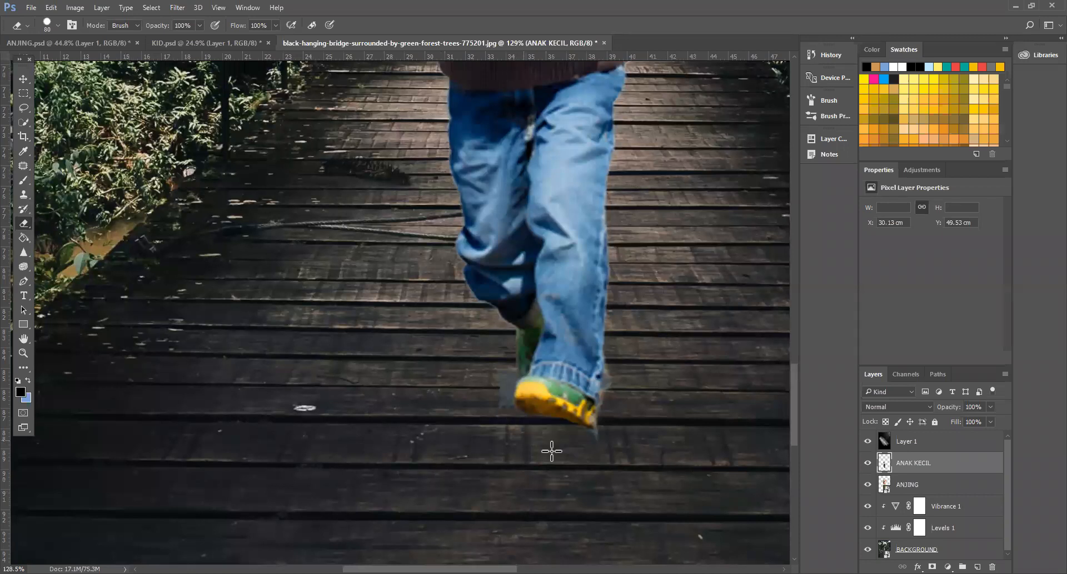
key("ctrl+z")
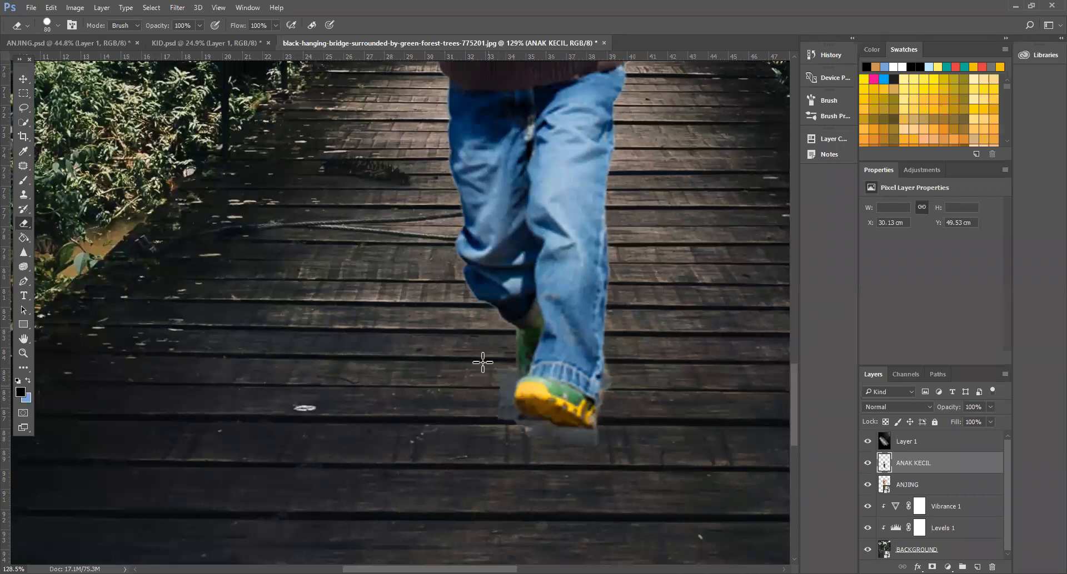
mouse_move(488, 380)
left_mouse_down()
mouse_move(483, 435)
mouse_move(515, 465)
mouse_move(612, 478)
mouse_move(520, 465)
mouse_move(601, 477)
mouse_move(486, 449)
mouse_move(507, 436)
left_mouse_up()
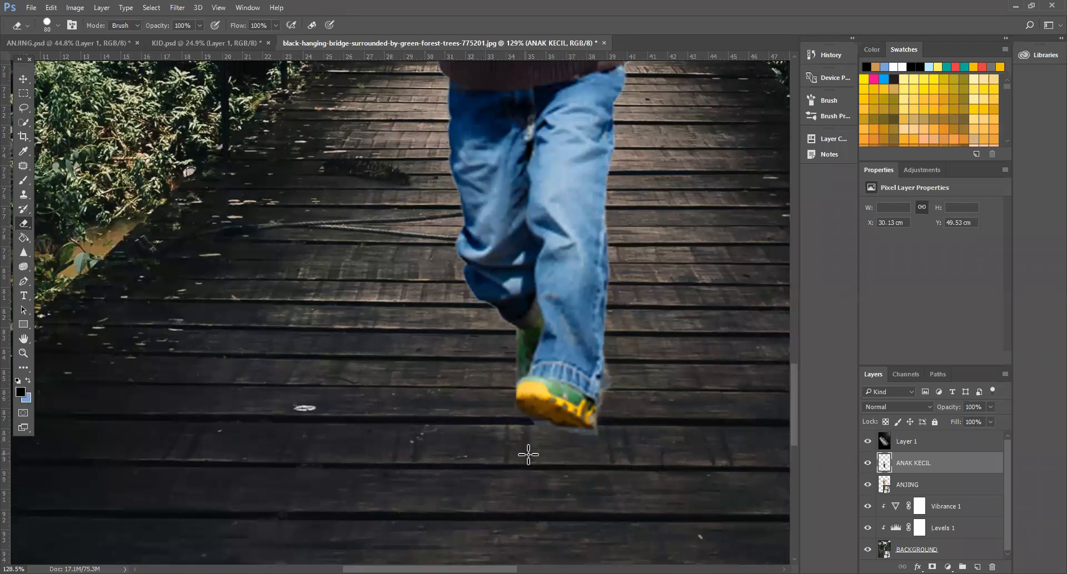
left_click_drag(526, 447, 584, 459)
Step: Convert the cleaned ANAK KECIL layer back to a Smart Object
key("z")
left_click_drag(400, 406, 327, 463)
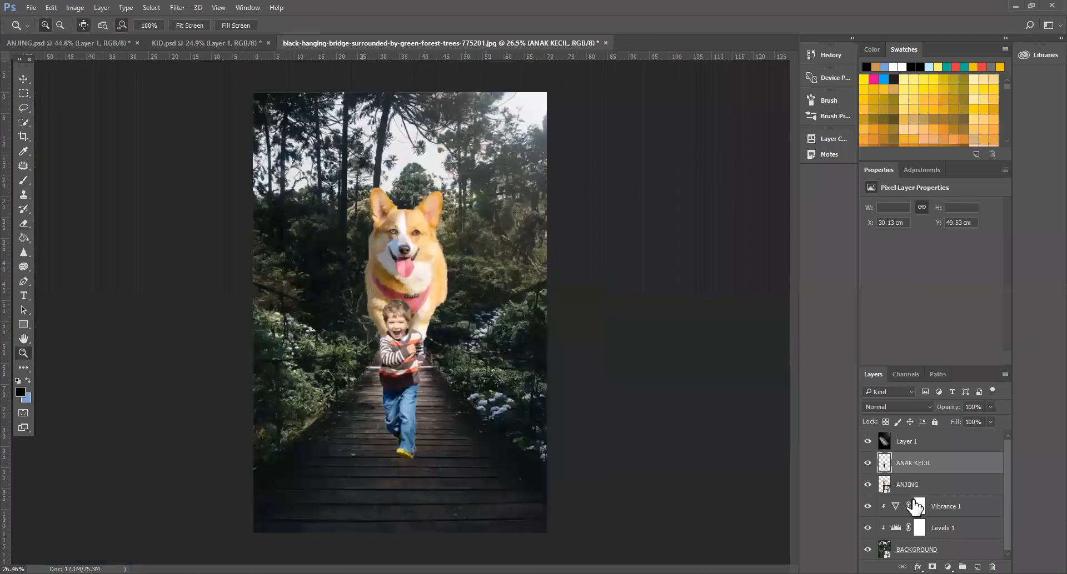
right_click(938, 470)
left_click(673, 284)
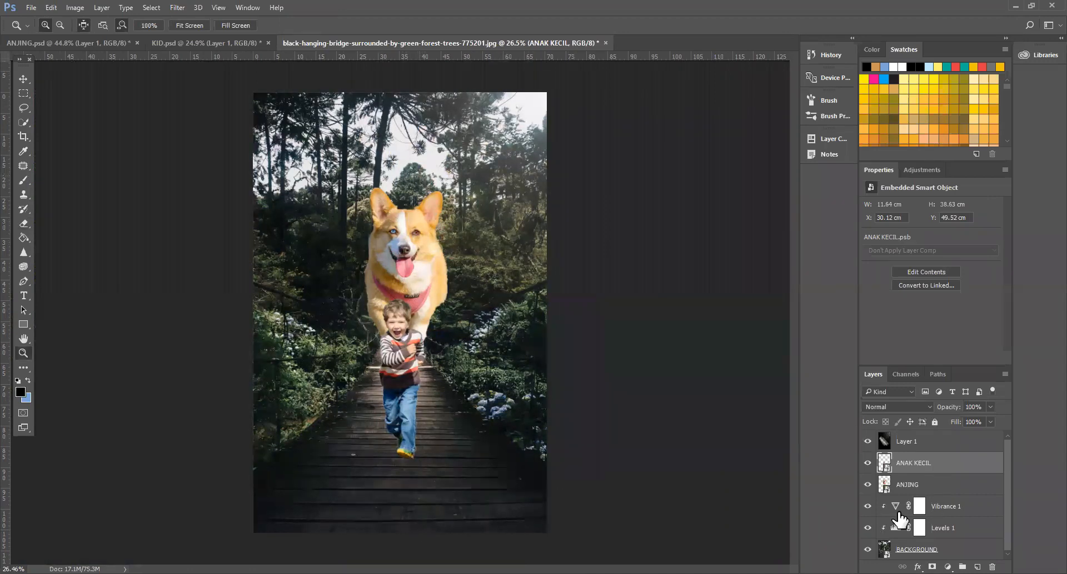
Step: Add a Levels adjustment layer above ANAK KECIL and clip it to that layer
left_click(947, 567)
left_click(980, 305)
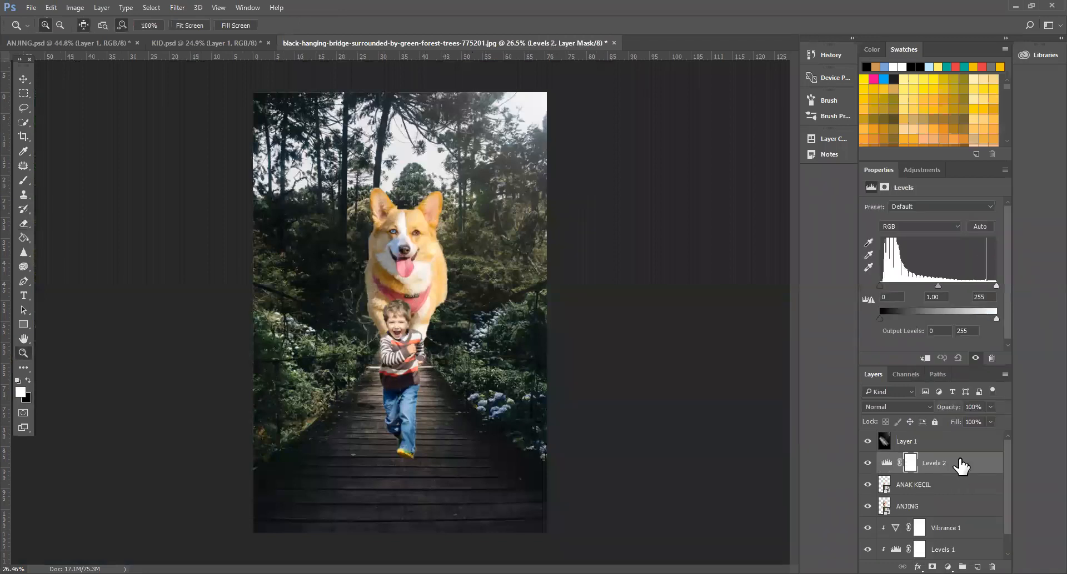
right_click(961, 465)
left_click(669, 381)
Step: Set the boy's Levels to black input 28, midtone 0.92 and black output 12
left_click_drag(880, 286, 889, 287)
scroll(420, 391, "up", 3)
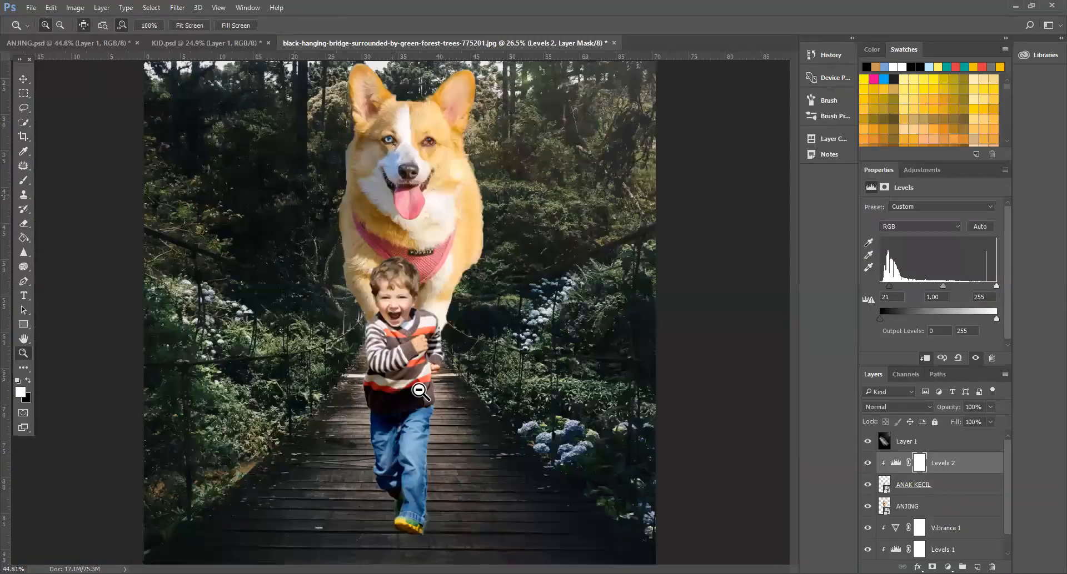
scroll(420, 391, "up", 1)
left_click_drag(895, 289, 892, 288)
mouse_move(993, 288)
left_mouse_down()
mouse_move(983, 289)
mouse_move(991, 293)
left_mouse_up()
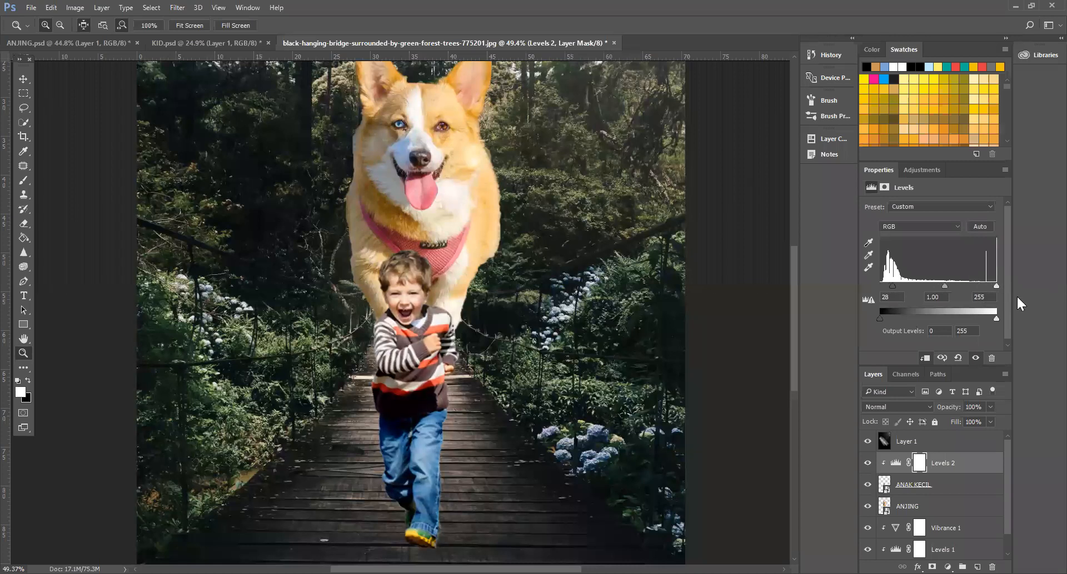
mouse_move(946, 287)
left_mouse_down()
mouse_move(933, 290)
mouse_move(947, 295)
left_mouse_up()
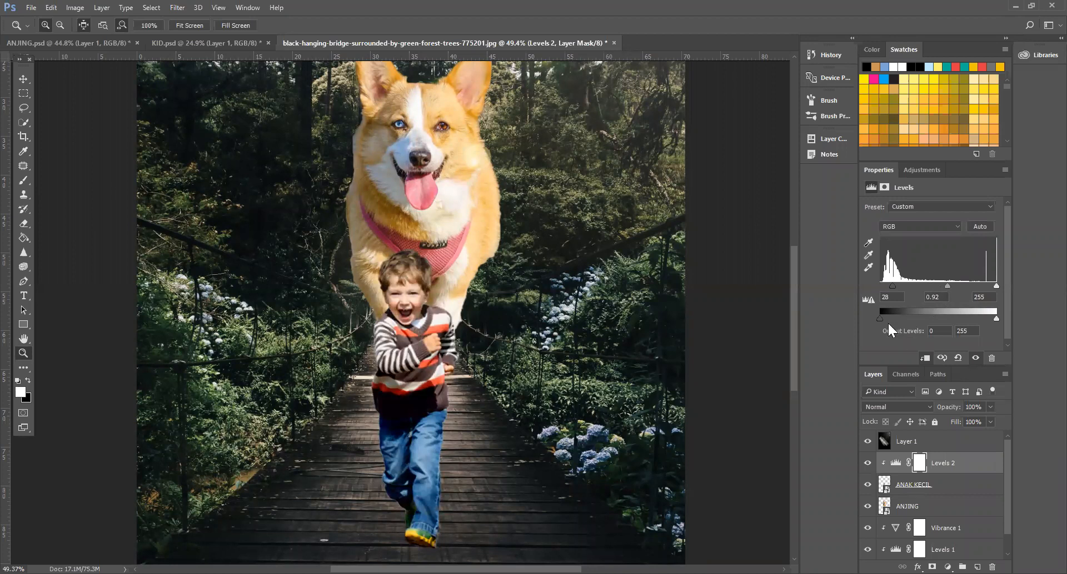
left_click_drag(881, 317, 884, 321)
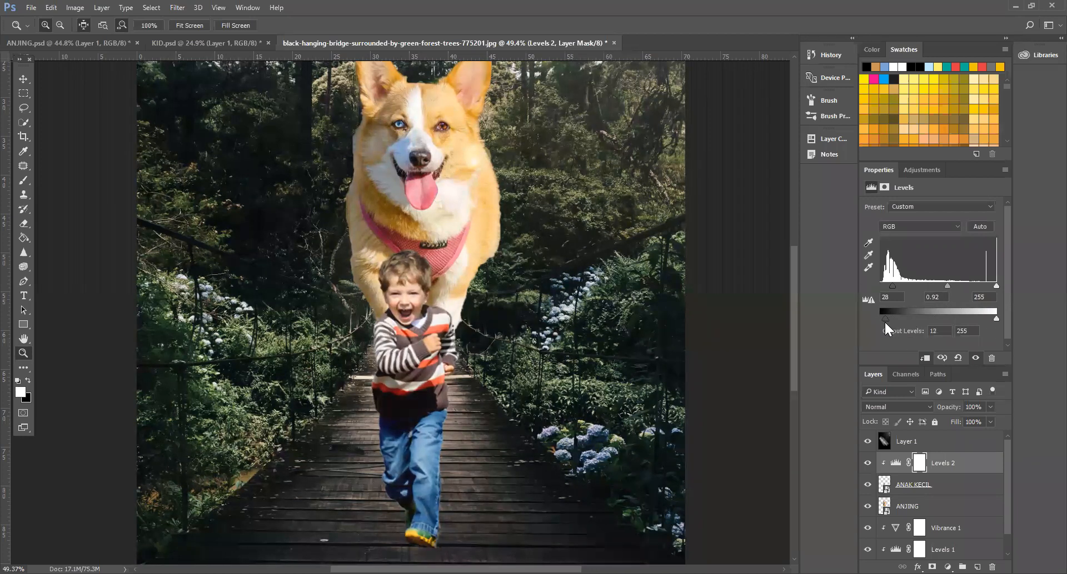
scroll(453, 328, "down", 2)
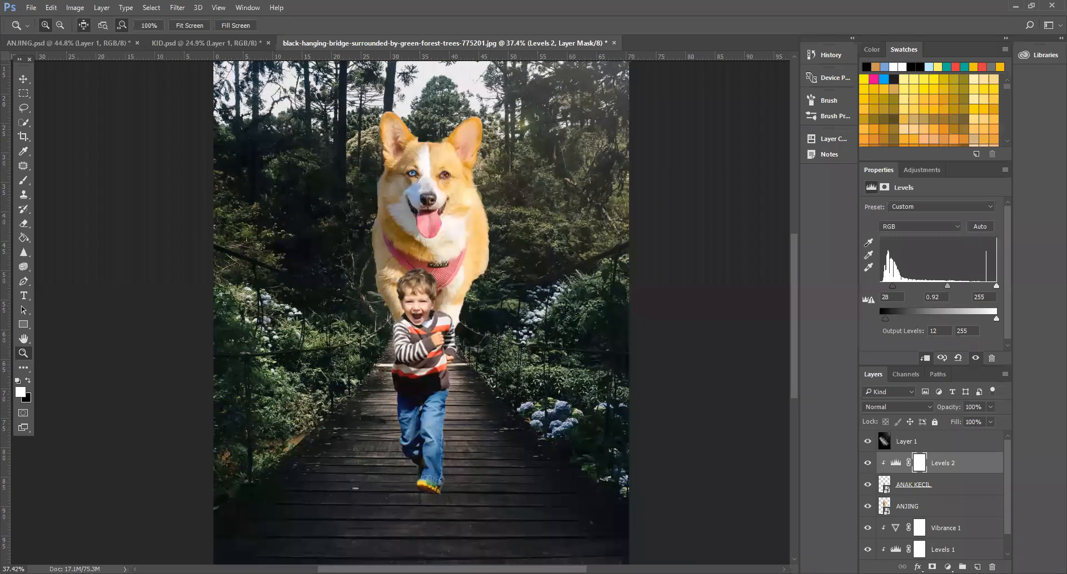
Step: Add a Vibrance adjustment layer above Levels 2 and clip it to the ANAK KECIL layer
left_click(947, 567)
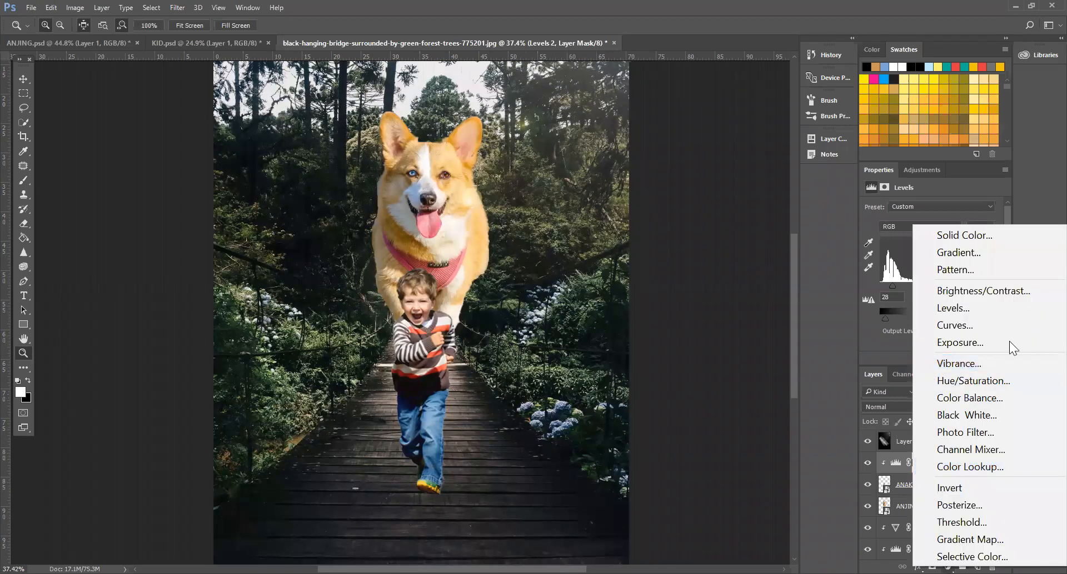
left_click(995, 365)
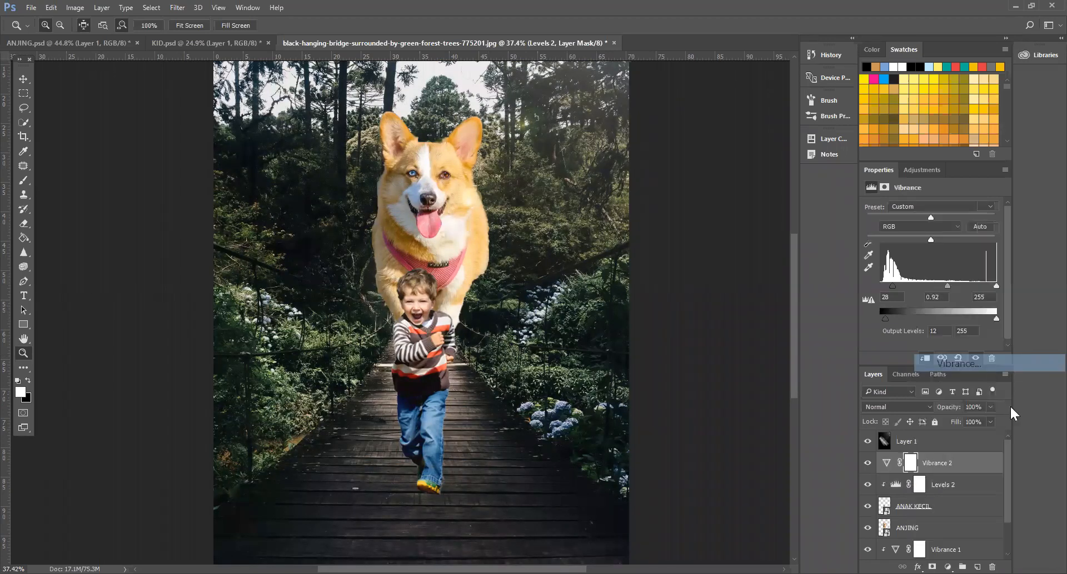
right_click(976, 463)
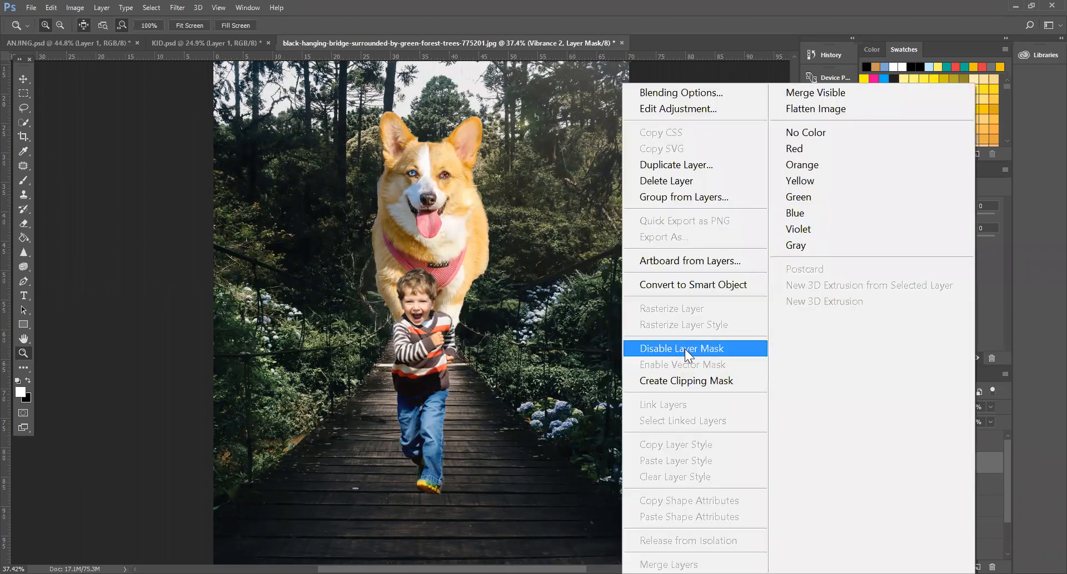
left_click(682, 380)
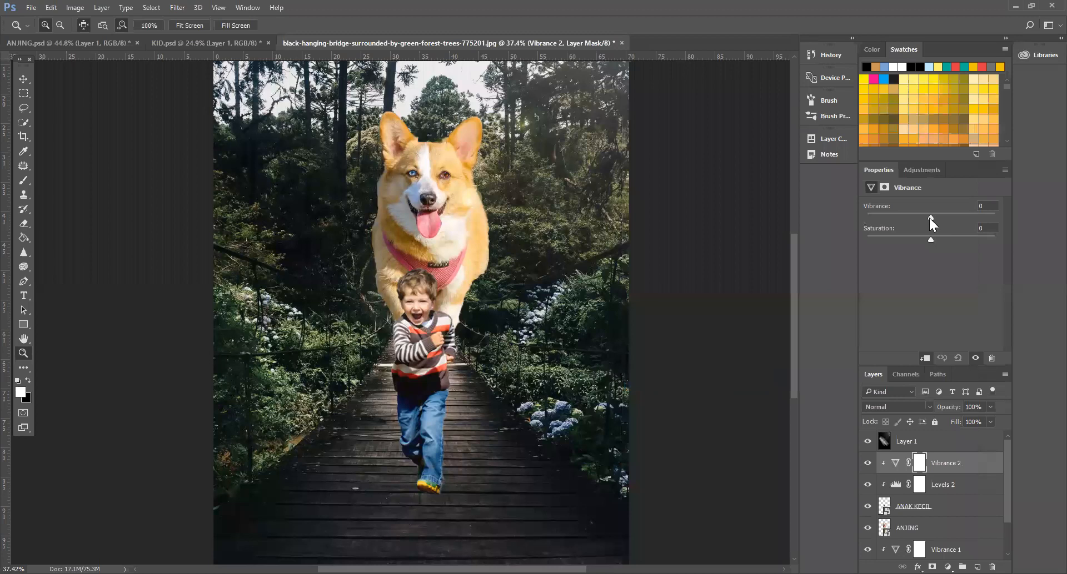
Step: Set the boy's Vibrance adjustment to saturation -19 and vibrance 0
left_click_drag(925, 239, 921, 240)
mouse_move(931, 218)
left_mouse_down()
mouse_move(959, 219)
mouse_move(932, 222)
left_mouse_up()
type("0")
left_click(978, 463)
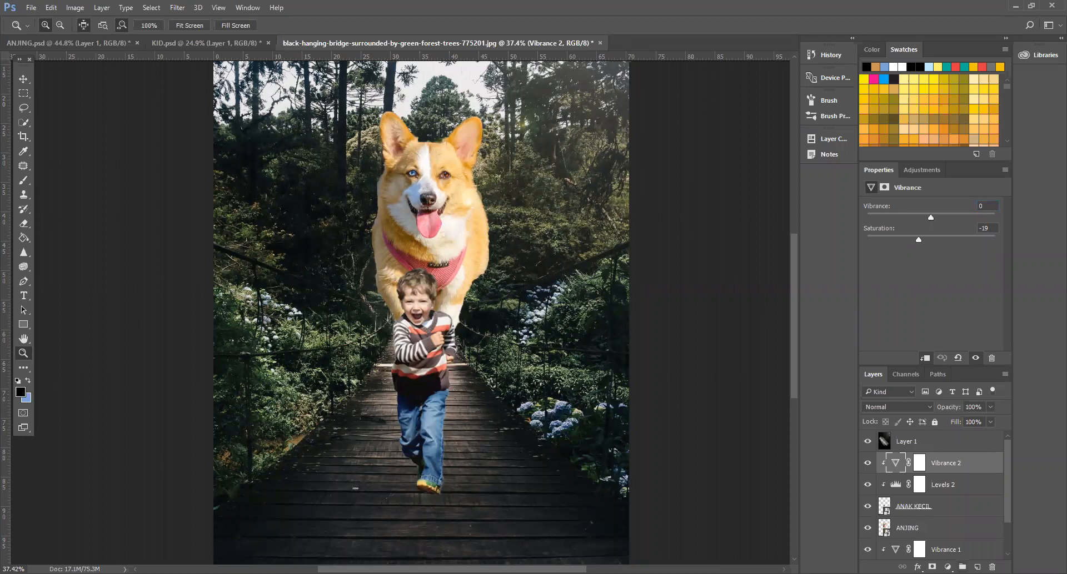
Step: Add a Hue/Saturation adjustment layer above Vibrance 2 and clip it to the ANAK KECIL layer
left_click(947, 567)
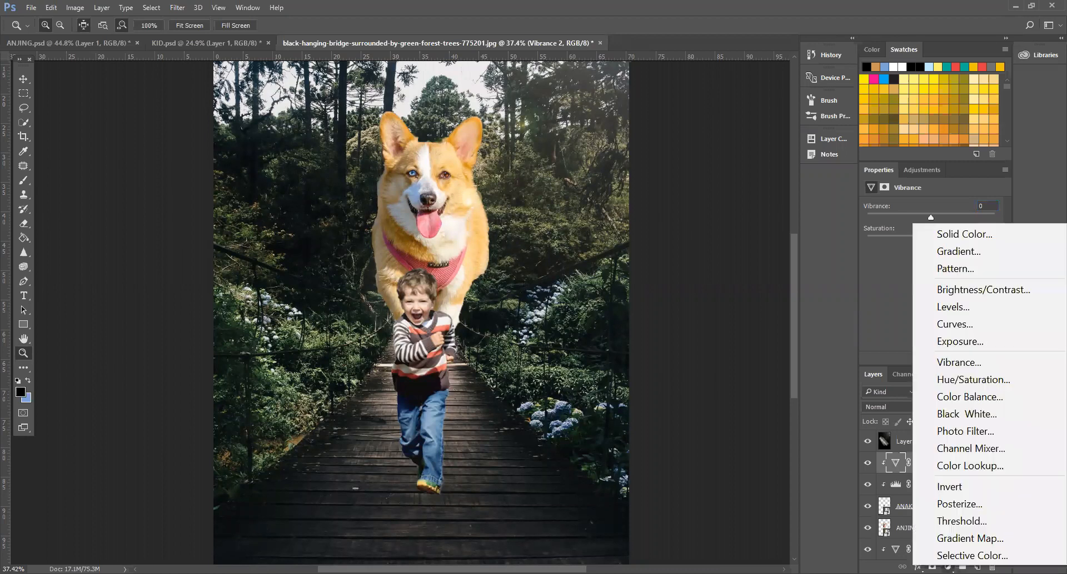
left_click(968, 381)
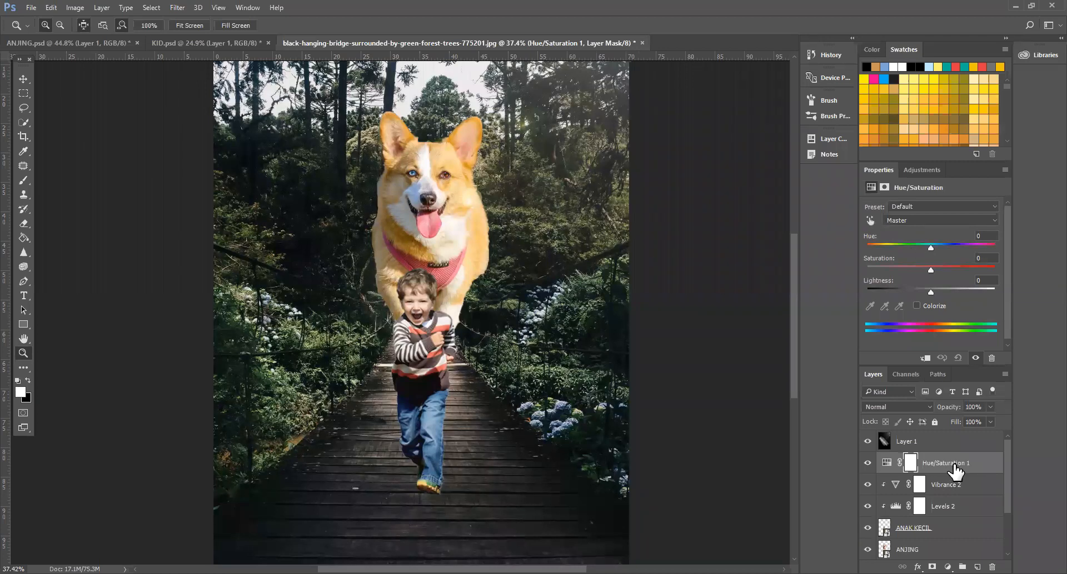
right_click(955, 466)
left_click(698, 379)
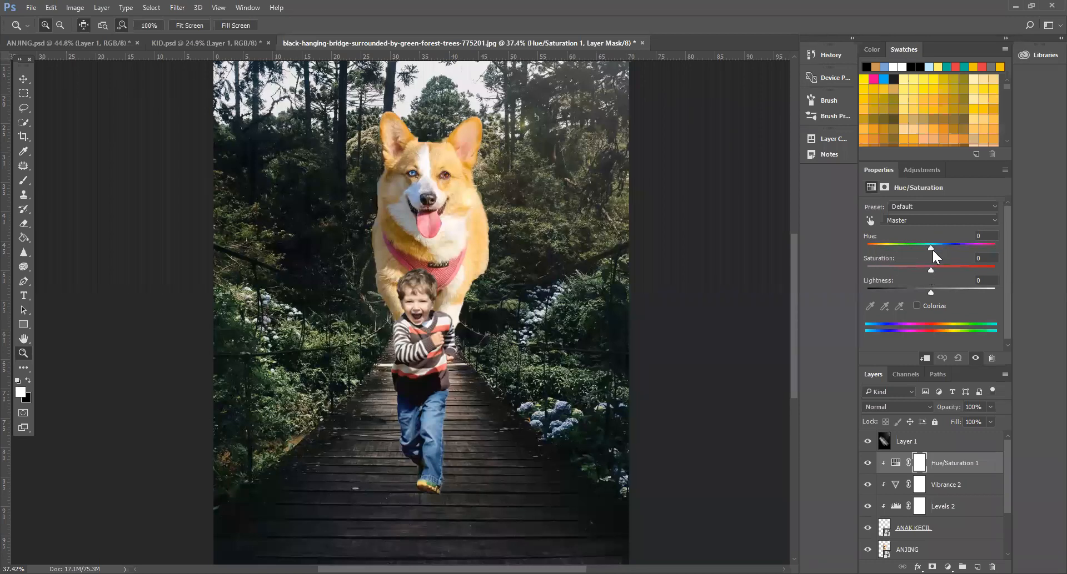
Step: Try hue 0, saturation -5 and lightness +23 on the boy's Hue/Saturation adjustment and delete that adjustment layer
left_click_drag(931, 247, 843, 229)
type("0")
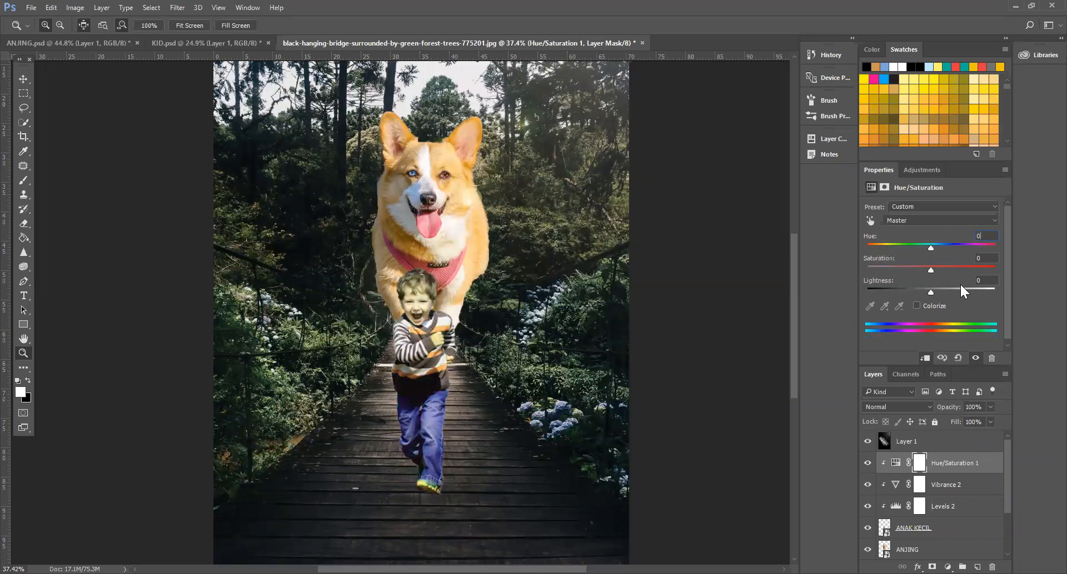
left_click_drag(929, 271, 927, 271)
left_click(937, 270)
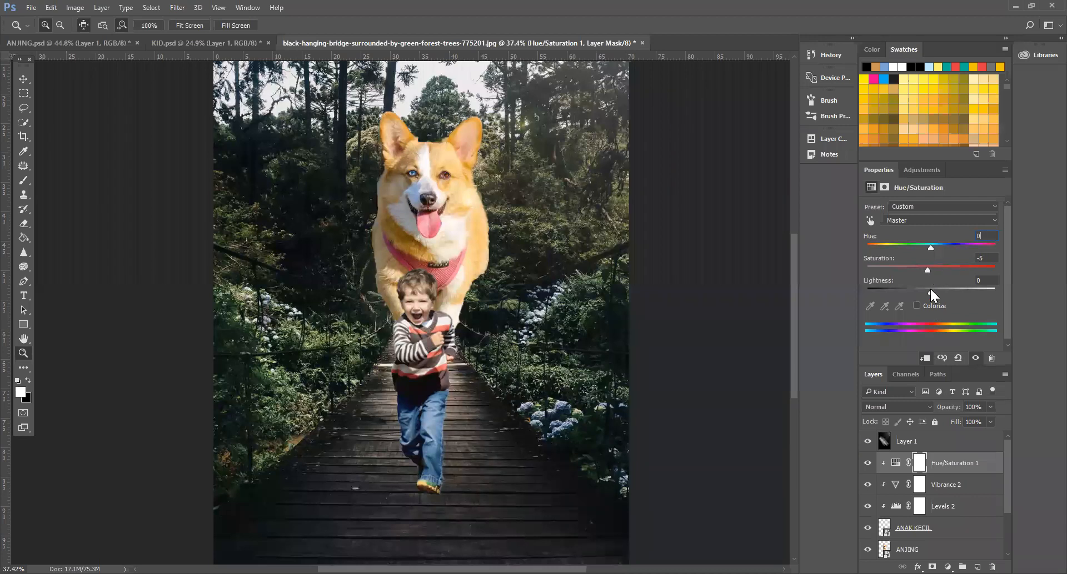
left_click_drag(929, 291, 953, 307)
left_click(978, 469)
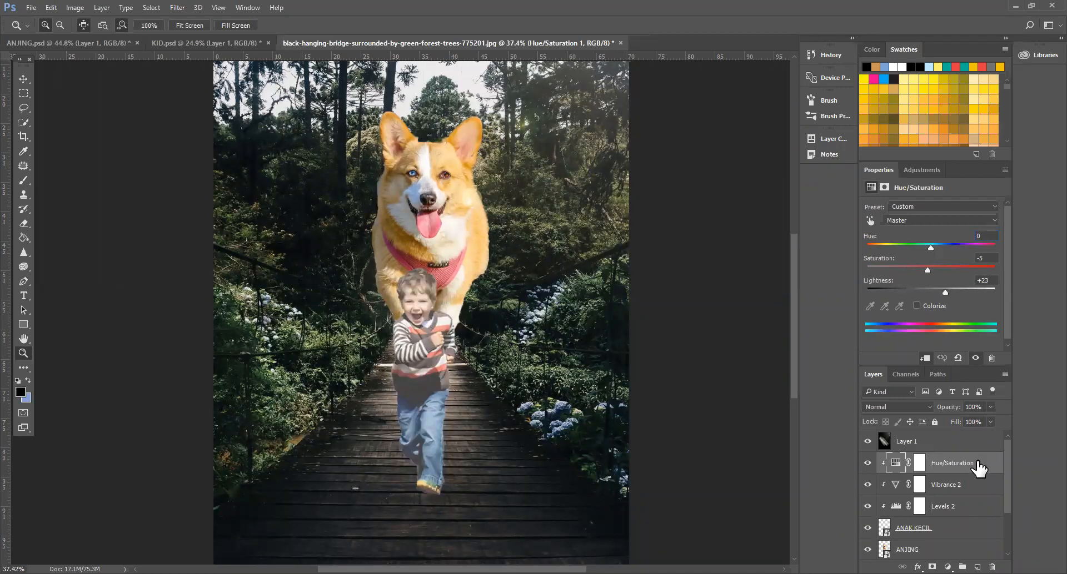
key("Delete")
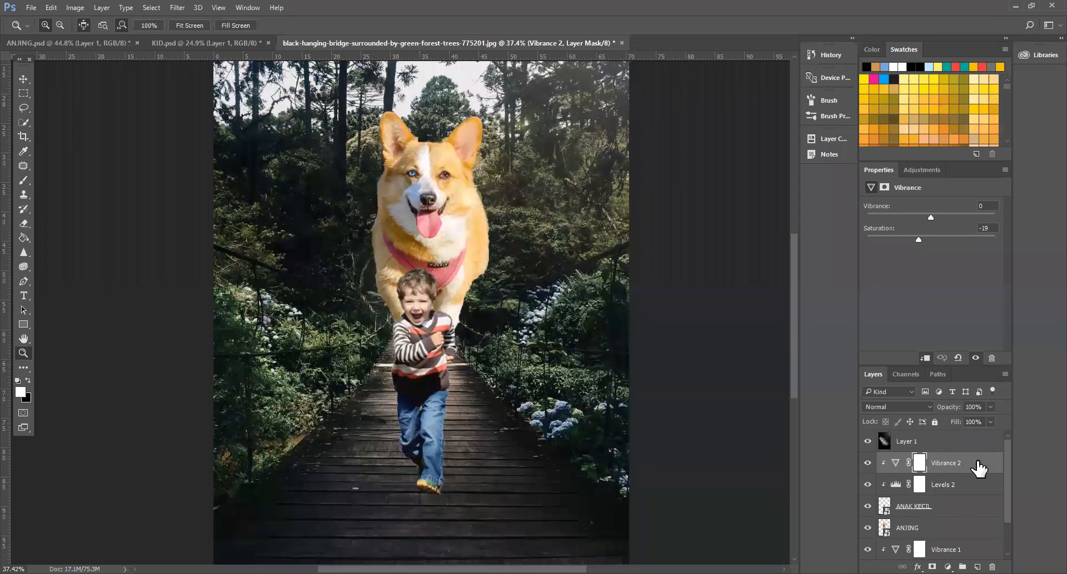
Step: Add a Levels adjustment layer above the ANJING layer and clip it to that layer
scroll(942, 486, "down", 1)
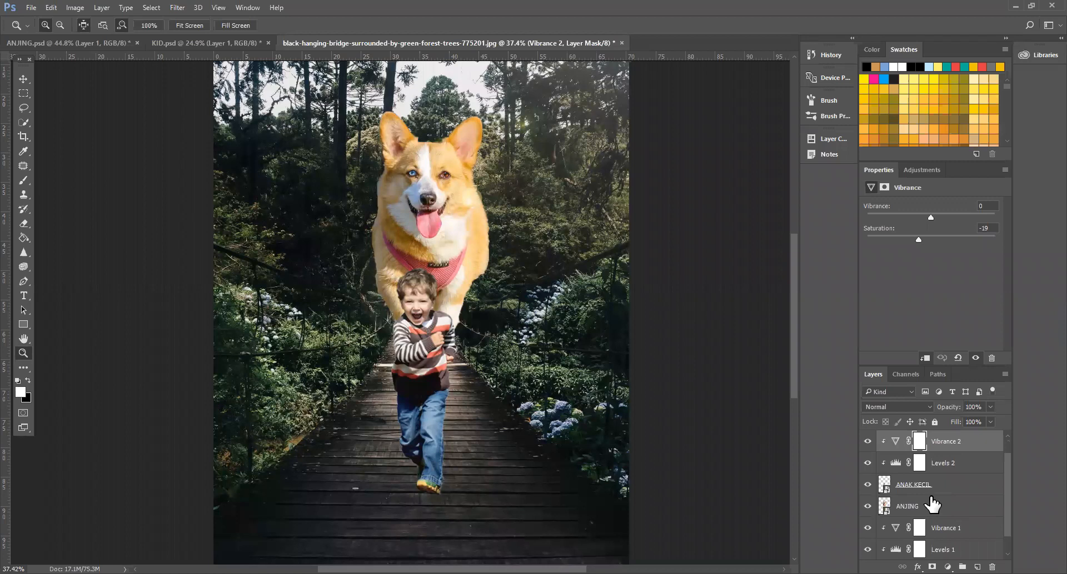
left_click(933, 506)
left_click(947, 567)
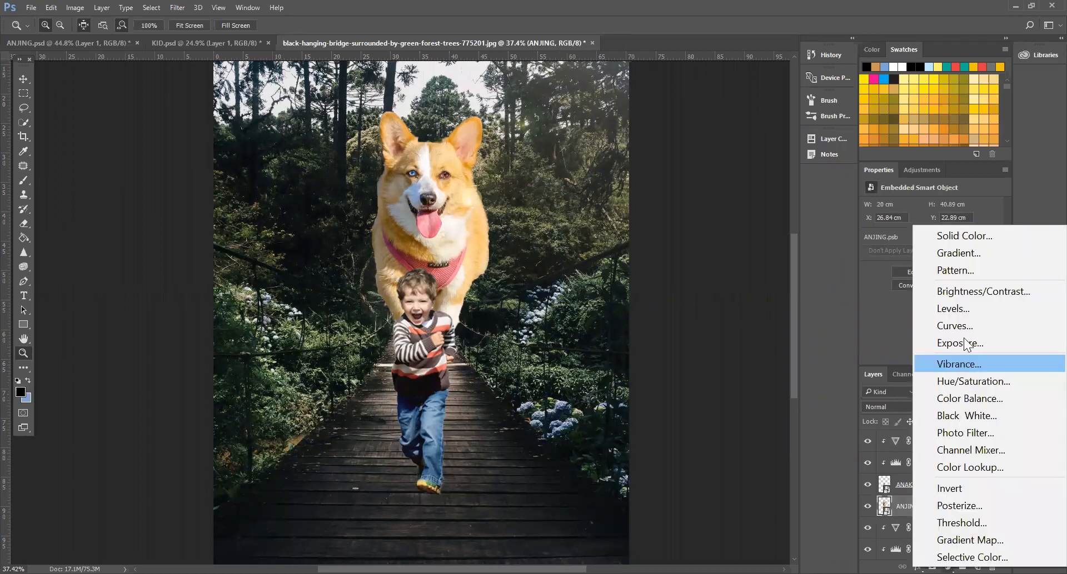
left_click(971, 311)
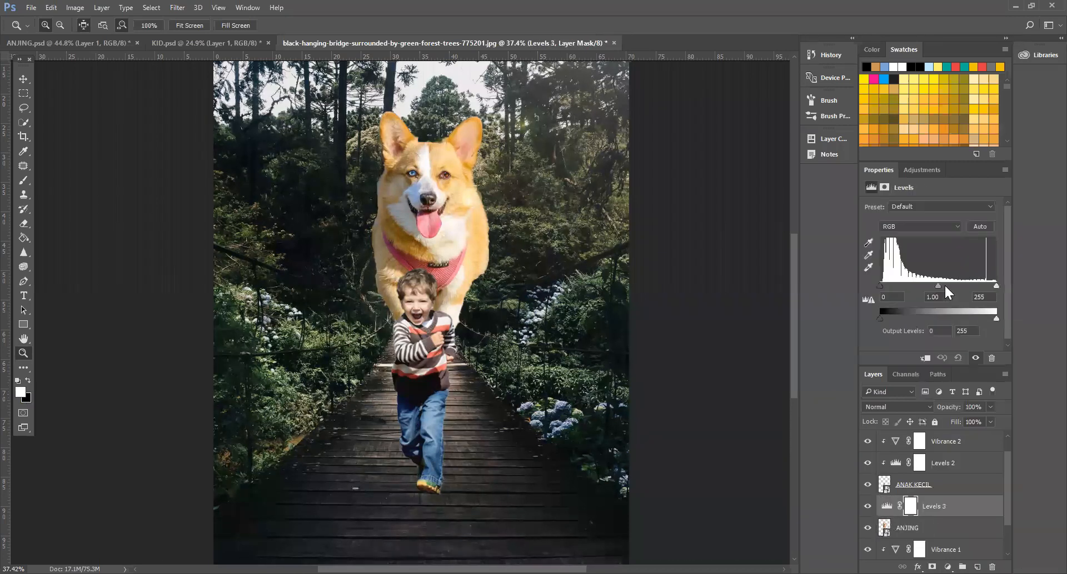
left_click_drag(881, 288, 889, 289)
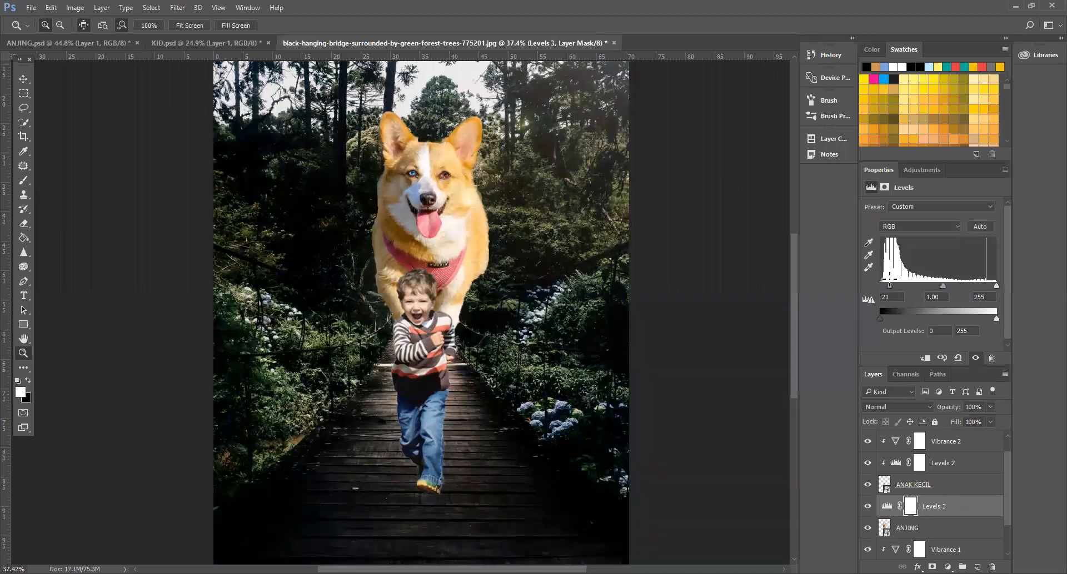
left_click_drag(890, 287, 819, 283)
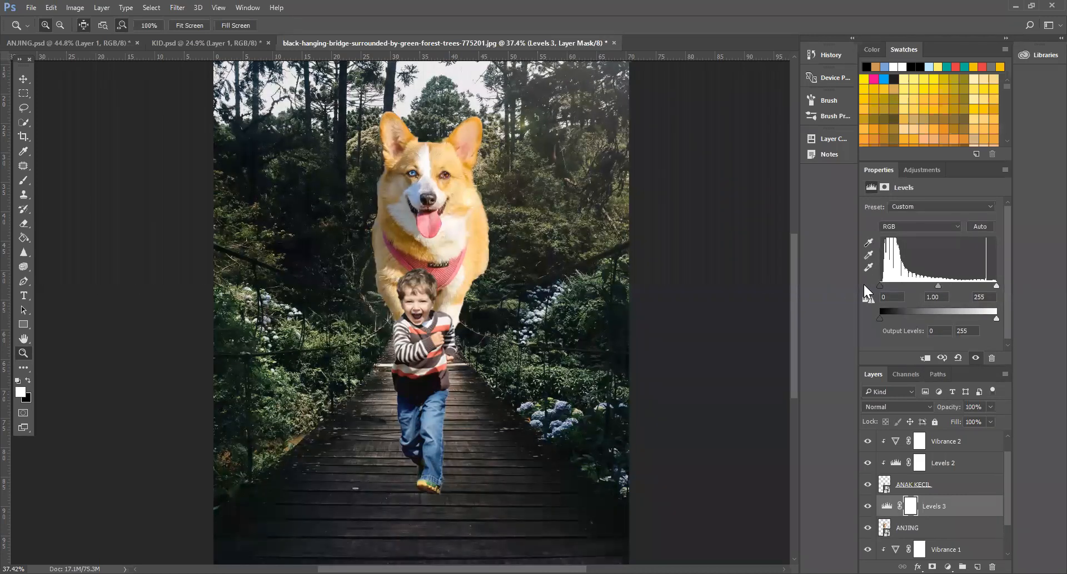
right_click(965, 507)
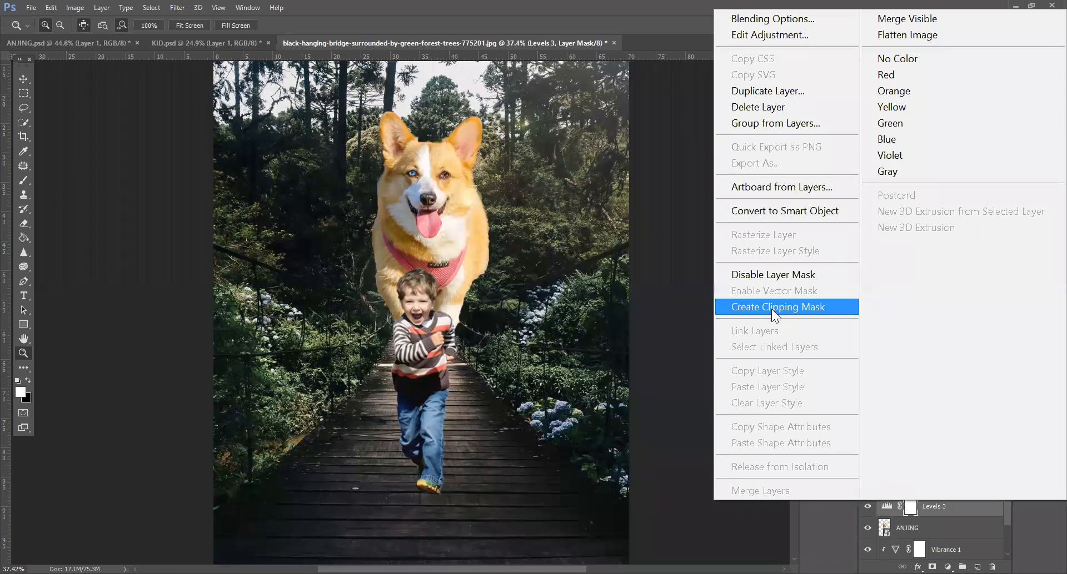
left_click(771, 309)
left_click_drag(888, 285, 886, 286)
key("ctrl+z")
key("ctrl+z")
key("ctrl+z")
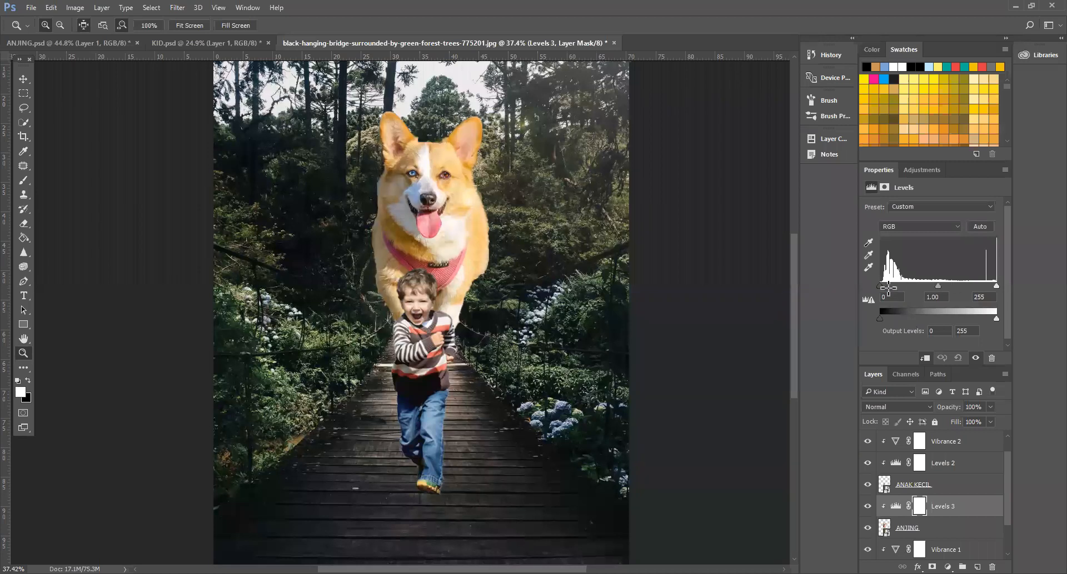
Step: Set the dog's Levels to black input 62, midtone 1.07 and black output 28
left_click_drag(885, 286, 909, 294)
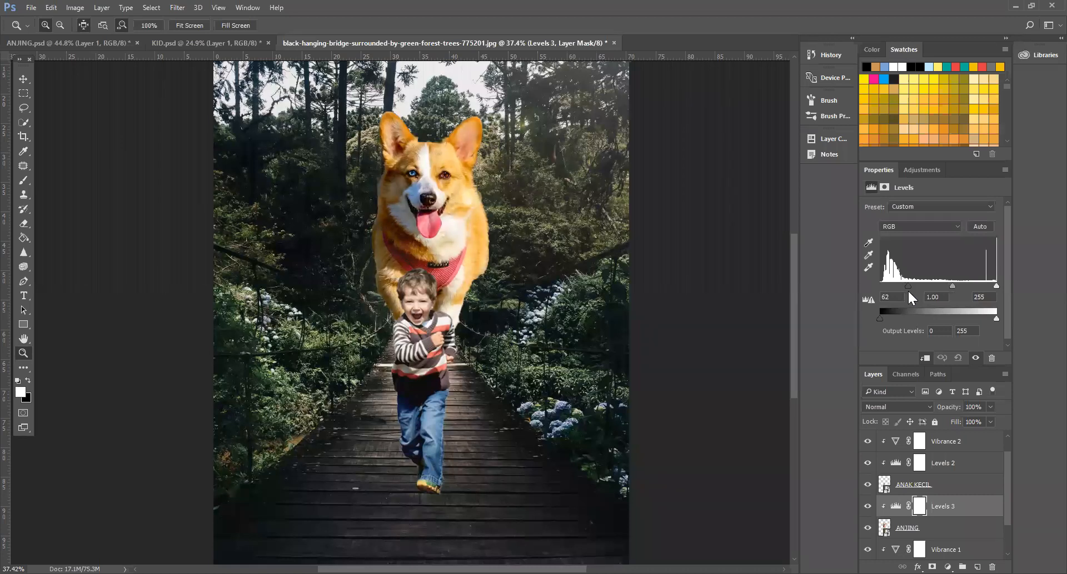
left_click_drag(994, 292, 1019, 297)
left_click_drag(996, 319, 1011, 325)
left_click_drag(880, 319, 886, 319)
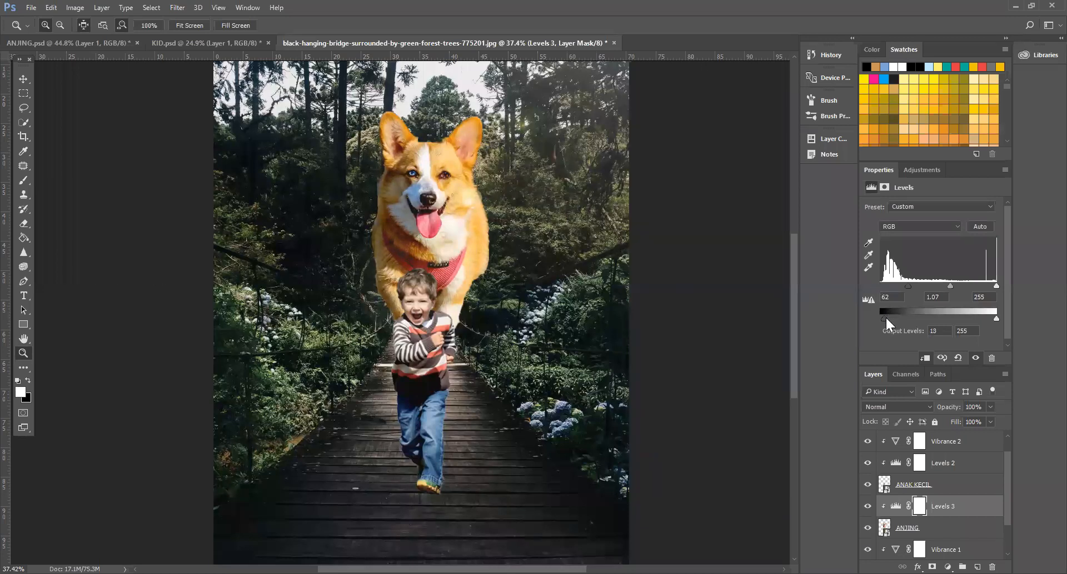
left_click_drag(888, 319, 892, 319)
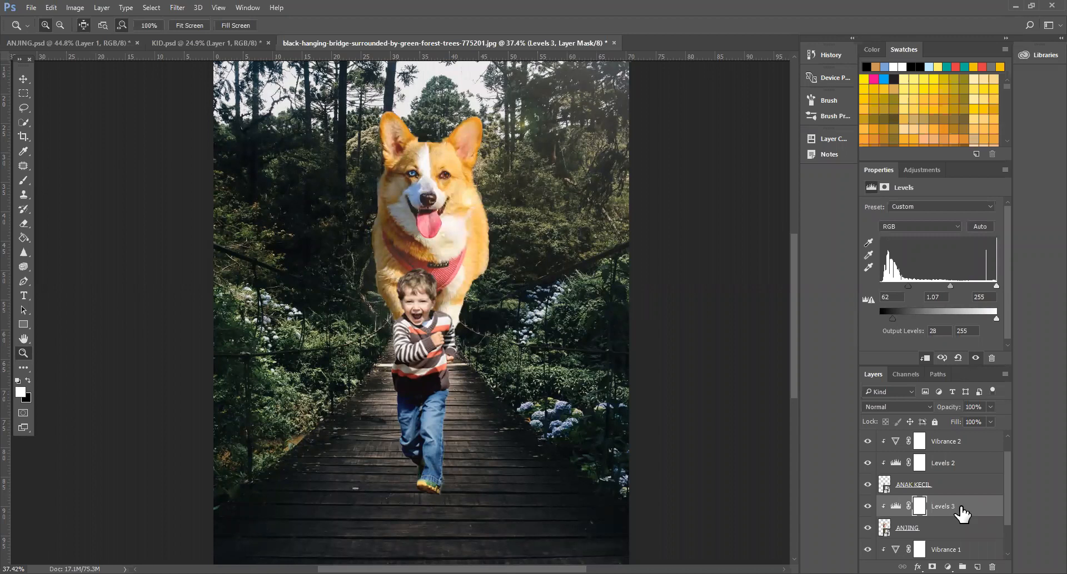
Step: Add a Vibrance adjustment layer above Levels 3 and clip it to the ANJING layer
left_click(947, 567)
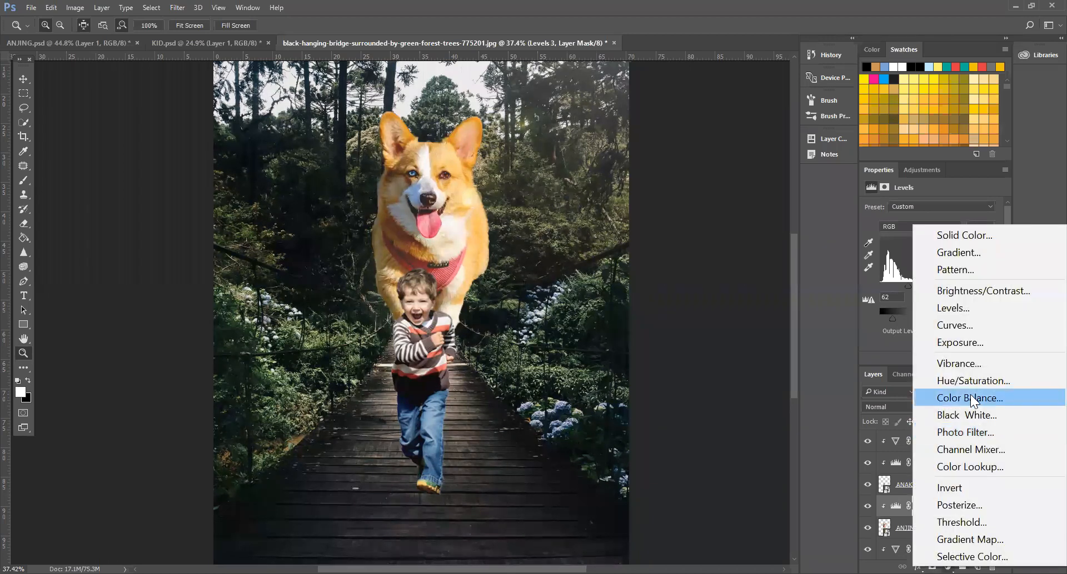
left_click(965, 365)
right_click(945, 500)
left_click(805, 304)
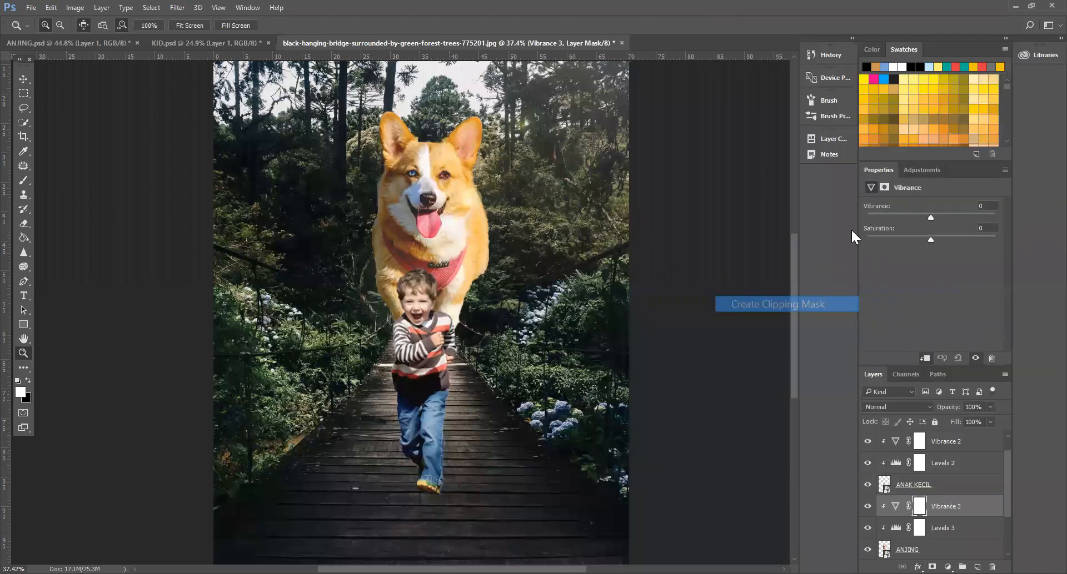
Step: Set the Vibrance 3 adjustment on the dog to vibrance +8 and saturation -7
left_click(931, 240)
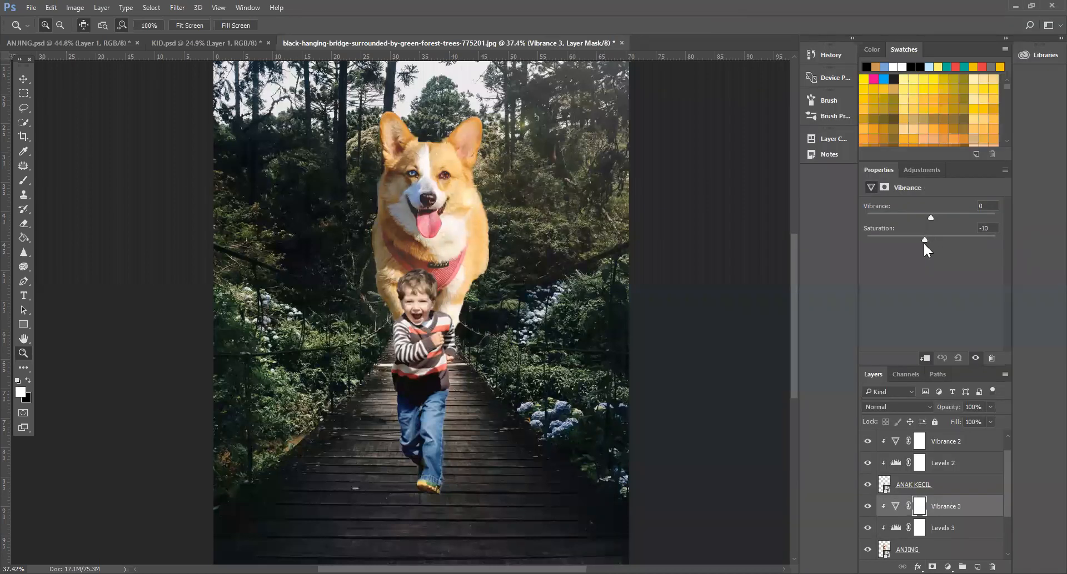
left_click(925, 245)
left_click_drag(931, 220, 931, 244)
Step: Examine how well the dog and the boy blend with the bridge scene, in the whole image and up close
scroll(481, 287, "down", 4)
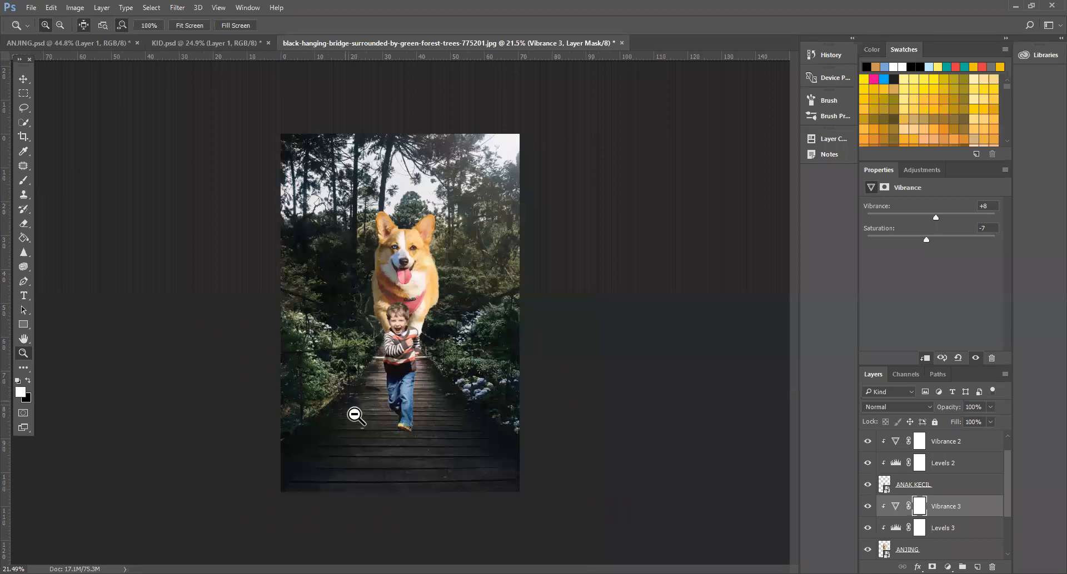
scroll(364, 404, "up", 1)
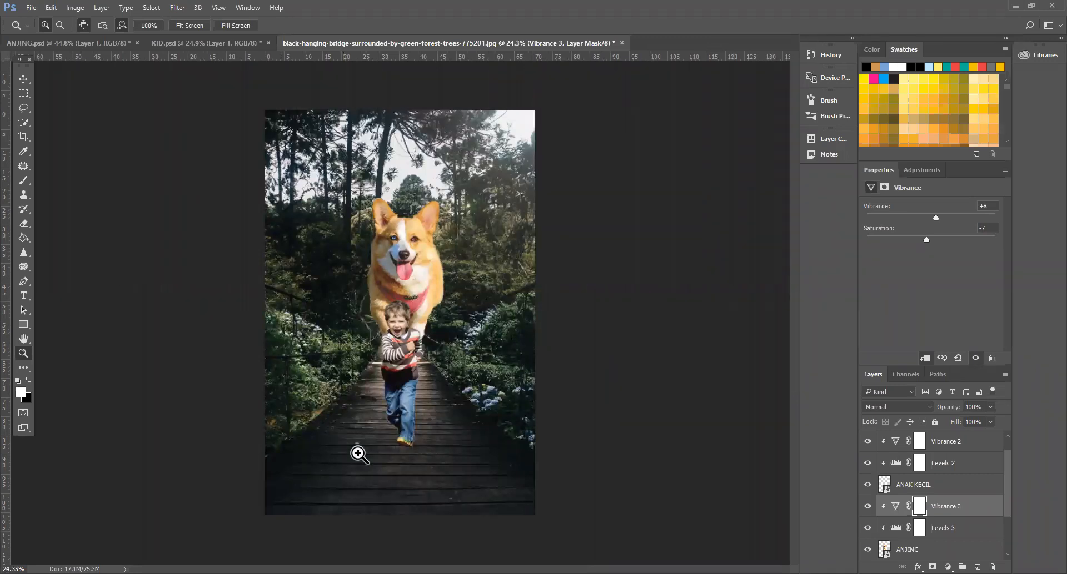
scroll(389, 487, "up", 6)
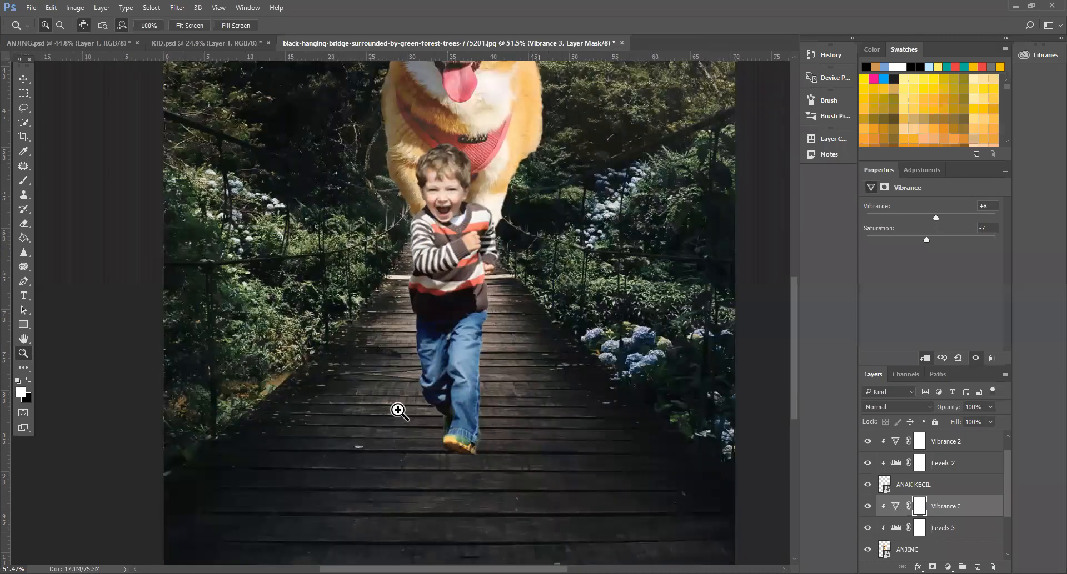
scroll(410, 358, "down", 1)
scroll(368, 262, "up", 2)
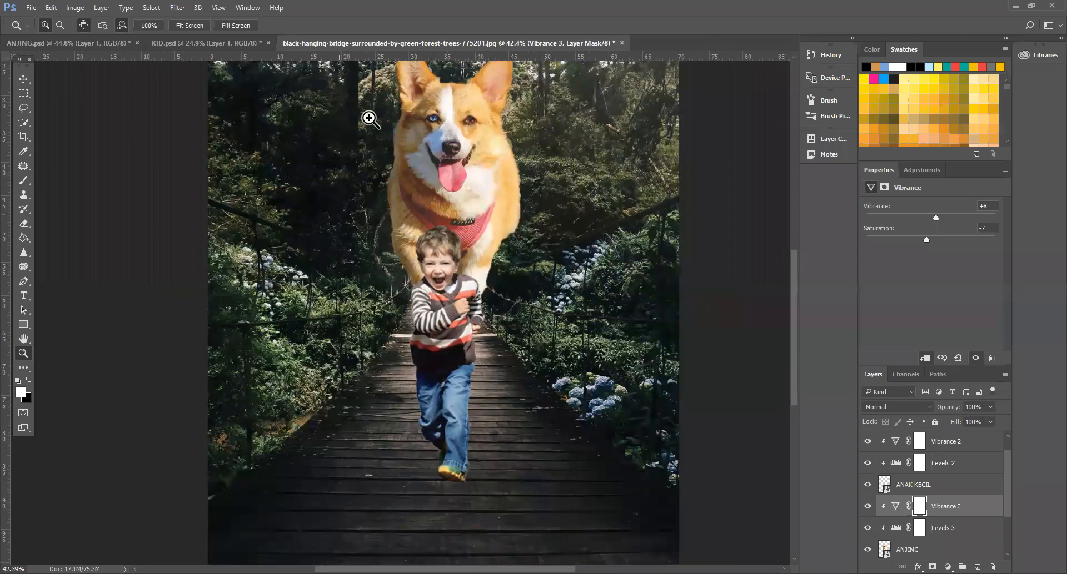
scroll(414, 334, "up", 2)
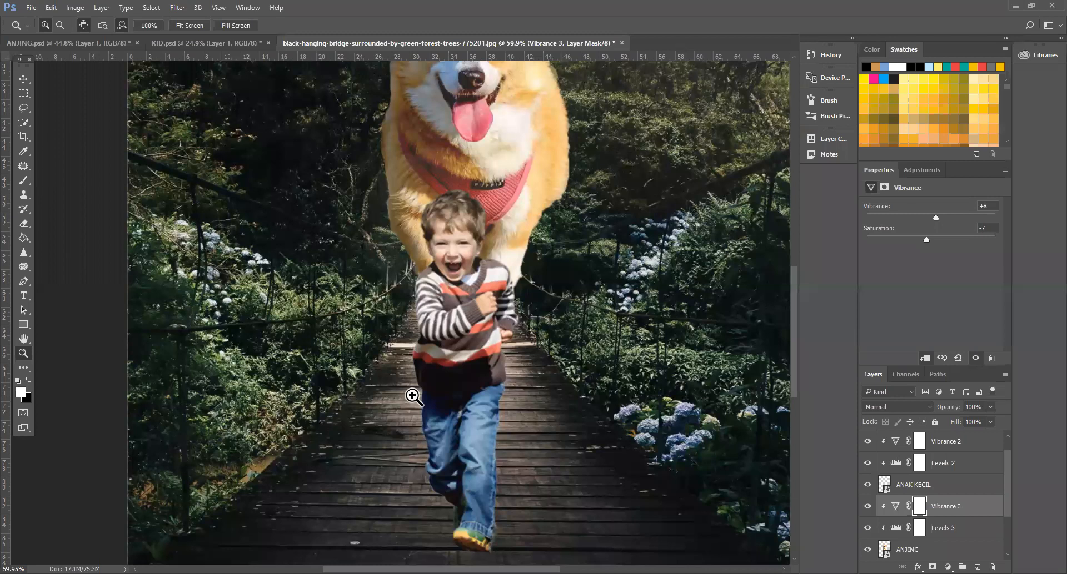
scroll(405, 391, "up", 3)
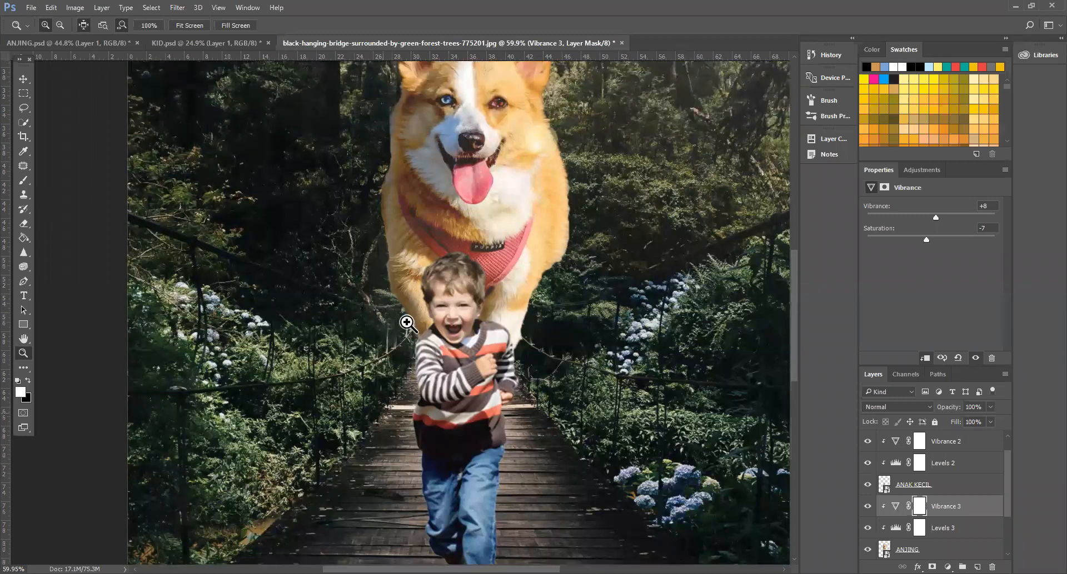
scroll(407, 323, "down", 2)
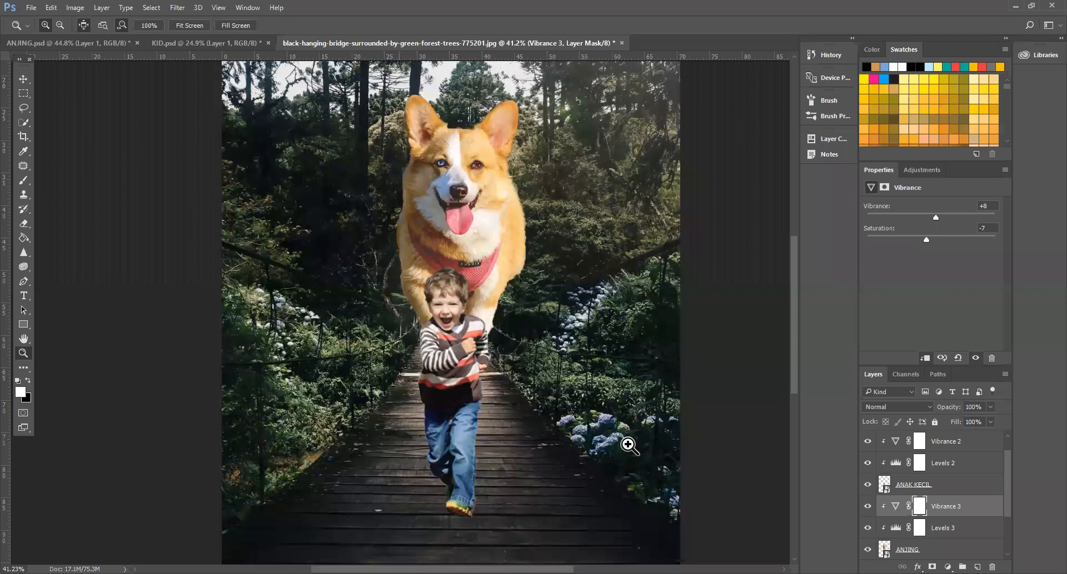
scroll(356, 409, "down", 3)
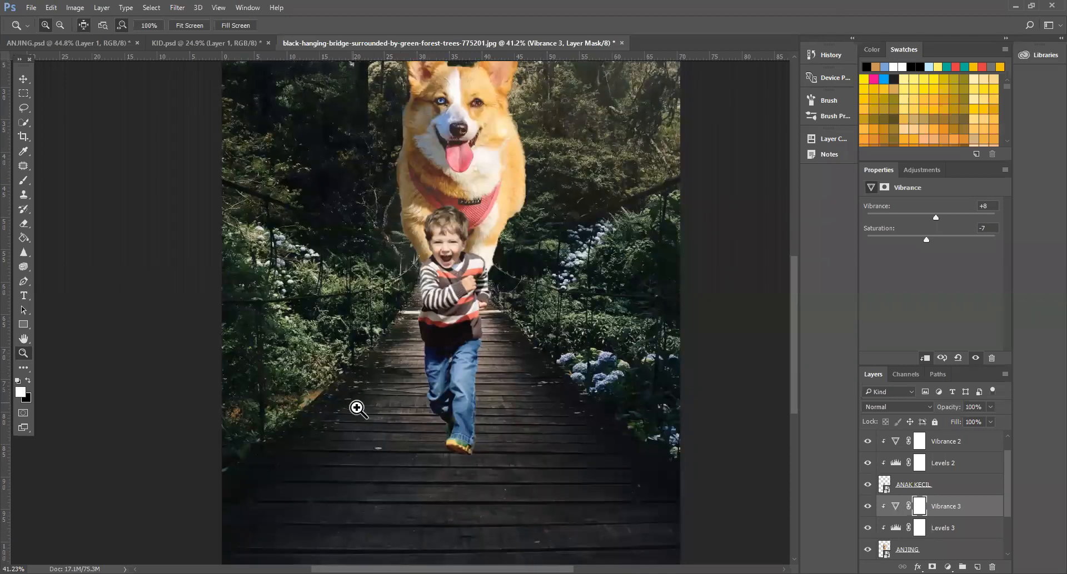
Step: Add a new empty layer clipped to the ANAK KECIL layer and activate the Brush tool
left_click(960, 491)
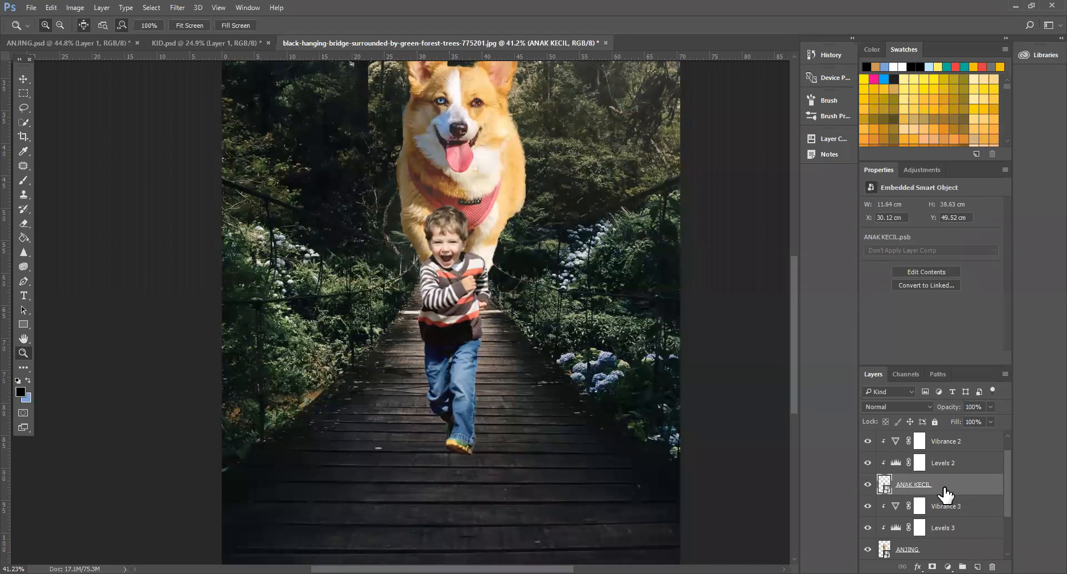
key("ctrl+shift+alt+n")
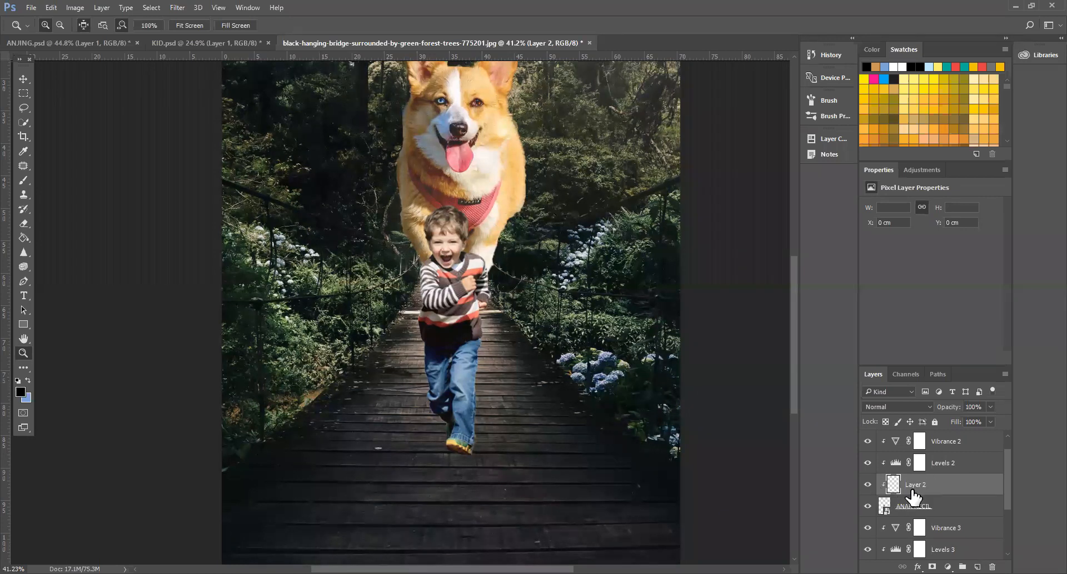
scroll(933, 503, "up", 1)
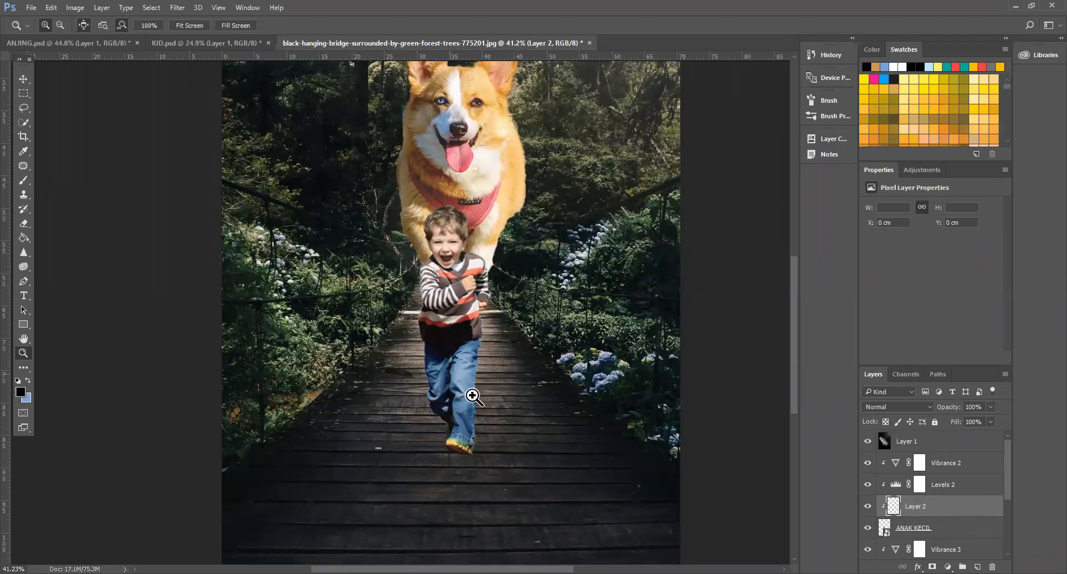
left_click_drag(449, 375, 500, 384)
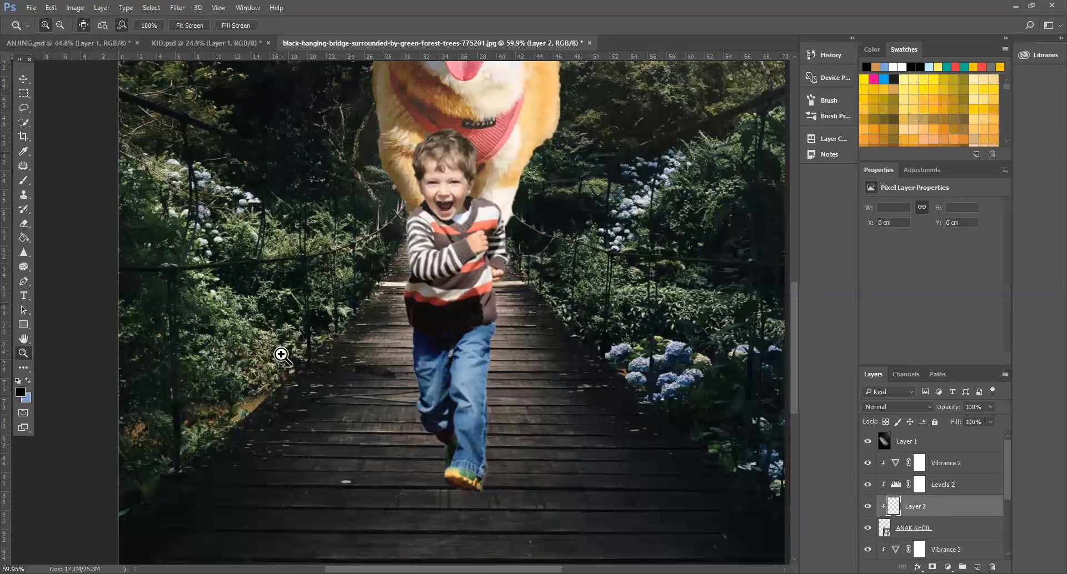
key("b")
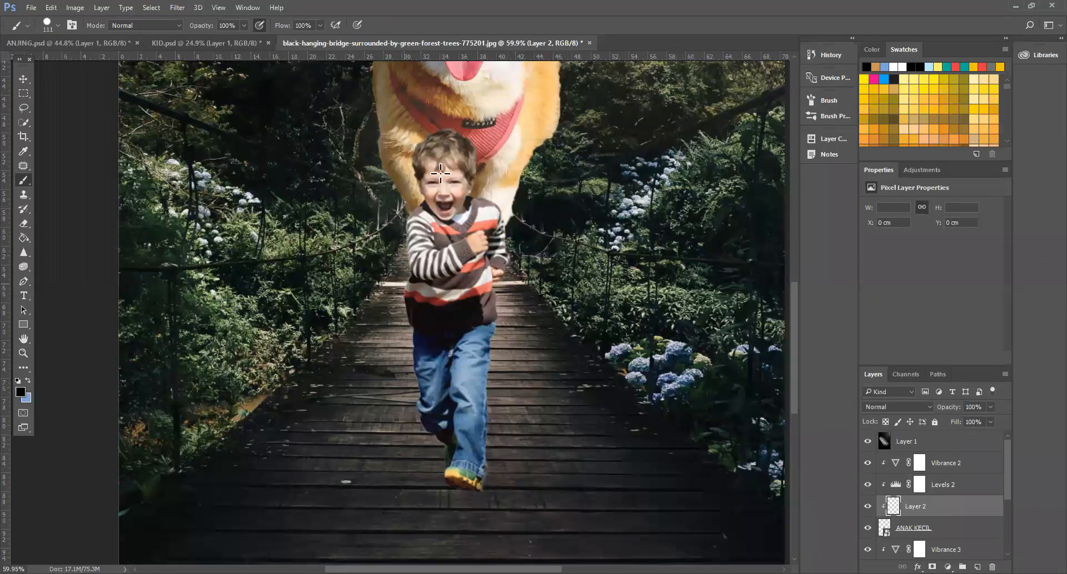
mouse_move(425, 151)
left_mouse_down()
mouse_move(408, 320)
mouse_move(417, 330)
mouse_move(420, 235)
mouse_move(425, 504)
mouse_move(460, 516)
left_mouse_up()
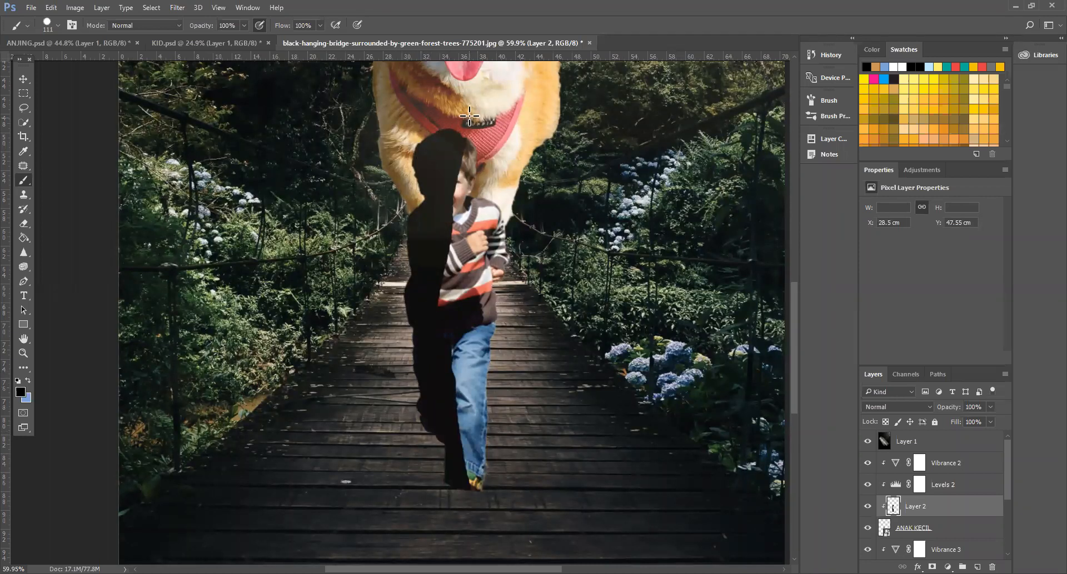
key("ctrl+z")
key("ctrl+alt+z")
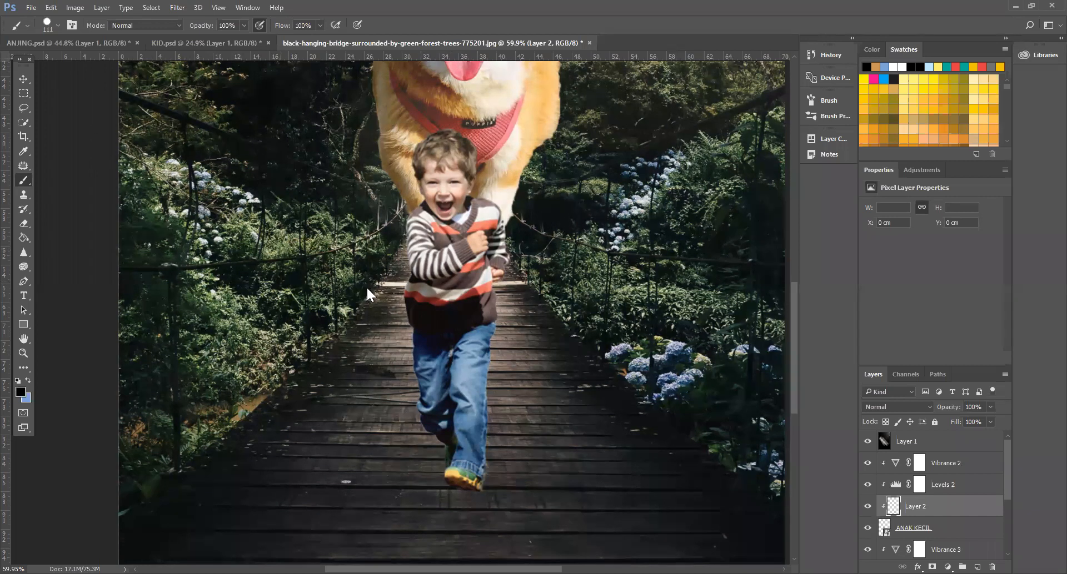
Step: Configure a soft brush with a size of 45 px, 9% hardness and 31% opacity
right_click(286, 241)
left_click_drag(341, 287, 338, 291)
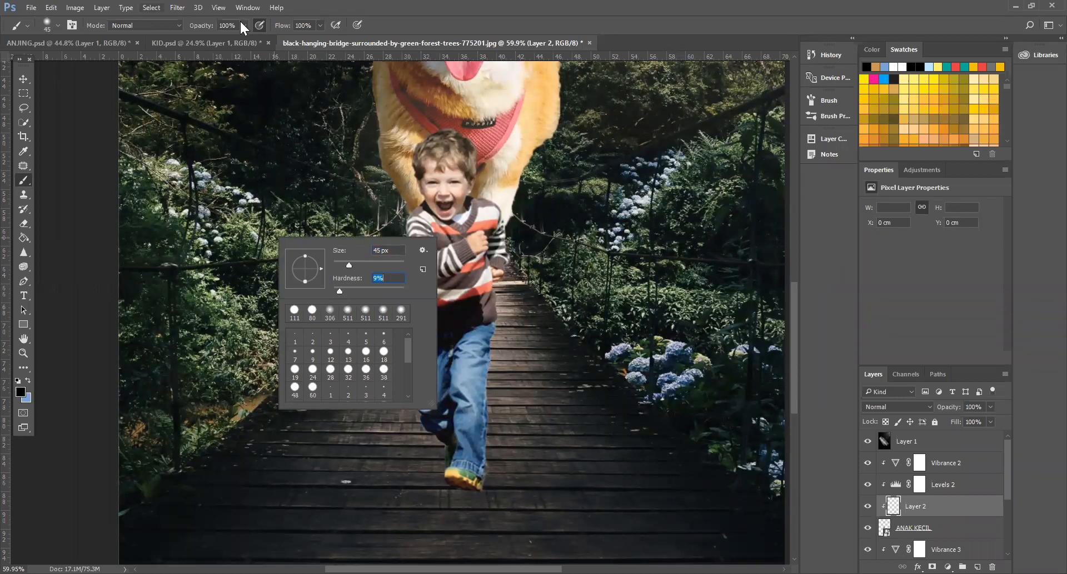
left_click_drag(217, 42, 209, 41)
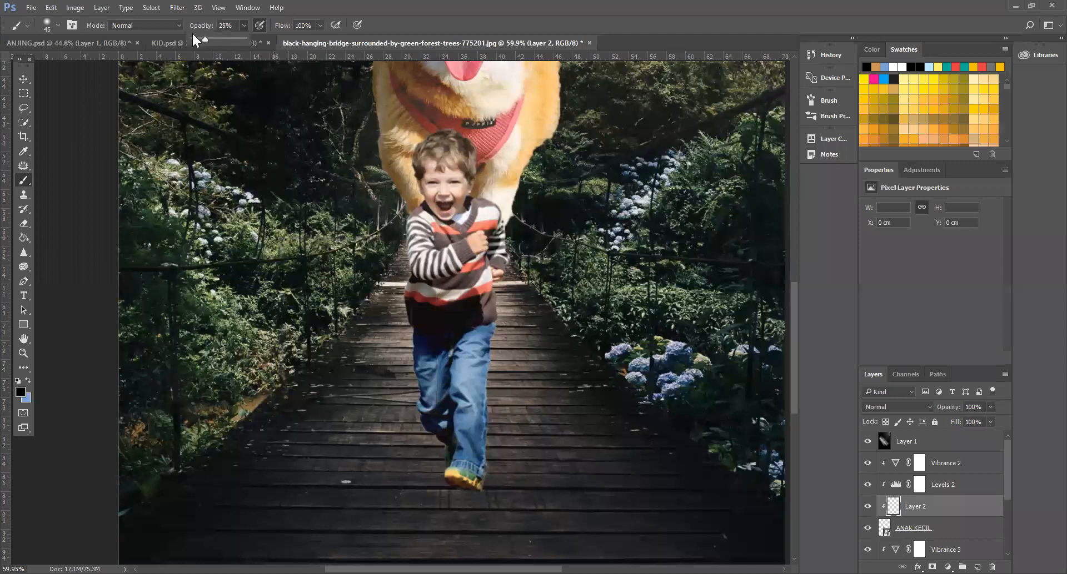
Step: Paint black shading over the boy's rear jeans leg on the clipped layer, undoing unwanted strokes
key("ctrl+space")
left_click_drag(418, 414, 419, 418)
left_click_drag(466, 325, 462, 524)
key("ctrl+z")
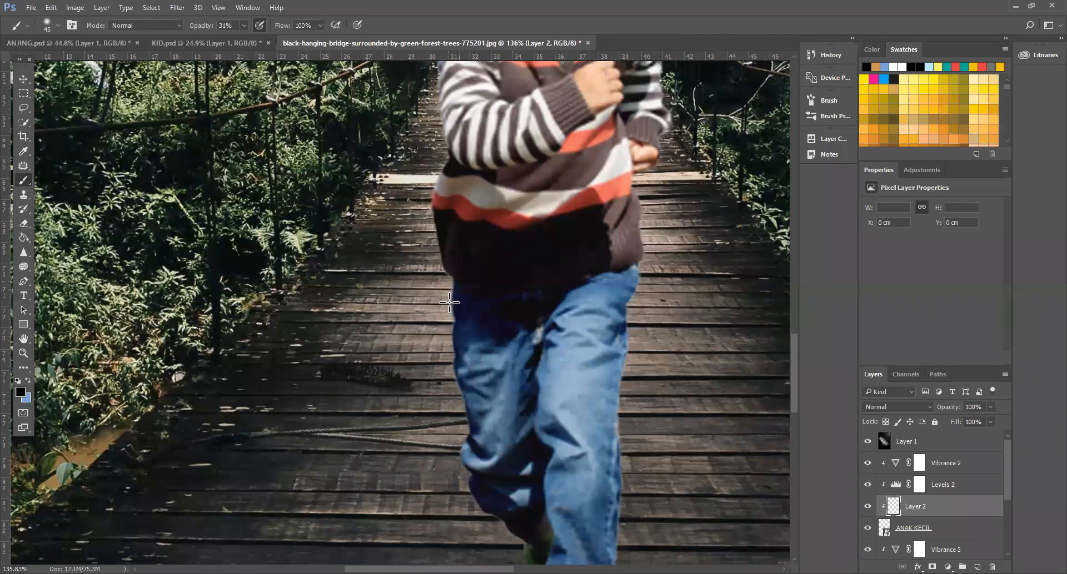
mouse_move(479, 348)
left_mouse_down()
mouse_move(456, 457)
mouse_move(465, 483)
mouse_move(470, 470)
mouse_move(467, 497)
mouse_move(479, 428)
left_mouse_up()
scroll(461, 458, "down", 1)
scroll(478, 475, "down", 1)
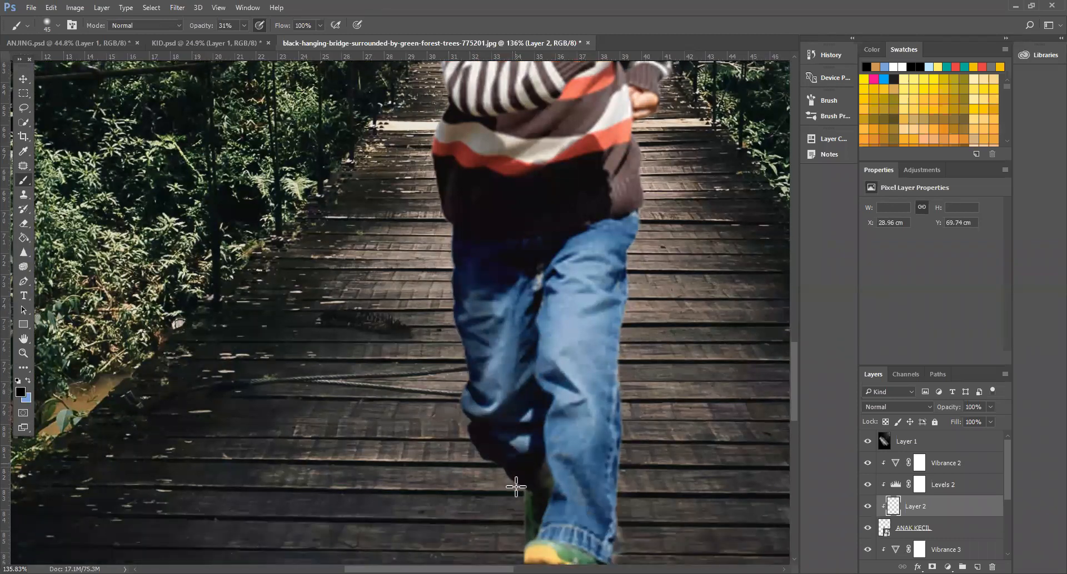
mouse_move(438, 309)
left_mouse_down()
mouse_move(441, 318)
mouse_move(452, 247)
mouse_move(455, 440)
mouse_move(443, 273)
left_mouse_up()
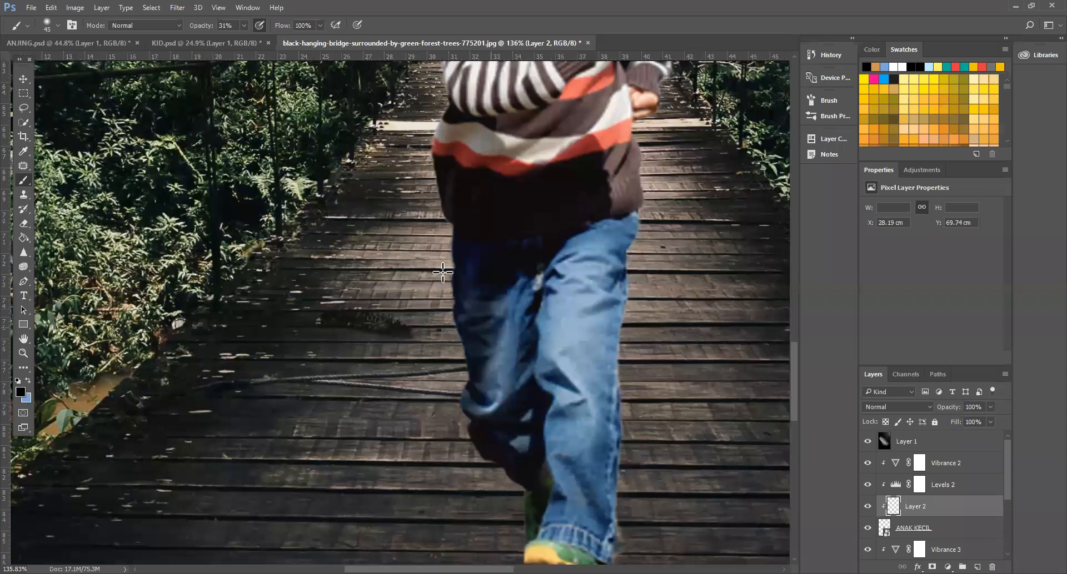
left_click_drag(511, 278, 510, 355)
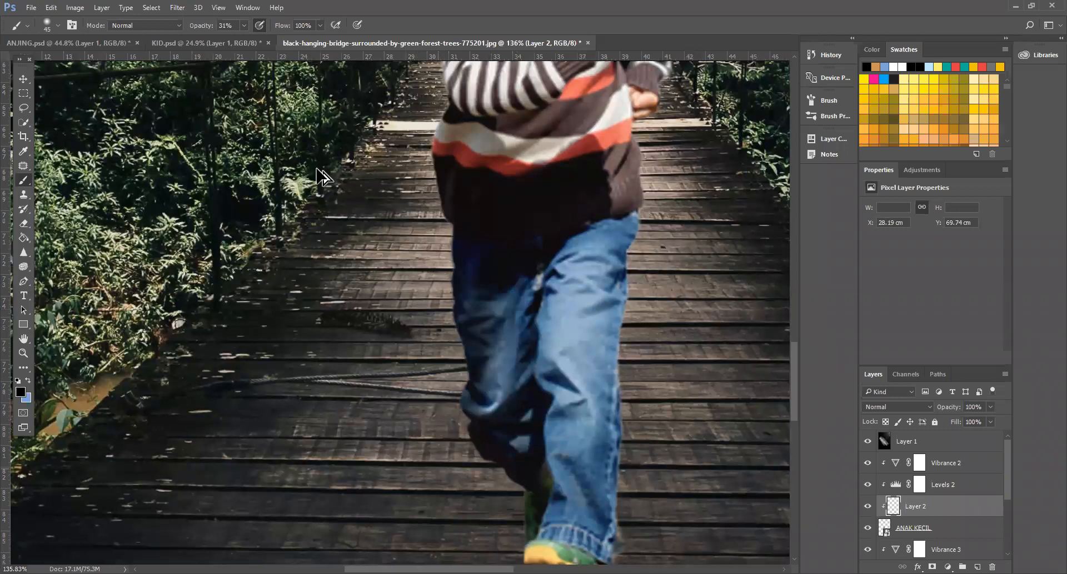
key("ctrl+z")
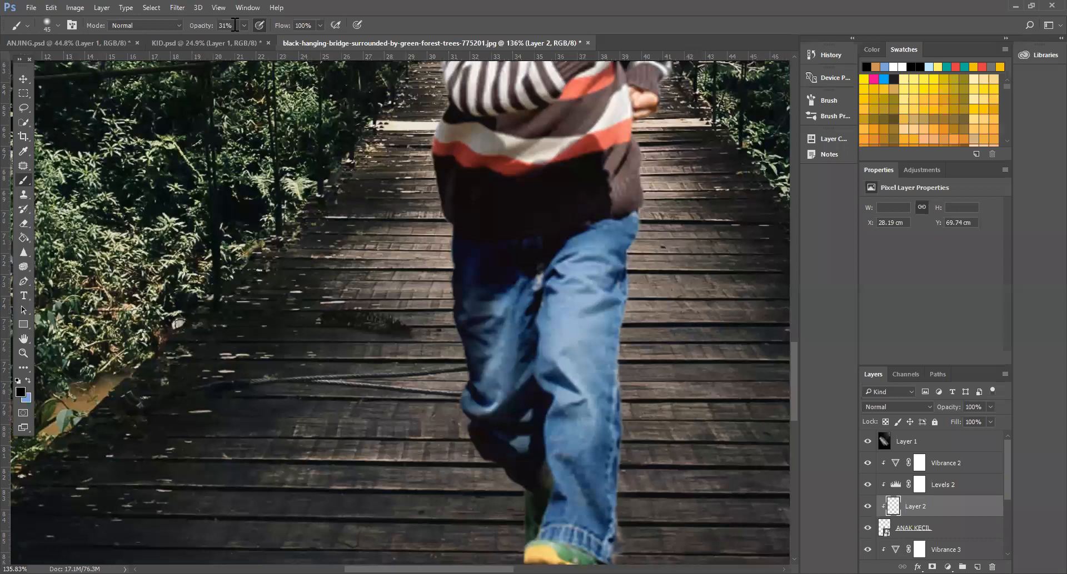
Step: Darken the rear jeans leg and the inner edge between the legs with the brush at 11% opacity
key("1")
key("1")
left_click_drag(522, 240, 500, 408)
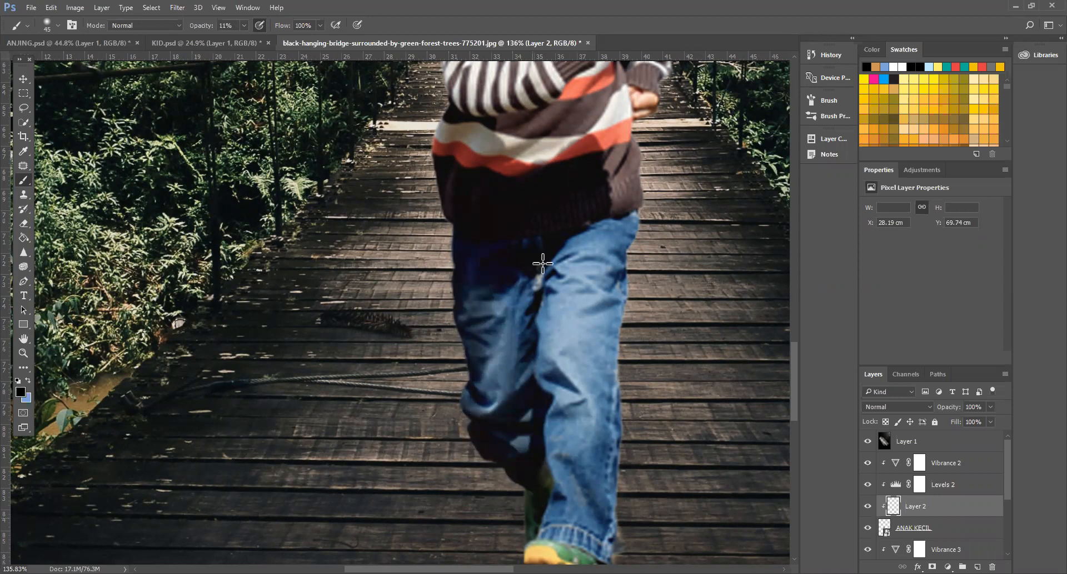
left_click_drag(542, 264, 537, 375)
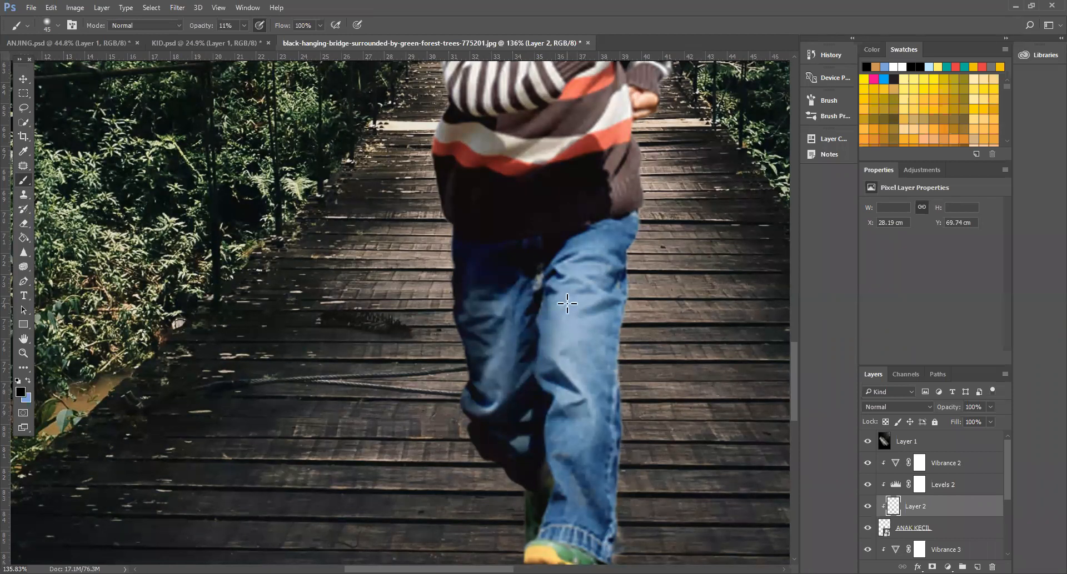
Step: Erase stray shading from the boy's front jeans leg with the Eraser tool
key("e")
left_click(564, 325)
left_click(566, 383)
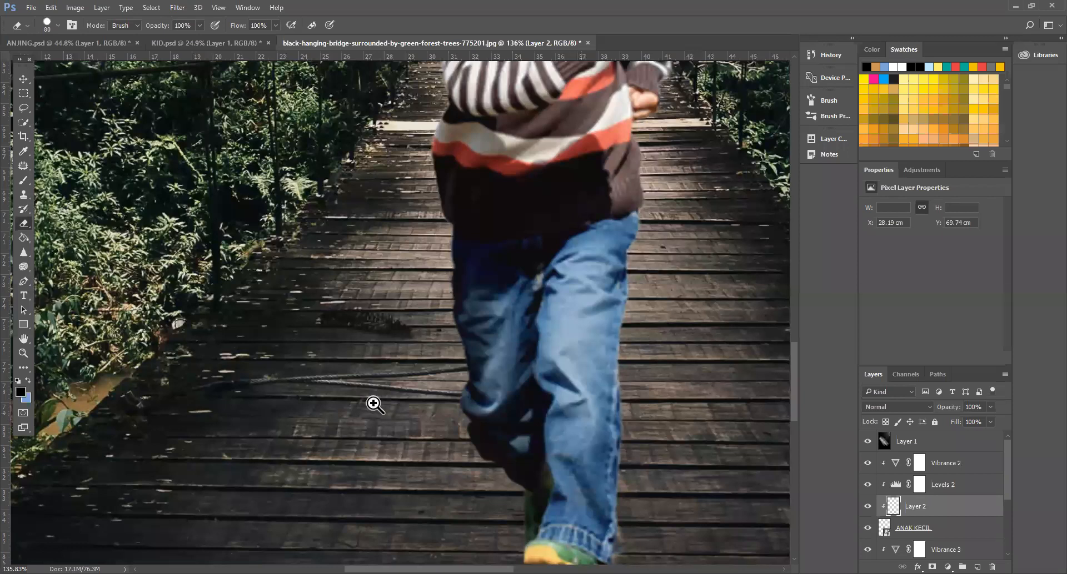
Step: Set Layer 2's blend mode to Linear Burn after comparing it with neighbouring modes
key("ctrl+space")
left_click_drag(836, 415, 786, 378)
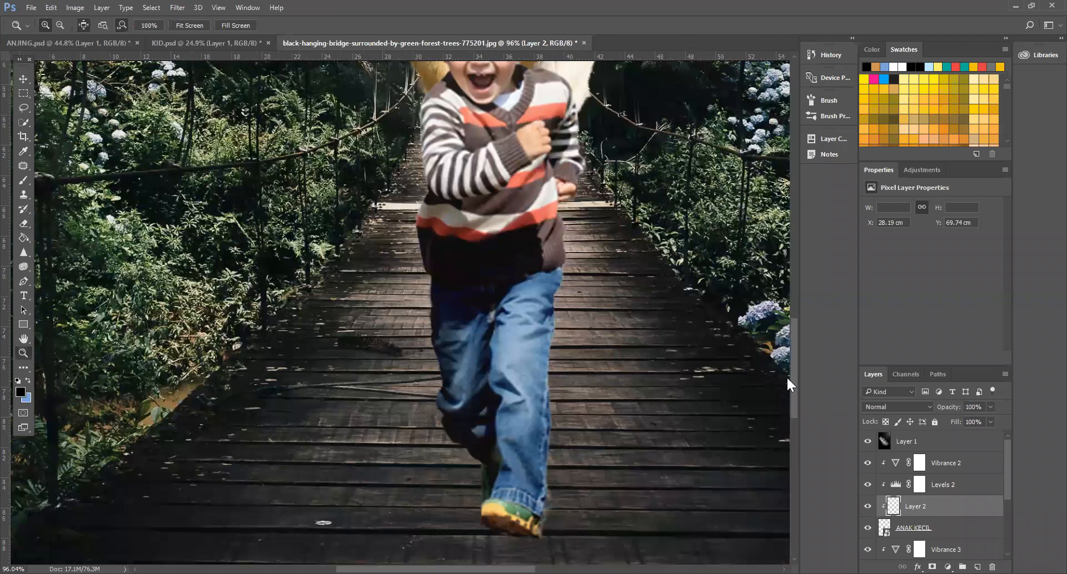
left_click(904, 408)
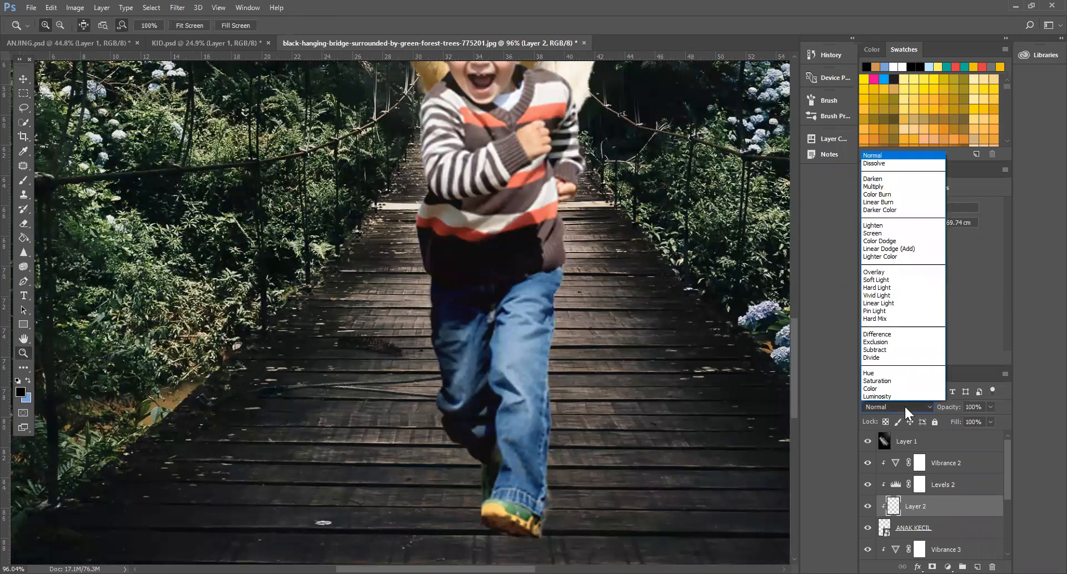
left_click(895, 202)
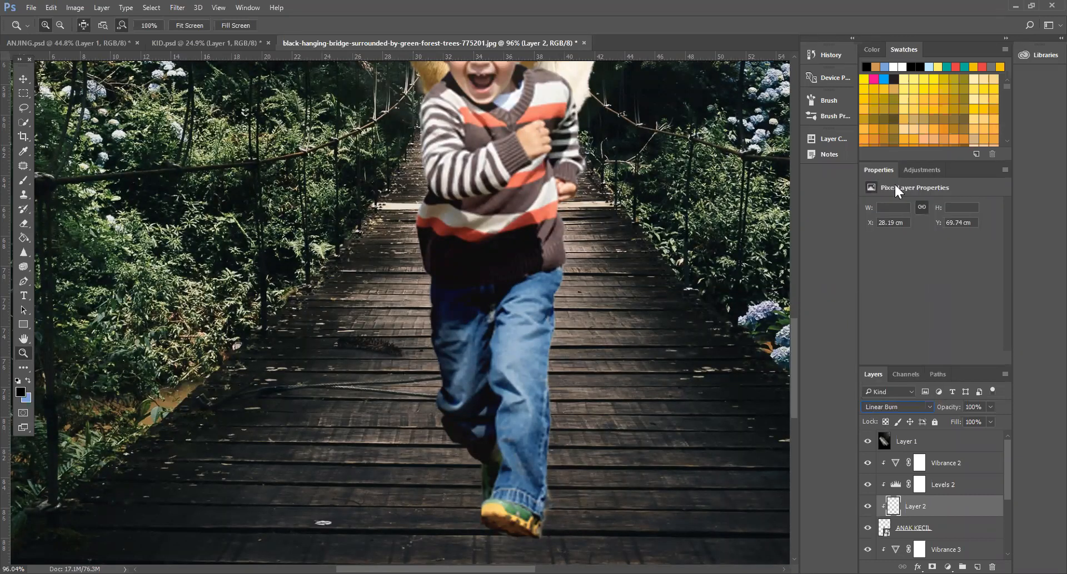
key("Up")
key("Up")
key("Down")
key("Down")
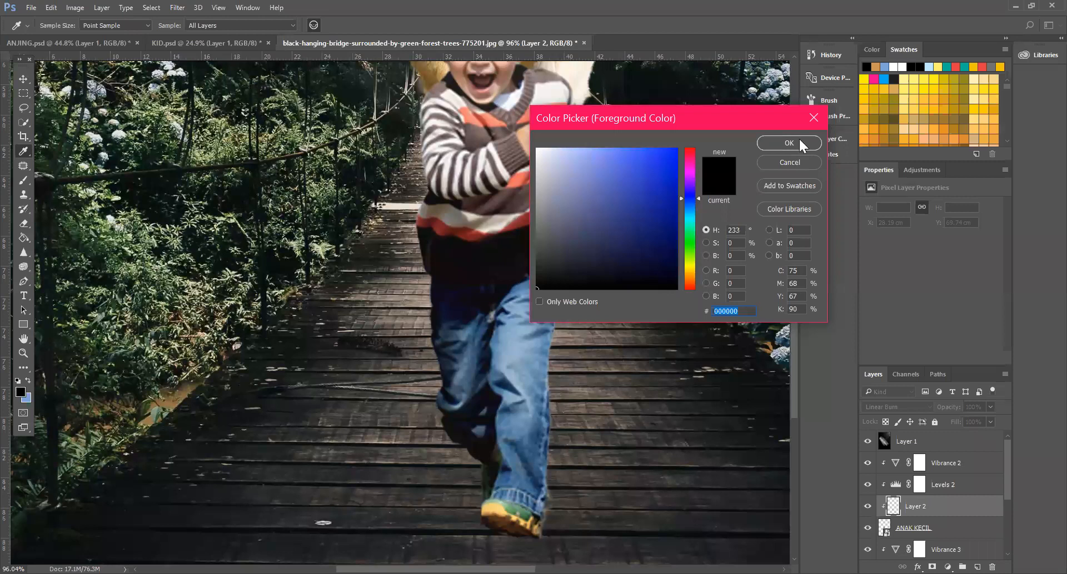
Step: Shade the boy's rear jeans leg with the brush, using dark blue #0a1352 as the foreground colour
type("0a1352")
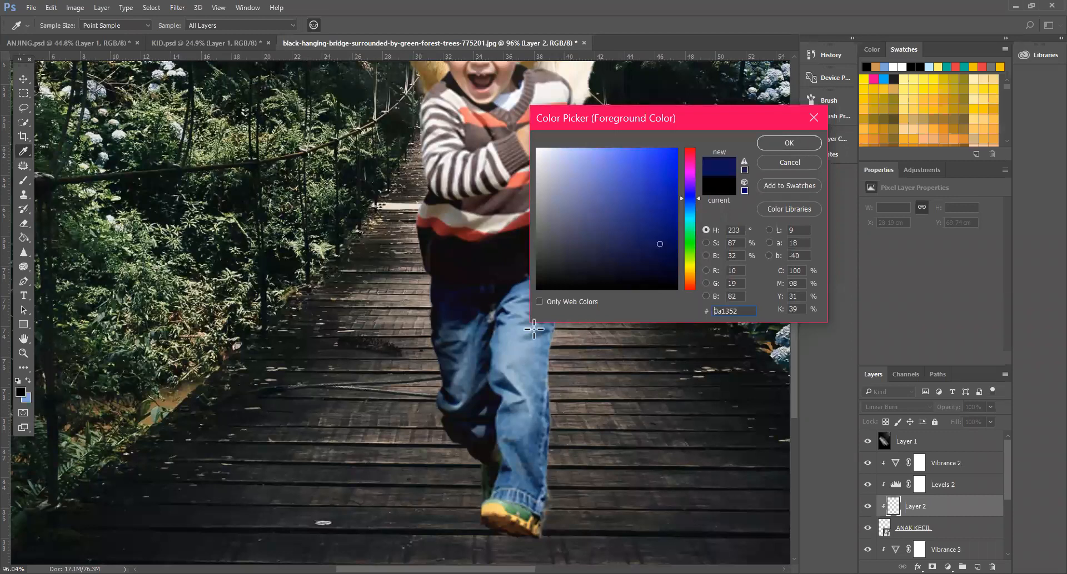
key("Return")
key("z")
key("b")
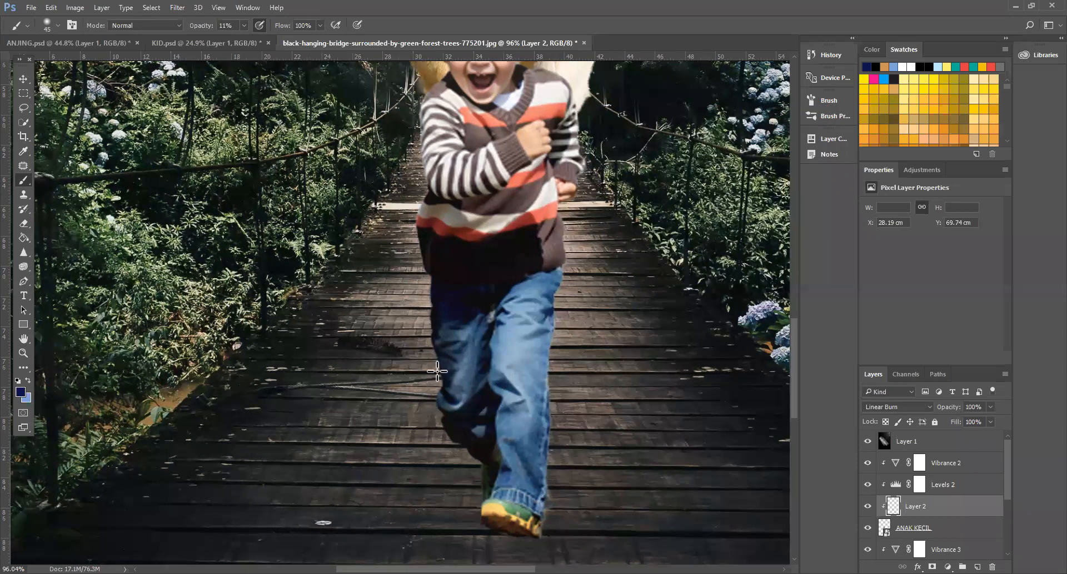
left_click_drag(492, 320, 489, 406)
left_click_drag(478, 338, 495, 434)
Step: Brush dark blue shading along the shadowed sleeve, shoulder and side of the boy's striped sweater
scroll(427, 176, "up", 1)
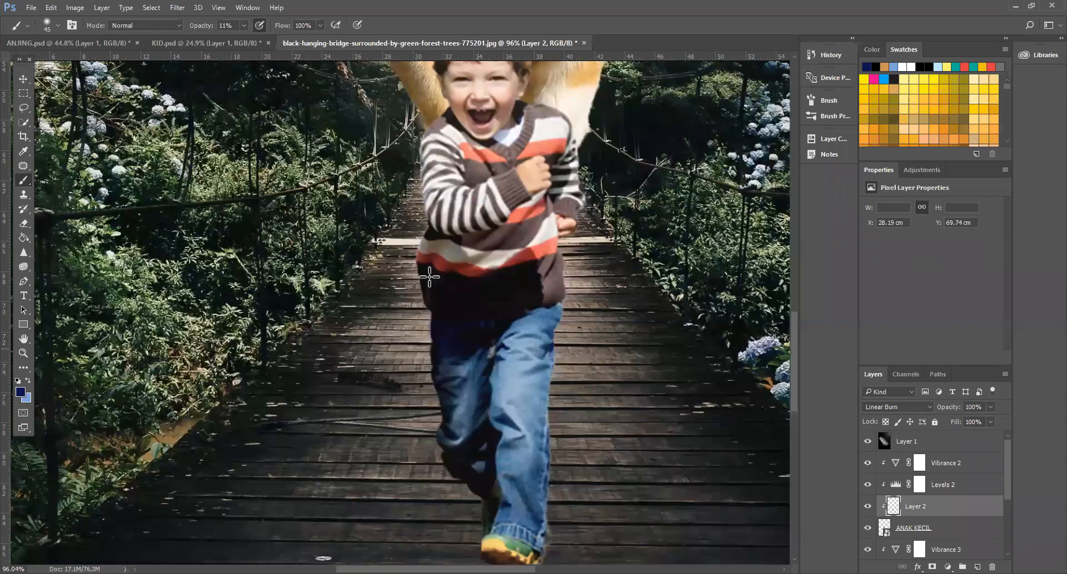
scroll(423, 297, "up", 1)
left_click_drag(424, 167, 428, 269)
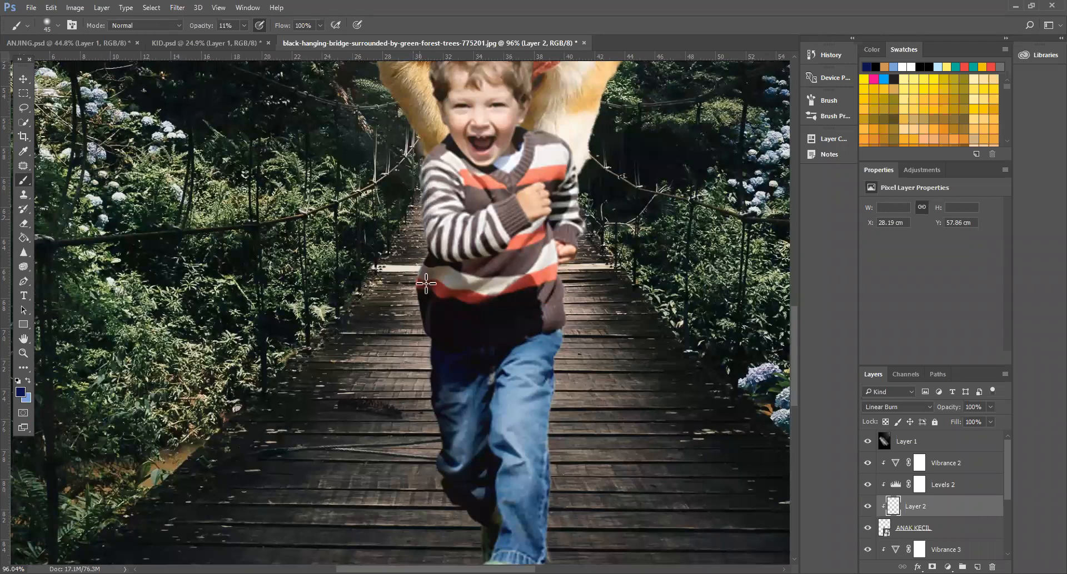
left_click_drag(425, 165, 435, 294)
left_click_drag(419, 142, 470, 280)
left_click_drag(437, 131, 466, 271)
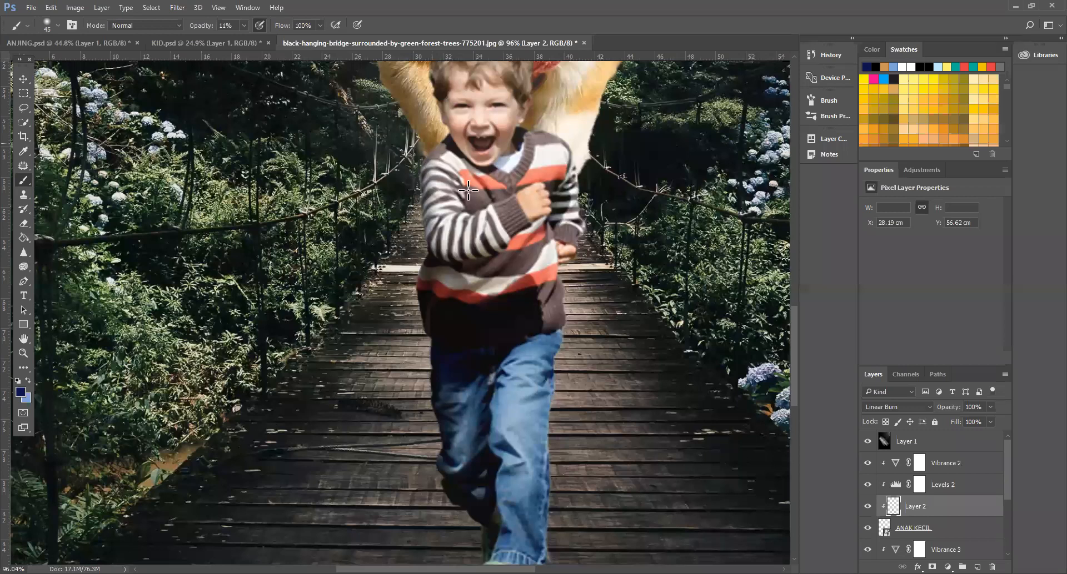
Step: Try shading the boy's sweater shoulder with the dark blue brush at 40% opacity
left_click_drag(428, 147, 432, 179)
left_click(475, 163)
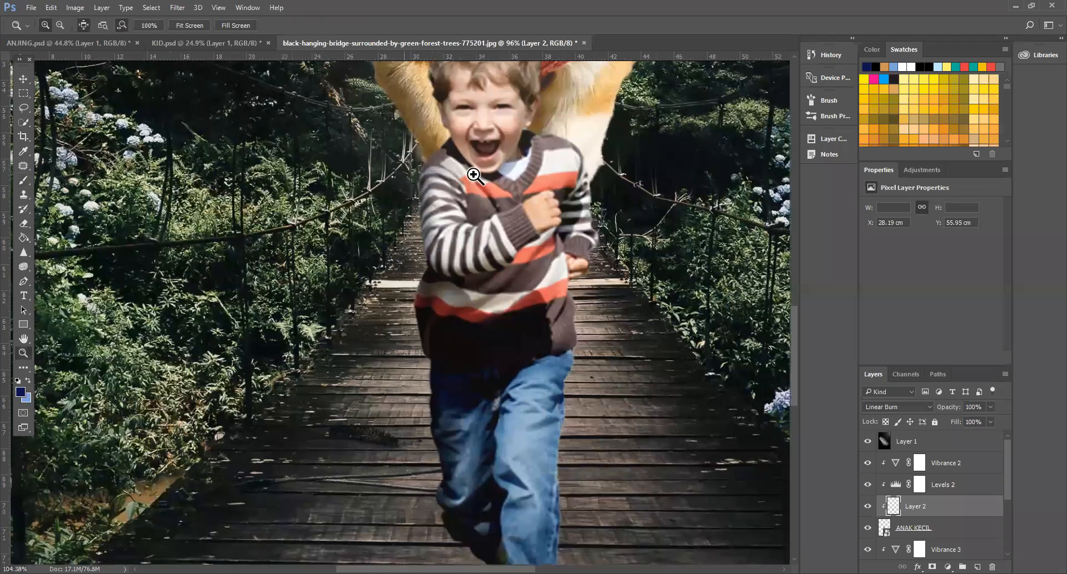
left_click(473, 175)
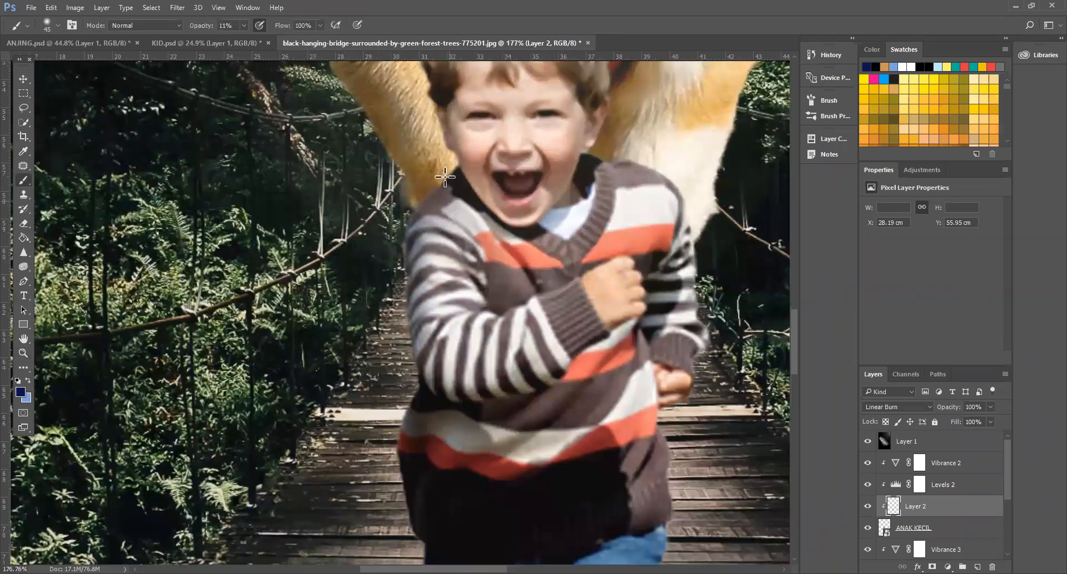
left_click(244, 26)
mouse_move(446, 173)
left_mouse_down()
mouse_move(479, 233)
mouse_move(484, 215)
left_mouse_up()
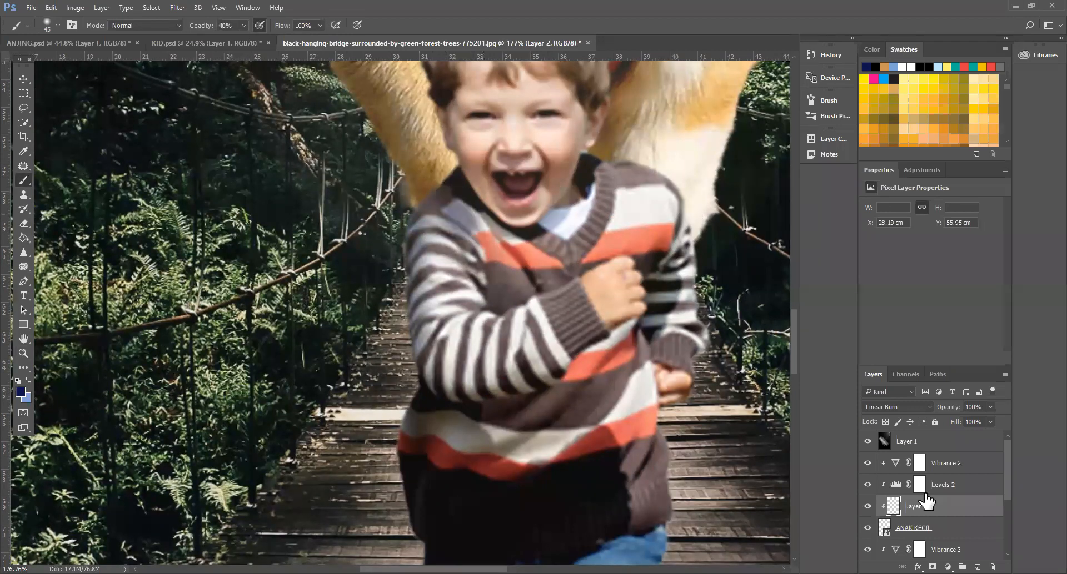
key("ctrl+z")
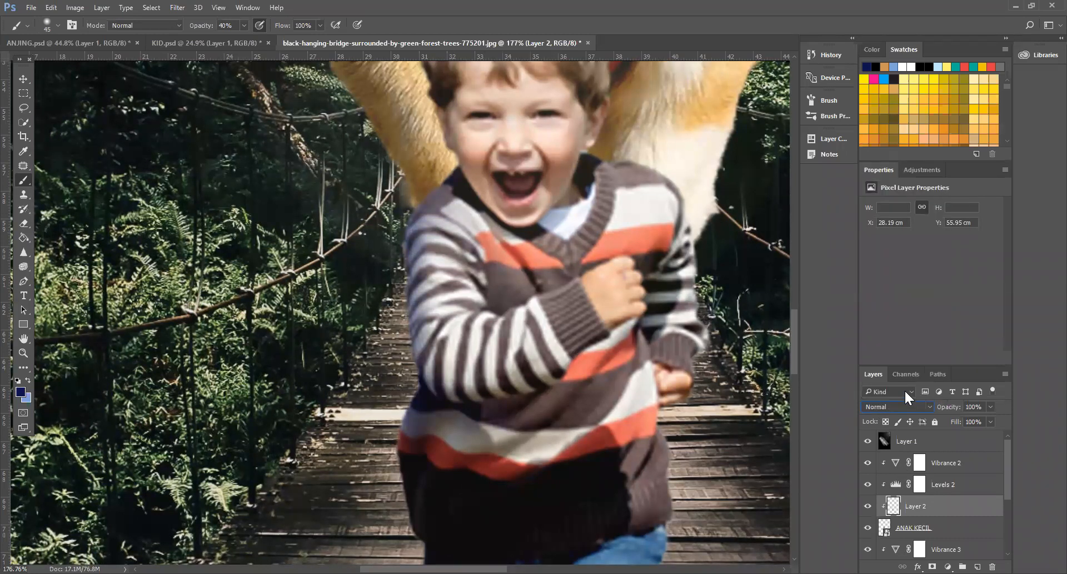
Step: Compare Layer 2's shading through the blend modes from Normal to Luminosity, returning it to Linear Burn
key("Down")
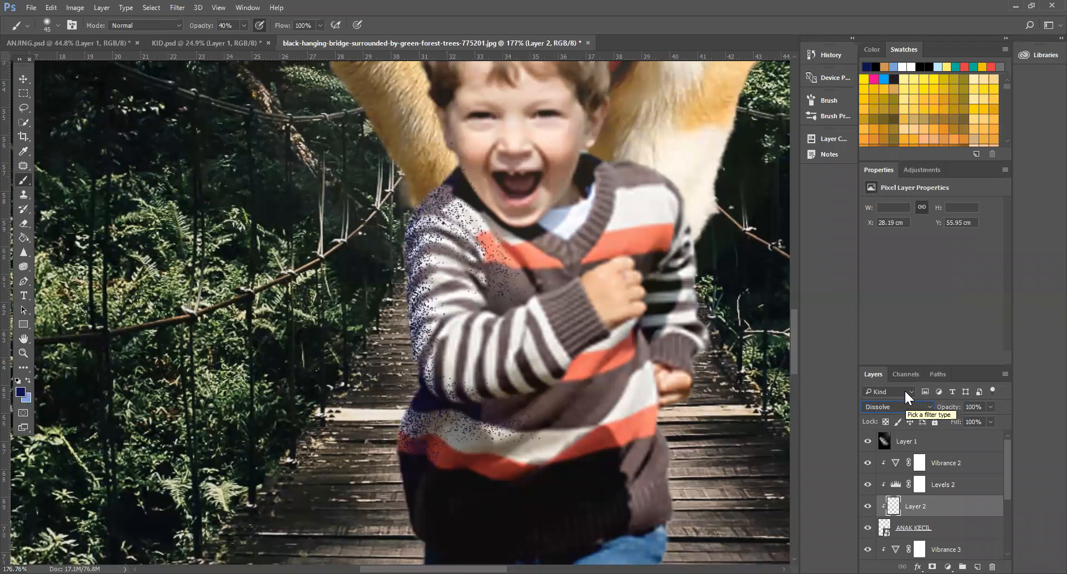
key("Down")
key("Down")
key("Down")
key("Down")
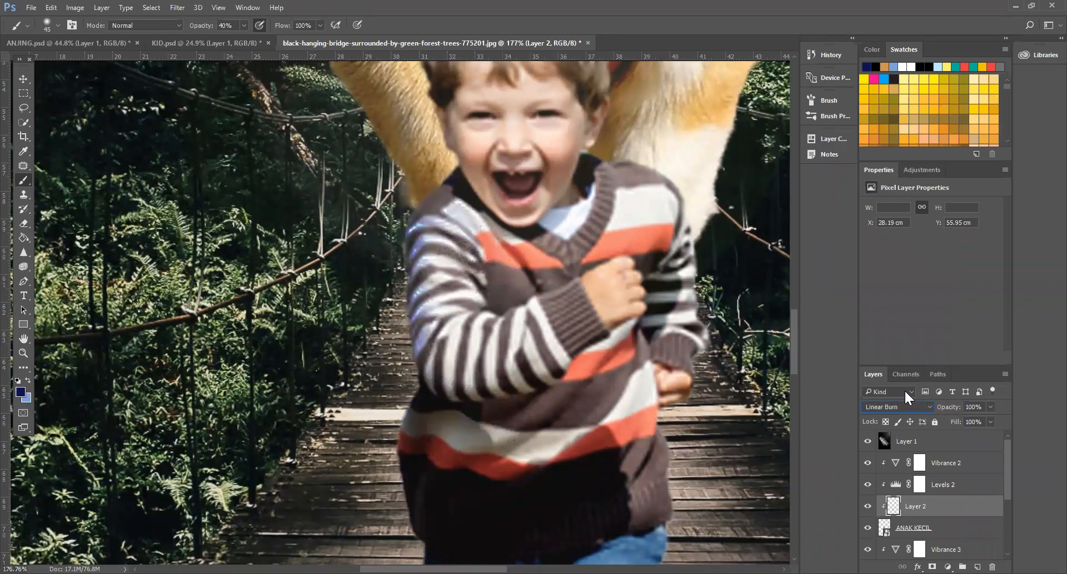
key("Down")
key("Down")
key("Down")
key("Down")
key("Down")
key("Down")
key("Down")
key("Down")
key("Down")
key("Down")
key("Down")
key("Down")
key("Down")
key("Down")
key("Down")
key("Down")
key("Down")
key("Down")
key("Down")
key("Down")
key("Down")
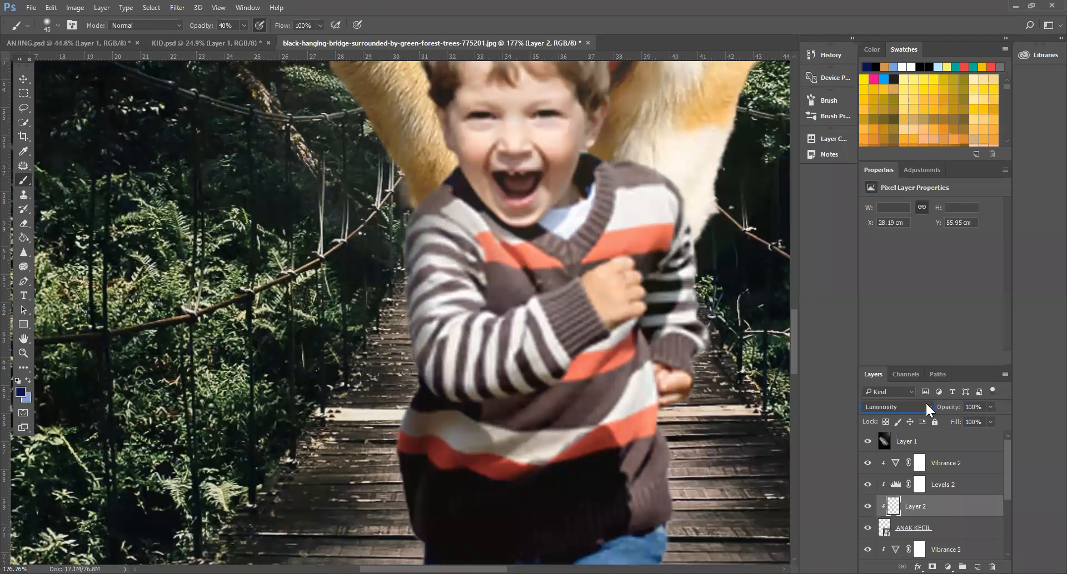
left_click(925, 401)
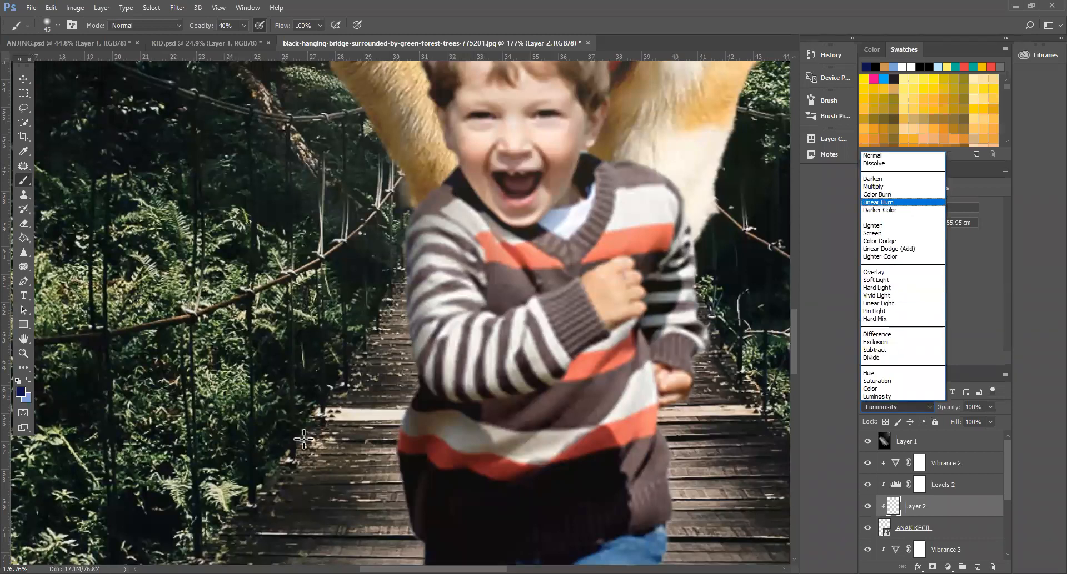
key("Return")
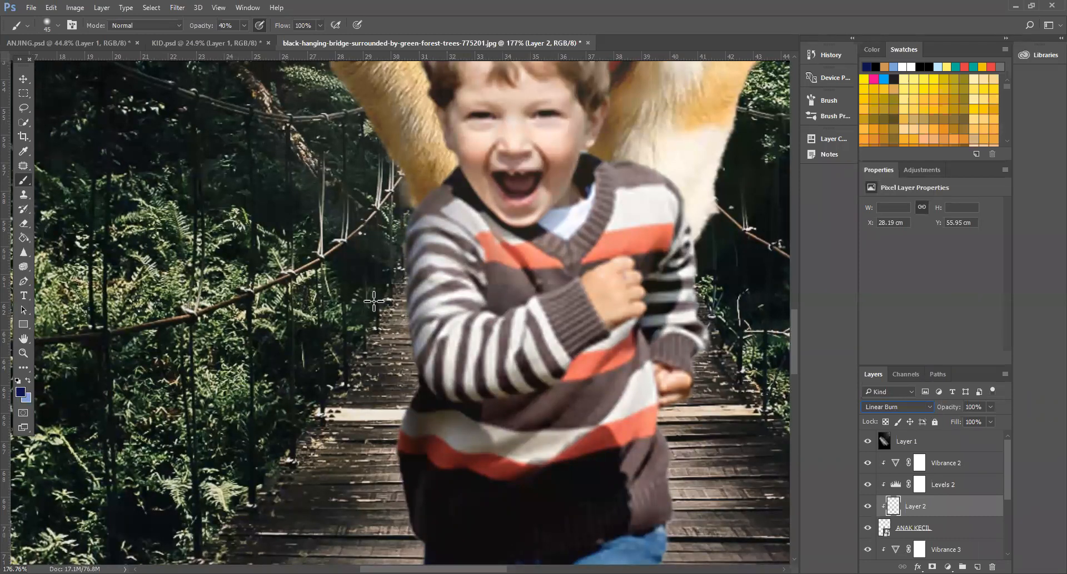
Step: Shade the boy's shadowed sleeve and sweater on Layer 2 with a black brush at 26% opacity
left_click_drag(413, 208, 391, 324)
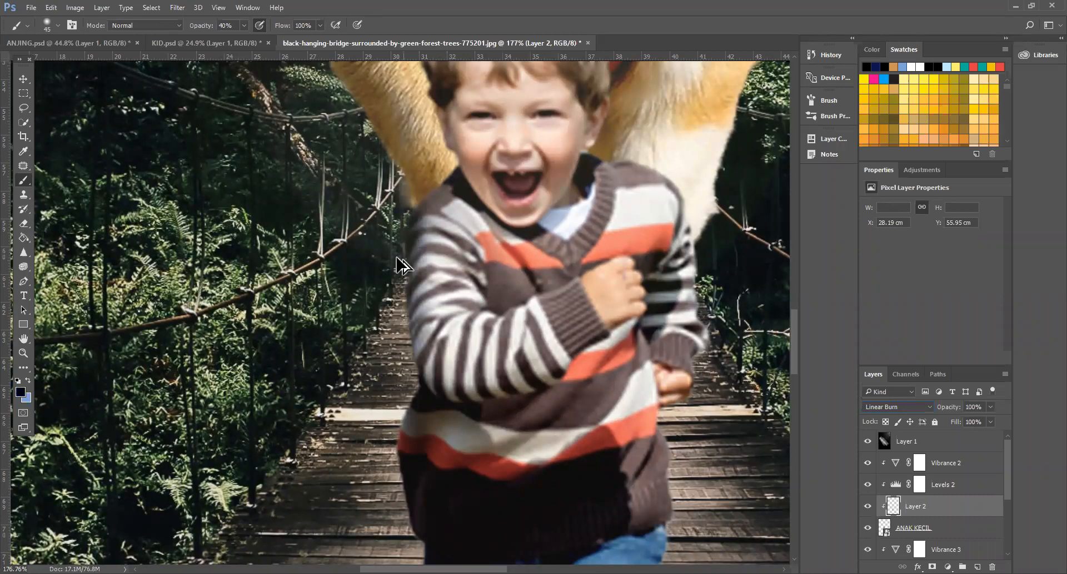
left_click_drag(404, 266, 417, 428)
key("ctrl+z")
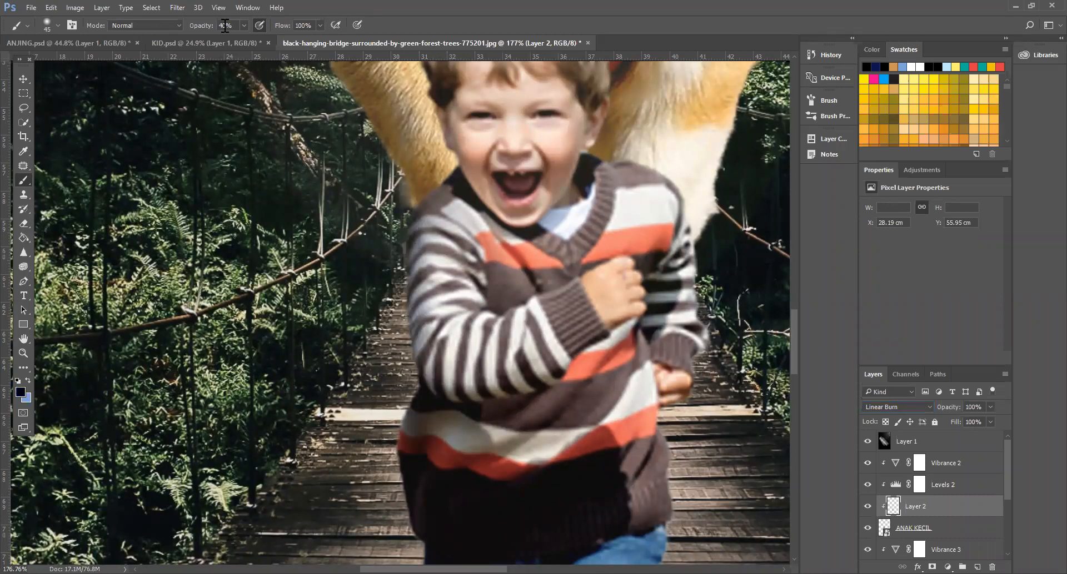
left_click_drag(243, 25, 231, 38)
mouse_move(428, 408)
left_mouse_down()
mouse_move(413, 245)
mouse_move(427, 188)
mouse_move(455, 175)
mouse_move(528, 220)
left_mouse_up()
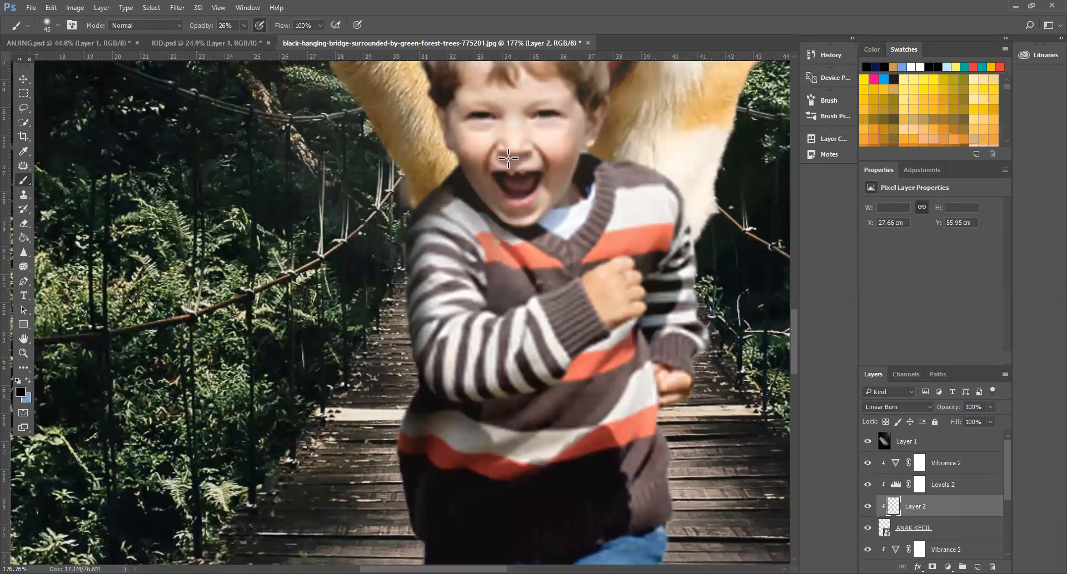
Step: Erase stray shading from the boy's cheek and mouth area with the Eraser tool
key("e")
mouse_move(488, 131)
left_mouse_down()
mouse_move(515, 188)
mouse_move(503, 164)
left_mouse_up()
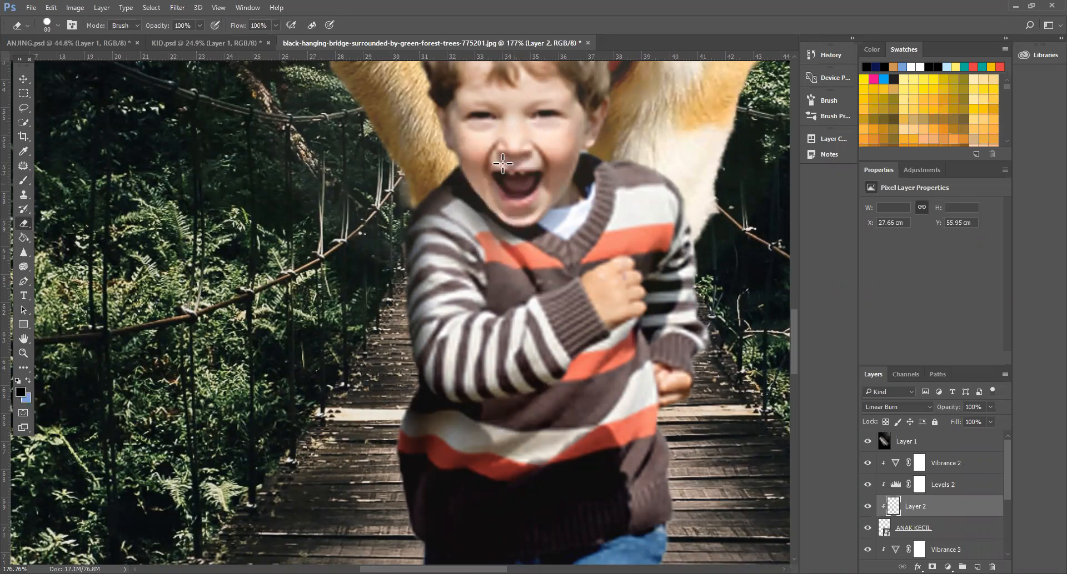
key("z")
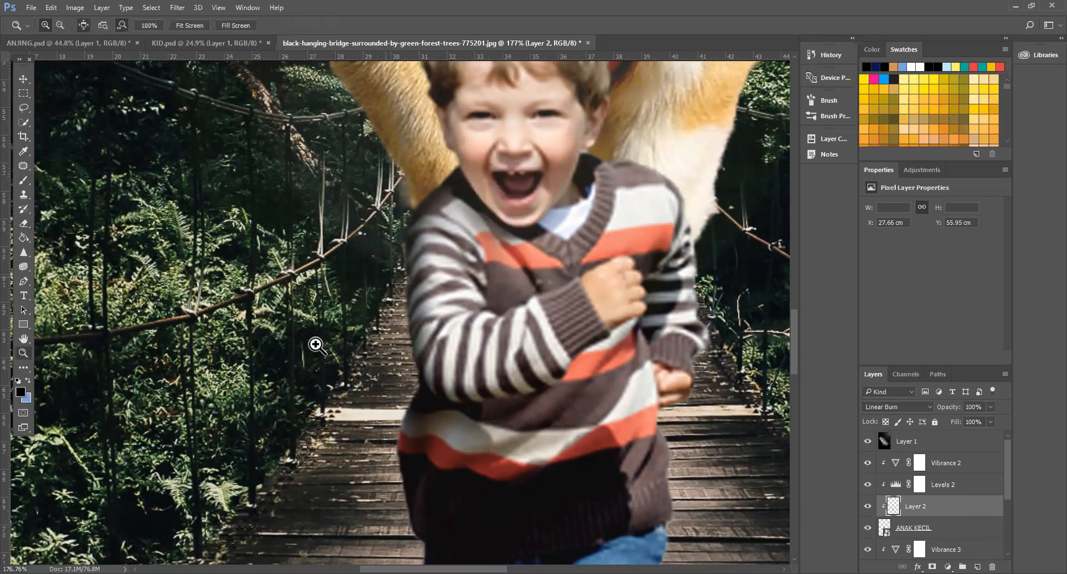
key("ctrl+0")
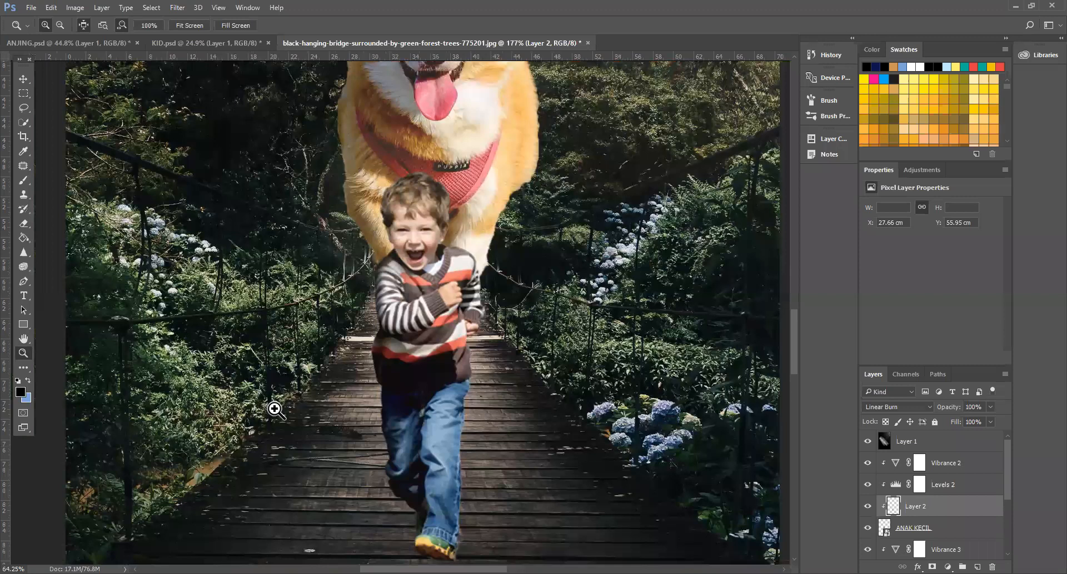
scroll(351, 491, "down", 3)
scroll(397, 409, "up", 2)
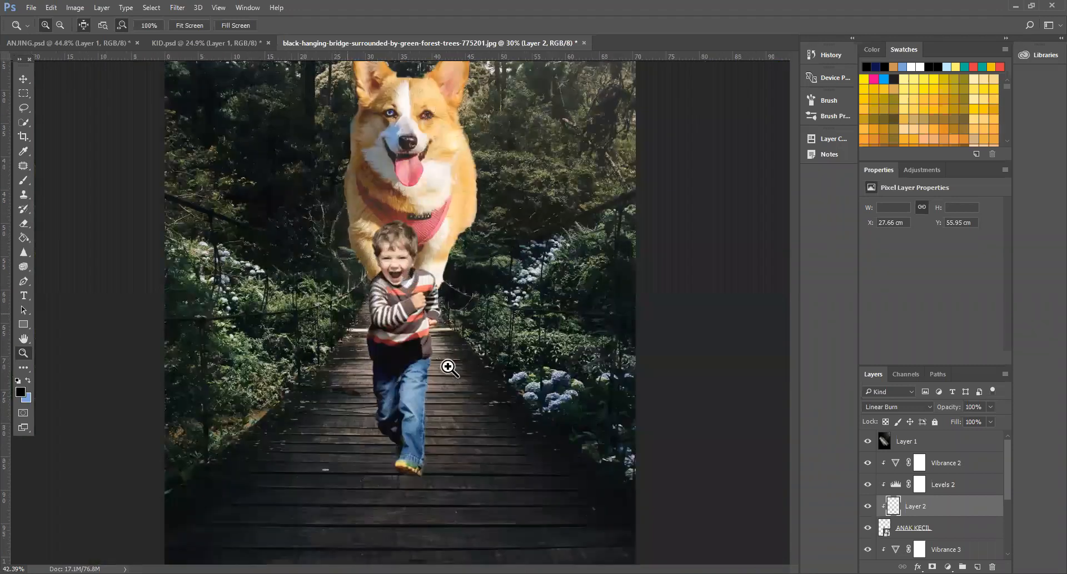
scroll(483, 395, "up", 3)
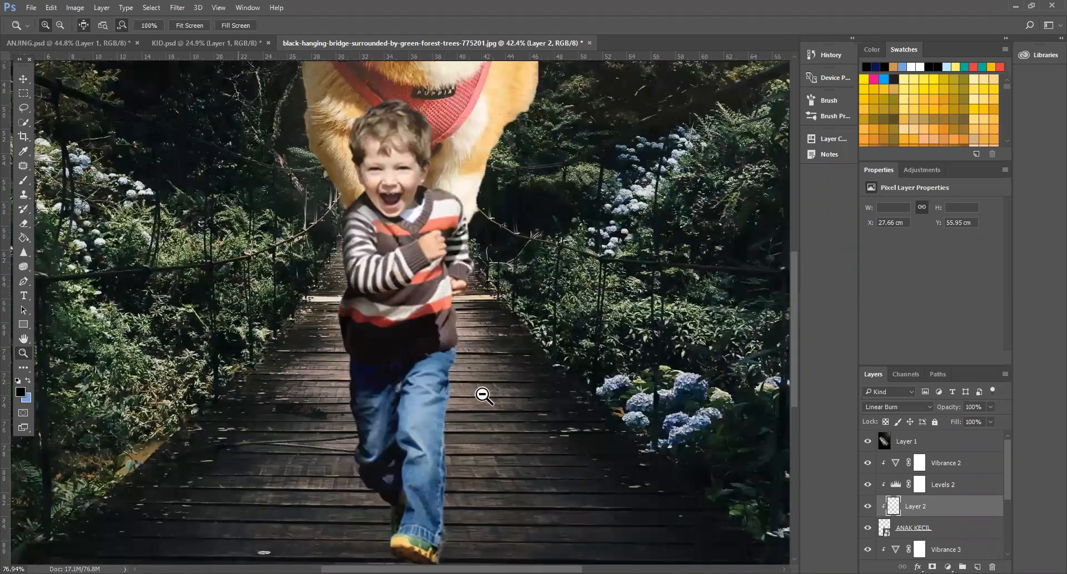
Step: Set the brush opacity to 10% and lightly darken the striped sleeve and sweater beneath the boy's bent arm
left_click_drag(325, 308, 403, 245)
left_click_drag(243, 26, 234, 28)
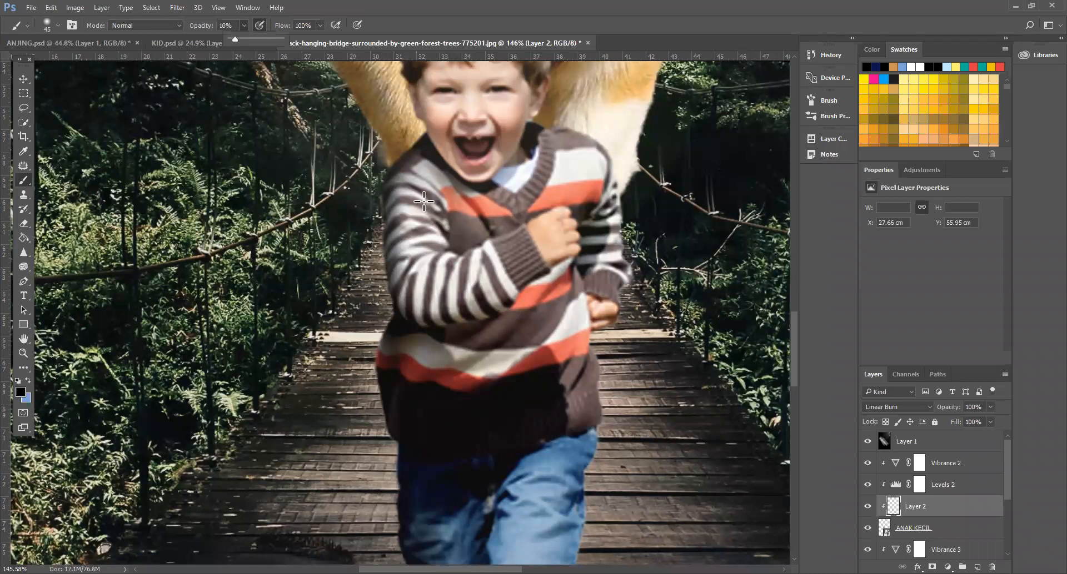
left_click(434, 356)
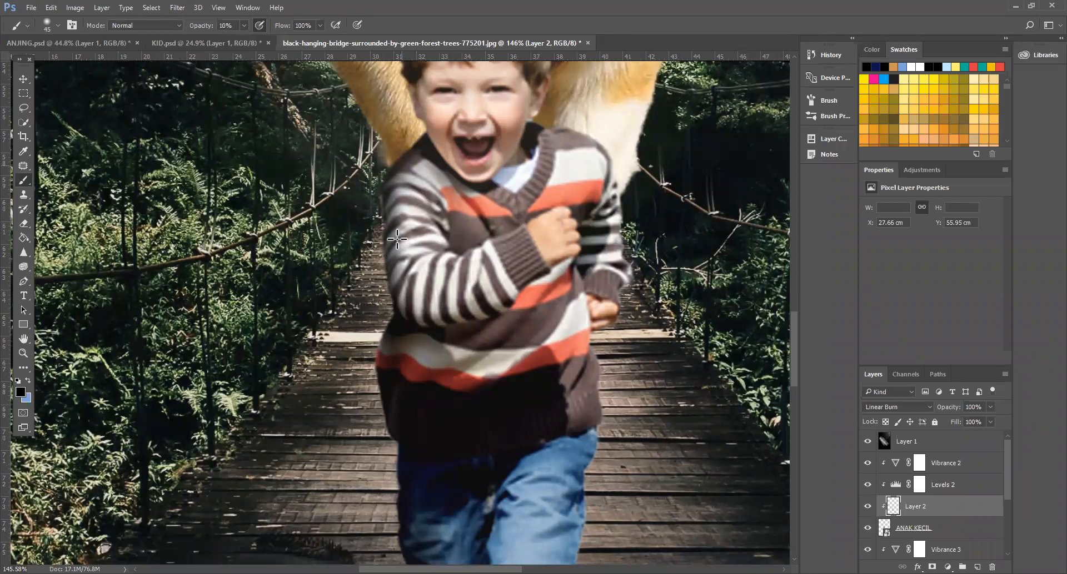
left_click_drag(394, 181, 417, 305)
key("ctrl+z")
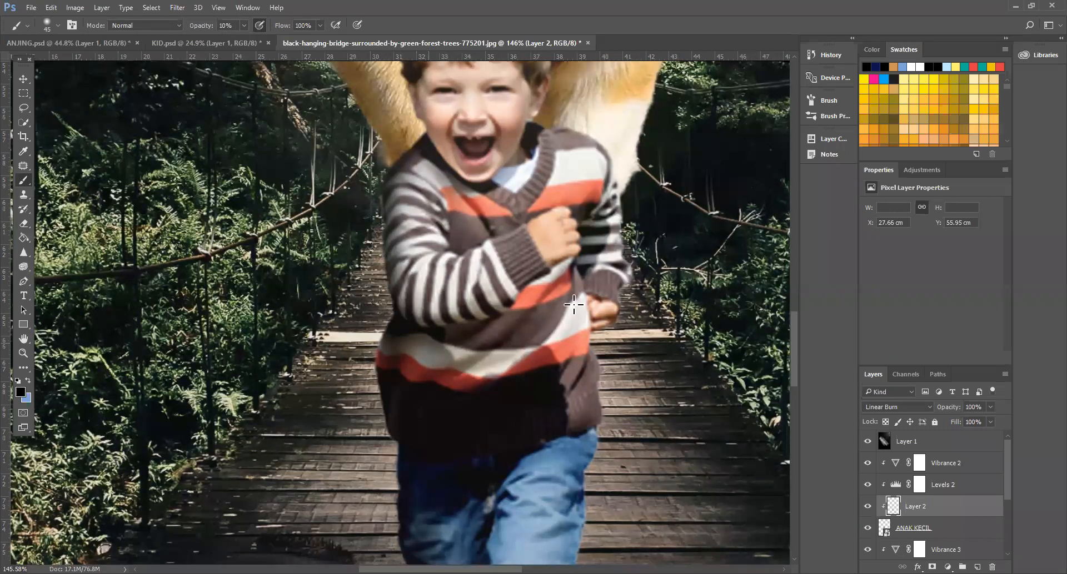
left_click_drag(479, 315, 431, 326)
key("z")
left_click_drag(376, 399, 339, 427)
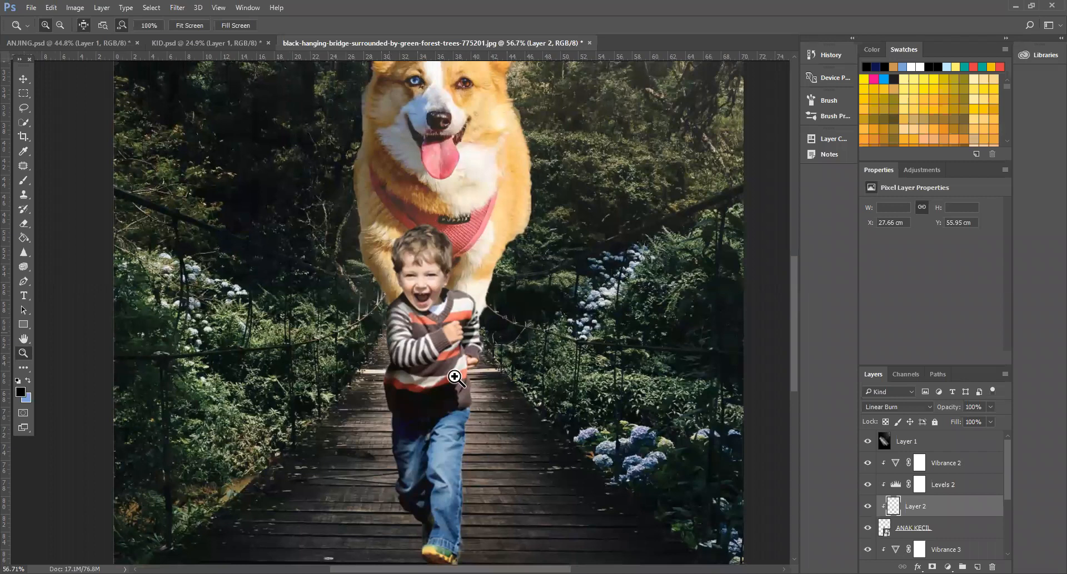
Step: Brush soft black shading along the outer edge of the boy's rear sleeve and the sweater's striped lower front
left_click_drag(454, 377, 451, 378)
left_click_drag(519, 398, 529, 420)
key("b")
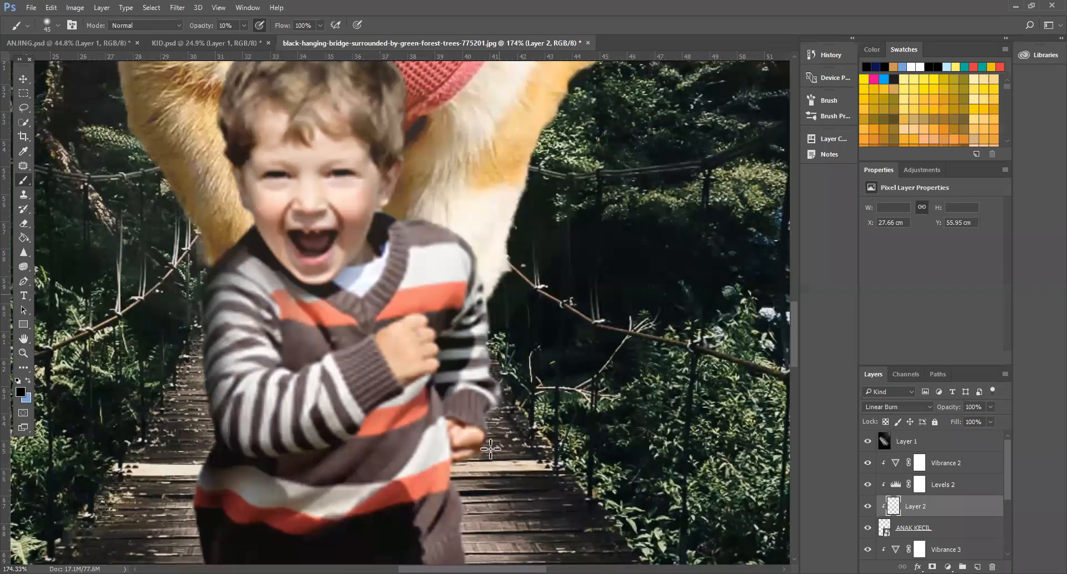
left_click_drag(496, 323, 495, 397)
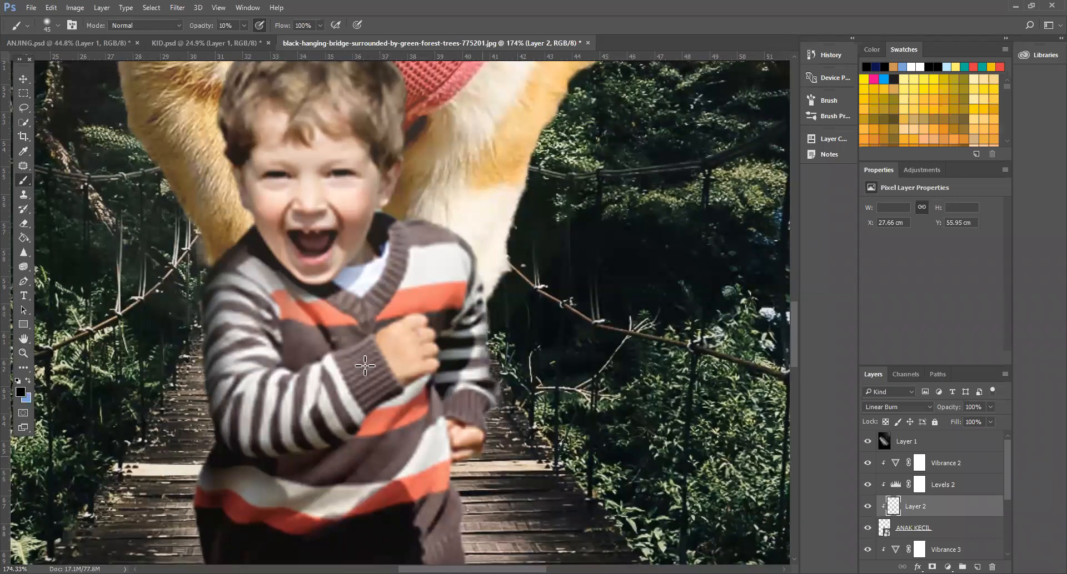
scroll(309, 400, "down", 2)
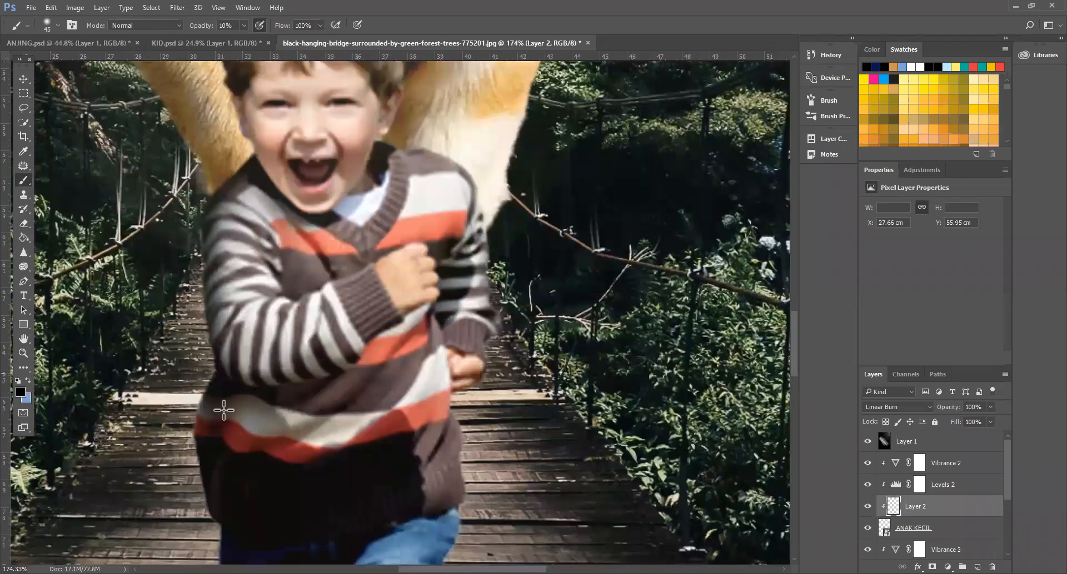
left_click_drag(224, 410, 355, 375)
key("z")
left_click_drag(587, 447, 389, 453)
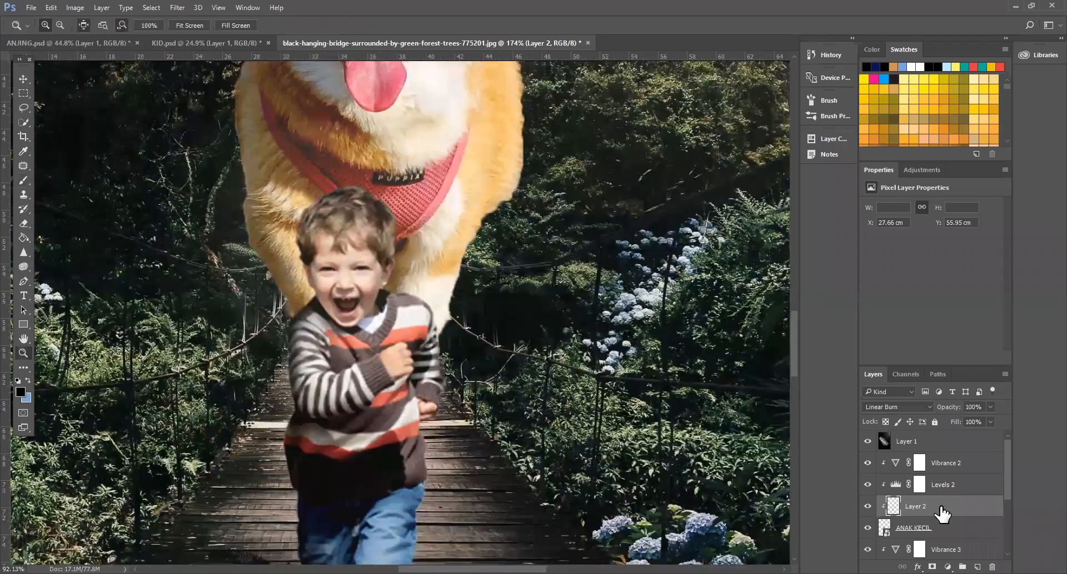
Step: Lower Layer 2's opacity to 74%
left_click(989, 407)
left_click(967, 421)
left_click(975, 421)
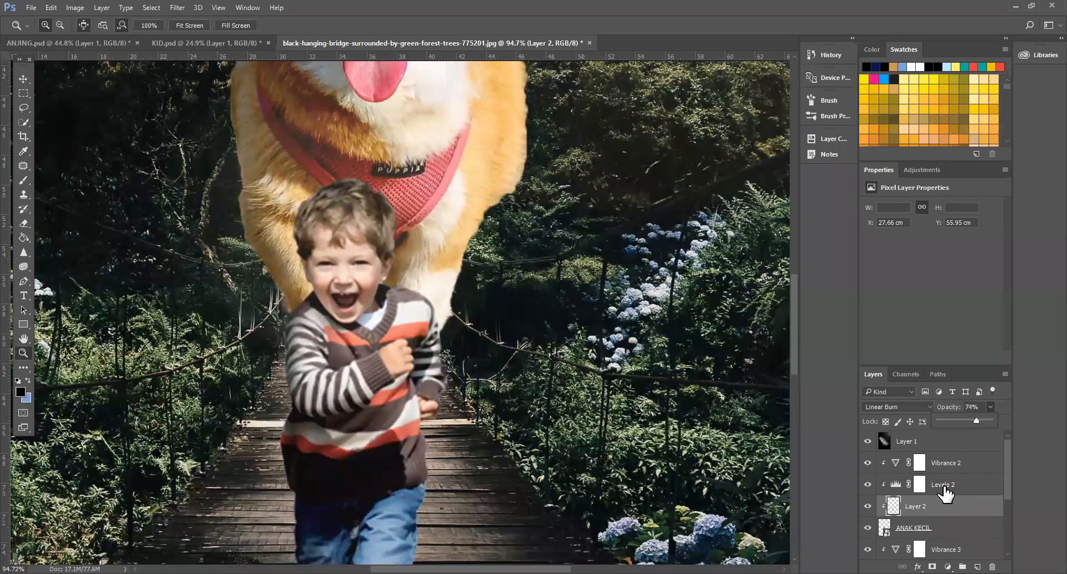
key("ctrl+0")
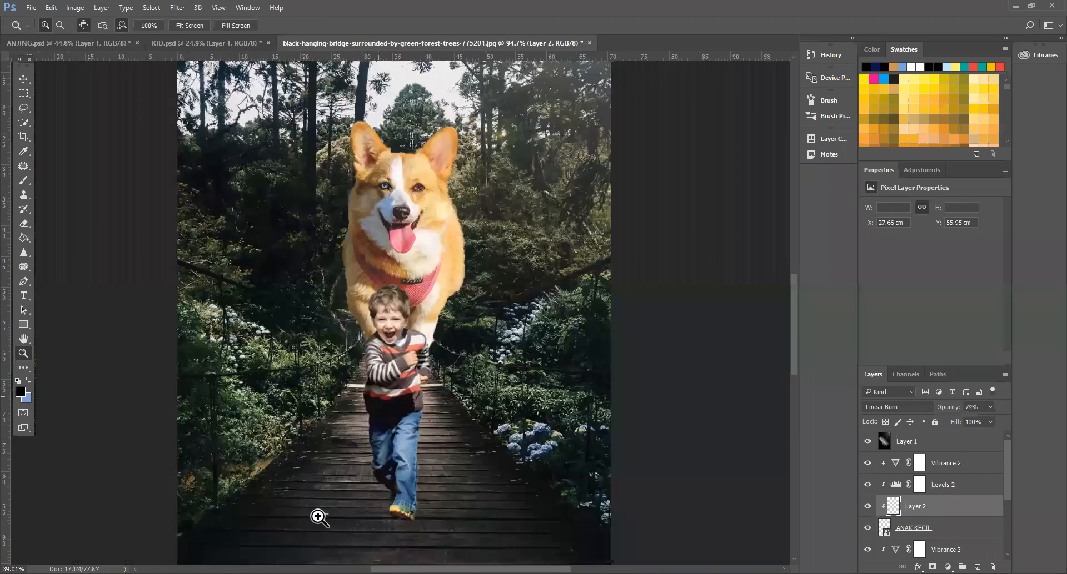
Step: Shade the underside of the boy's front yellow-green shoe with the black brush at 10% opacity
left_click_drag(514, 479, 561, 515)
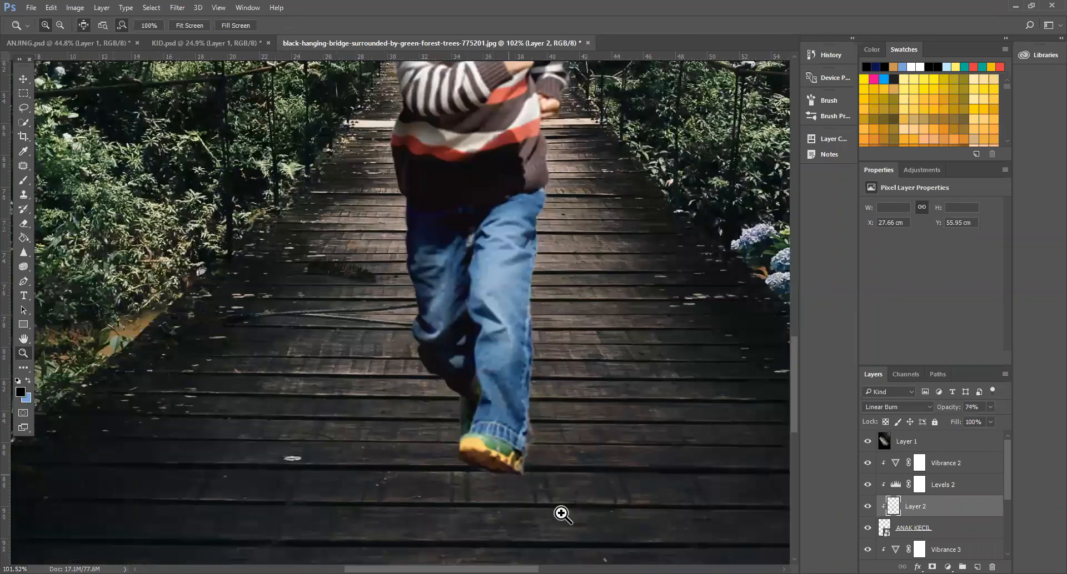
left_click(561, 514)
key("b")
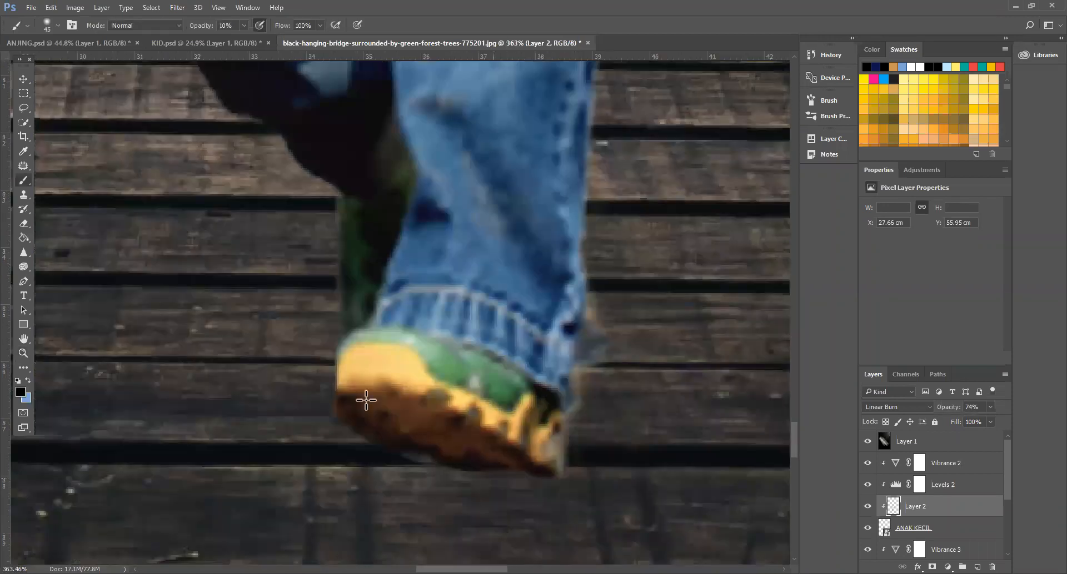
left_click_drag(339, 408, 559, 488)
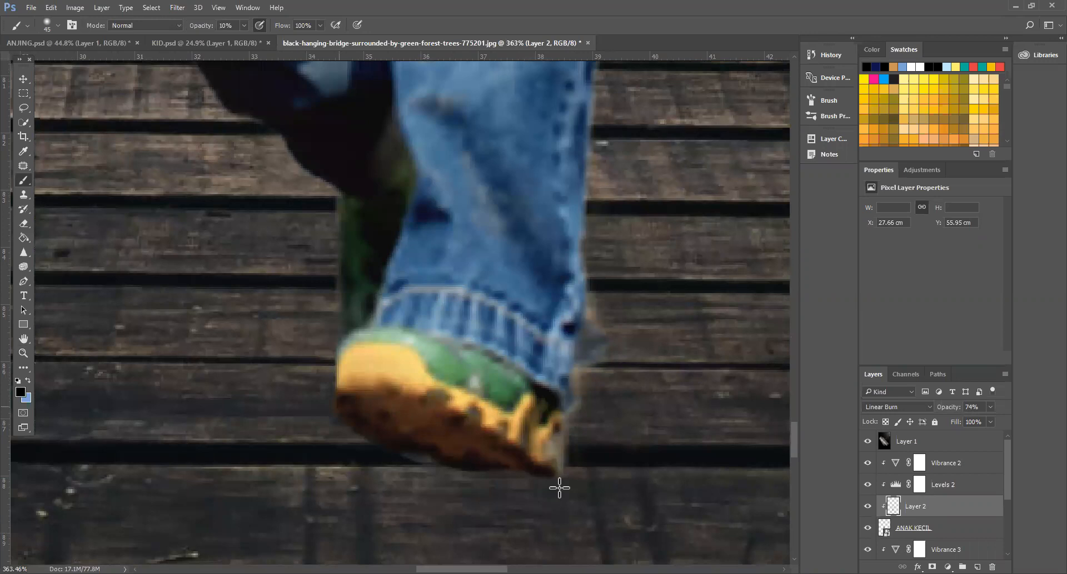
key("z")
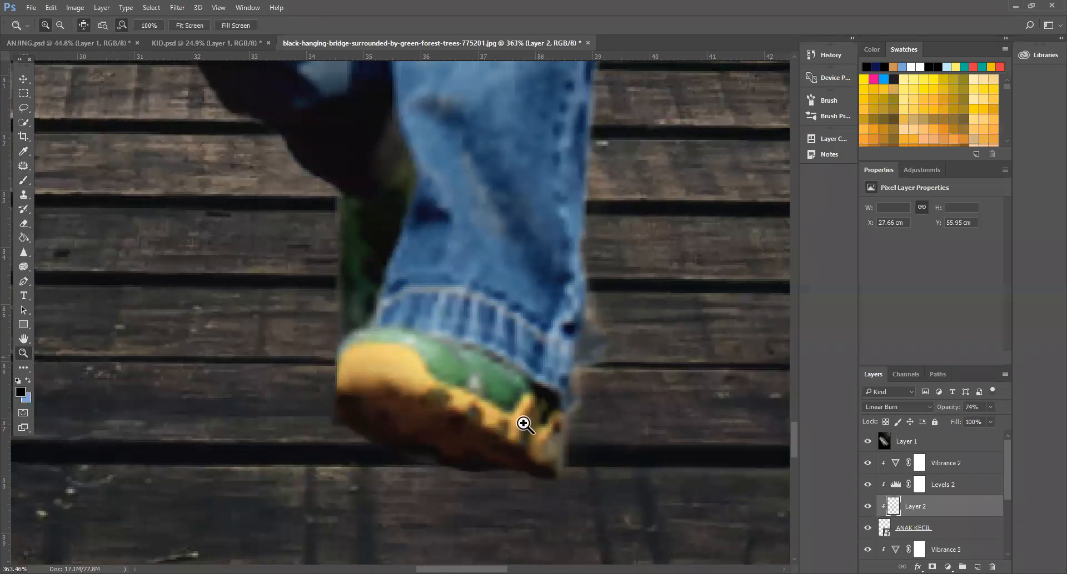
Step: Darken the boy's rear green shoe behind the front jeans leg with the black brush
scroll(538, 439, "down", 5)
left_click_drag(389, 282, 522, 414)
key("b")
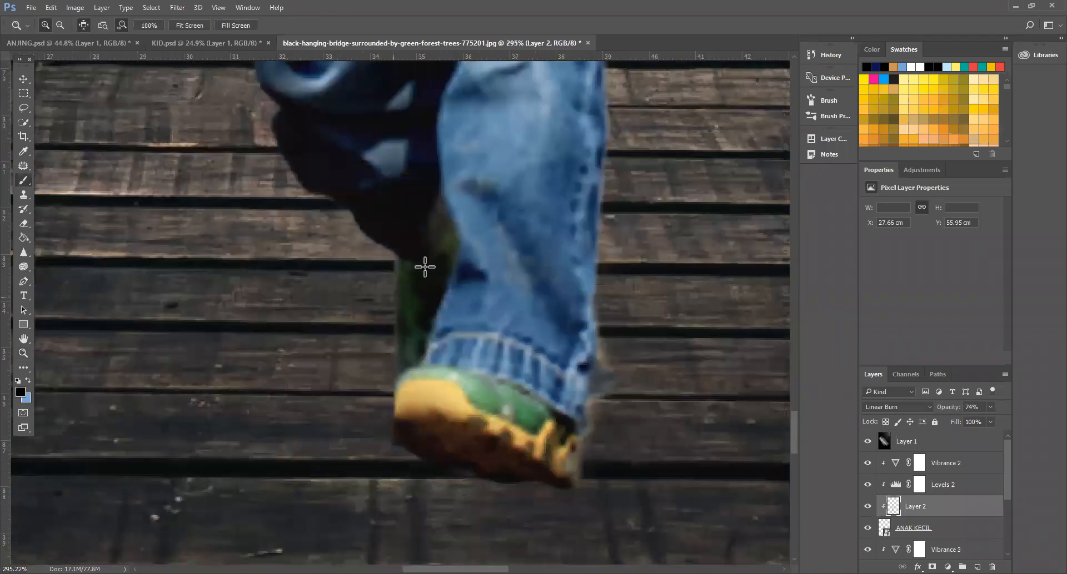
left_click_drag(425, 267, 378, 383)
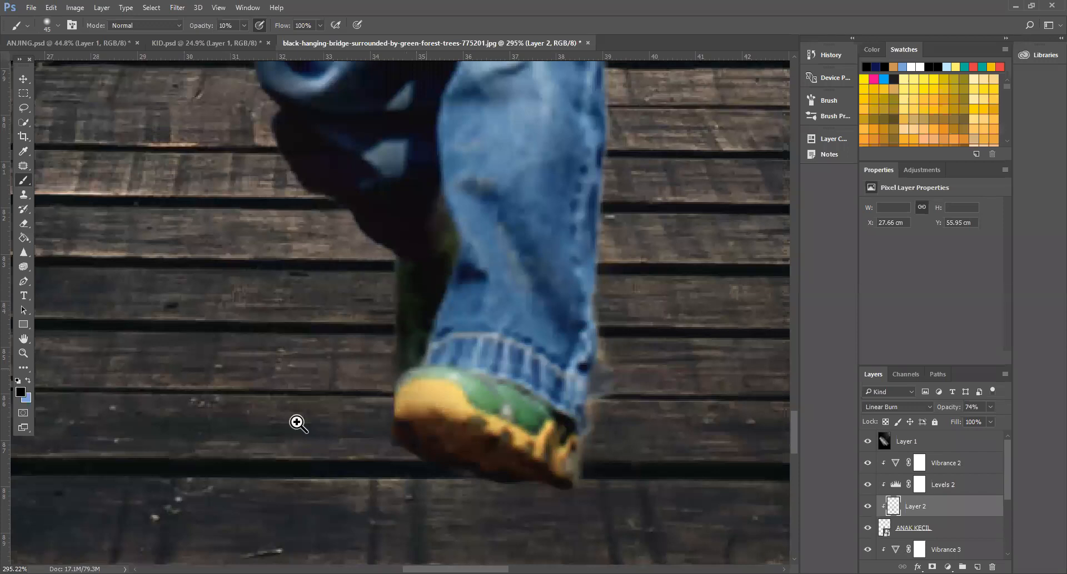
left_click_drag(297, 422, 283, 430)
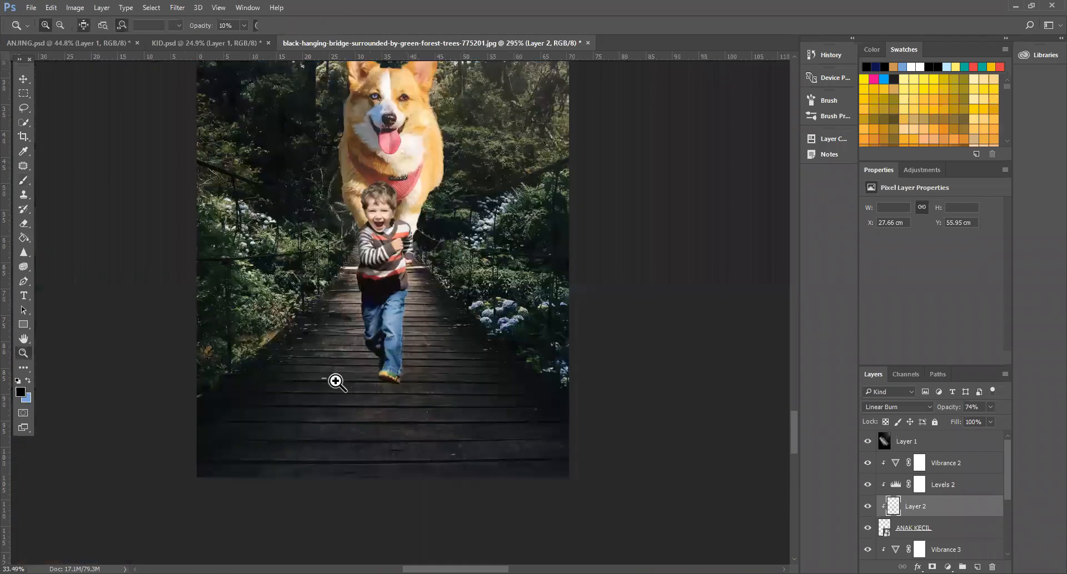
key("ctrl+0")
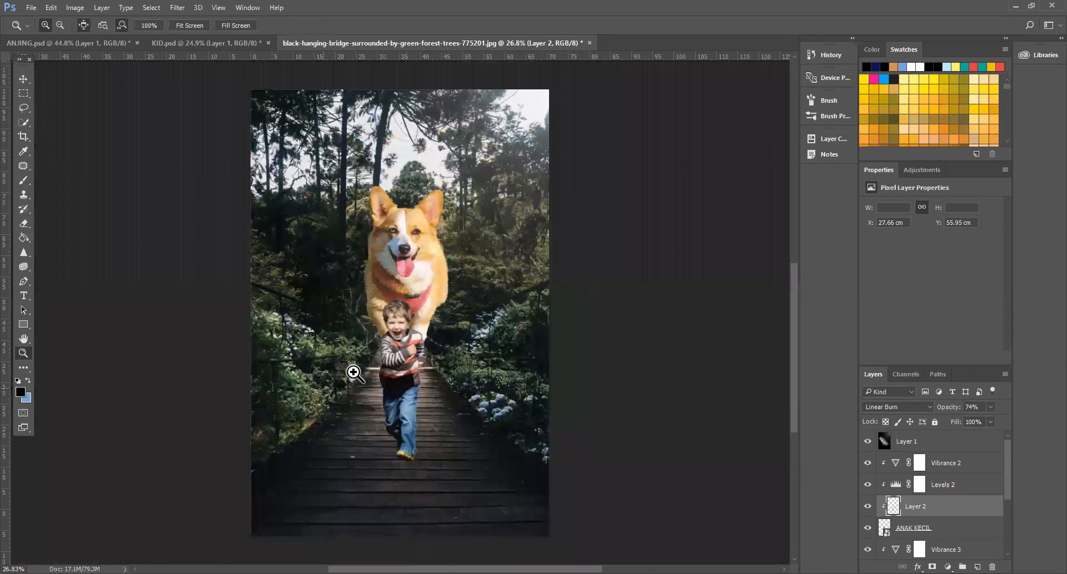
Step: Set Layer 2's opacity to 62% and brush soft black shading along the outer edge of the boy's hair and face
left_click_drag(352, 371, 371, 391)
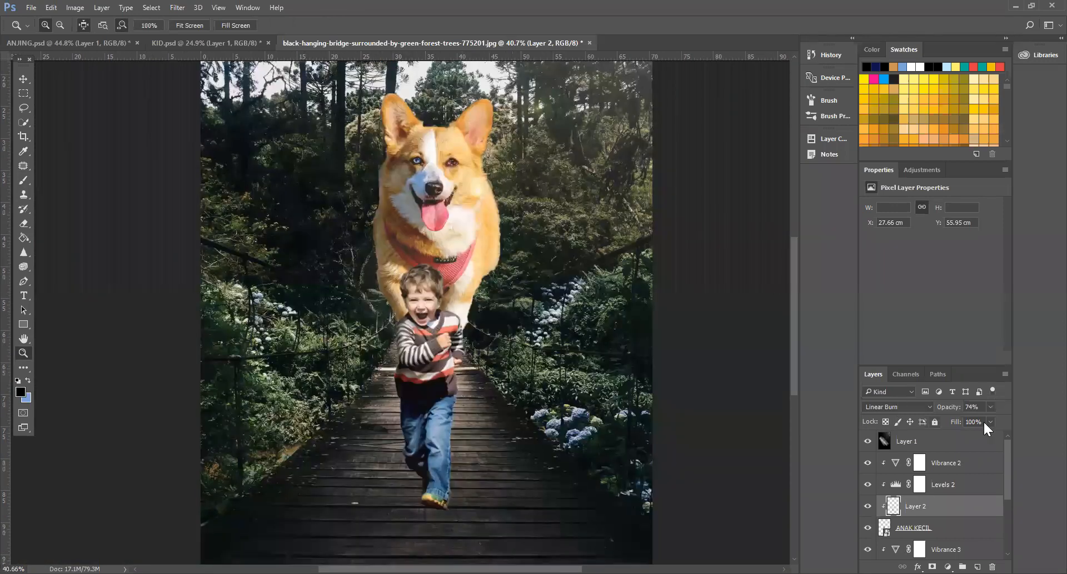
left_click_drag(985, 419, 981, 420)
left_click_drag(426, 270, 477, 271)
key("b")
mouse_move(371, 263)
left_mouse_down()
mouse_move(354, 378)
mouse_move(344, 349)
mouse_move(402, 433)
mouse_move(361, 368)
left_mouse_up()
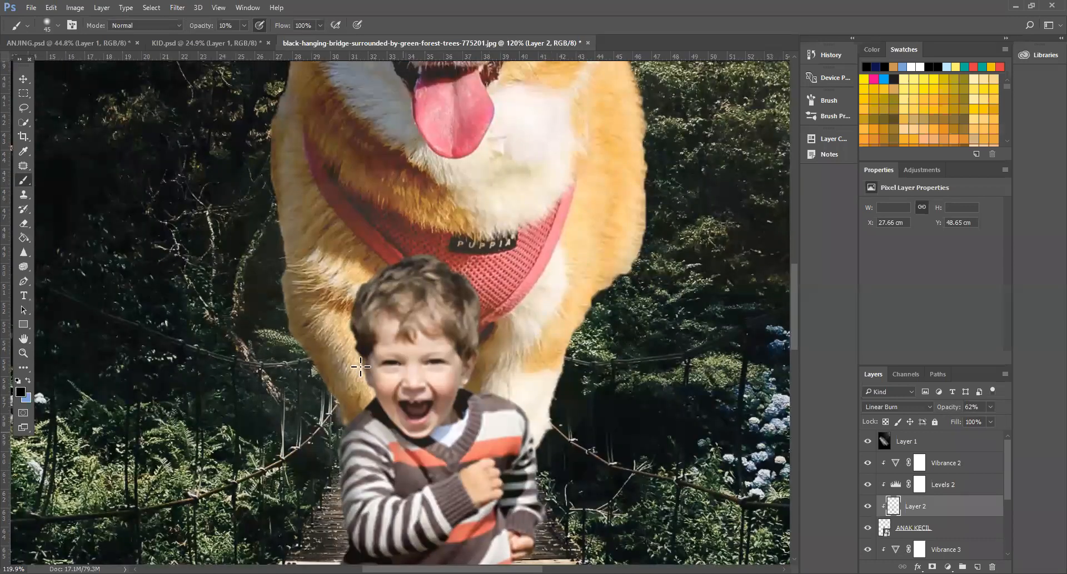
key("z")
left_click_drag(288, 398, 214, 443)
left_click_drag(398, 362, 429, 410)
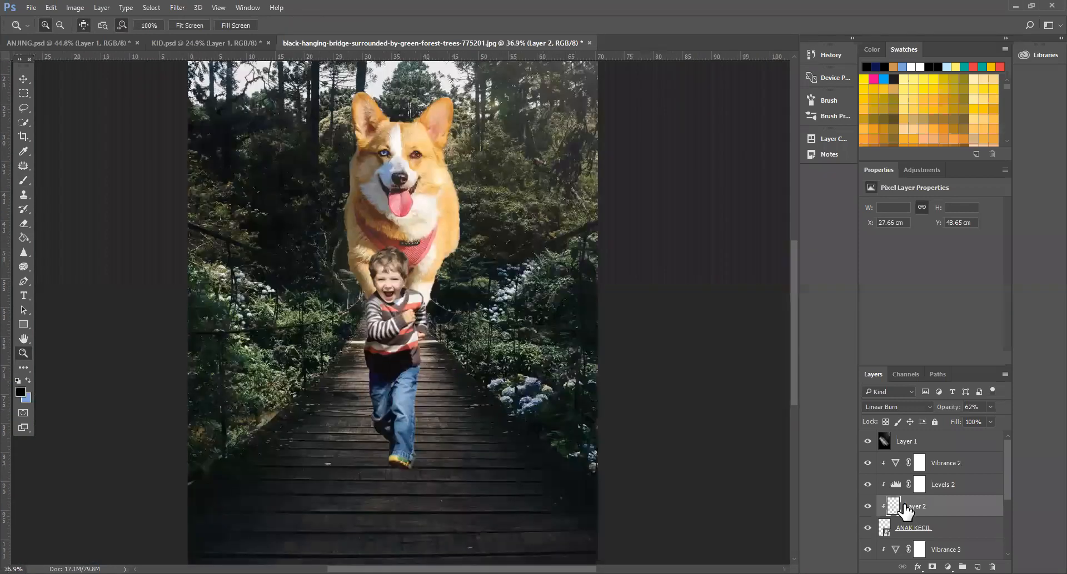
Step: Add a new layer clipped to the ANJING layer, directly above it
left_click(940, 538)
scroll(943, 483, "down", 5)
left_click(944, 484)
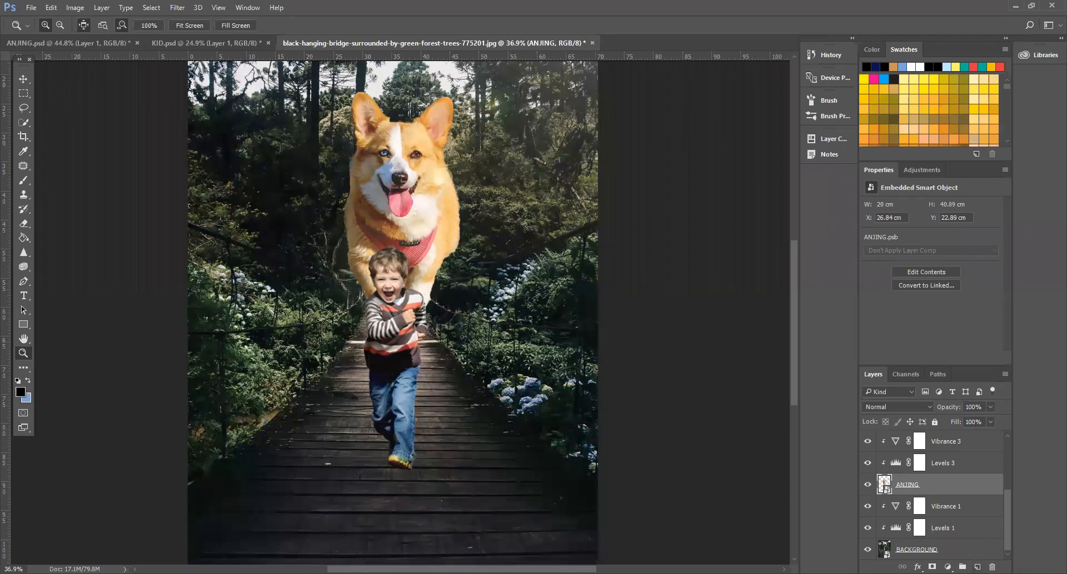
left_click(977, 567)
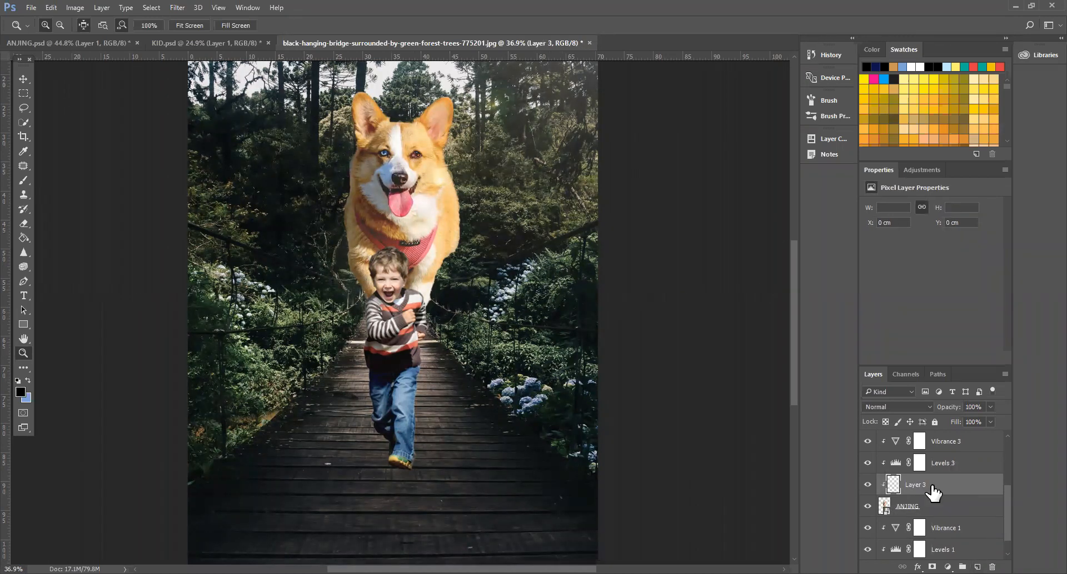
Step: Set the foreground colour to dark brown 4d2c13 and Layer 3's blend mode to Linear Burn, ready for brushing
left_click(415, 221, "alt")
scroll(417, 252, "up", 5)
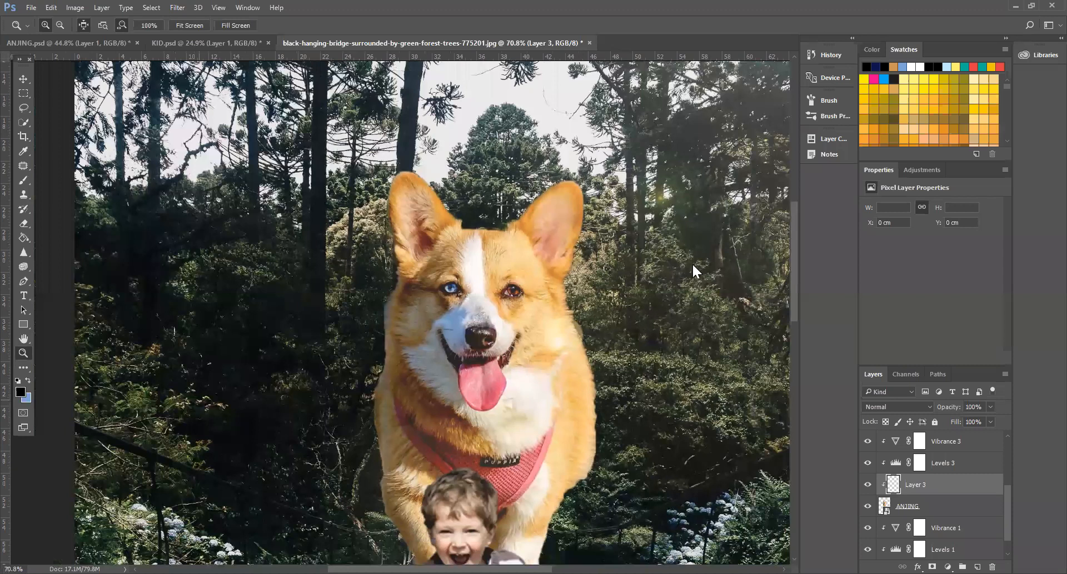
left_click(424, 400)
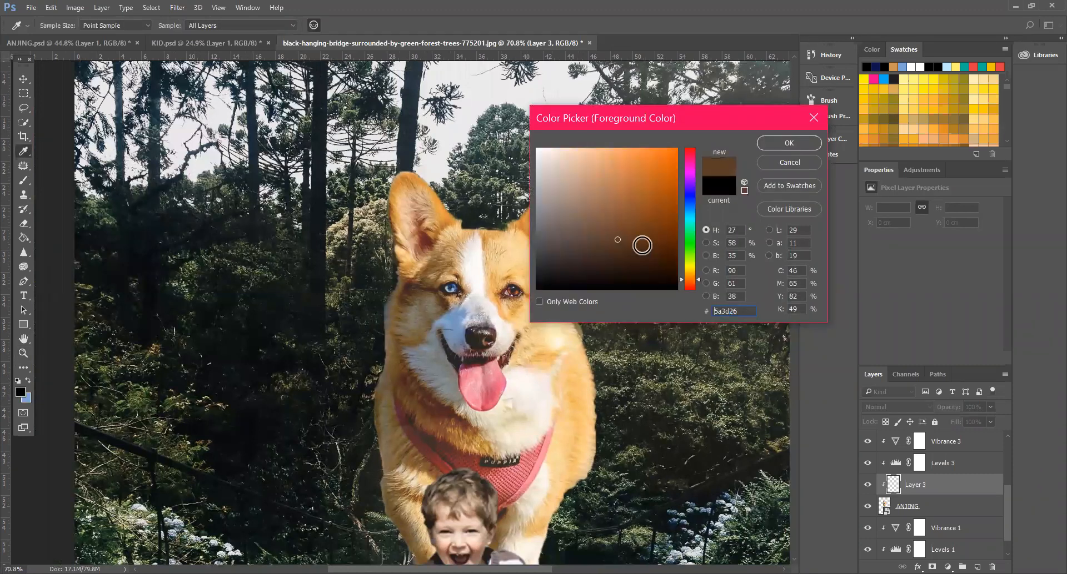
left_click(642, 246)
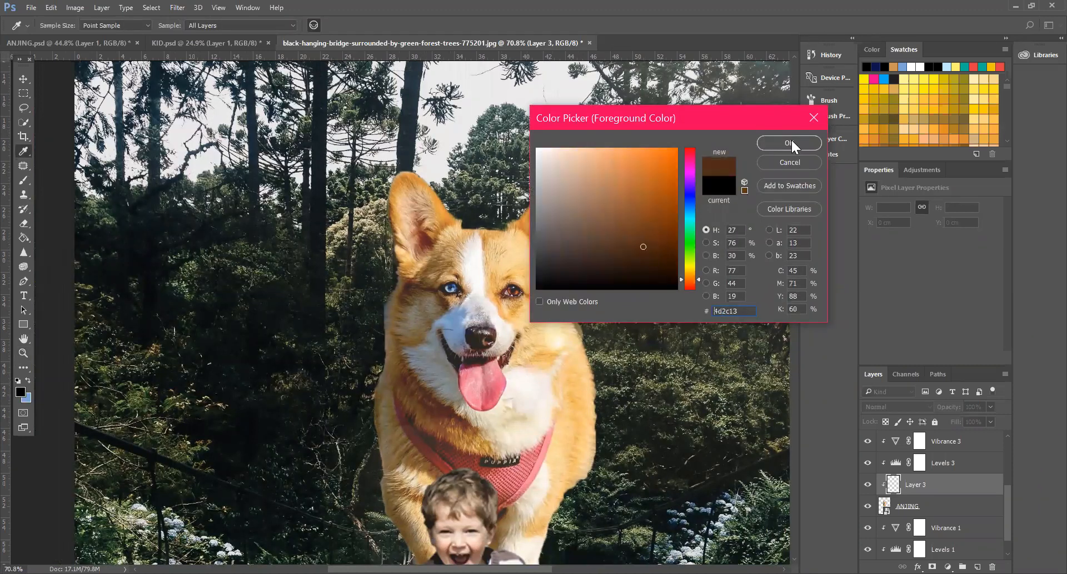
key("Return")
left_click(897, 407)
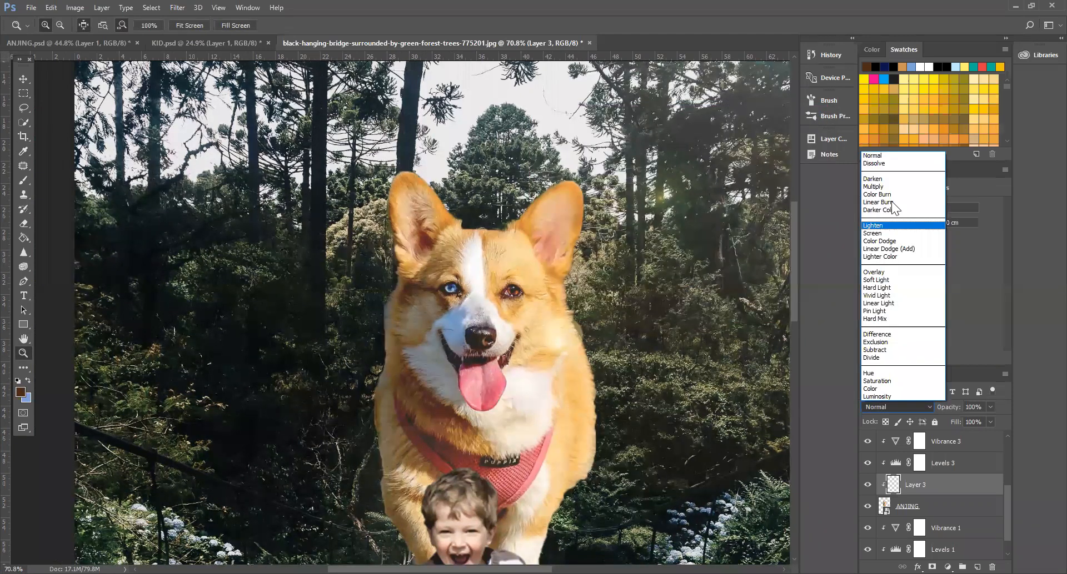
left_click(883, 202)
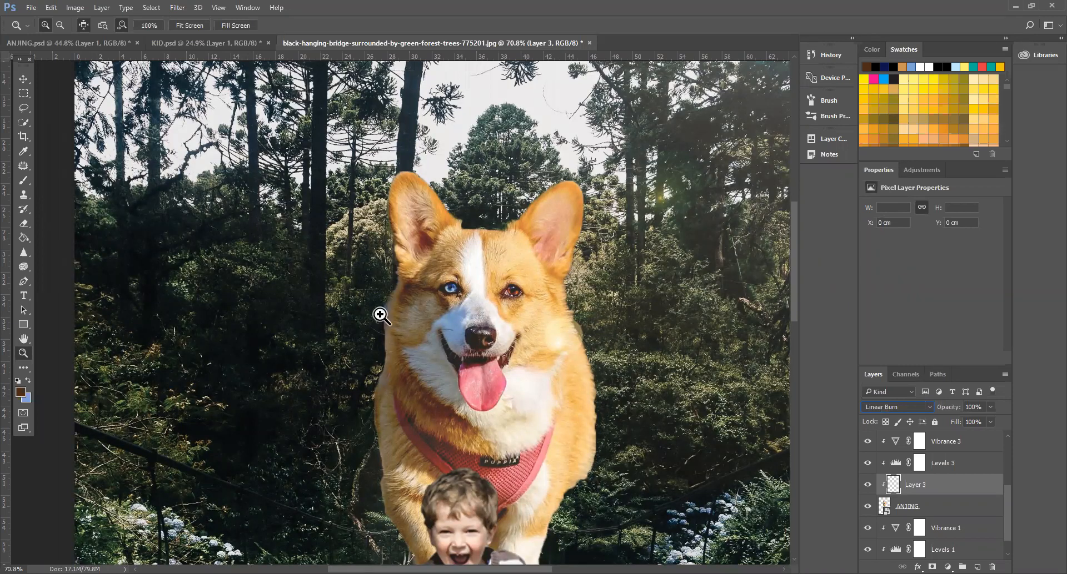
key("b")
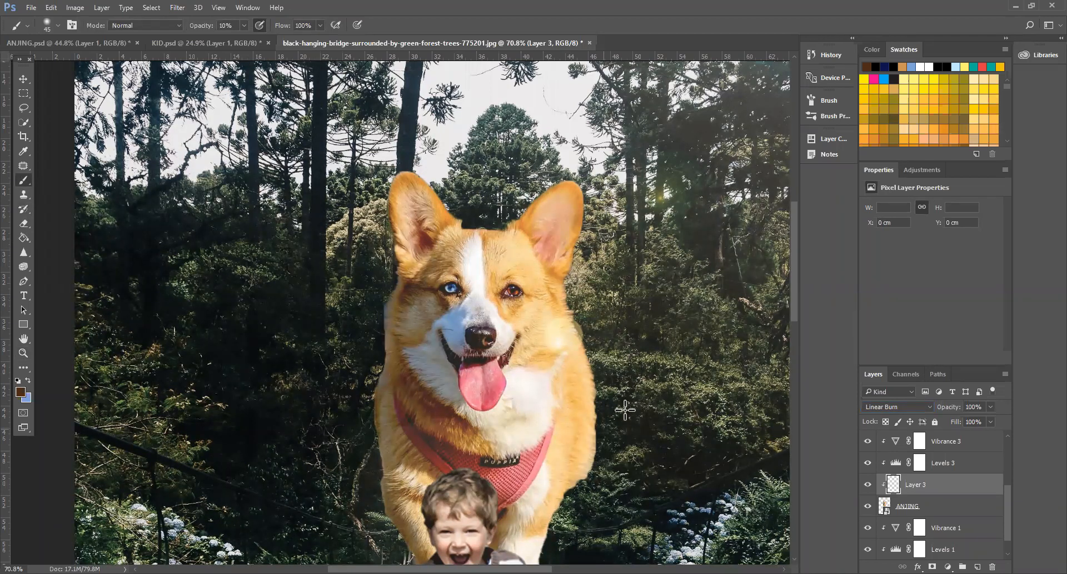
Step: Rename Layer 3 as BULU
double_click(924, 484)
type("BULU")
key("Return")
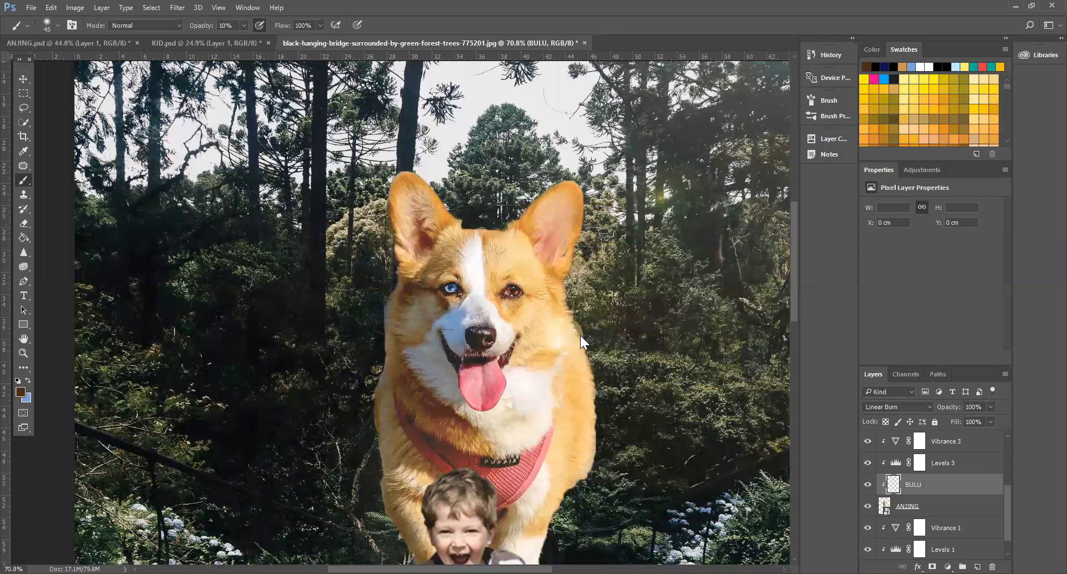
Step: Move the BULU layer above Vibrance 3 and release it from its clipping mask
right_click(923, 485)
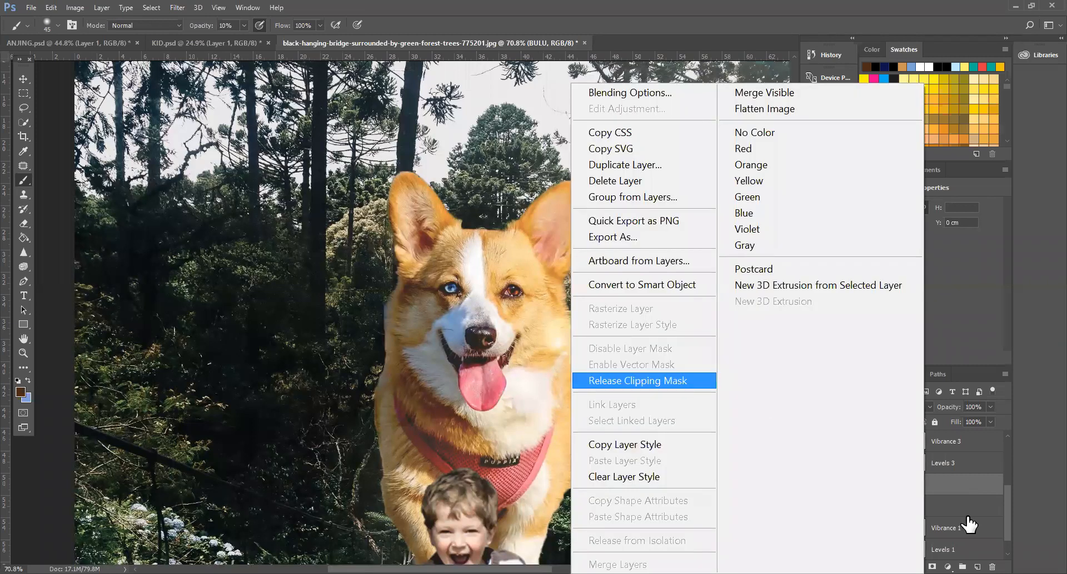
left_click(953, 500)
scroll(953, 500, "up", 1)
left_click_drag(954, 501, 947, 463)
right_click(948, 463)
left_click(626, 384)
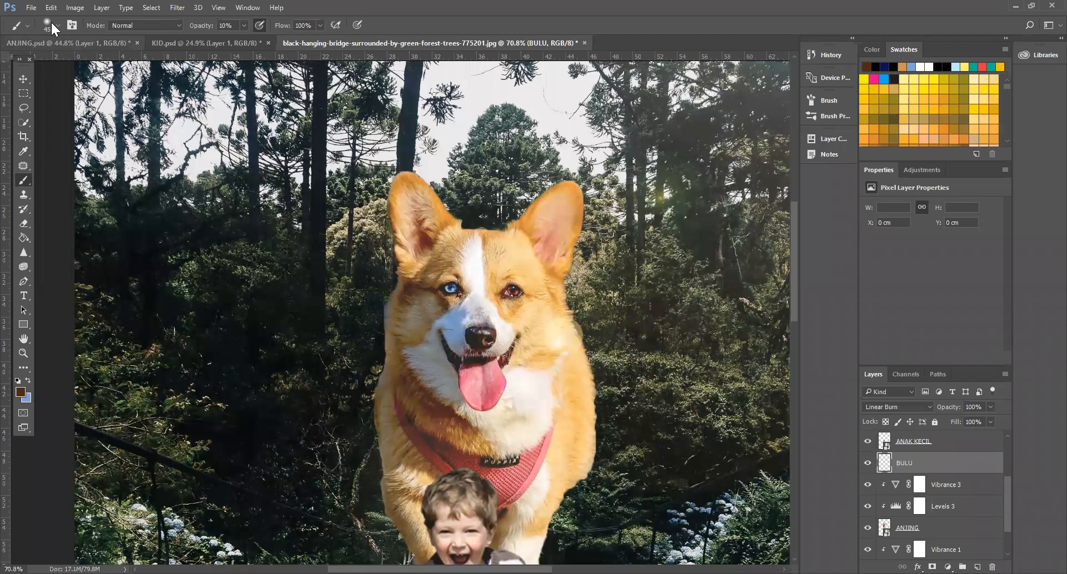
Step: Load the FurBrushSampler.abr brush set and choose its 45 px fur brush
right_click(104, 206)
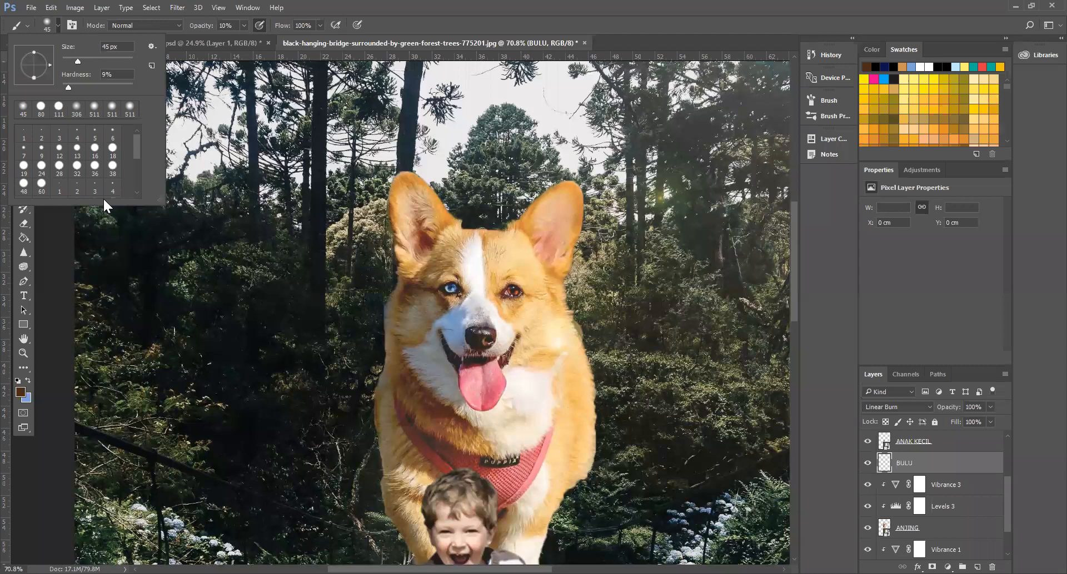
left_click(151, 47)
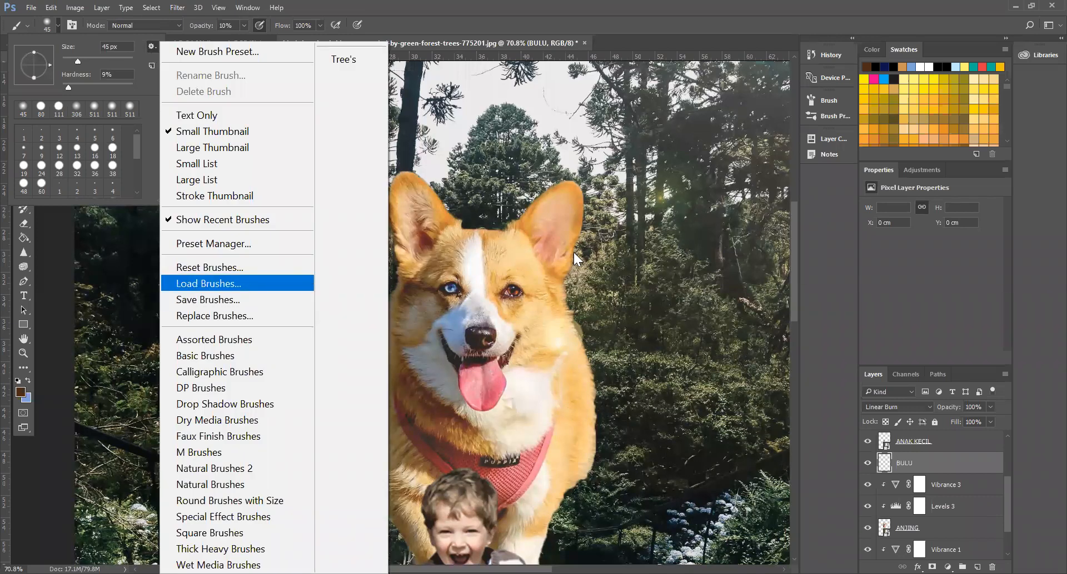
left_click(214, 274)
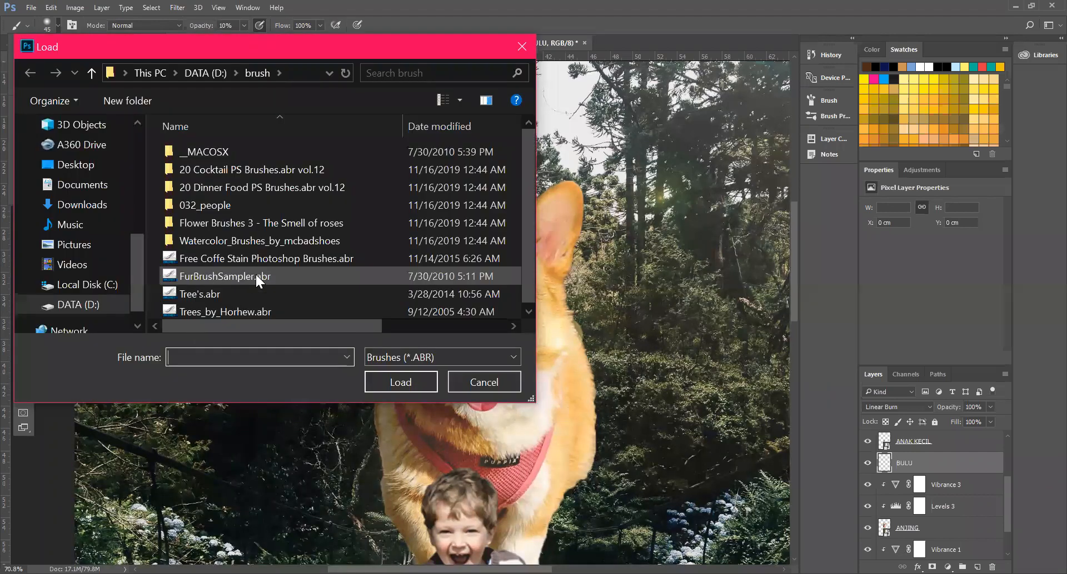
left_click(227, 277)
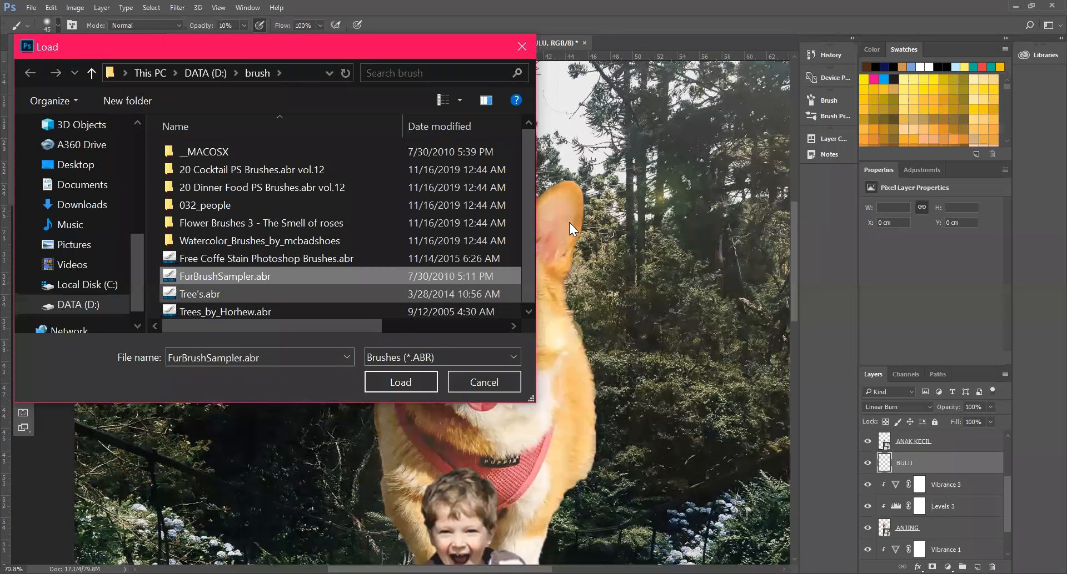
left_click(387, 378)
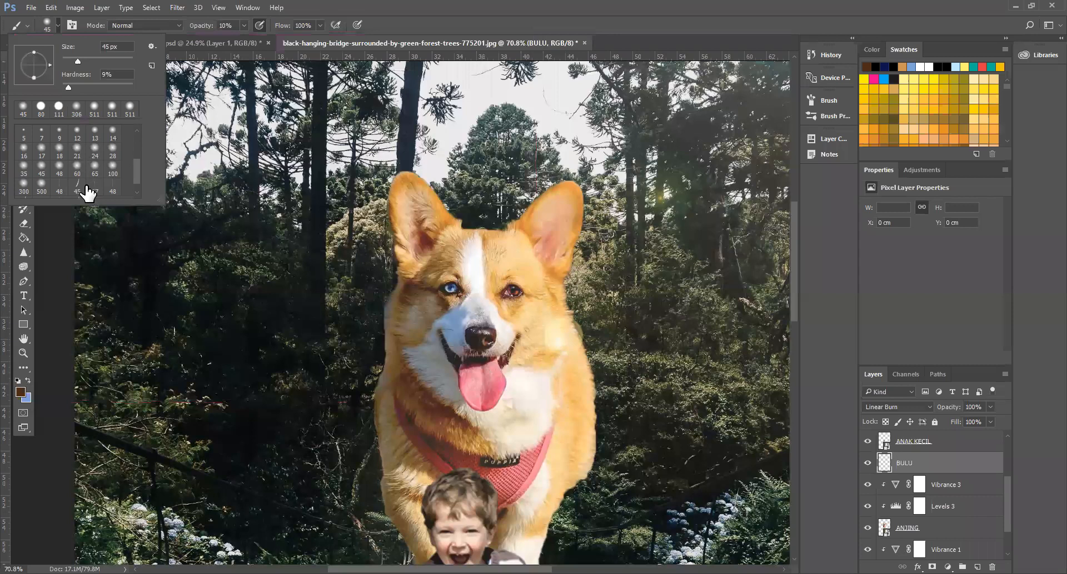
scroll(77, 183, "down", 1)
left_click(78, 172)
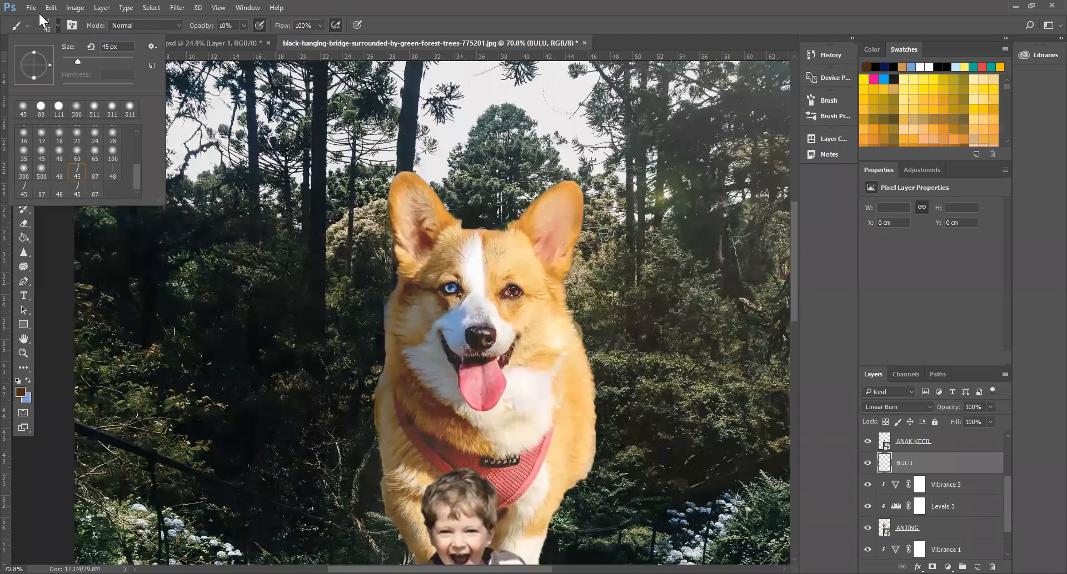
Step: Test the fur brush beside the corgi's shoulder and raise the brush opacity to 100%
left_click(597, 287)
left_click_drag(586, 267, 655, 384)
key("ctrl+alt+z")
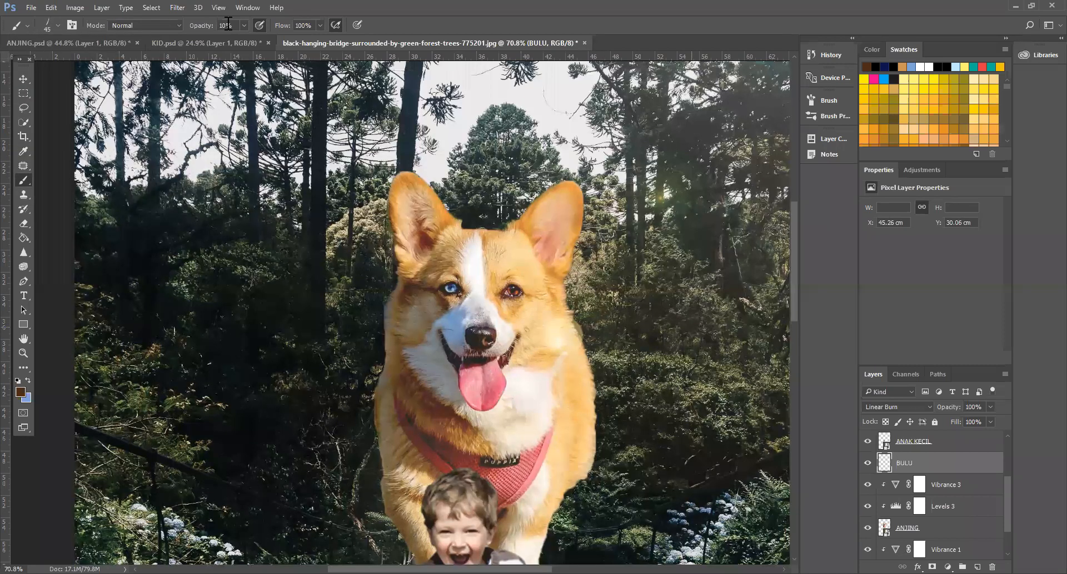
left_click_drag(243, 25, 587, 335)
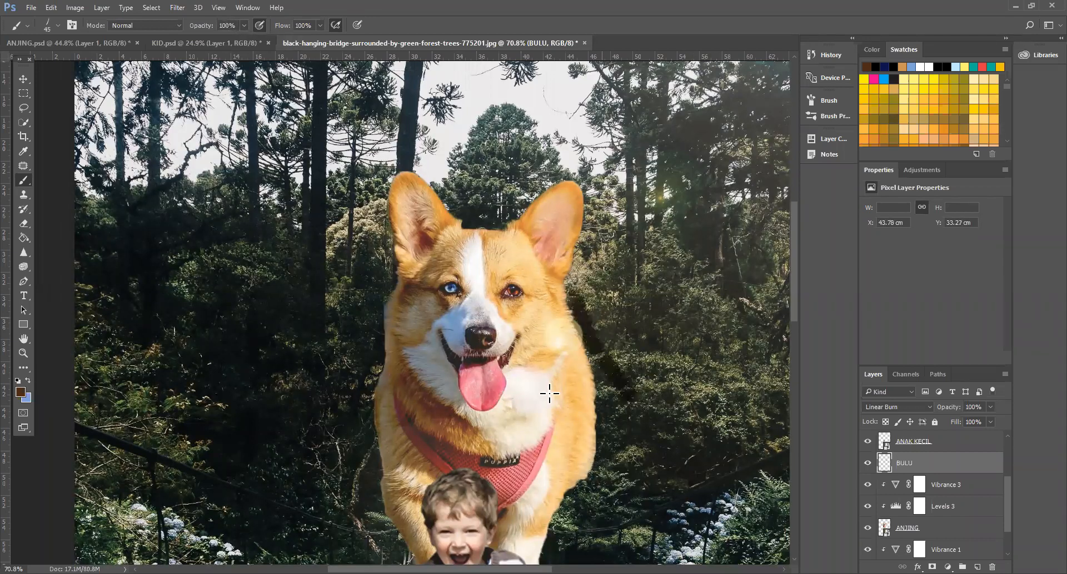
Step: Sample light fur colour f4ce90 from the corgi's side as the foreground and set the BULU layer's blend mode to Normal
left_click(21, 392)
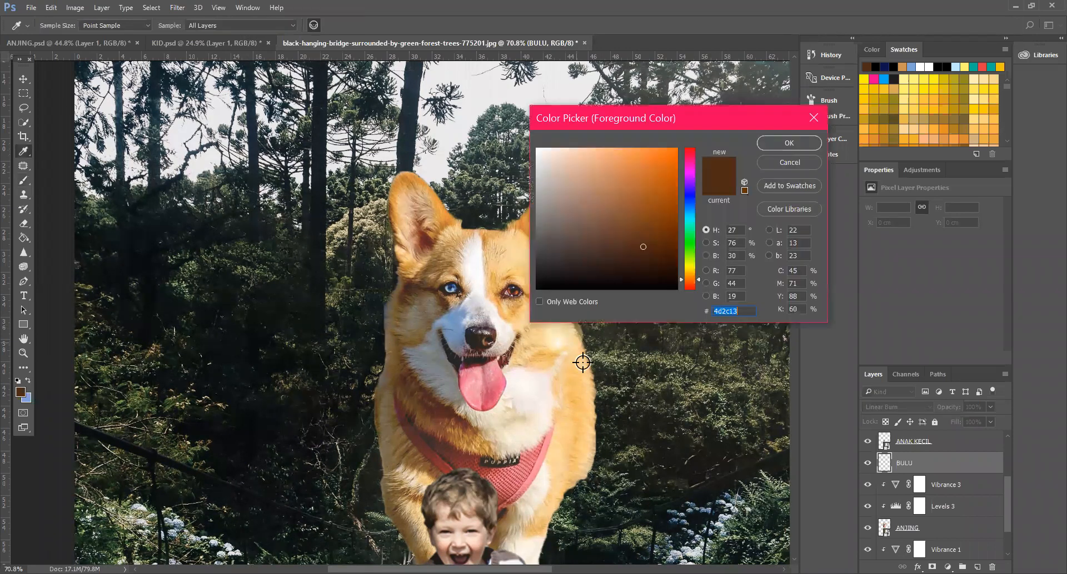
left_click(582, 362)
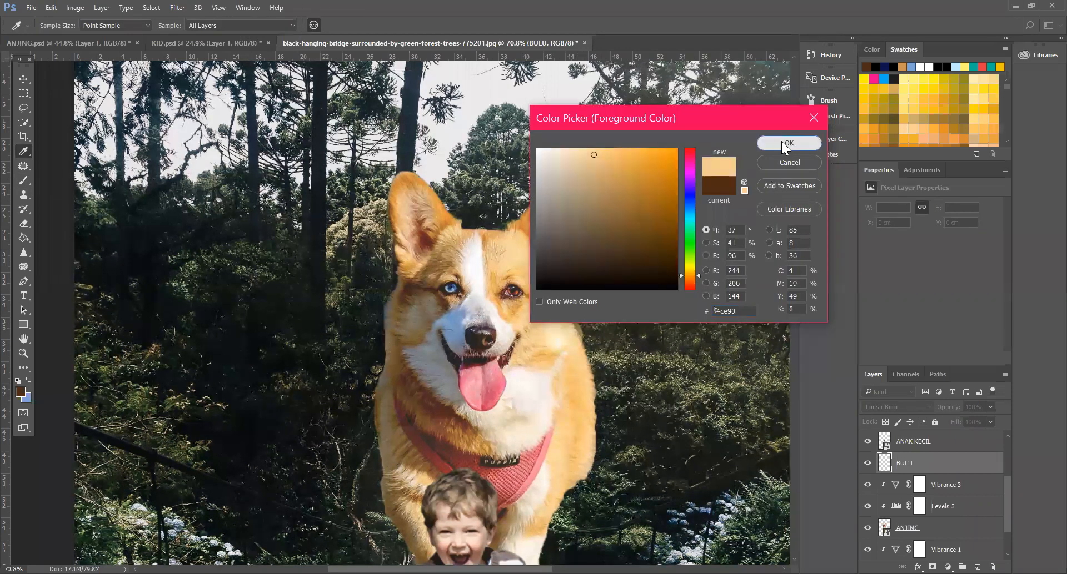
key("Return")
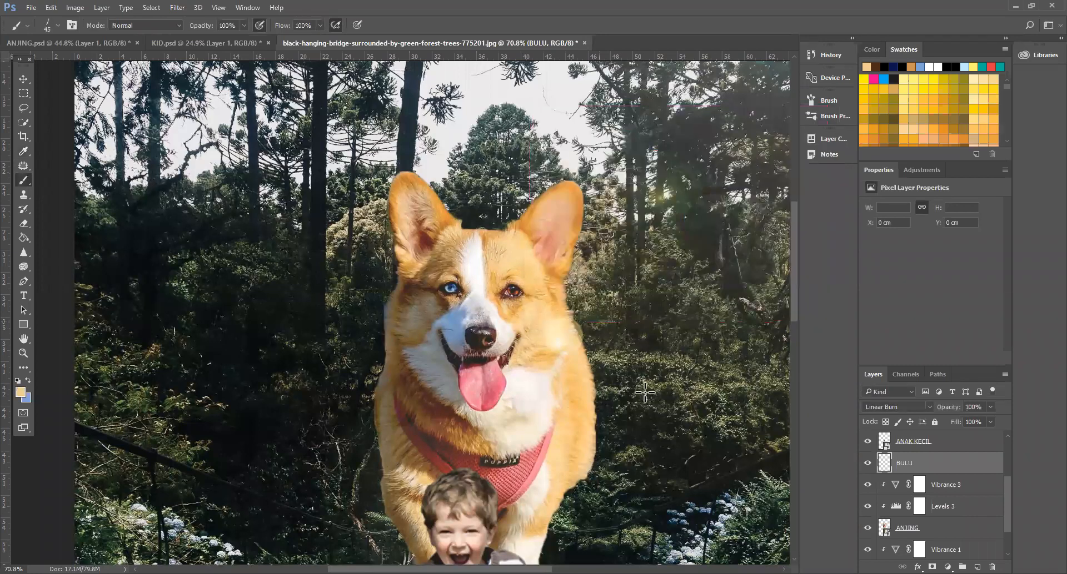
left_click(916, 407)
left_click(901, 156)
Step: Try two light fur strokes on the forest beside the corgi's cheek, and undo them
left_click_drag(579, 283, 629, 378)
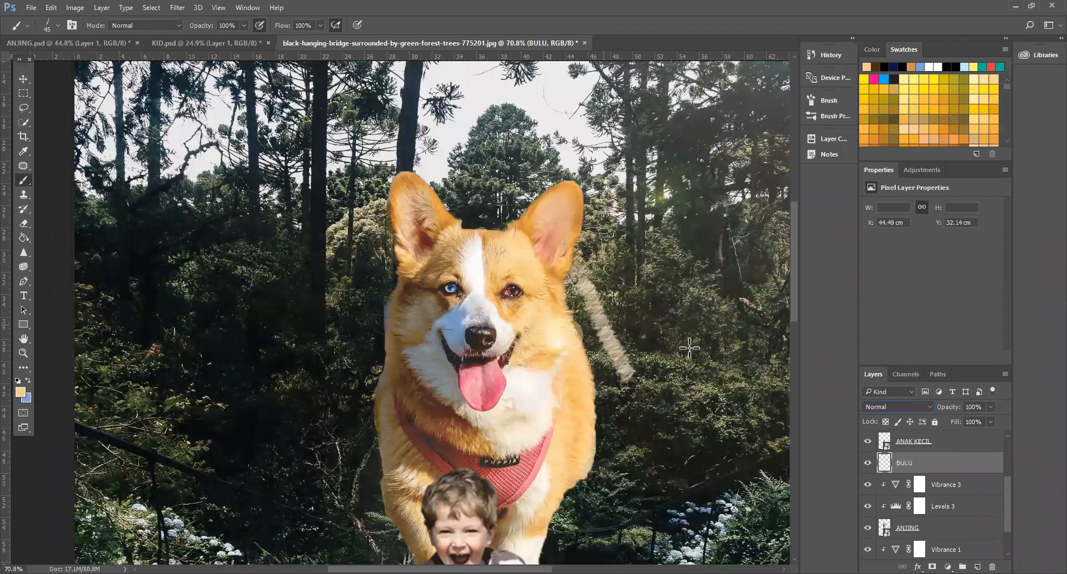
left_click_drag(601, 269, 634, 335)
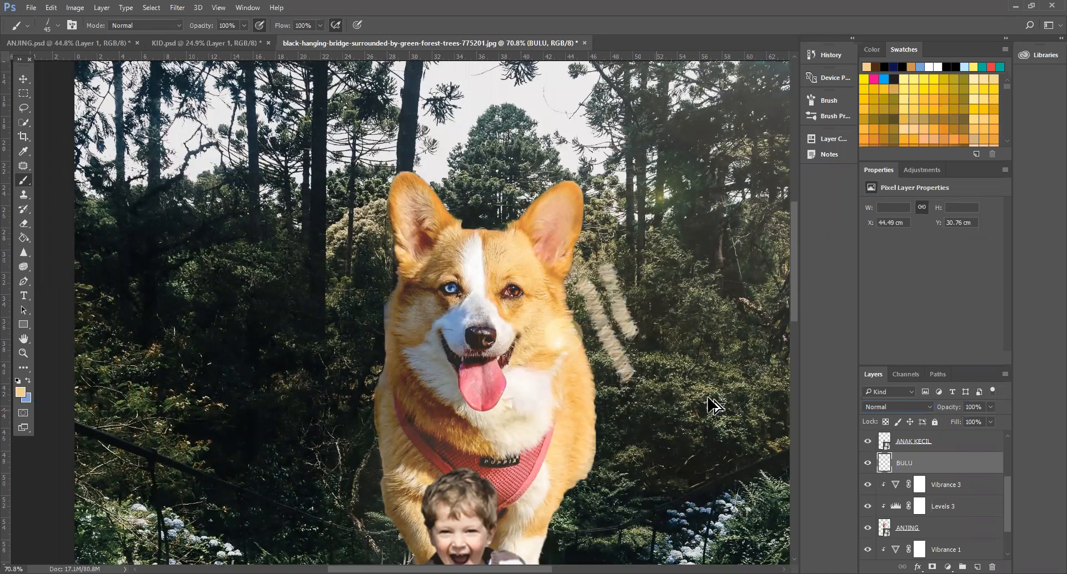
key("ctrl+z")
key("ctrl+alt+z")
Step: Choose a light orange foreground colour matching the fur at the corgi's side and lower the brush flow to 74%
key("z")
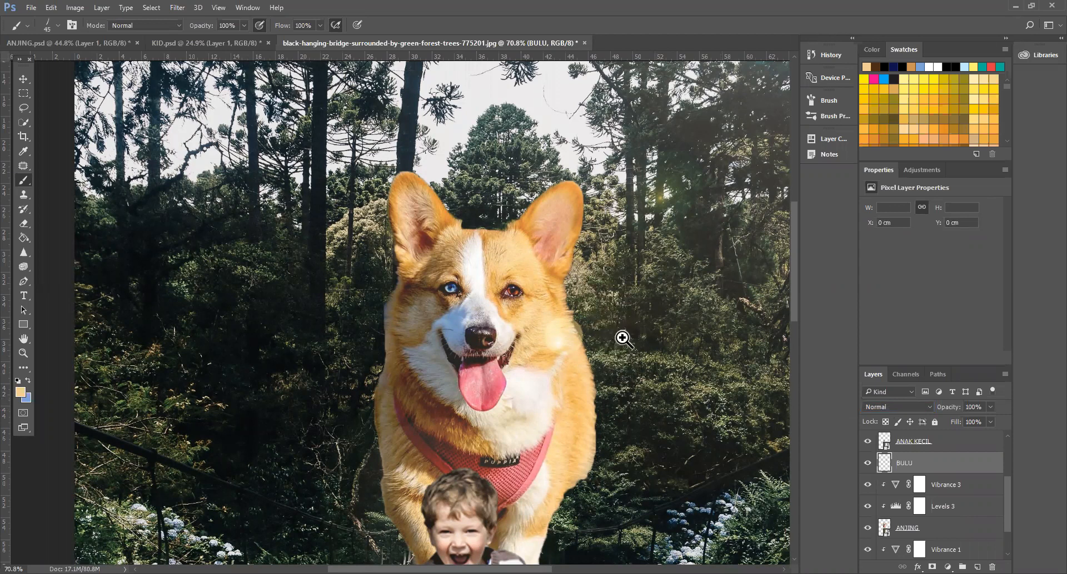
left_click_drag(621, 335, 652, 372)
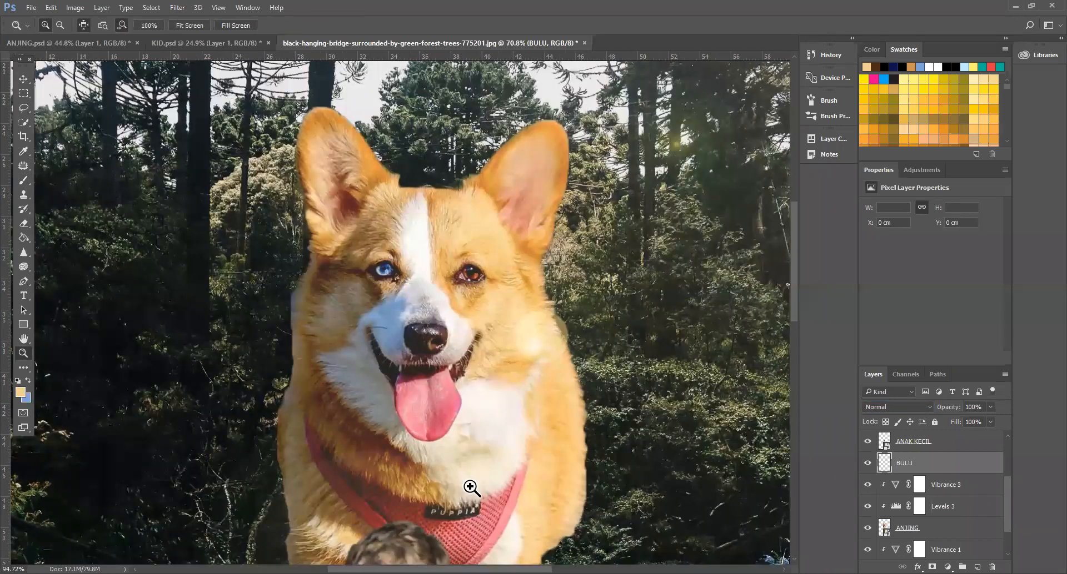
left_click_drag(469, 491, 476, 484)
left_click_drag(488, 419, 500, 413)
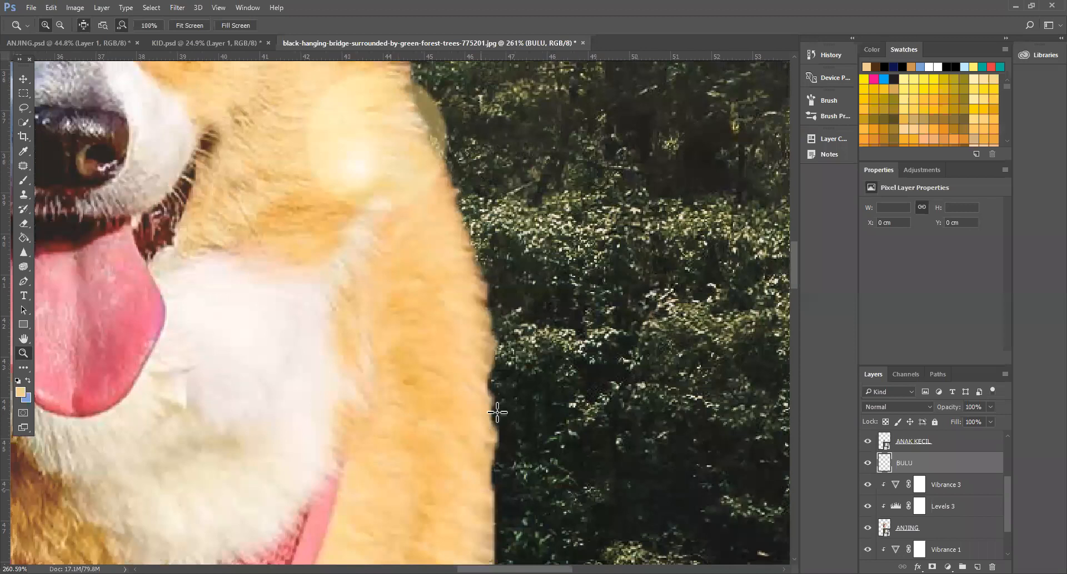
key("b")
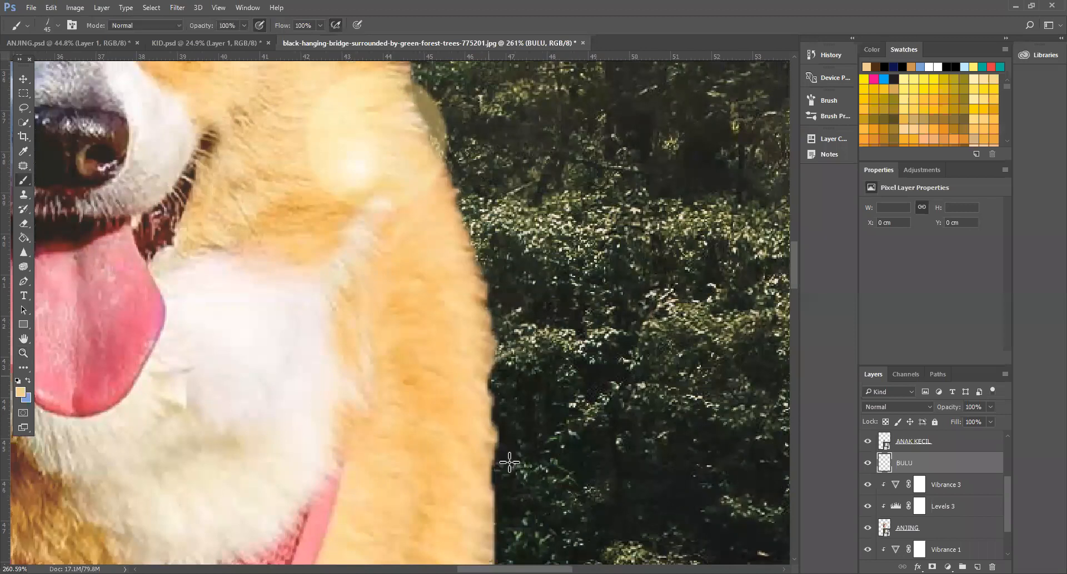
left_click(21, 392)
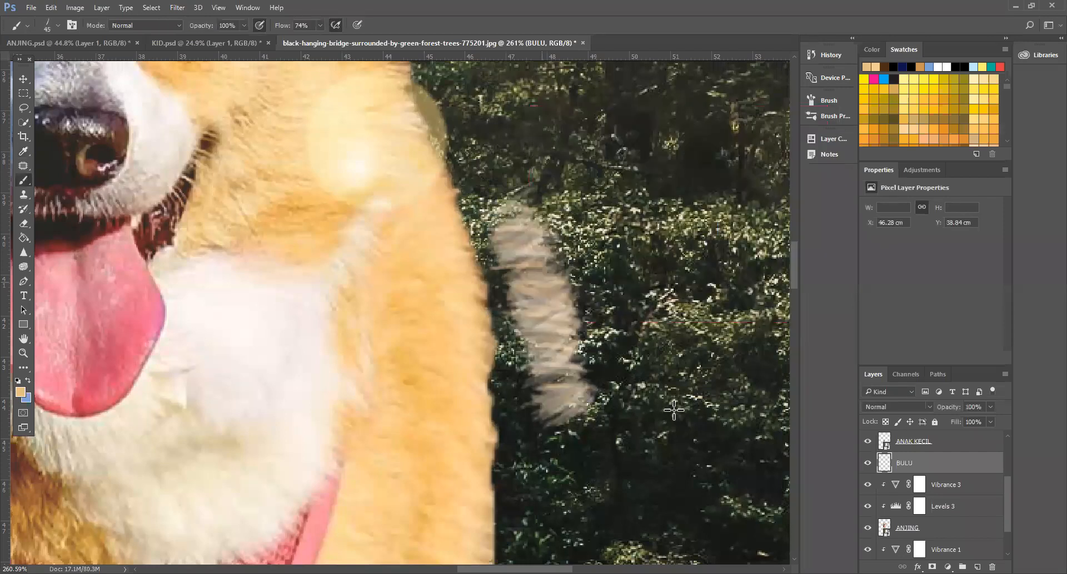
Step: Try light orange fur strokes on the dark foliage beside the corgi's body, and undo them all
left_click_drag(632, 236, 674, 410)
left_click_drag(645, 110, 690, 172)
key("ctrl+alt+z")
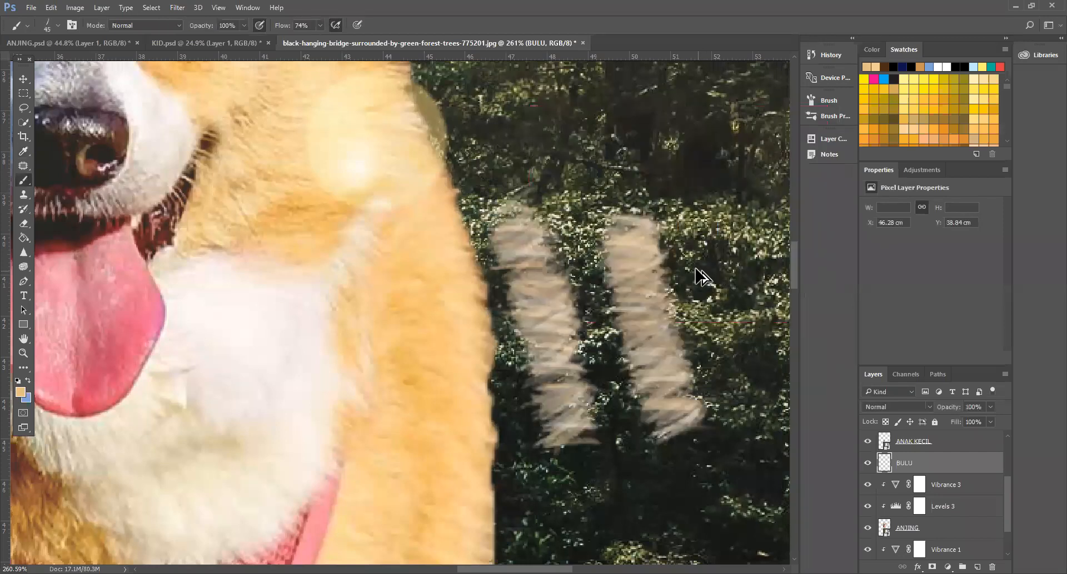
key("ctrl+alt+z")
key("ctrl+alt+z")
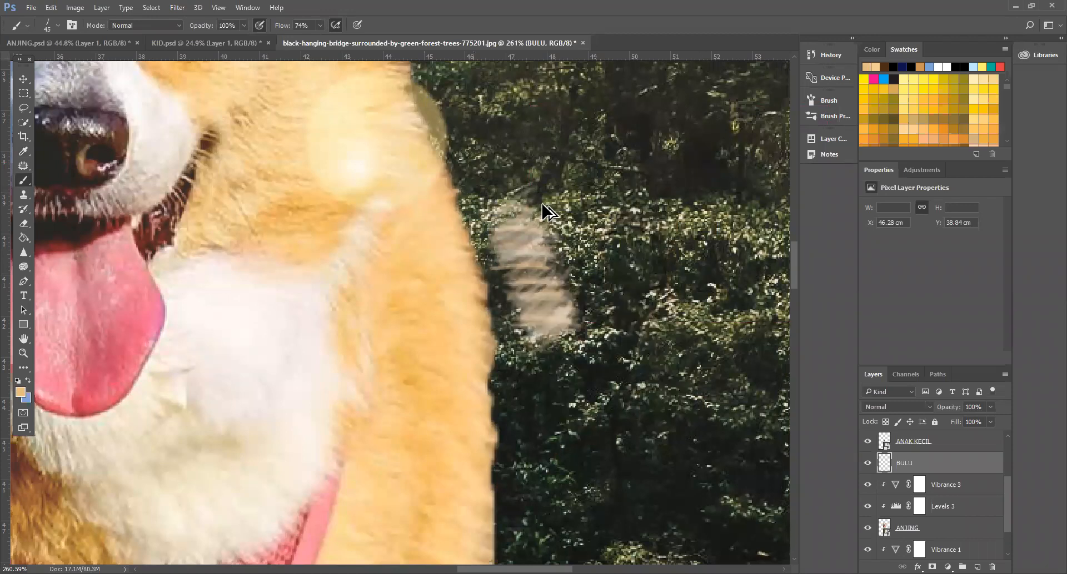
key("ctrl+alt+z")
Step: Set the fur brush size to 28 px and move the BULU layer directly below the ANJING layer
right_click(634, 281)
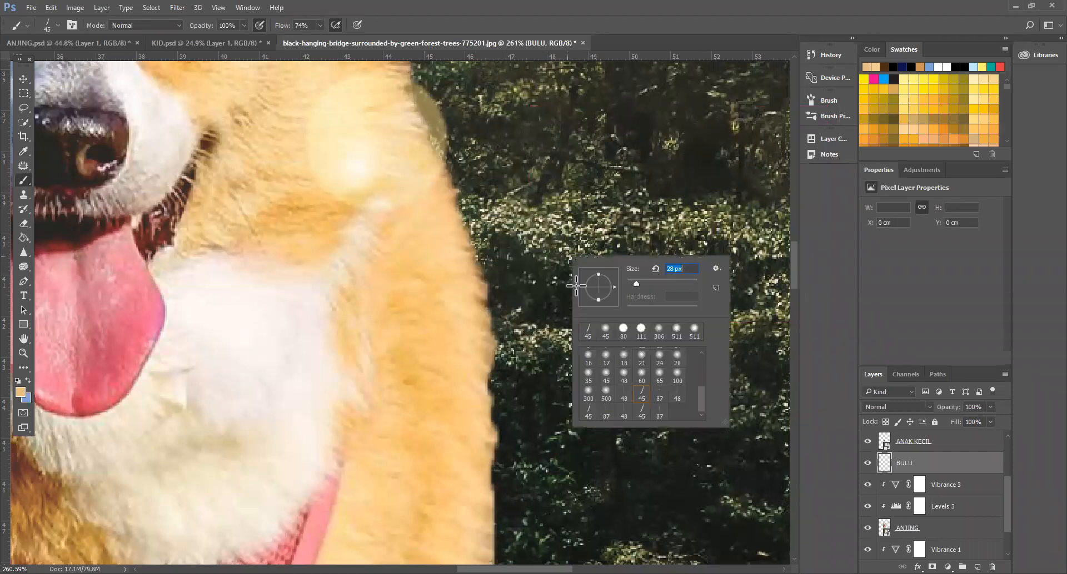
key("Return")
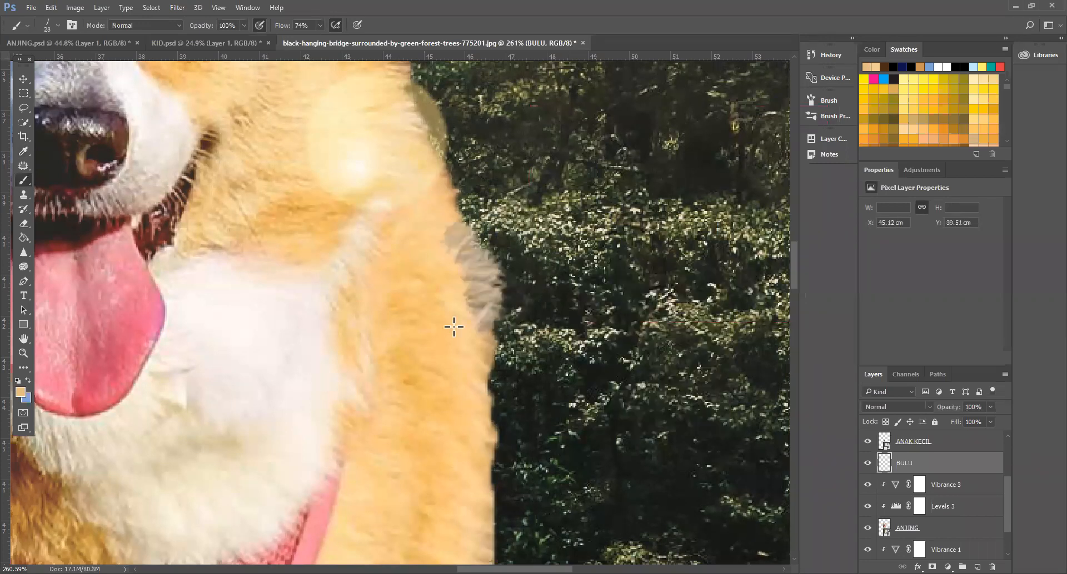
scroll(938, 445, "down", 1)
left_click_drag(938, 445, 940, 519)
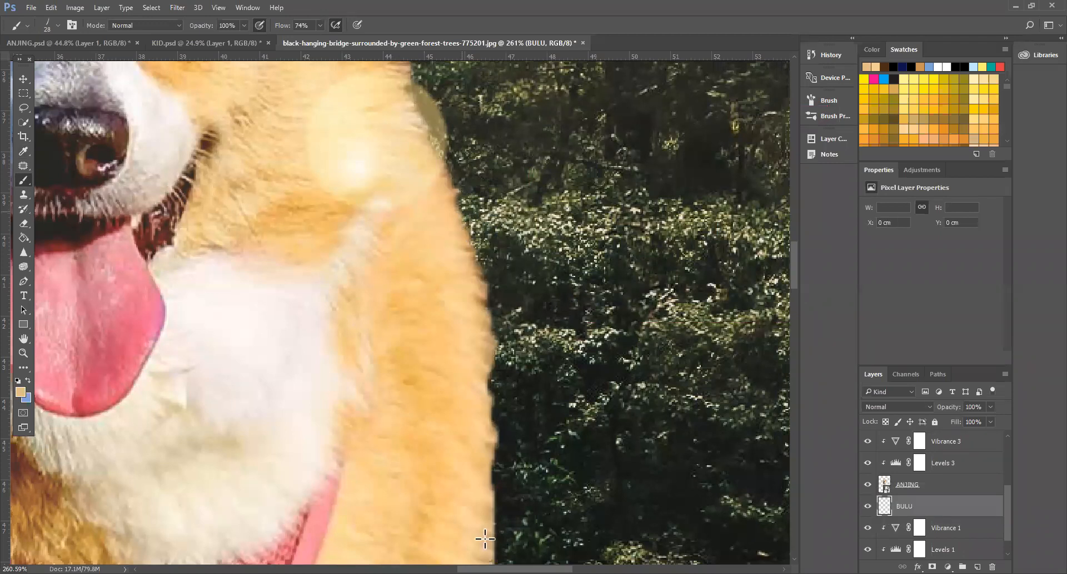
Step: Try fur strokes along the corgi's brown-eyed body edge and on the nearby foliage, and undo them
left_click_drag(485, 538, 461, 206)
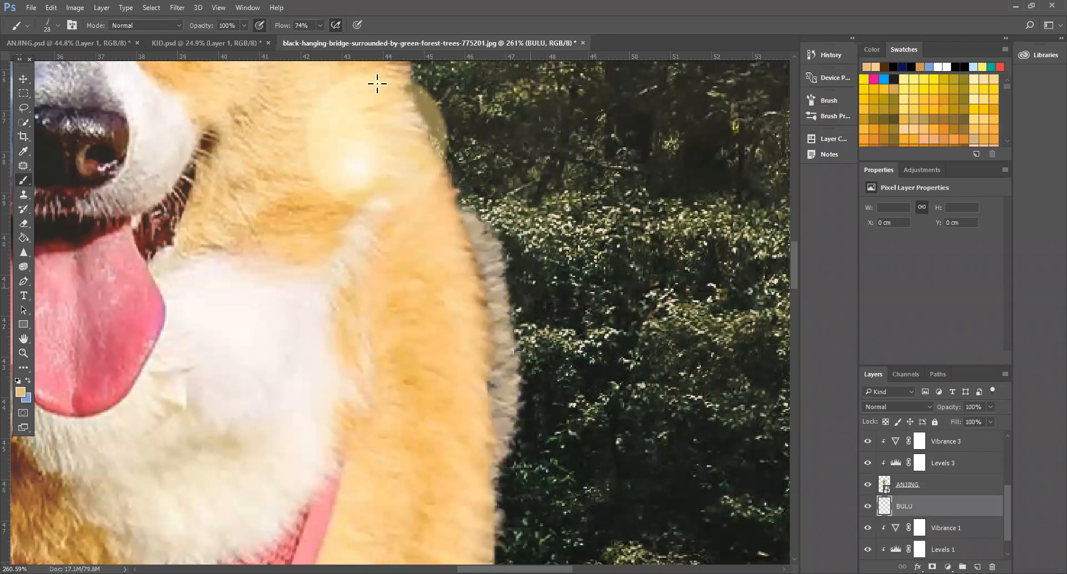
key("ctrl+z")
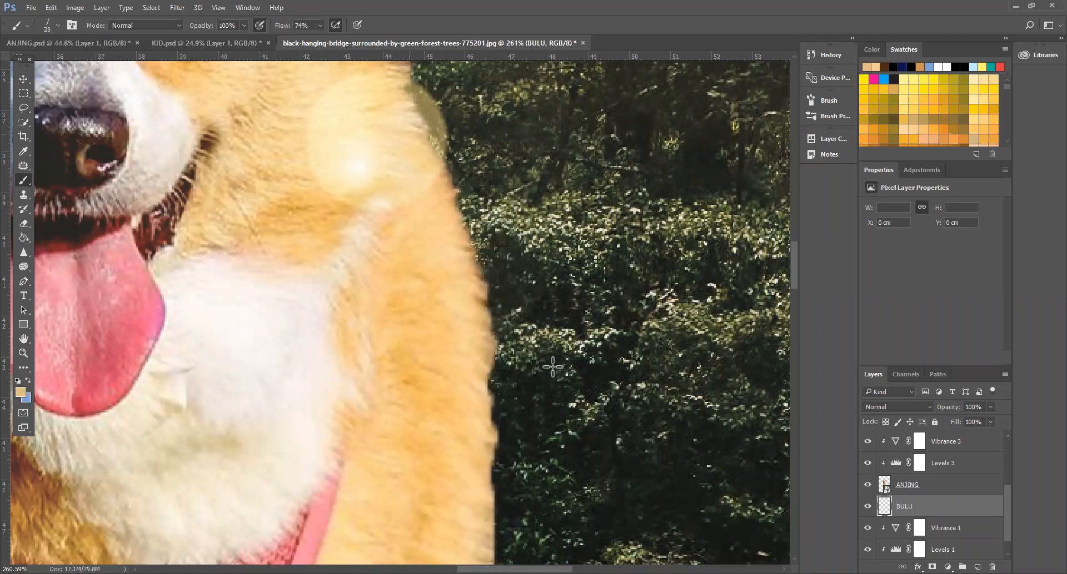
left_click_drag(553, 366, 581, 439)
key("ctrl+z")
Step: Lower the brush flow to 37% and set the foreground to the tan fur colour ddad70
key("3")
key("7")
left_click(477, 265)
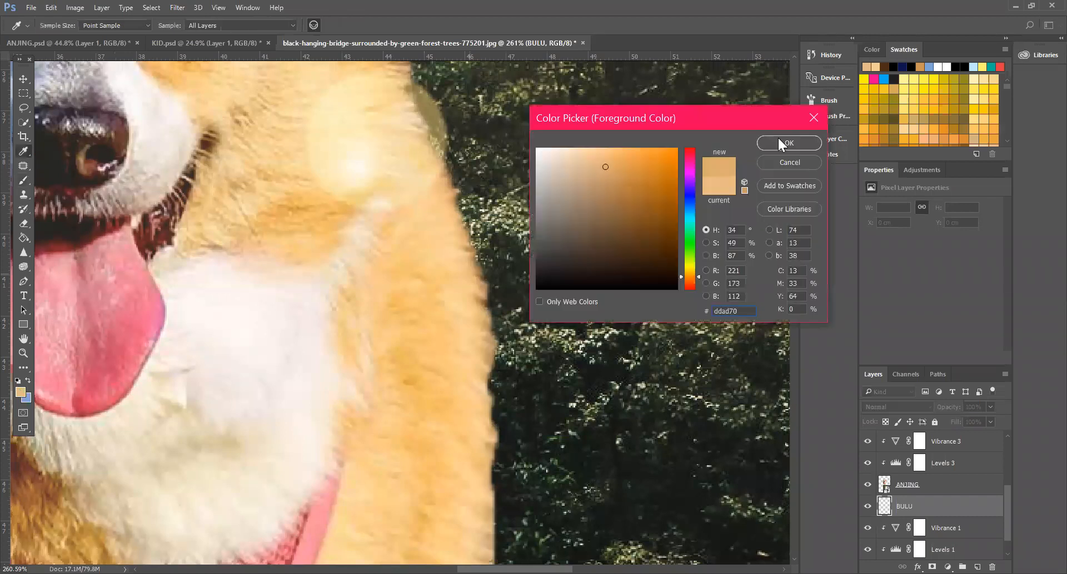
left_click(779, 141)
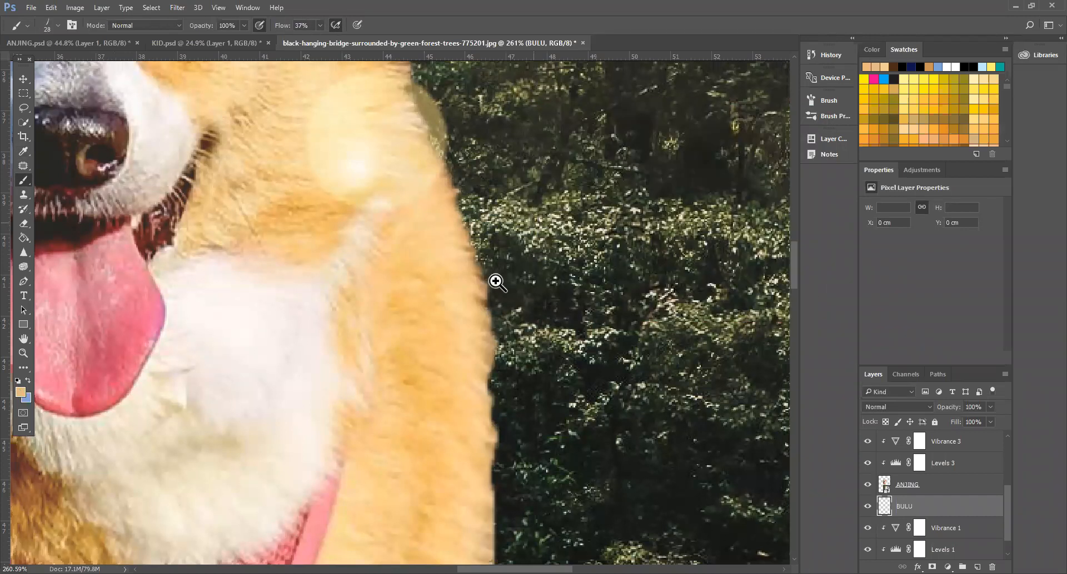
Step: Paint light fur strokes along the outer body edge on the corgi's brown-eyed side
left_click_drag(496, 282, 476, 306)
mouse_move(490, 256)
left_mouse_down()
mouse_move(498, 485)
mouse_move(447, 542)
left_mouse_up()
scroll(436, 406, "down", 1)
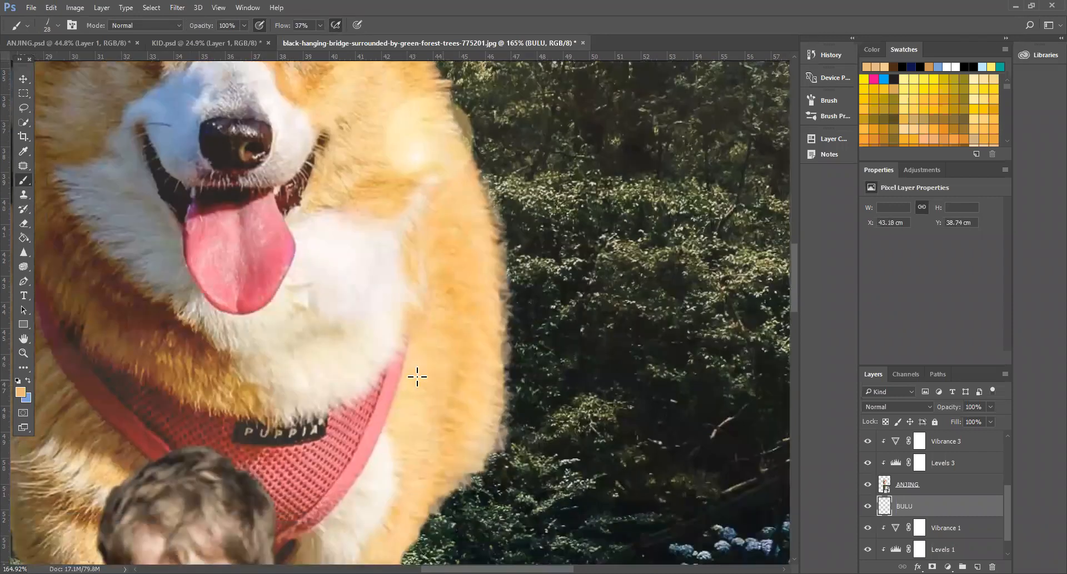
scroll(420, 334, "down", 2)
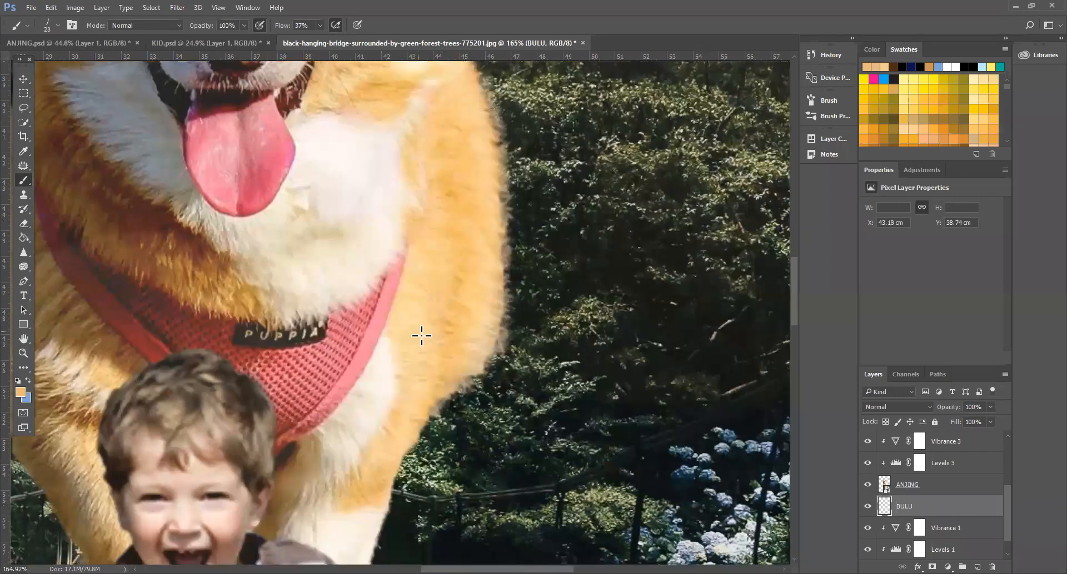
scroll(422, 336, "down", 2)
Step: Paint fur along the lower body edge down to the front leg, undoing and redoing unsatisfactory strokes
left_click_drag(416, 338, 387, 399)
left_click_drag(394, 364, 390, 396)
mouse_move(474, 261)
left_mouse_down()
mouse_move(388, 359)
mouse_move(436, 306)
mouse_move(390, 396)
left_mouse_up()
key("ctrl+alt+z")
key("ctrl+alt+z")
key("ctrl+alt+z")
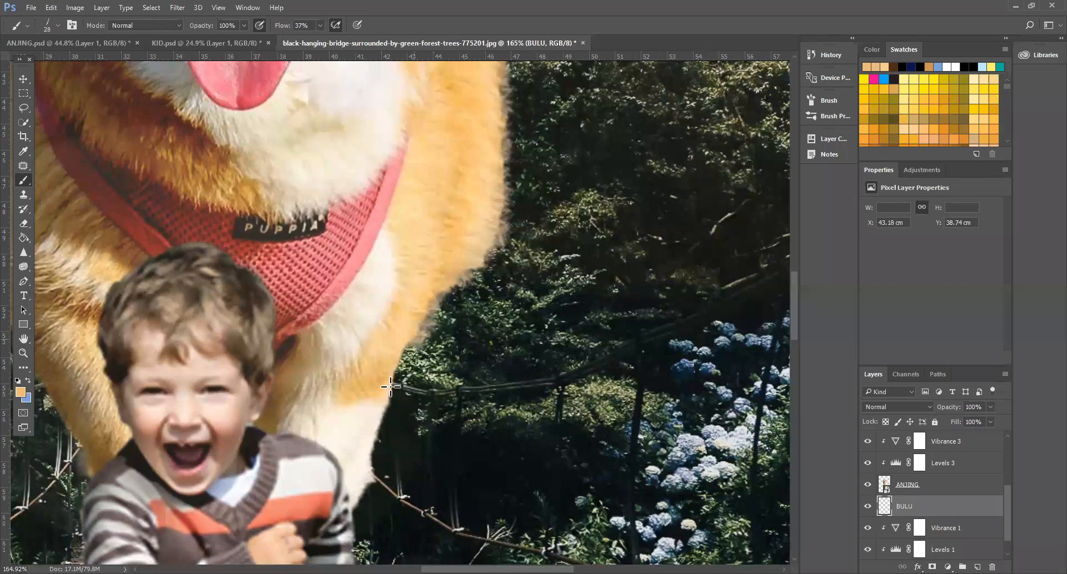
scroll(491, 343, "up", 1)
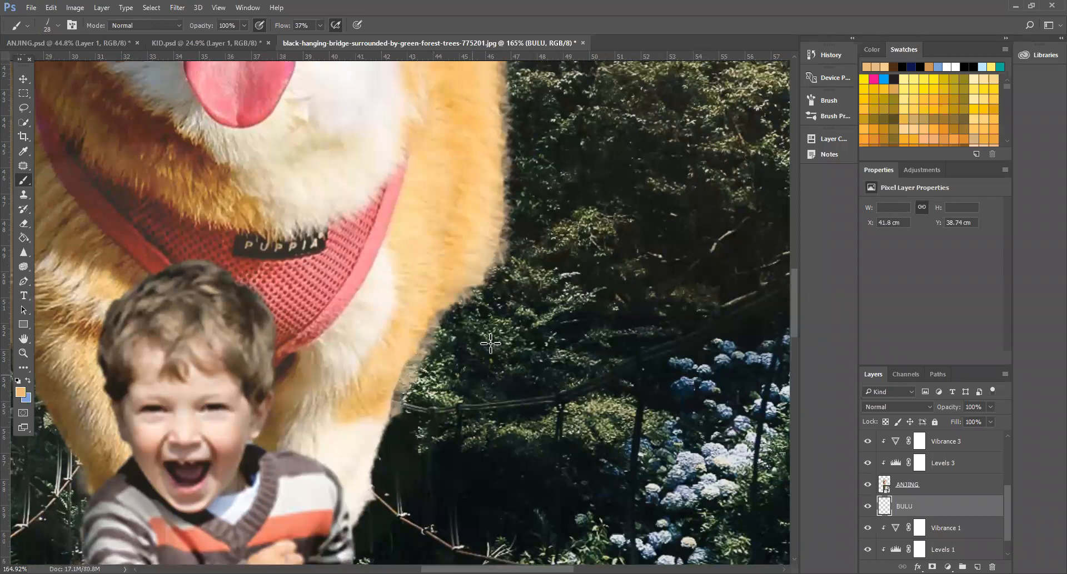
Step: Raise the brush flow to 55% and try fur strokes along the cheek edge on the brown-eyed side
scroll(427, 217, "up", 5)
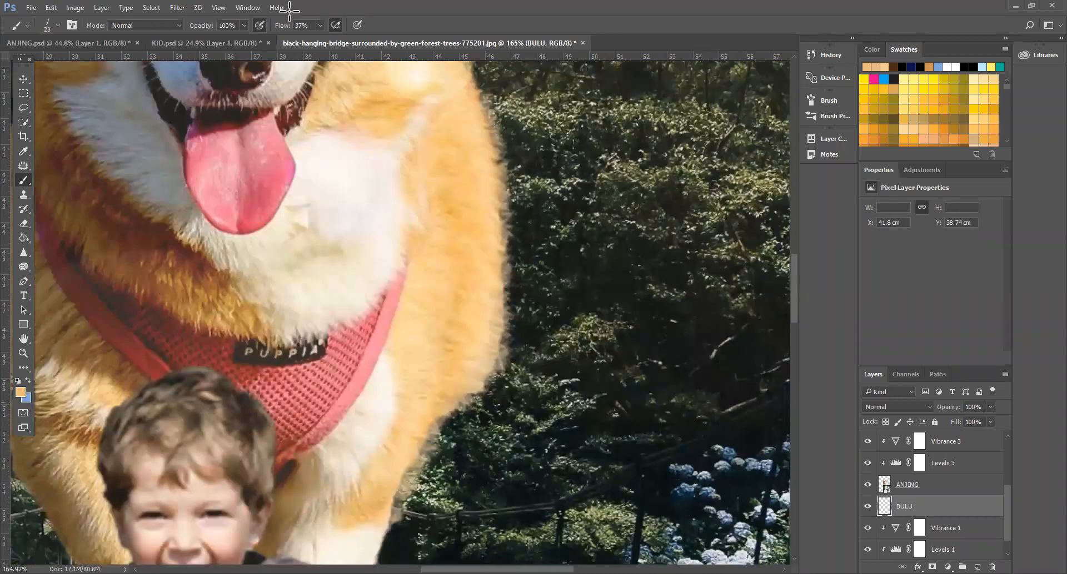
scroll(451, 229, "up", 8)
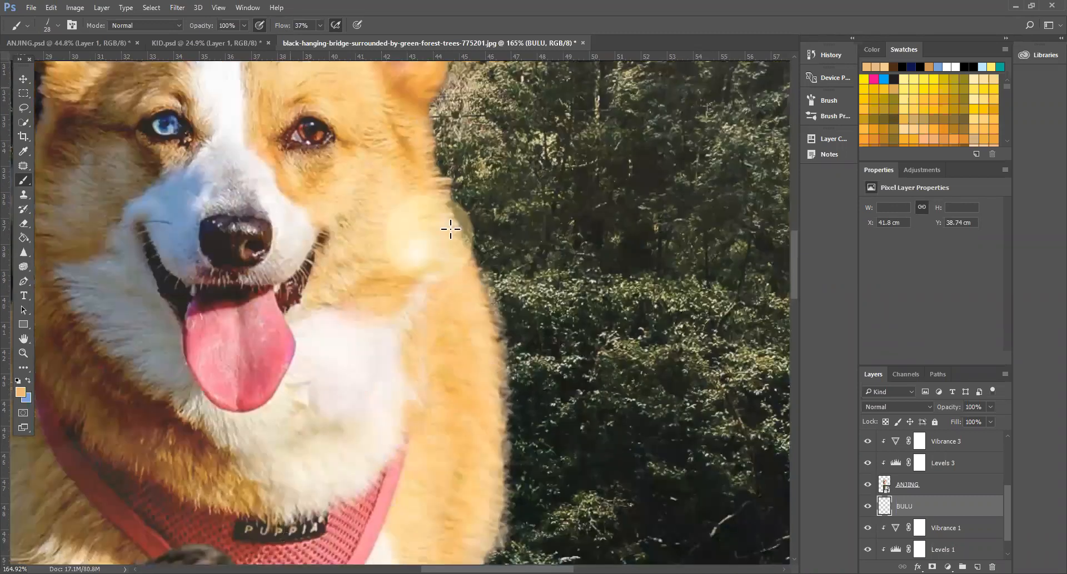
scroll(451, 228, "up", 2)
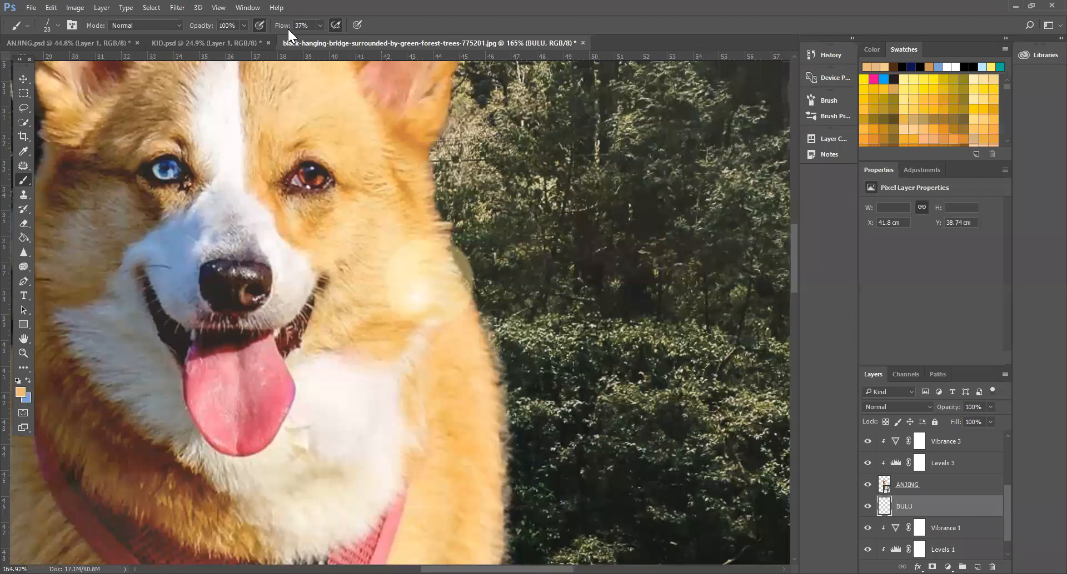
left_click(320, 25)
left_click(328, 41)
left_click_drag(429, 183, 434, 140)
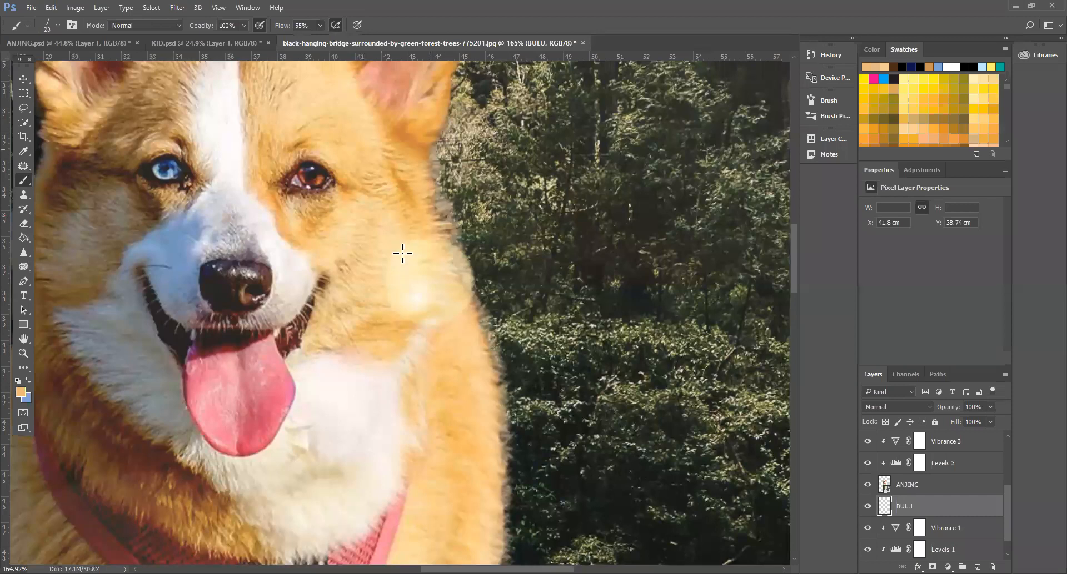
Step: Undo the last cheek stroke, sample the fur colour at the cheek and repaint its edge up to the ear base
scroll(436, 278, "up", 1)
scroll(459, 352, "up", 1)
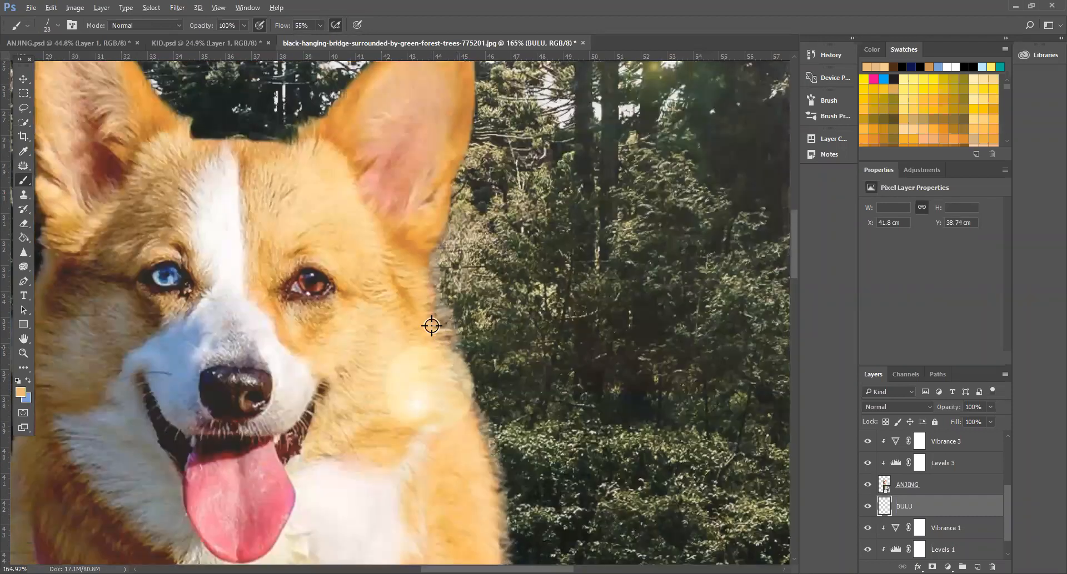
key("ctrl+z")
left_click(429, 305)
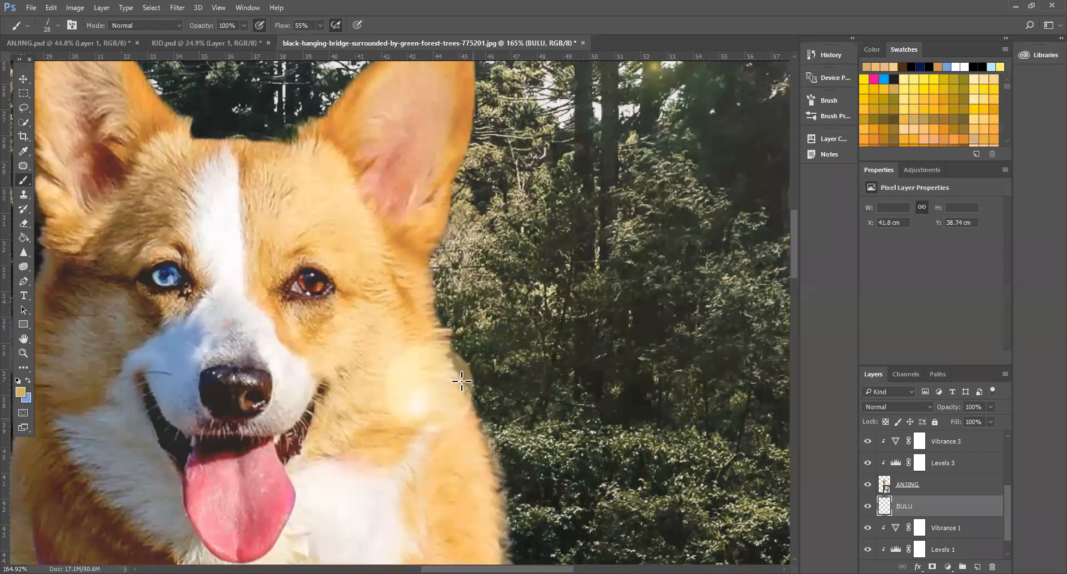
mouse_move(447, 350)
left_mouse_down()
mouse_move(427, 268)
mouse_move(445, 210)
left_mouse_up()
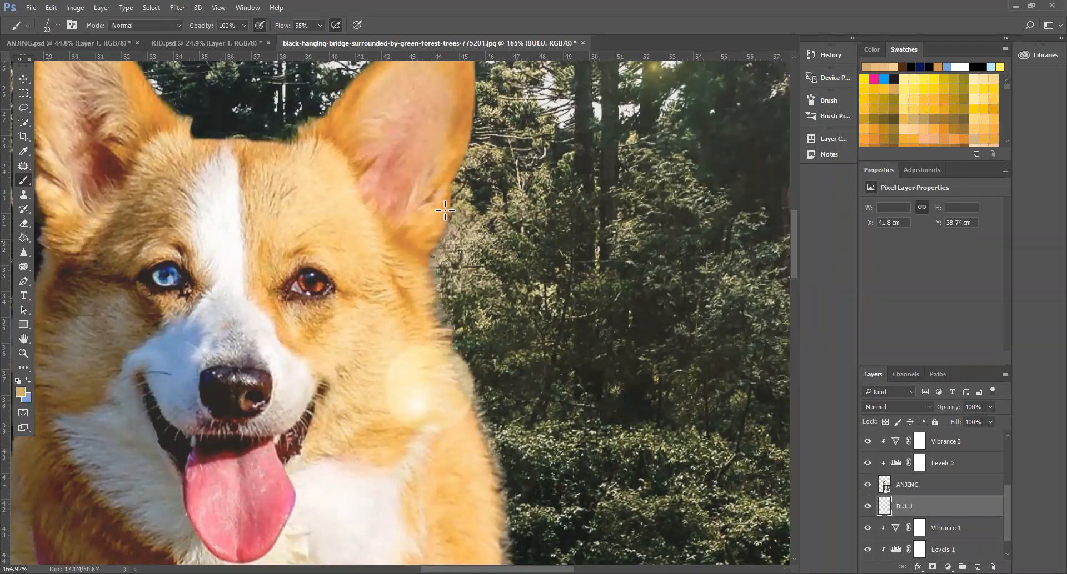
Step: Sample the deeper orange at the ear base and paint fur along the ear's lower outer edge
key("i")
left_click(425, 246, "alt")
key("b")
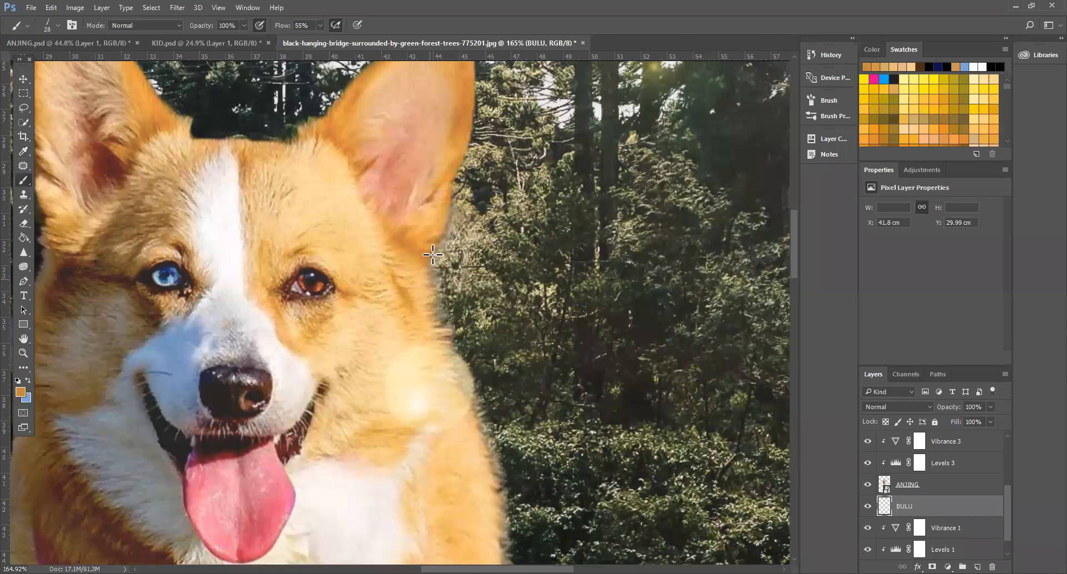
left_click_drag(451, 203, 465, 153)
Step: Sample the orange at the ear's rim and paint fur around the ear tip down to the head
scroll(465, 178, "up", 1)
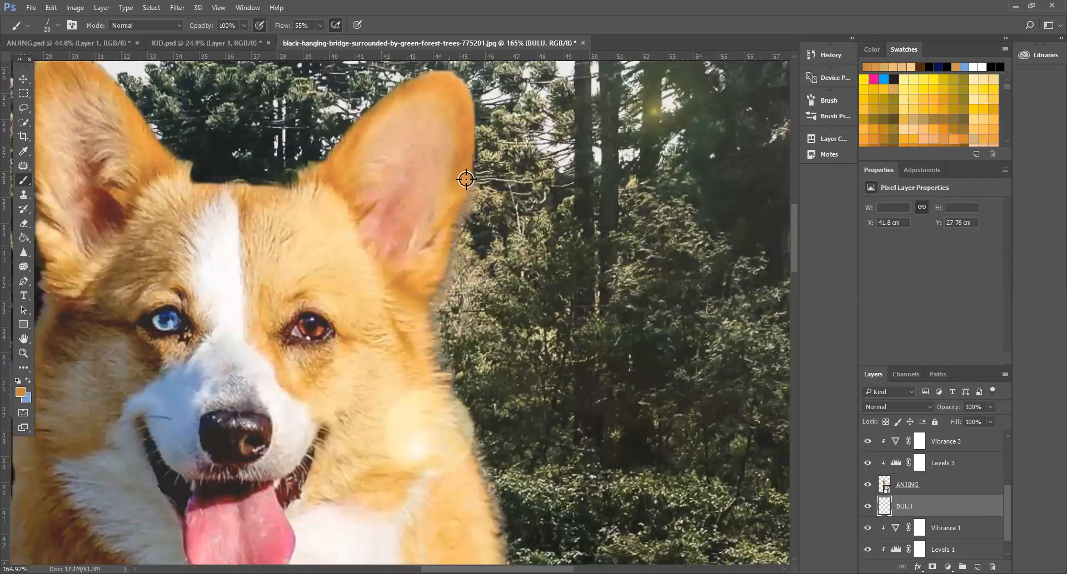
left_click(466, 178, "alt")
scroll(465, 253, "up", 1)
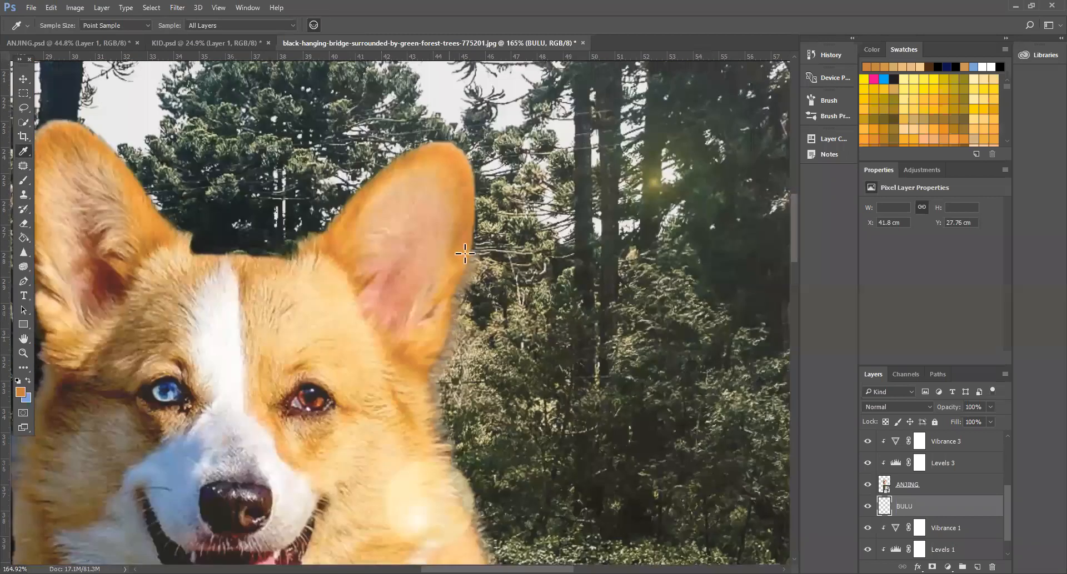
mouse_move(472, 235)
left_mouse_down()
mouse_move(467, 165)
mouse_move(450, 151)
mouse_move(420, 149)
mouse_move(395, 159)
mouse_move(309, 246)
left_mouse_up()
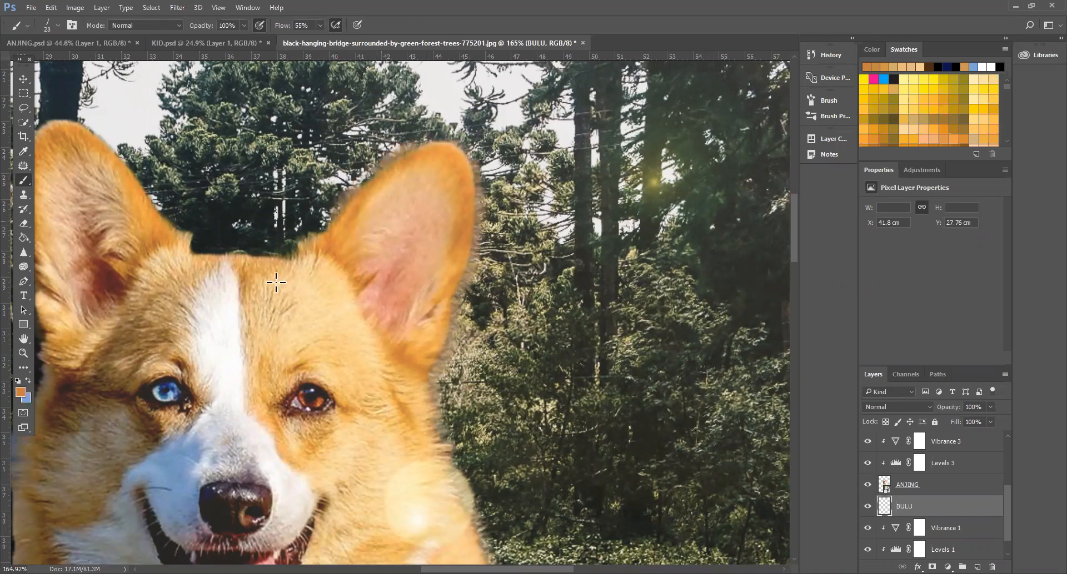
Step: Sample the forehead fur colour and paint short fur strokes along the top of the head between the ears
key("i")
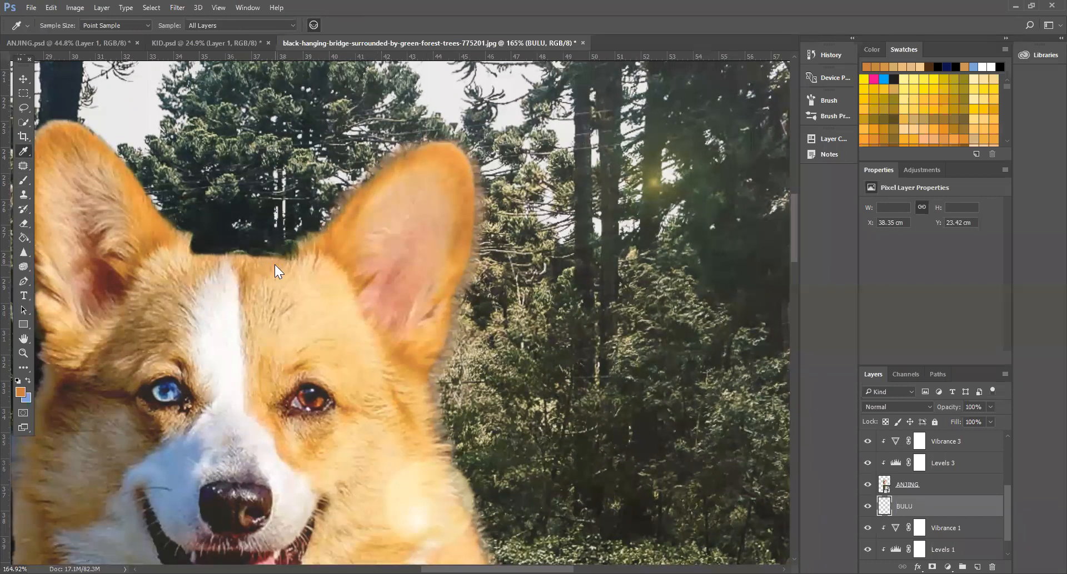
left_click(276, 272)
key("b")
mouse_move(202, 257)
left_mouse_down()
mouse_move(185, 255)
mouse_move(167, 227)
left_mouse_up()
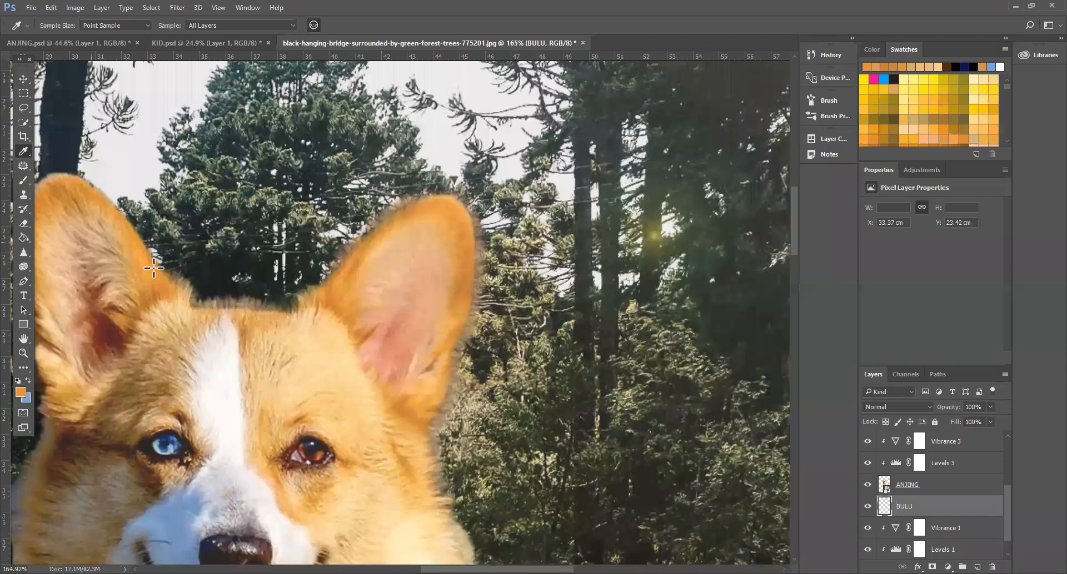
Step: Paint orange fur around the ear on the blue-eyed side, from its inner edge over the tip and down the outside
scroll(139, 247, "up", 2)
key("b")
mouse_move(141, 251)
left_mouse_down()
mouse_move(91, 189)
mouse_move(50, 173)
left_mouse_up()
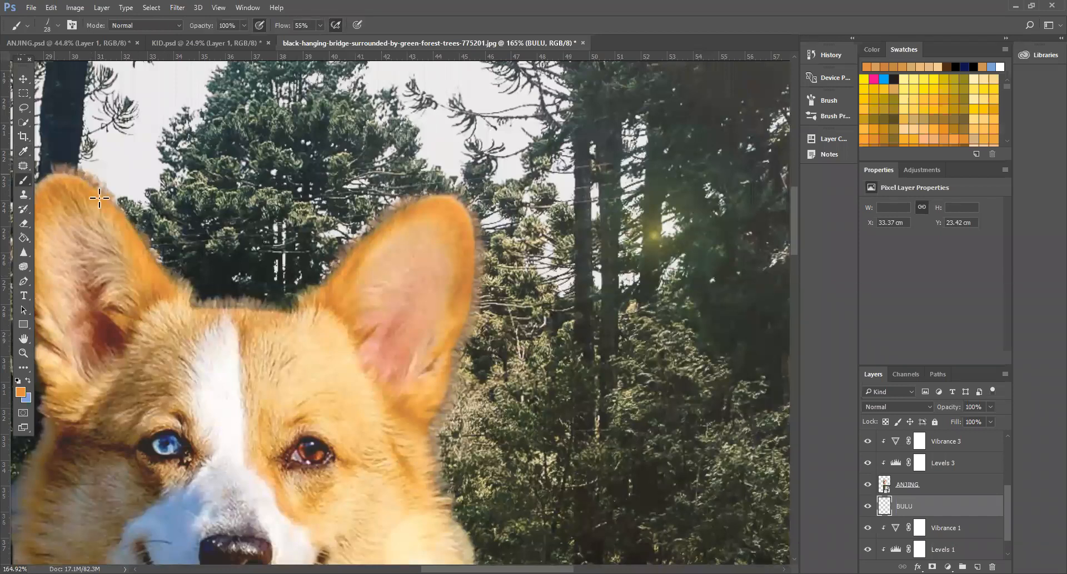
left_click_drag(367, 323, 201, 354)
left_click_drag(238, 397, 289, 378)
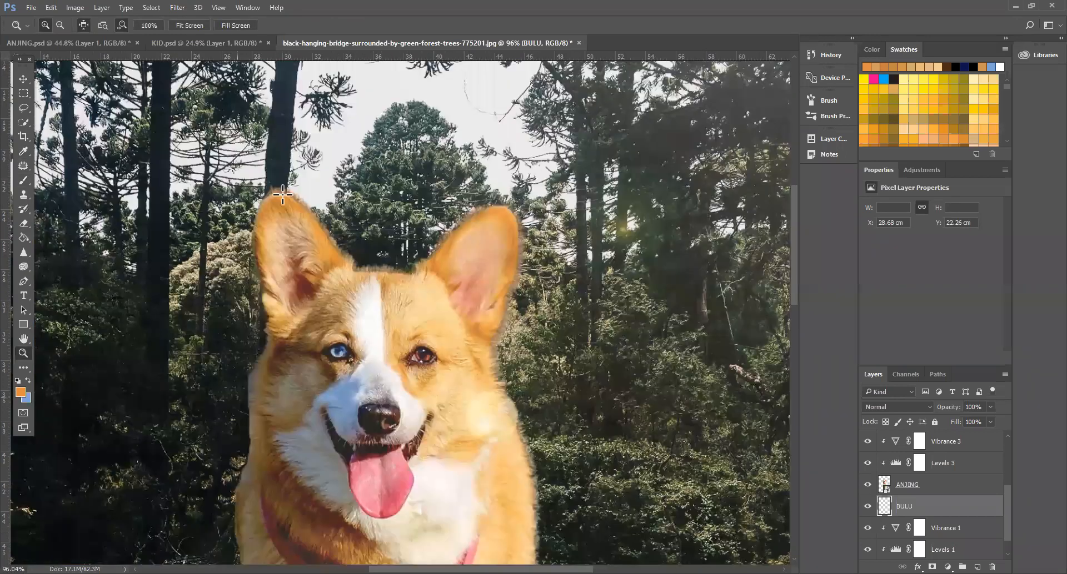
mouse_move(287, 177)
left_mouse_down()
mouse_move(270, 201)
mouse_move(286, 366)
left_mouse_up()
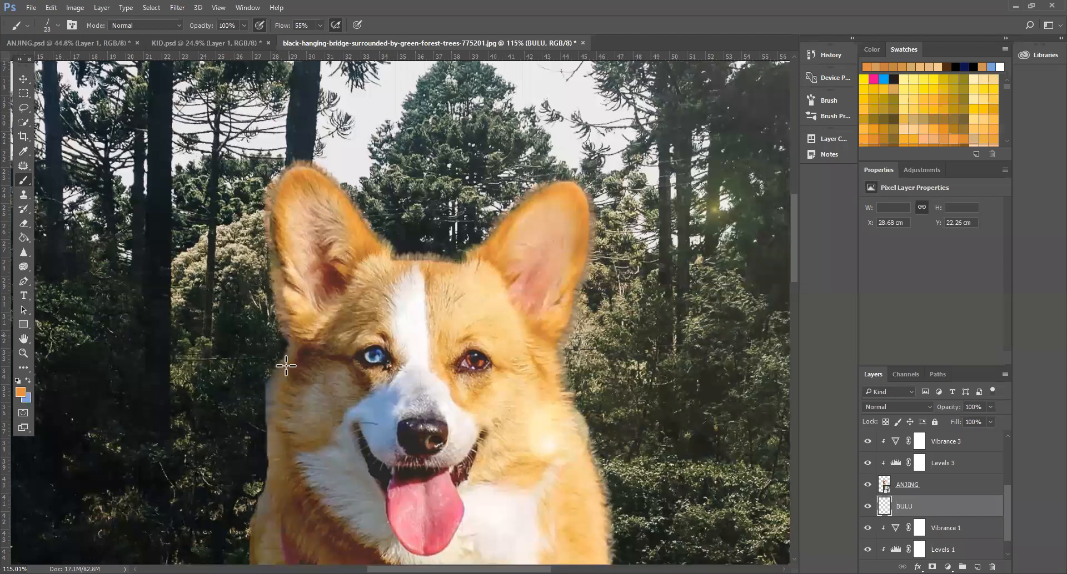
Step: Sample the brown fur at the blue-eyed cheek's edge and paint fur from the cheek down to the neck
scroll(285, 358, "down", 1)
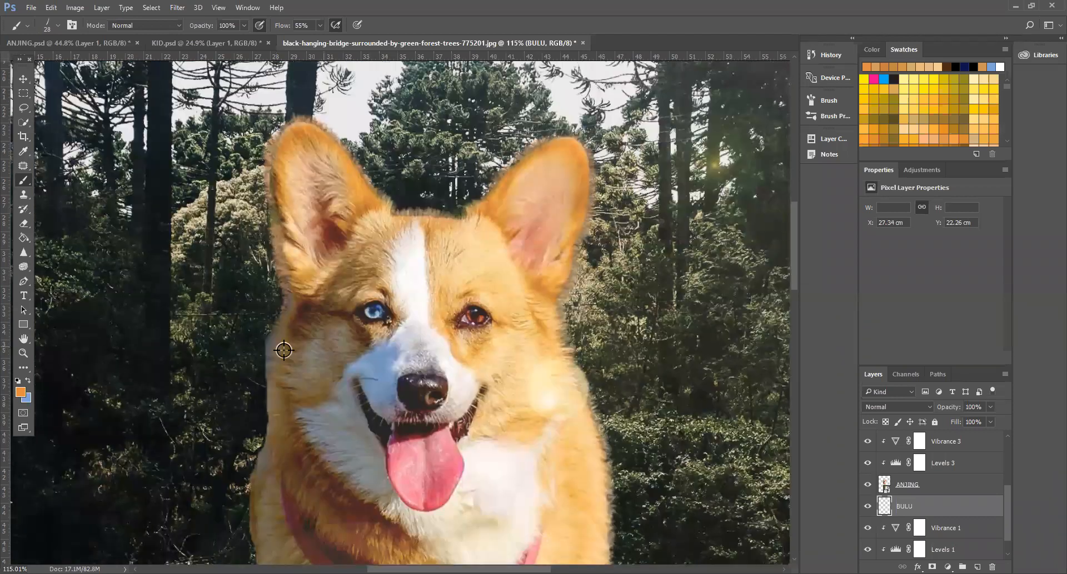
scroll(277, 332, "down", 1)
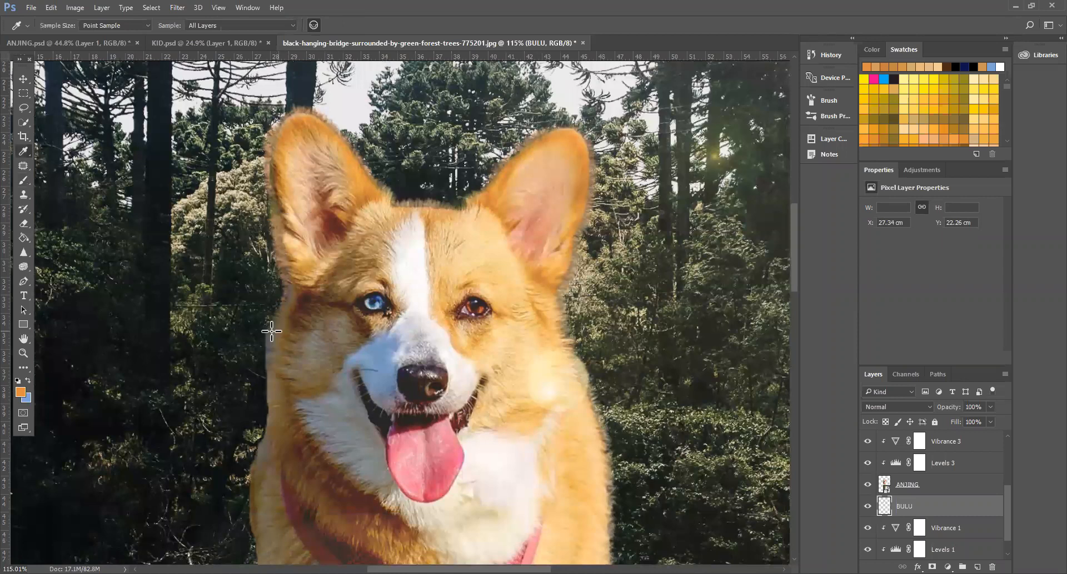
left_click(272, 381, "alt")
mouse_move(275, 420)
left_mouse_down()
mouse_move(272, 393)
mouse_move(253, 512)
left_mouse_up()
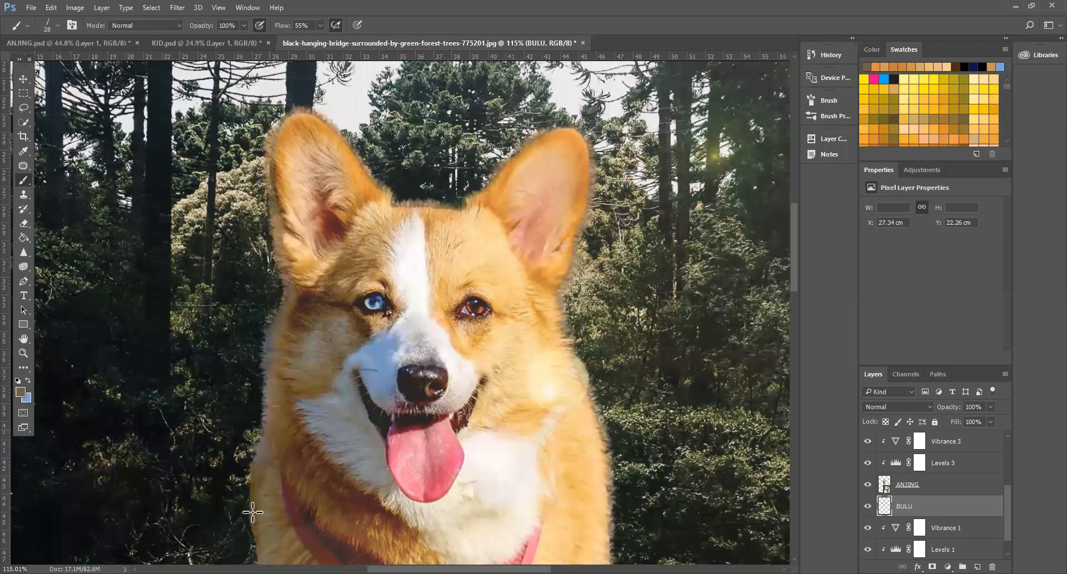
Step: Sample the brown at the blue-eyed side's shoulder edge and paint fur down the shoulder
scroll(330, 401, "down", 1)
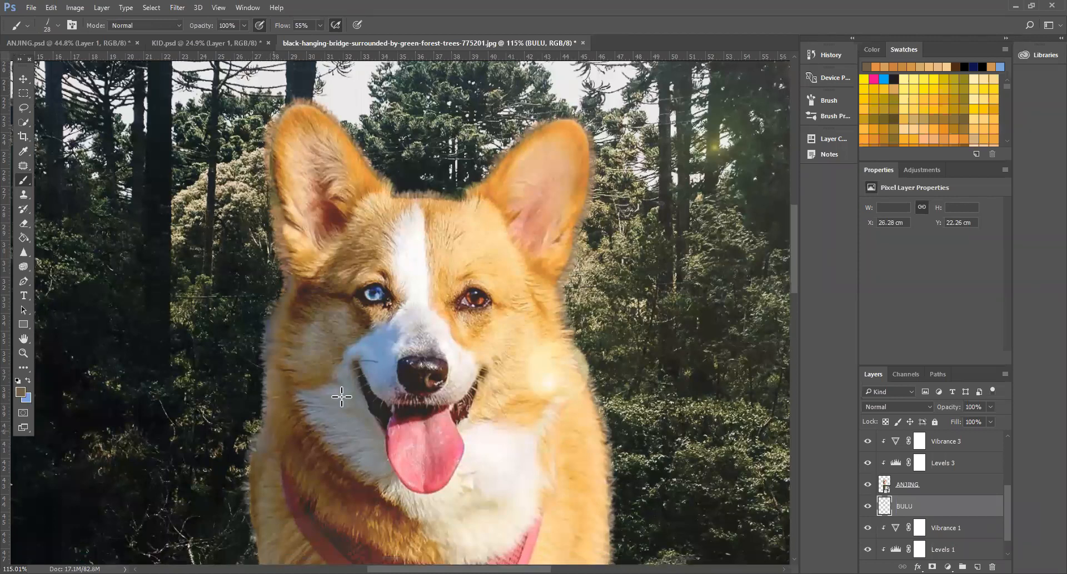
scroll(333, 396, "down", 3)
scroll(239, 334, "down", 4)
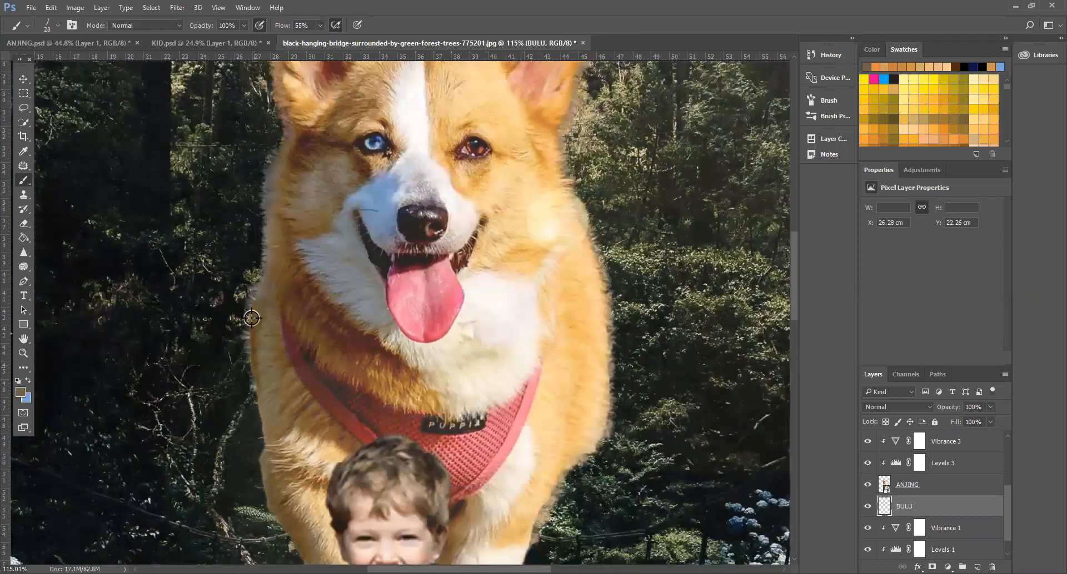
left_click(253, 319, "alt")
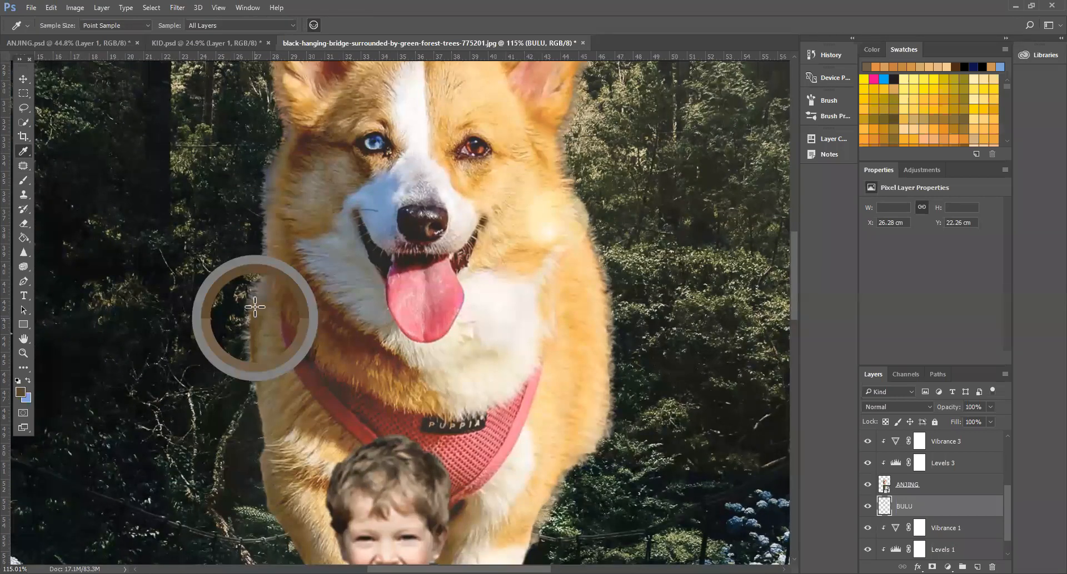
left_click_drag(248, 338, 262, 414)
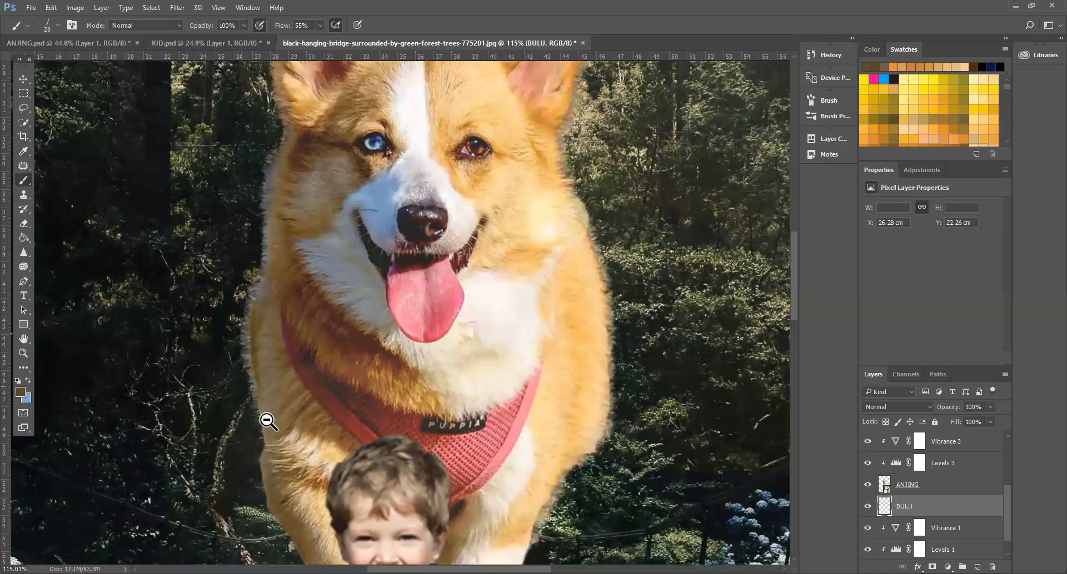
Step: Resample the brown at the shoulder's edge, undo the fur strokes on the blue-eyed side and repaint them from the cheek to the neck
key("z")
left_click(258, 419)
left_click_drag(257, 418, 241, 412)
key("b")
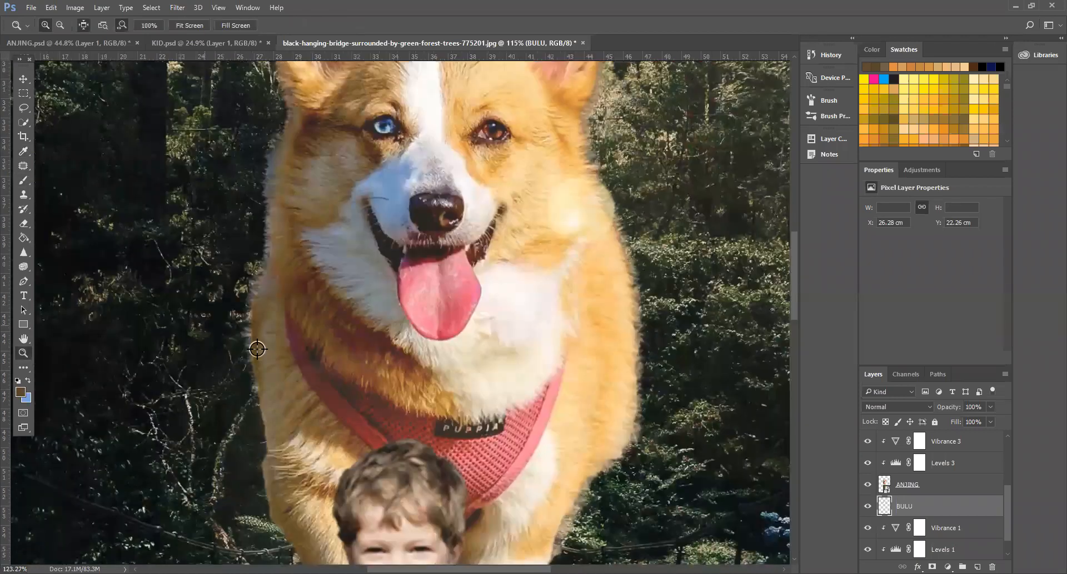
left_click(258, 341, "alt")
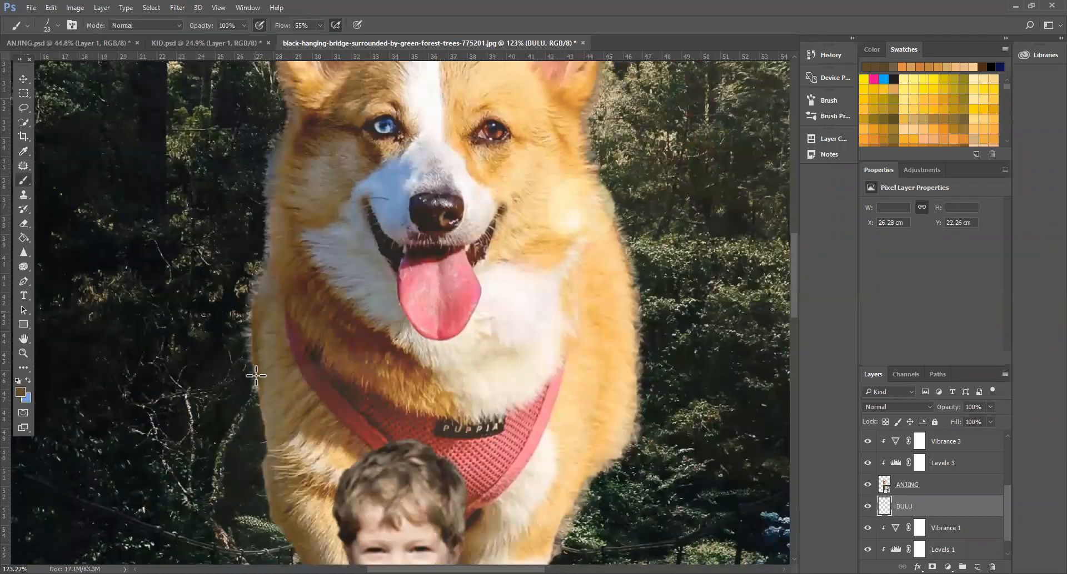
left_click_drag(254, 313, 250, 374)
key("ctrl+z")
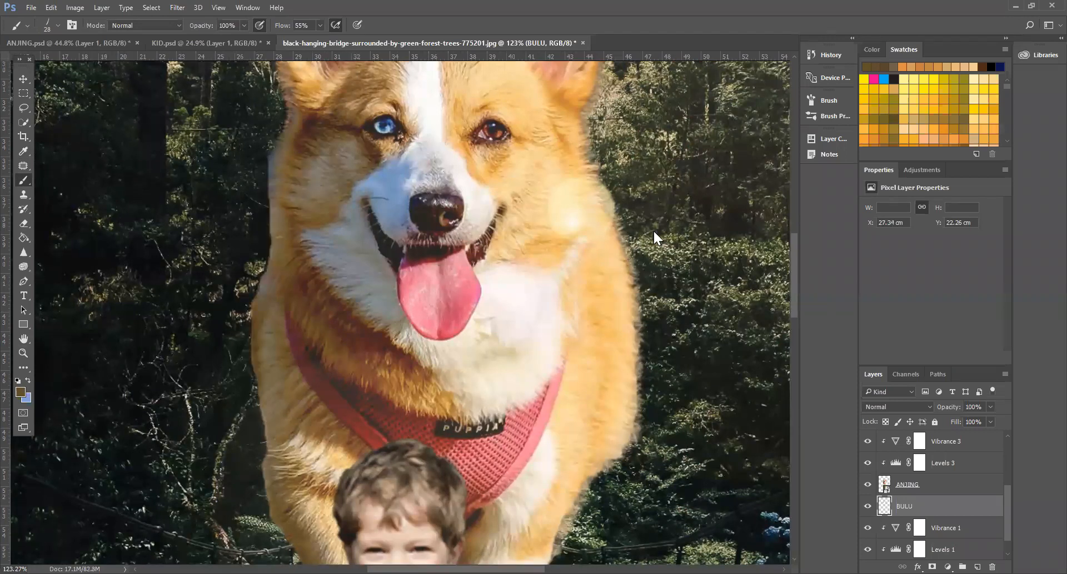
left_click_drag(271, 140, 255, 292)
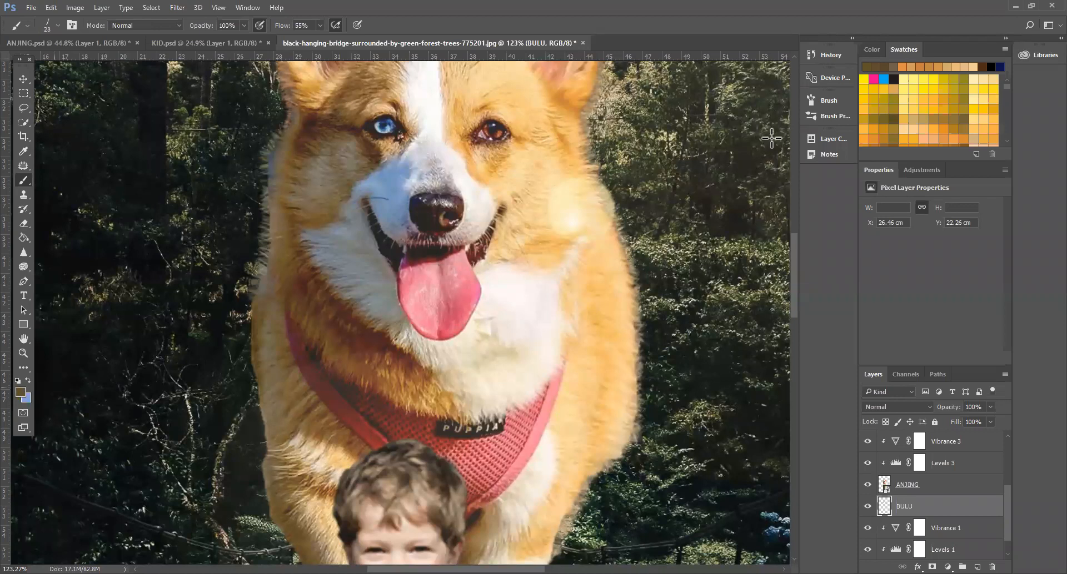
Step: Sample a darker brown from the coat beside the harness and paint fur along the neck and shoulder edge on the blue-eyed side
left_click(286, 334)
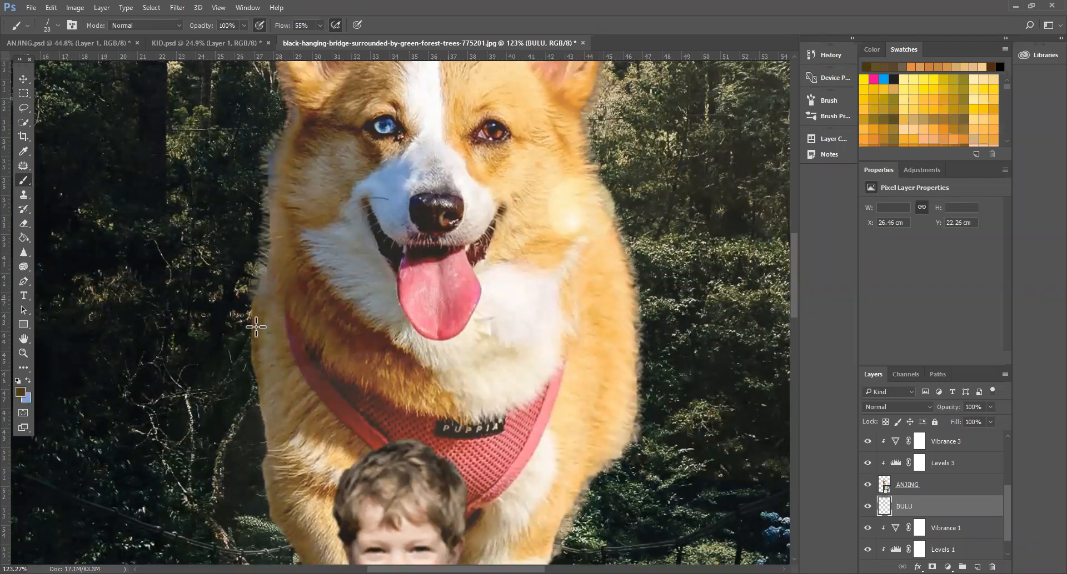
mouse_move(257, 295)
left_mouse_down()
mouse_move(250, 345)
mouse_move(247, 308)
mouse_move(264, 443)
mouse_move(257, 492)
mouse_move(272, 476)
left_mouse_up()
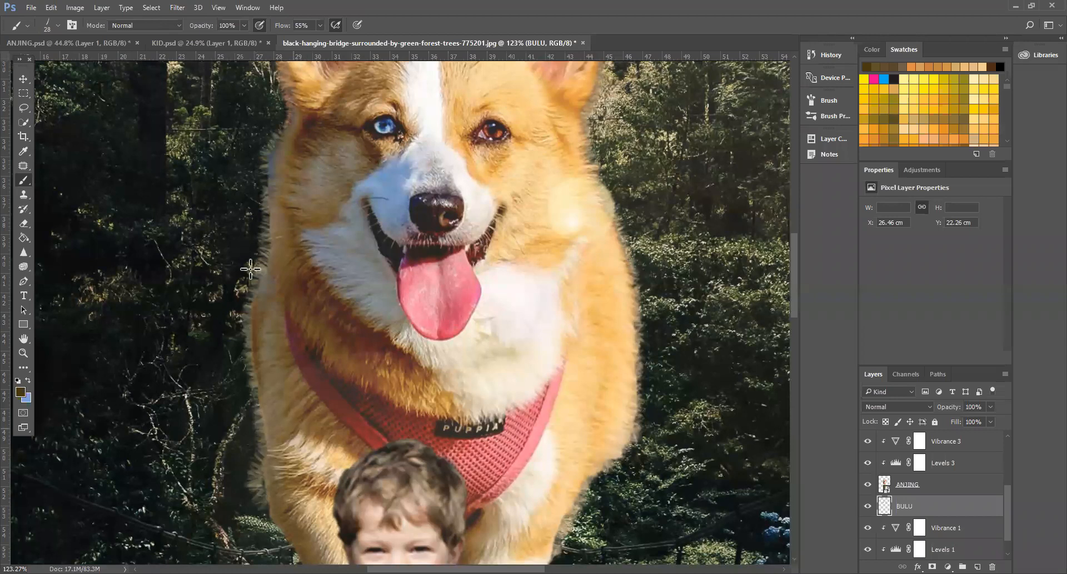
scroll(250, 275, "down", 1)
left_click_drag(250, 310, 251, 262)
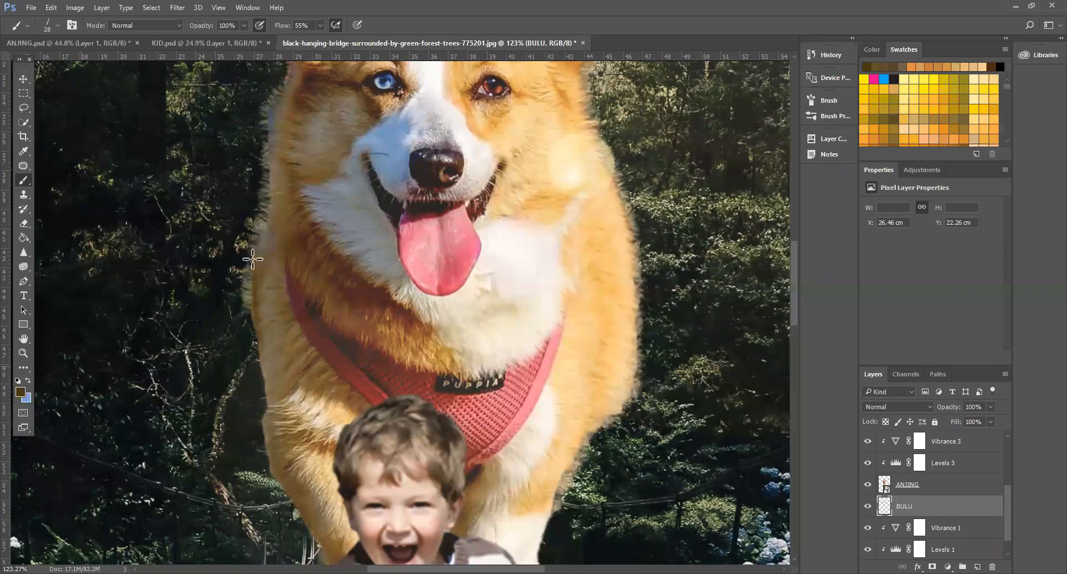
Step: Paint dark brown fur down the foreleg on the blue-eyed side to the boy's shoulder, undoing and redoing the unsatisfactory strokes
mouse_move(253, 324)
left_mouse_down()
mouse_move(267, 458)
mouse_move(298, 524)
left_mouse_up()
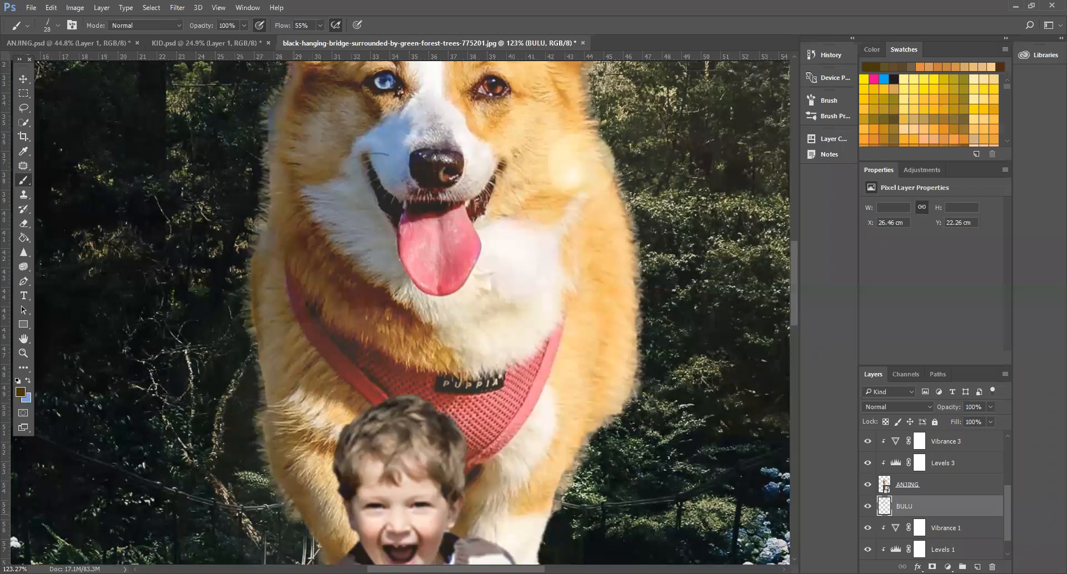
key("ctrl+alt+z")
key("ctrl+alt+z")
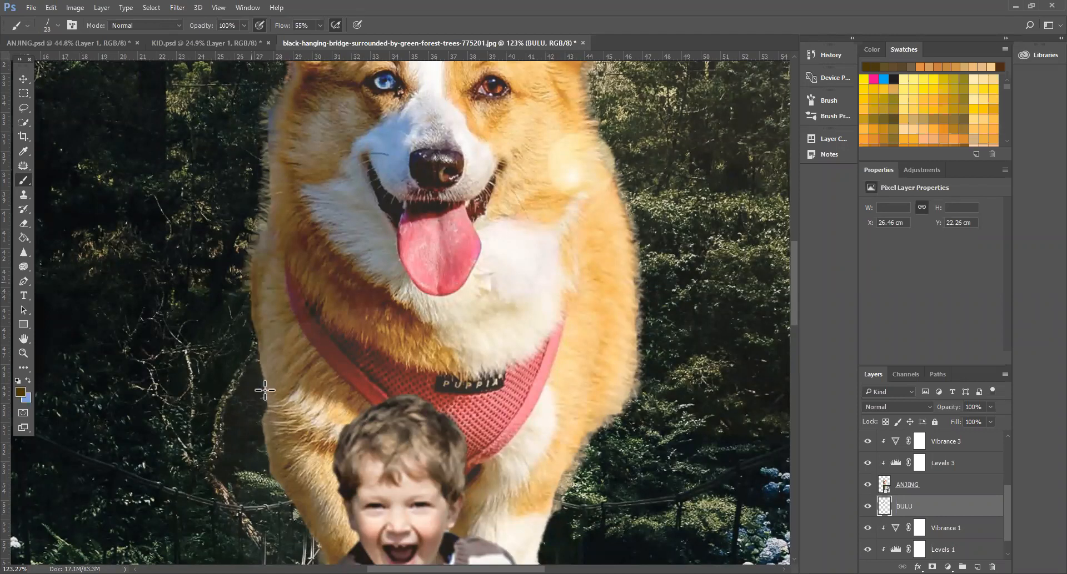
mouse_move(265, 390)
left_mouse_down()
mouse_move(272, 475)
mouse_move(320, 552)
left_mouse_up()
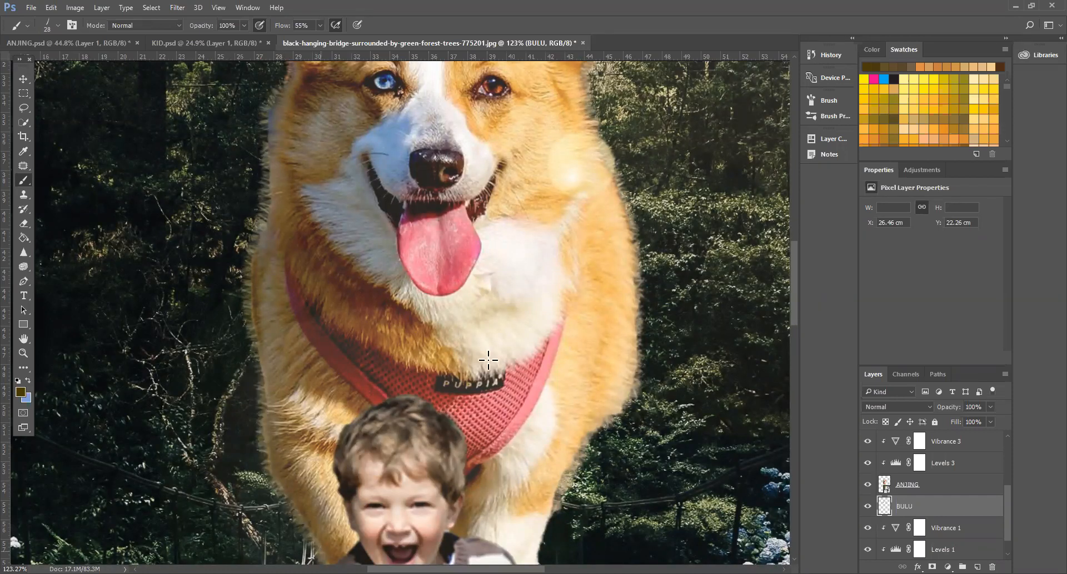
Step: Sample the white fur of the foreleg on the brown-eyed side and paint white fur strokes along its outer edge
scroll(53, 393, "down", 5)
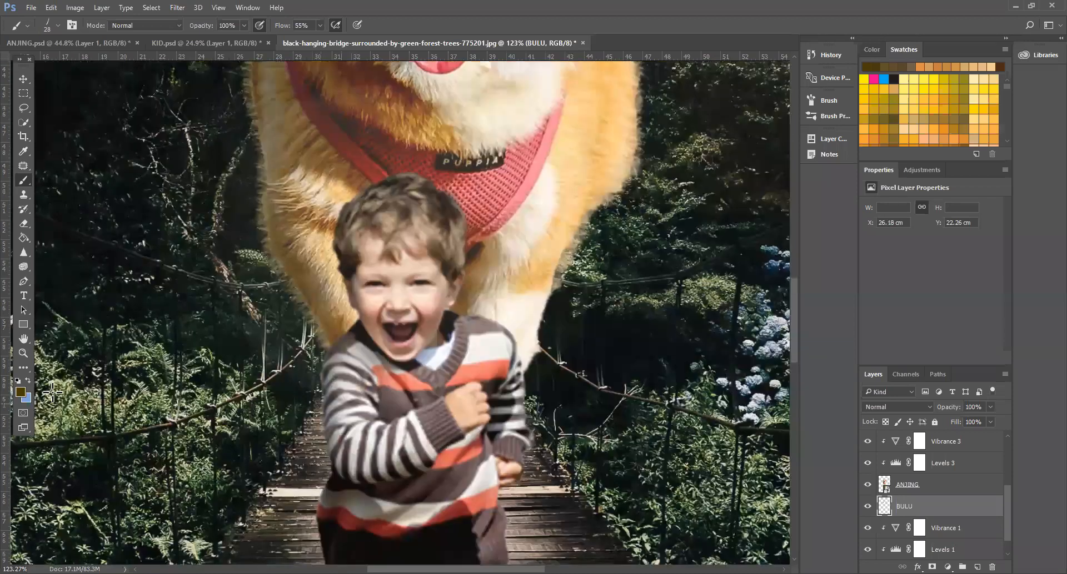
left_click(536, 284, "alt")
mouse_move(543, 287)
left_mouse_down()
mouse_move(540, 334)
mouse_move(547, 303)
left_mouse_up()
scroll(537, 304, "down", 1)
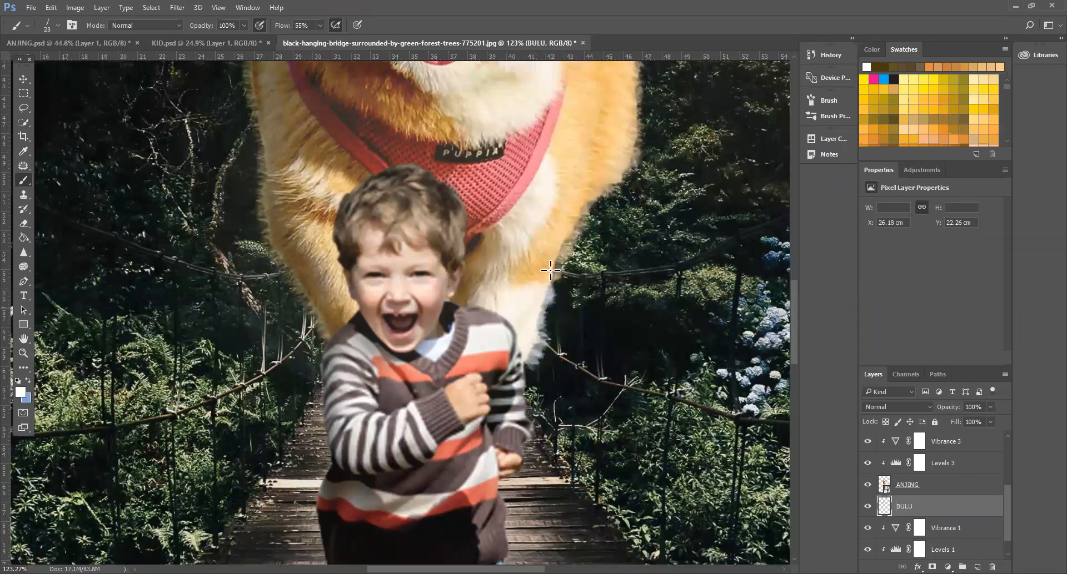
key("ctrl+z")
left_click_drag(553, 284, 529, 358)
key("ctrl+z")
Step: Fit the whole composite in view and try to merge the ANJING layer with the BULU fur layer
key("z")
mouse_move(451, 364)
left_mouse_down()
mouse_move(387, 425)
mouse_move(432, 415)
left_mouse_up()
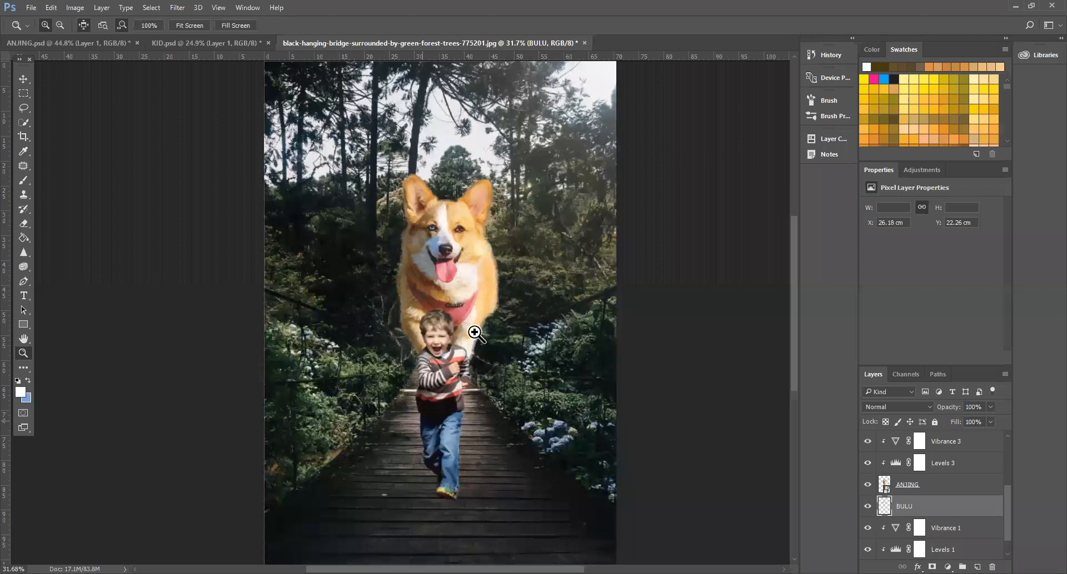
key("ctrl+0")
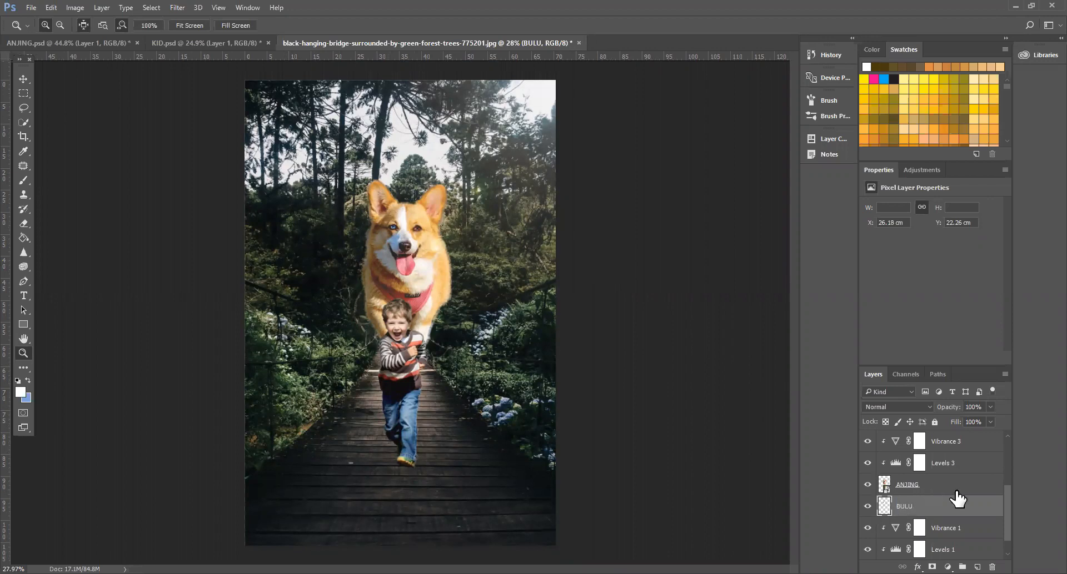
left_click(917, 491)
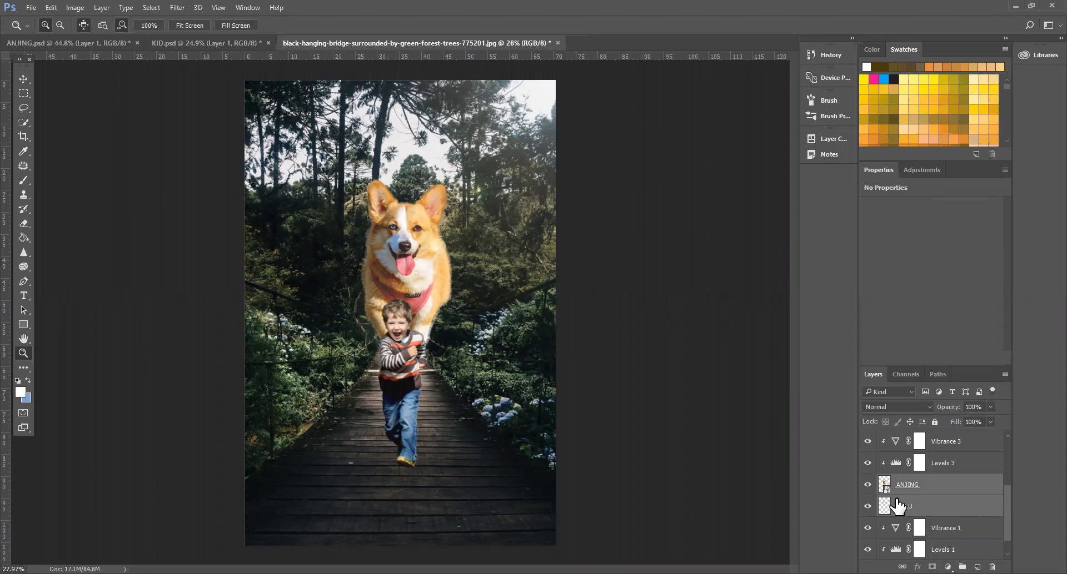
left_click(992, 503)
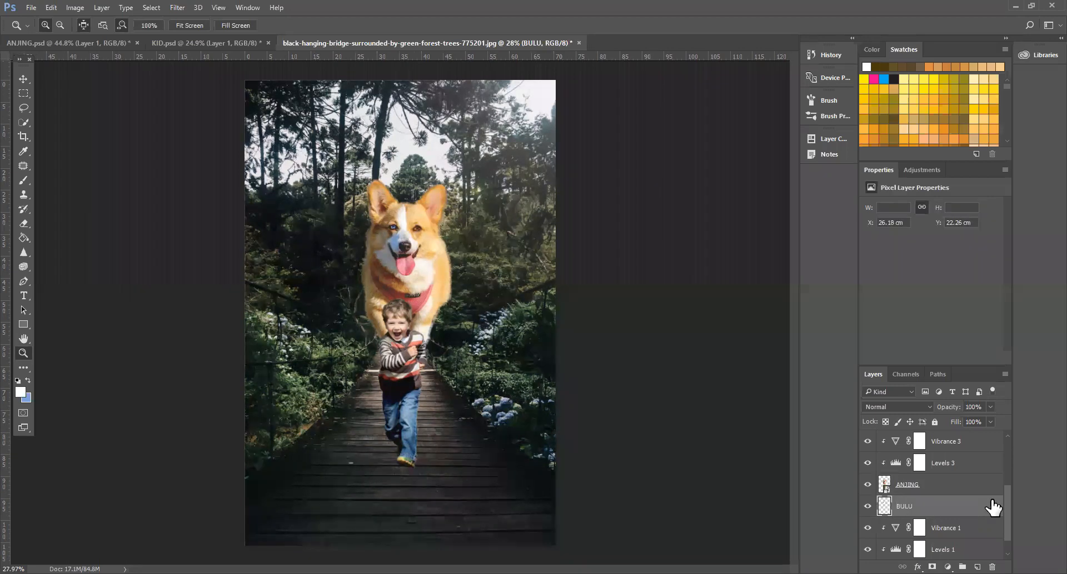
left_click(958, 508)
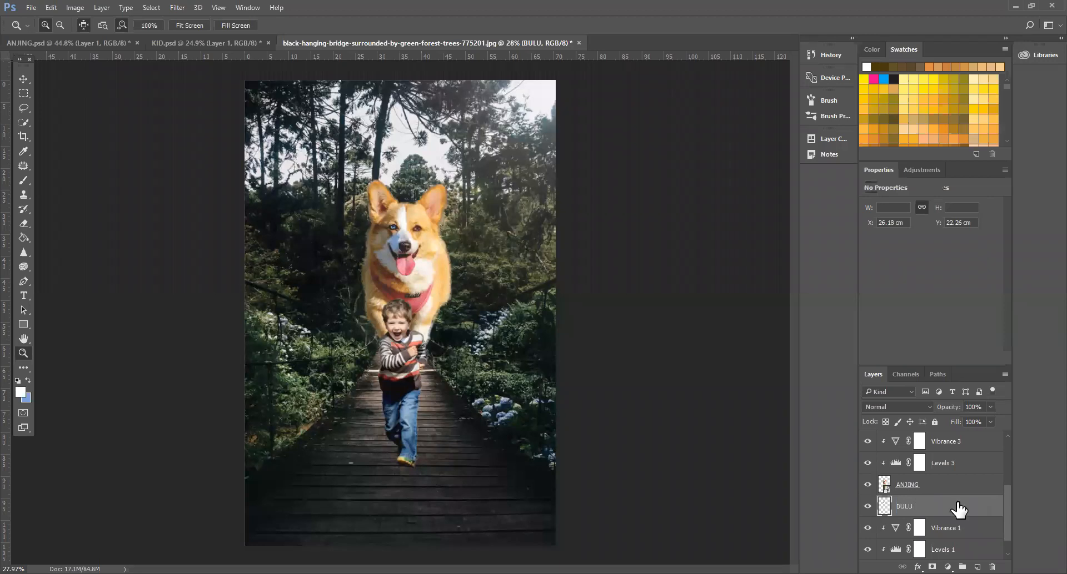
right_click(914, 507)
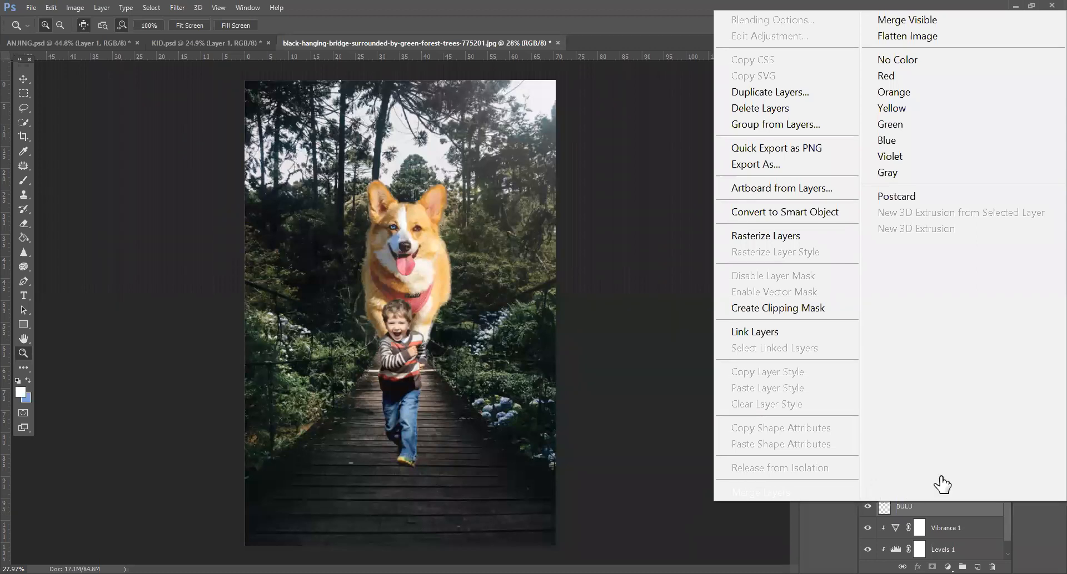
left_click(909, 481)
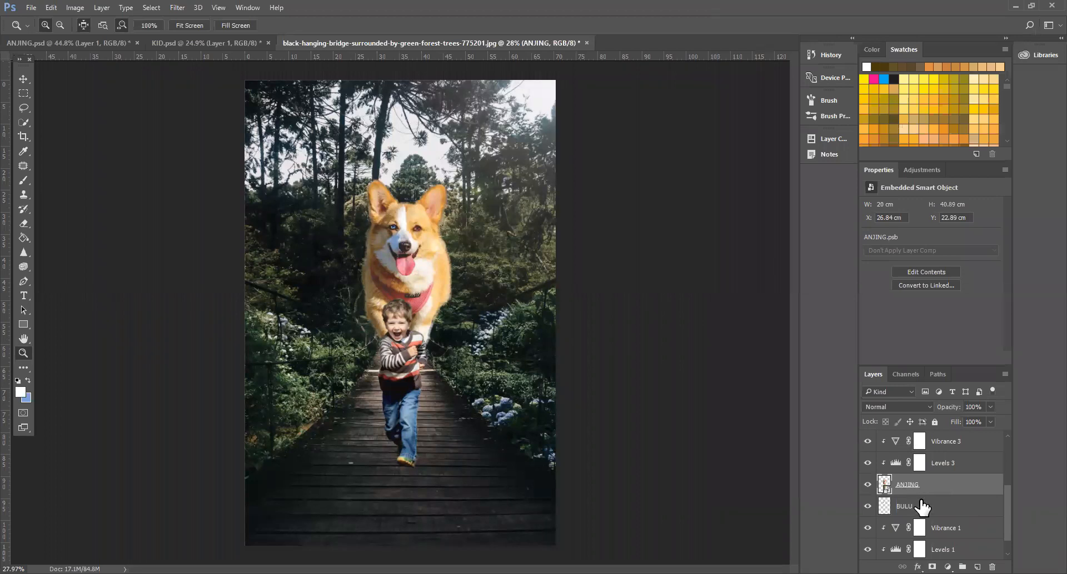
left_click(920, 502, "ctrl")
right_click(920, 501)
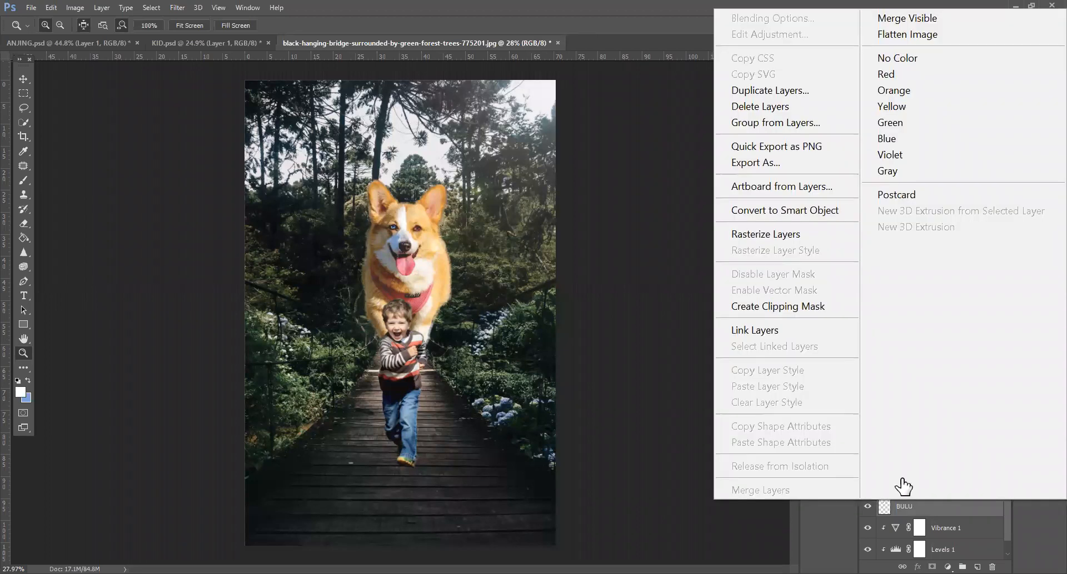
Step: Rasterize the ANJING smart object layer
left_click(925, 483)
right_click(926, 485)
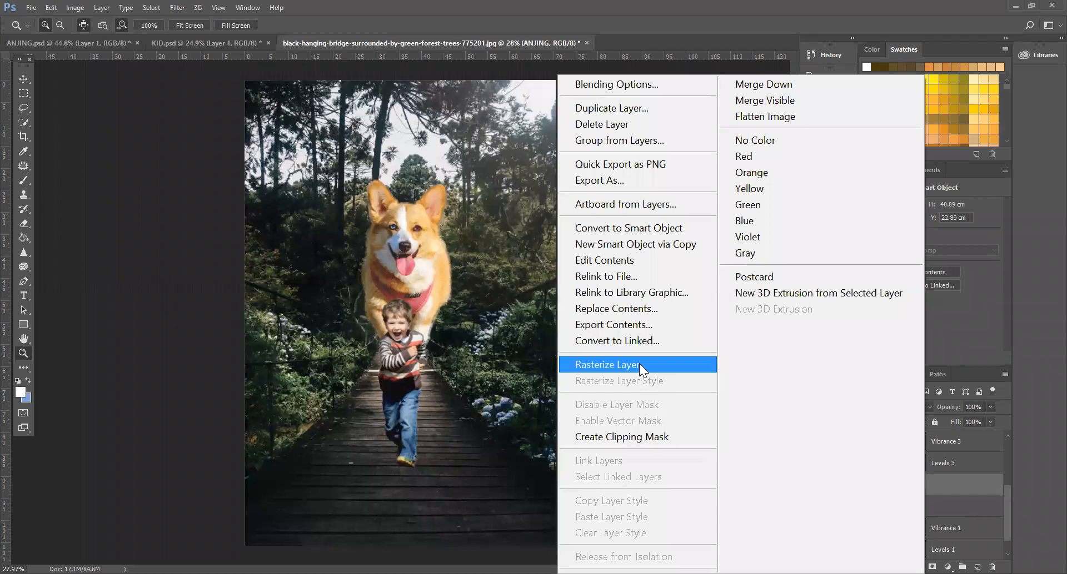
key("Return")
Step: Select the rasterized ANJING layer together with BULU and try to merge the two layers
left_click(932, 504, "shift")
right_click(932, 504)
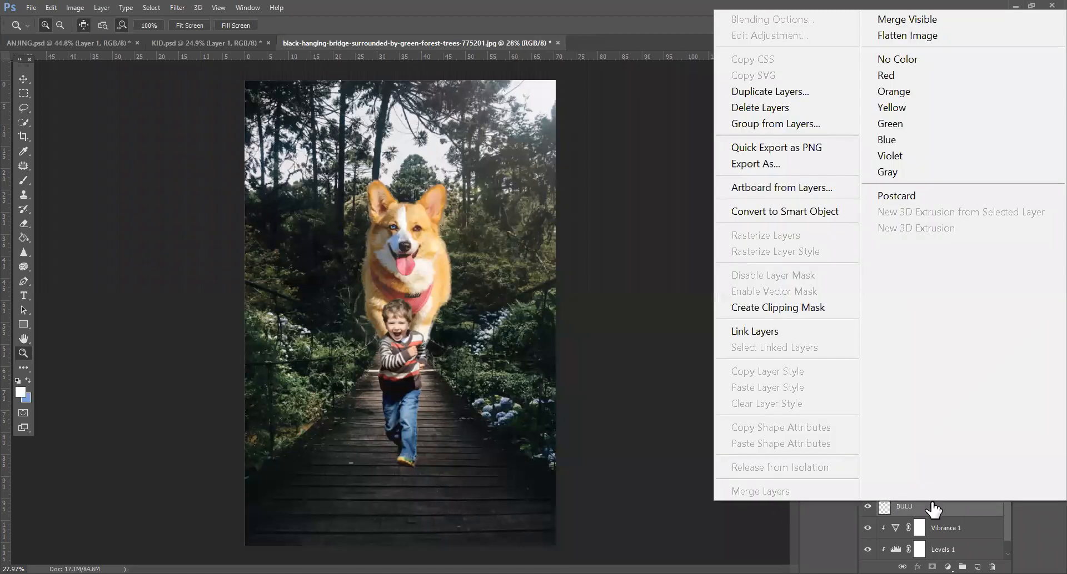
left_click(932, 504)
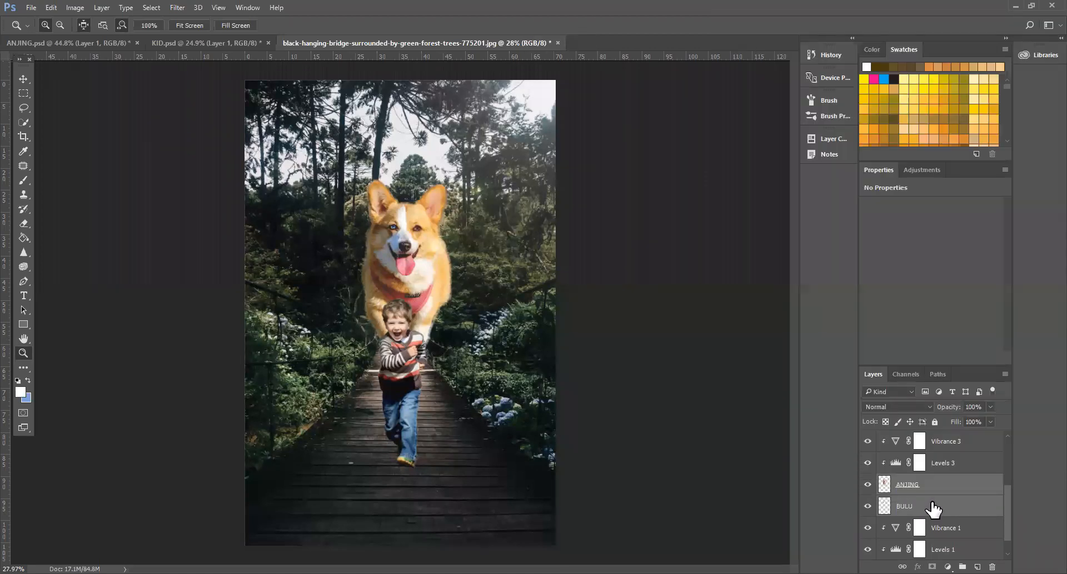
scroll(955, 513, "up", 1)
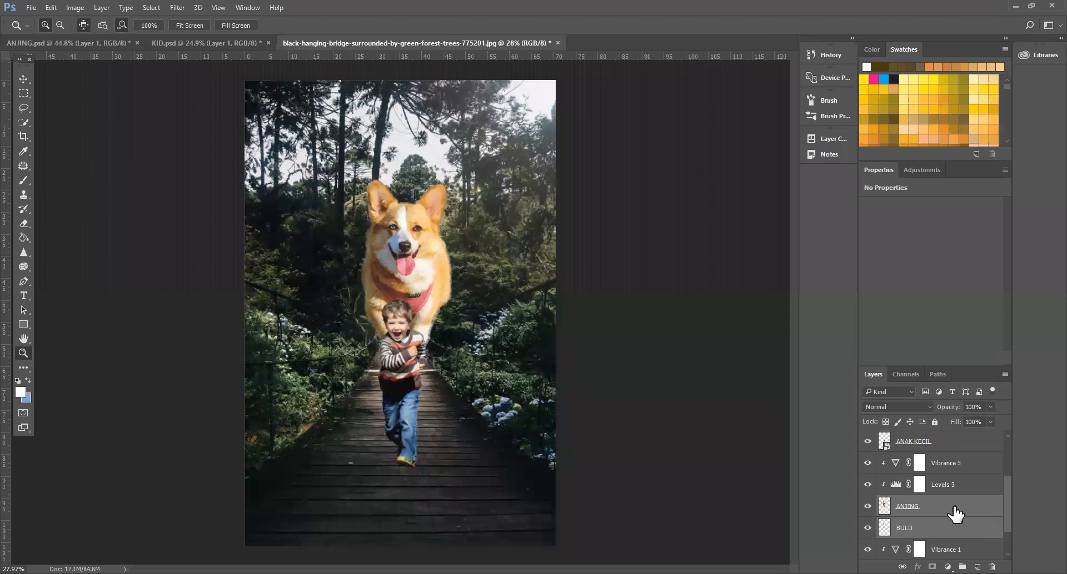
left_click(946, 528, "ctrl")
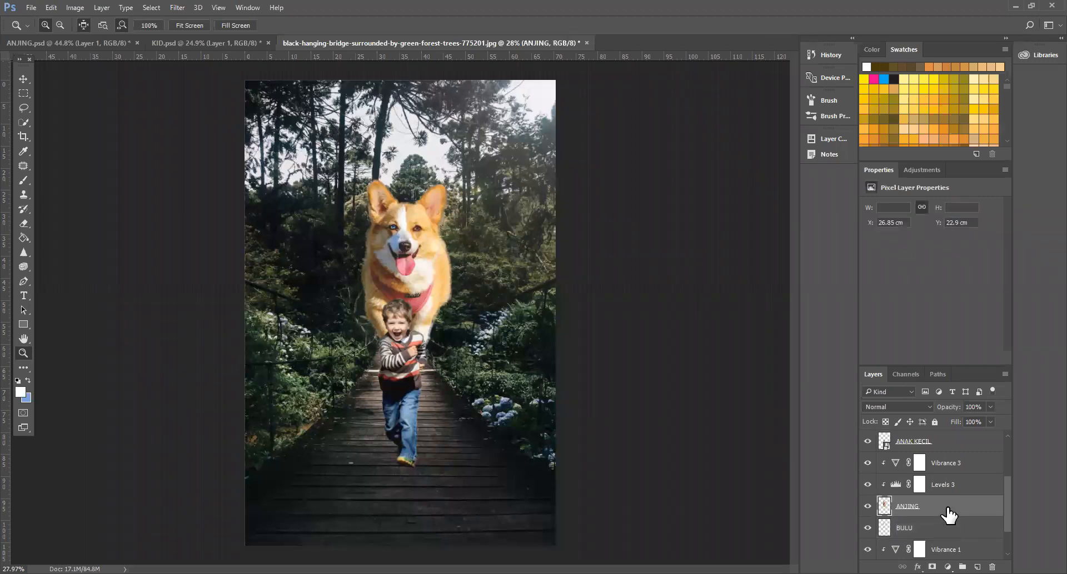
key("alt+[")
right_click(947, 508)
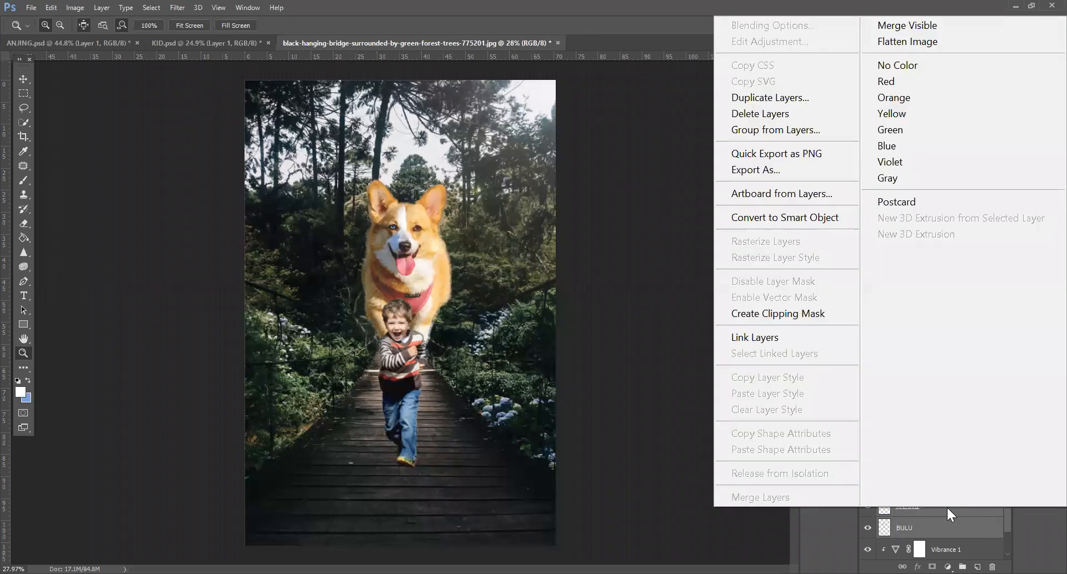
left_click(936, 24)
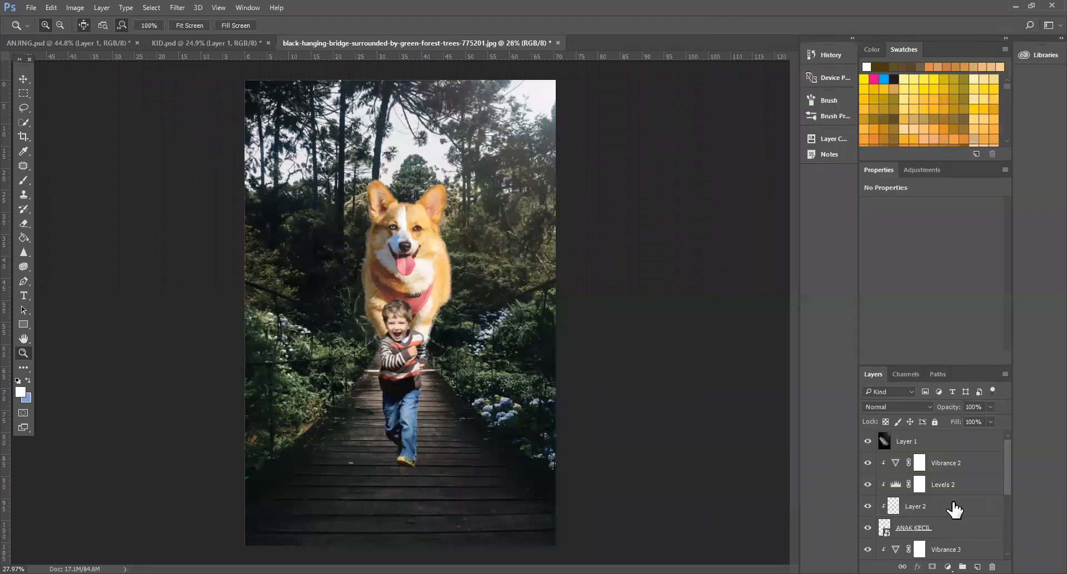
Step: Try once more to merge ANJING with BULU, then leave only the BULU layer selected
scroll(950, 517, "down", 3)
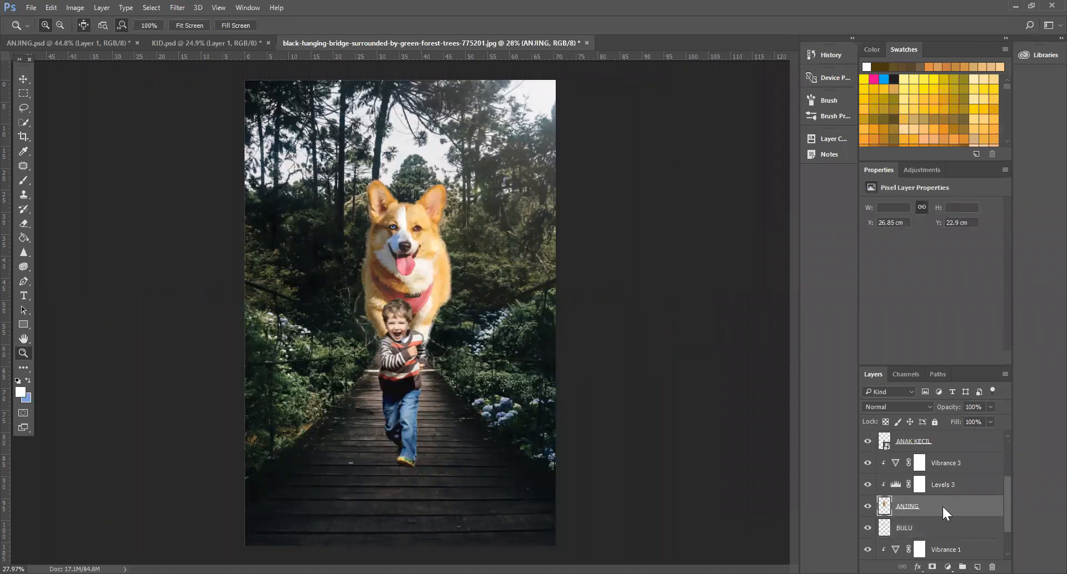
right_click(939, 509)
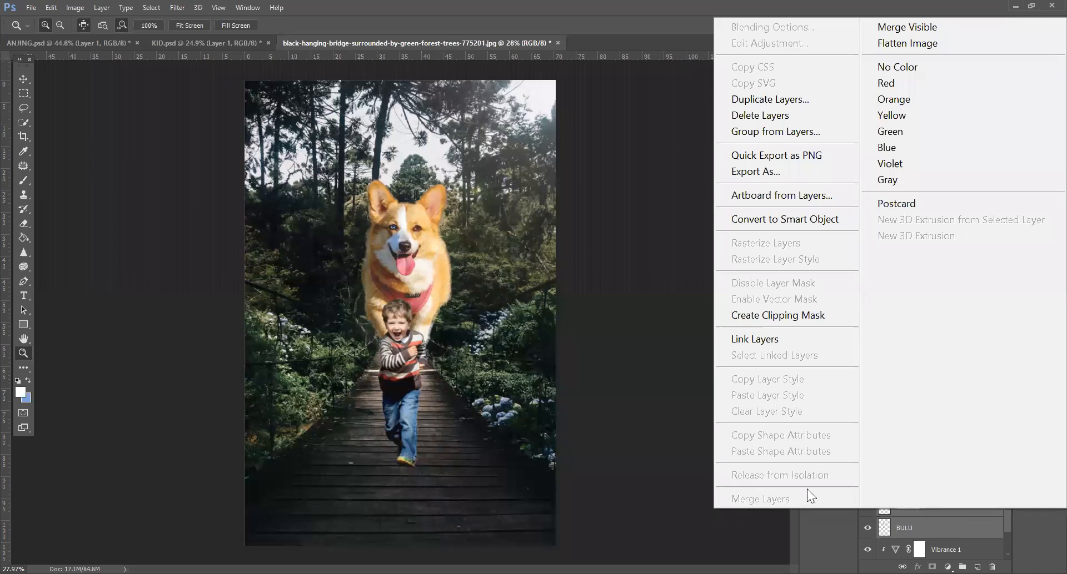
left_click(920, 514)
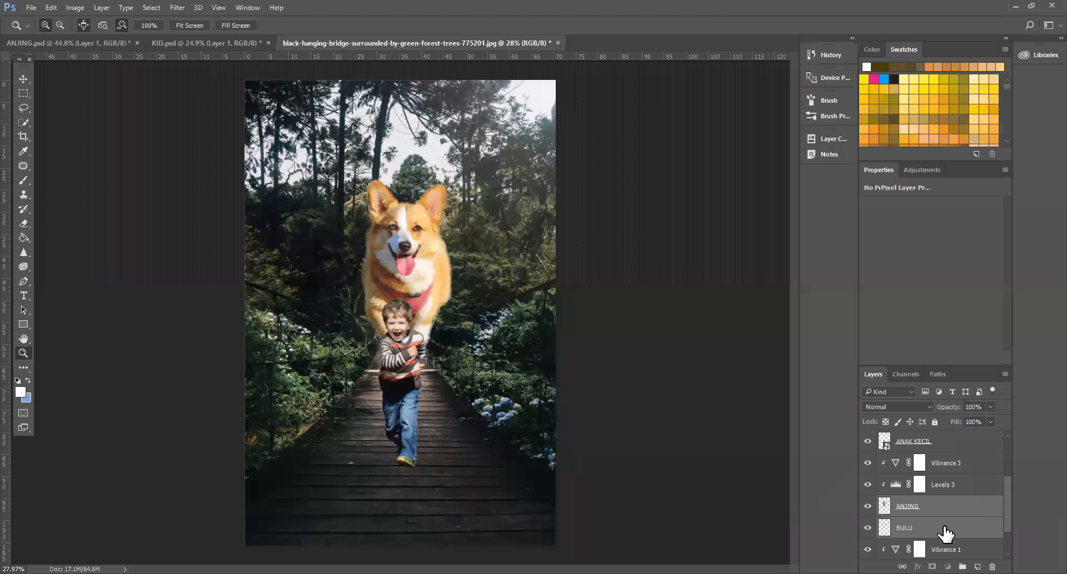
left_click(943, 514)
key("alt+bracketleft")
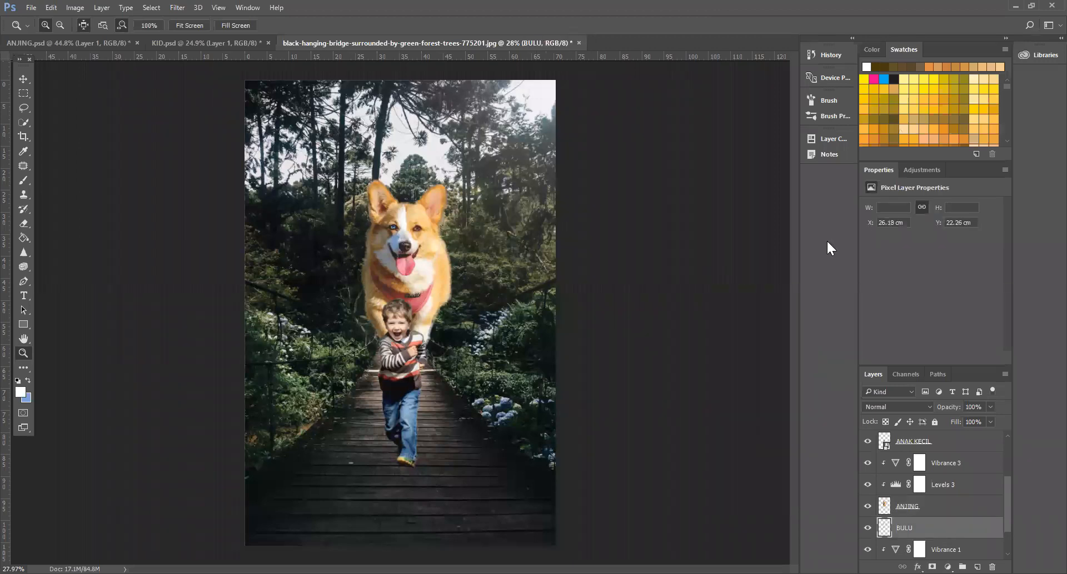
Step: Convert the ANJING and BULU layers to smart objects and try to merge the two
right_click(922, 507)
left_click(832, 222)
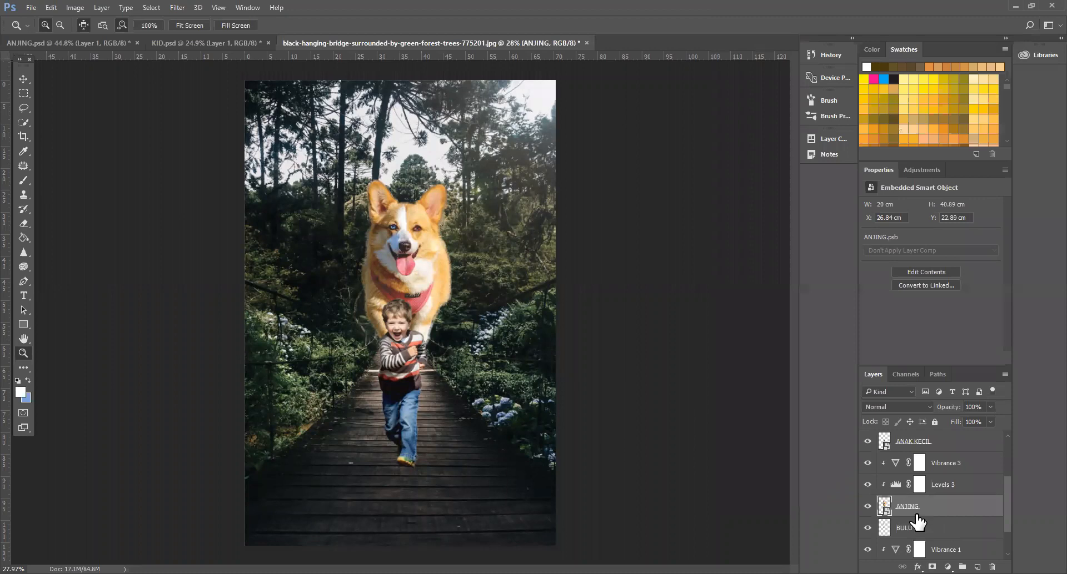
right_click(942, 533)
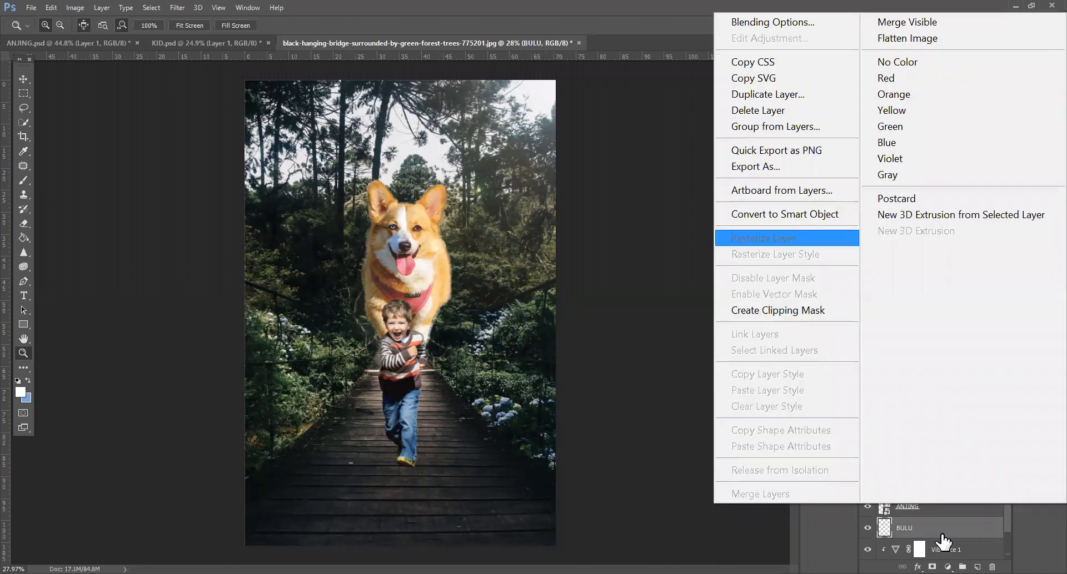
left_click(937, 507)
left_click(937, 507, "ctrl")
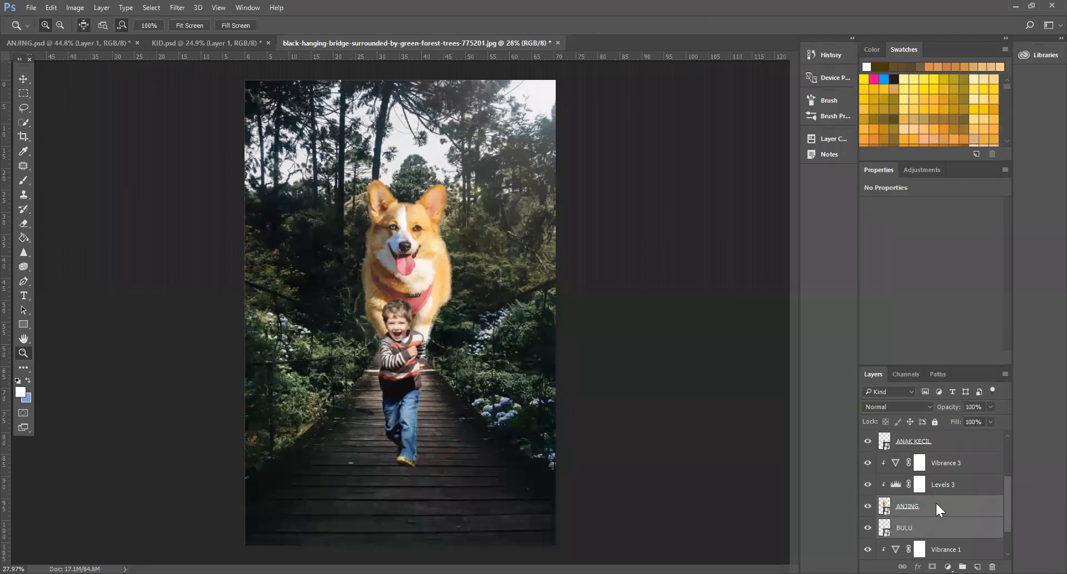
right_click(936, 507)
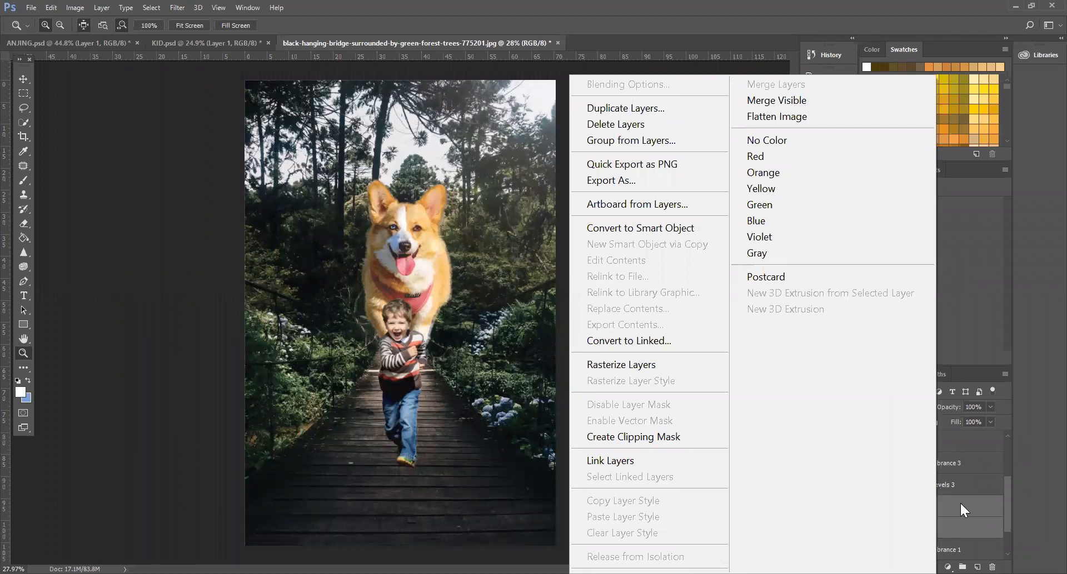
left_click(957, 502)
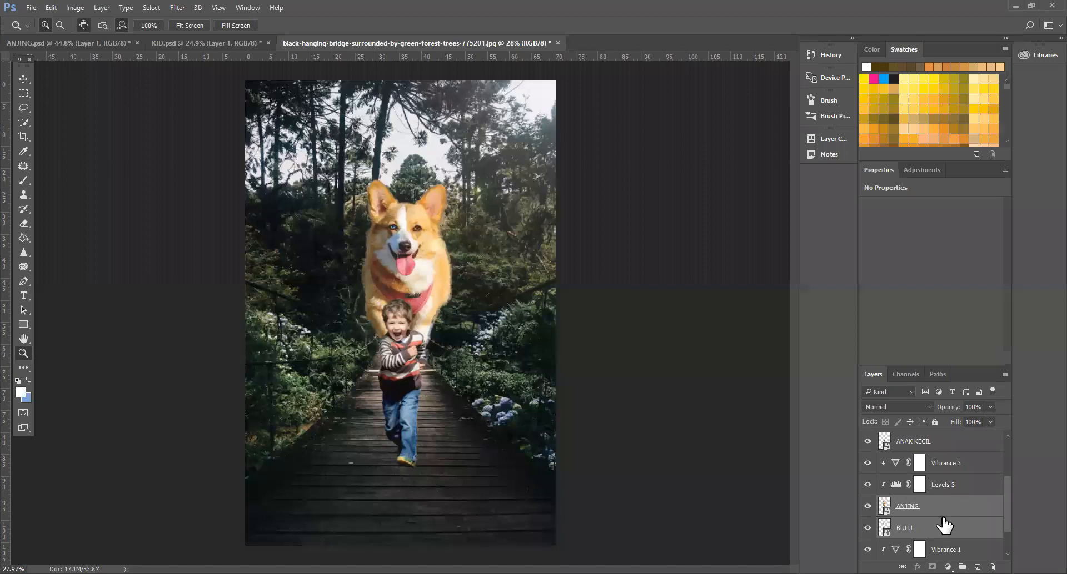
left_click(940, 522)
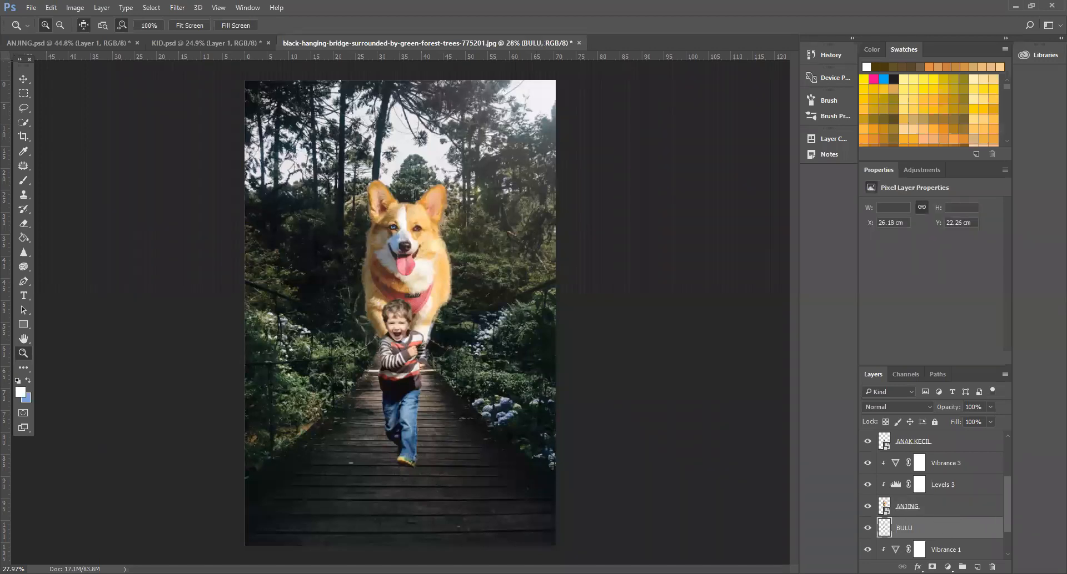
Step: Group the Vibrance 3, Levels 3, ANJING and BULU layers and name the group ANJING
key("ctrl+g")
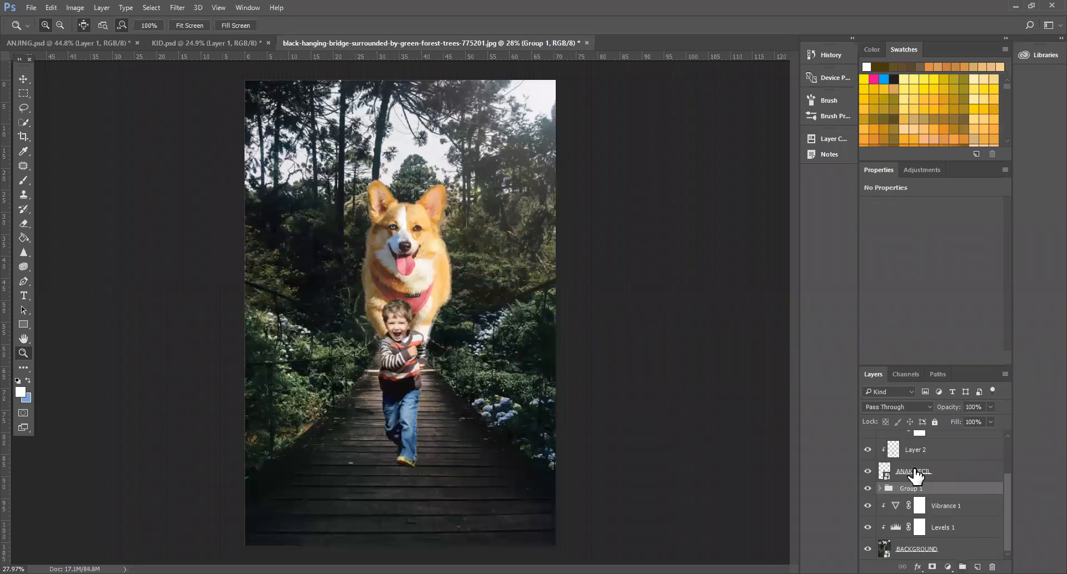
scroll(919, 527, "up", 1)
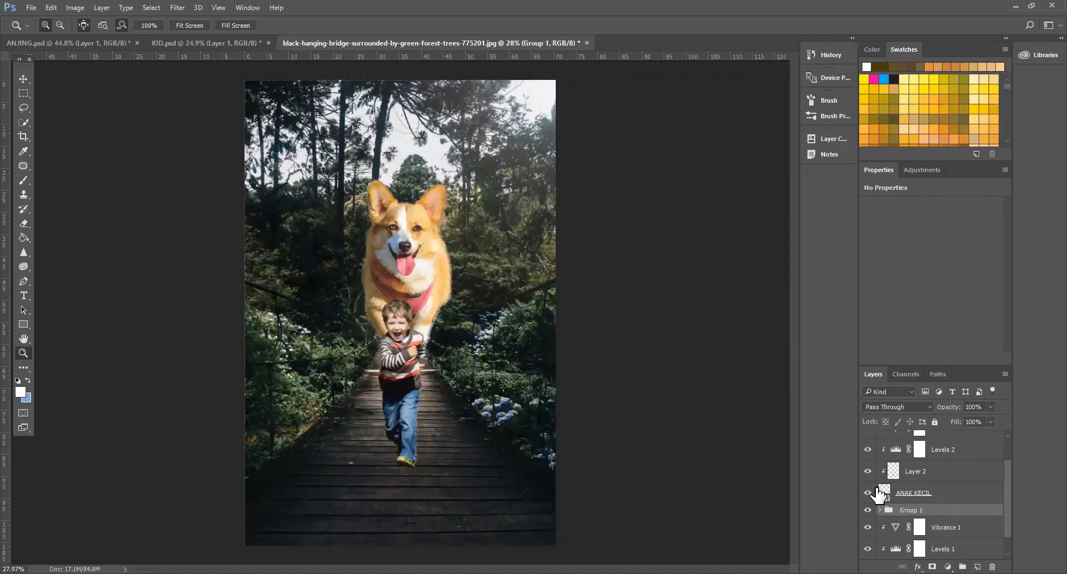
scroll(878, 493, "down", 1)
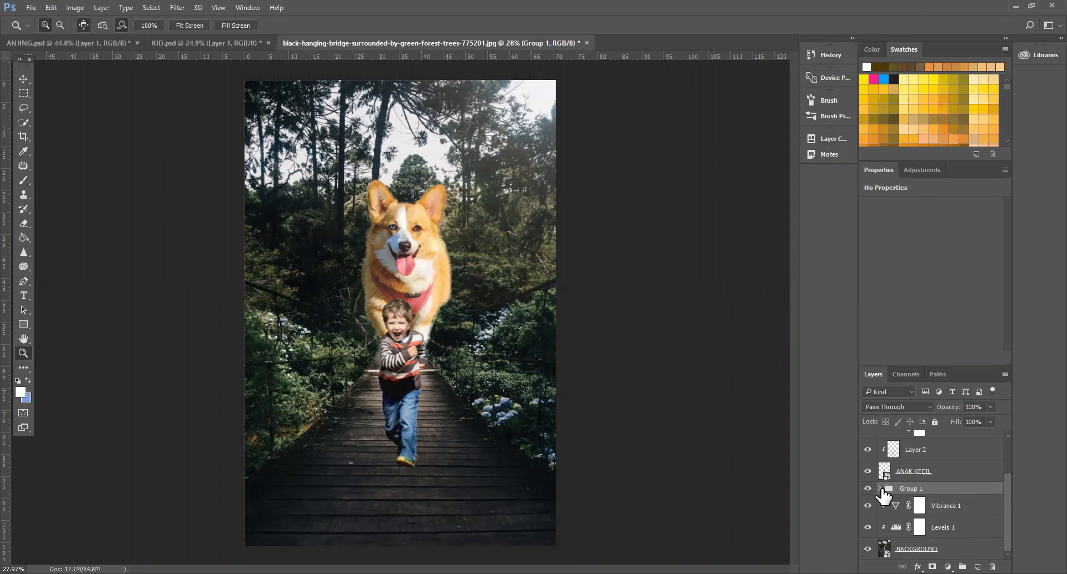
left_click(880, 488)
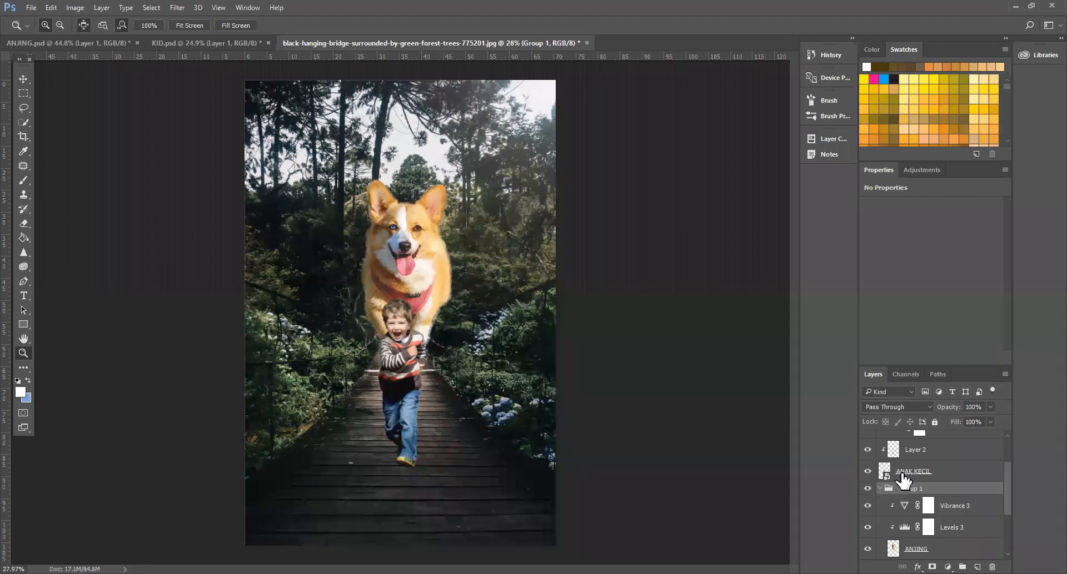
scroll(911, 452, "down", 2)
double_click(921, 447)
type("ANJING")
key("Return")
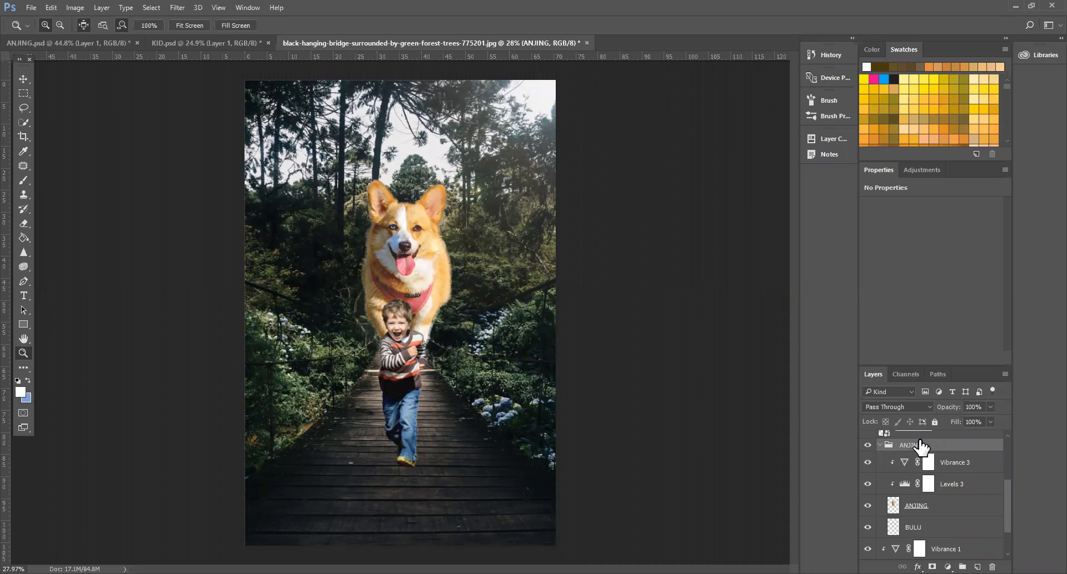
Step: Try to merge the ANJING and BULU layers inside the ANJING group, then select the group again
left_click(921, 530)
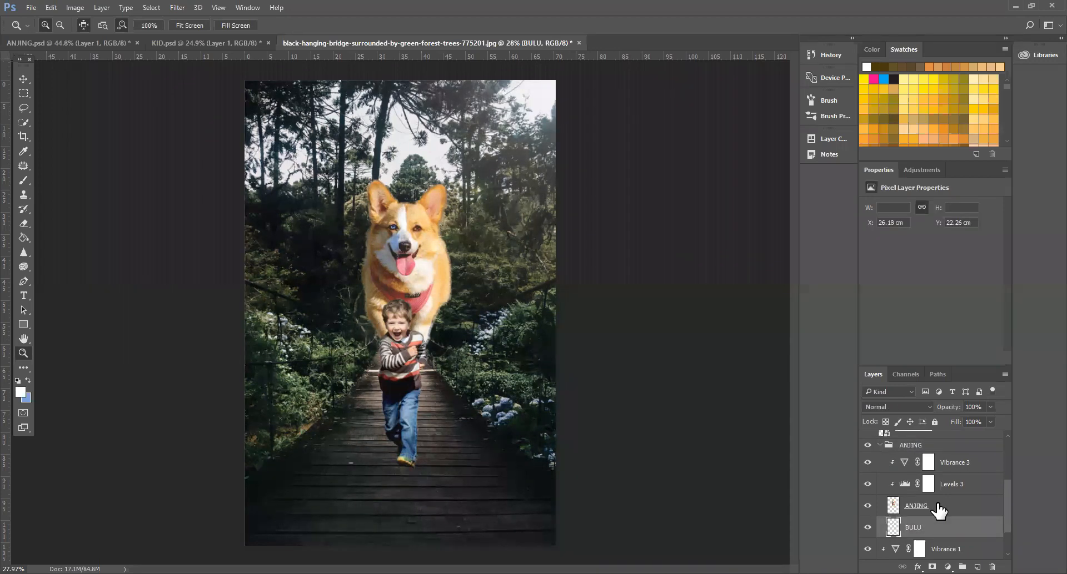
right_click(767, 465)
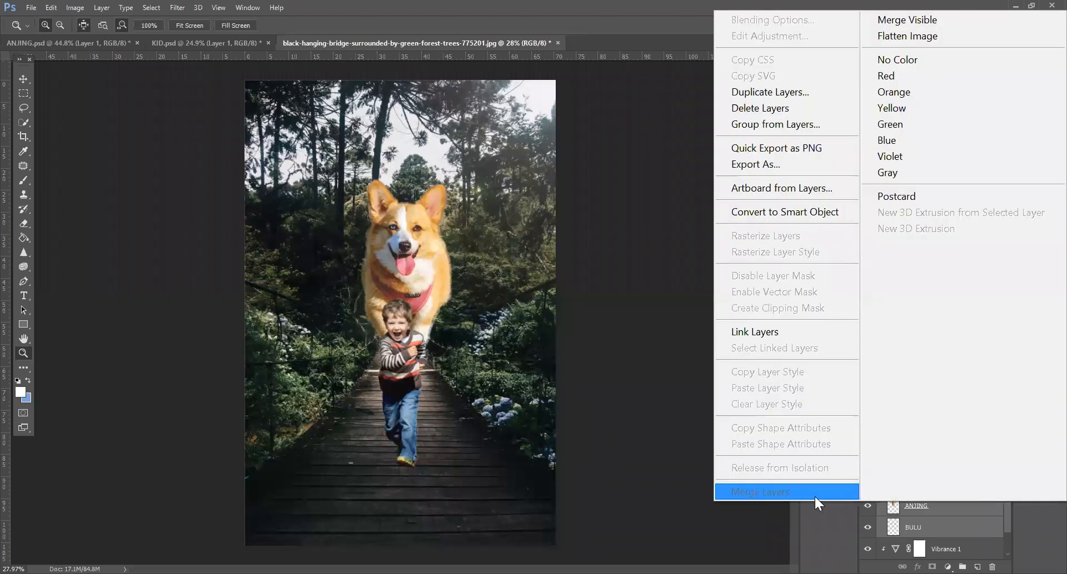
left_click(961, 505)
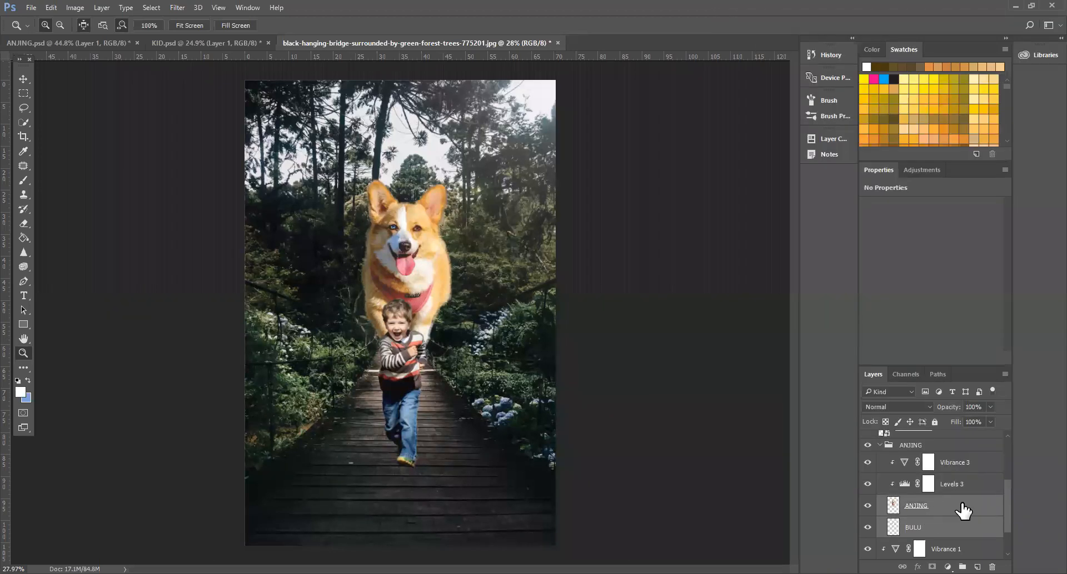
left_click(945, 447)
left_click(927, 521)
left_click(929, 516, "shift")
right_click(932, 520)
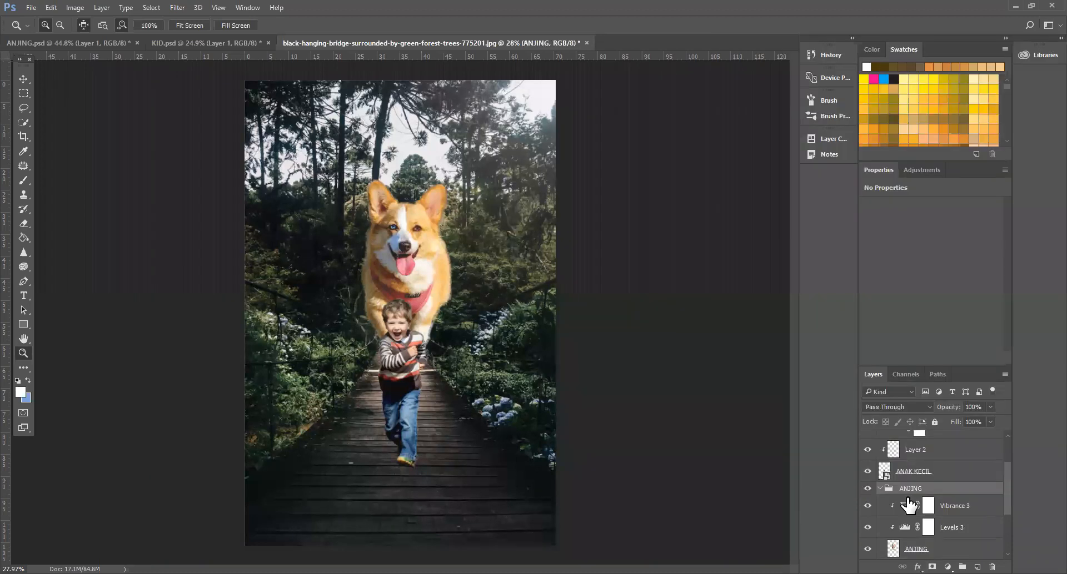
Step: Add a new layer above Vibrance 3 in the ANJING group and clip it to the corgi
scroll(894, 528, "up", 3)
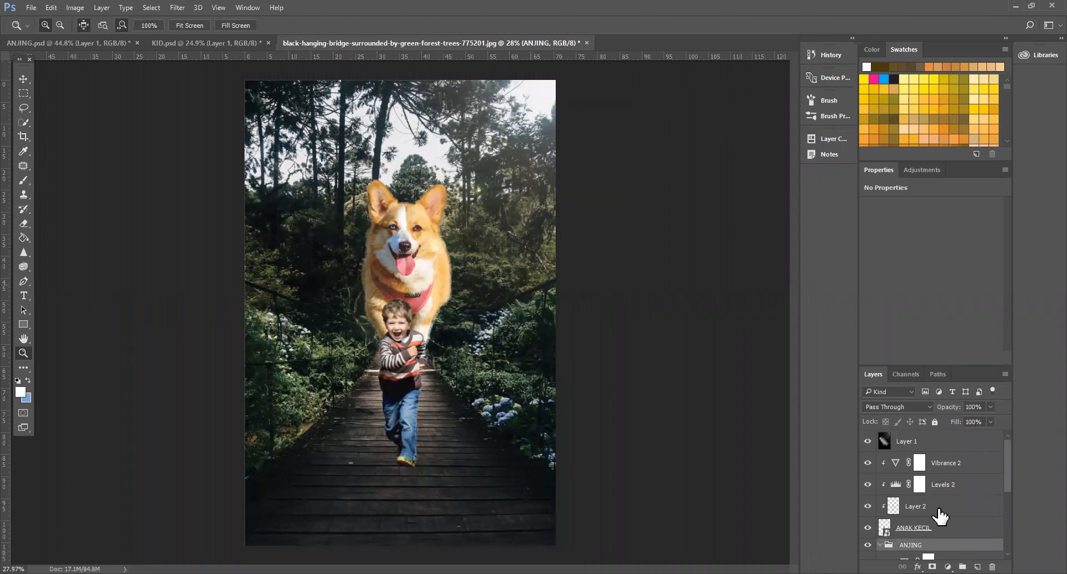
scroll(947, 514, "down", 3)
scroll(946, 460, "down", 2)
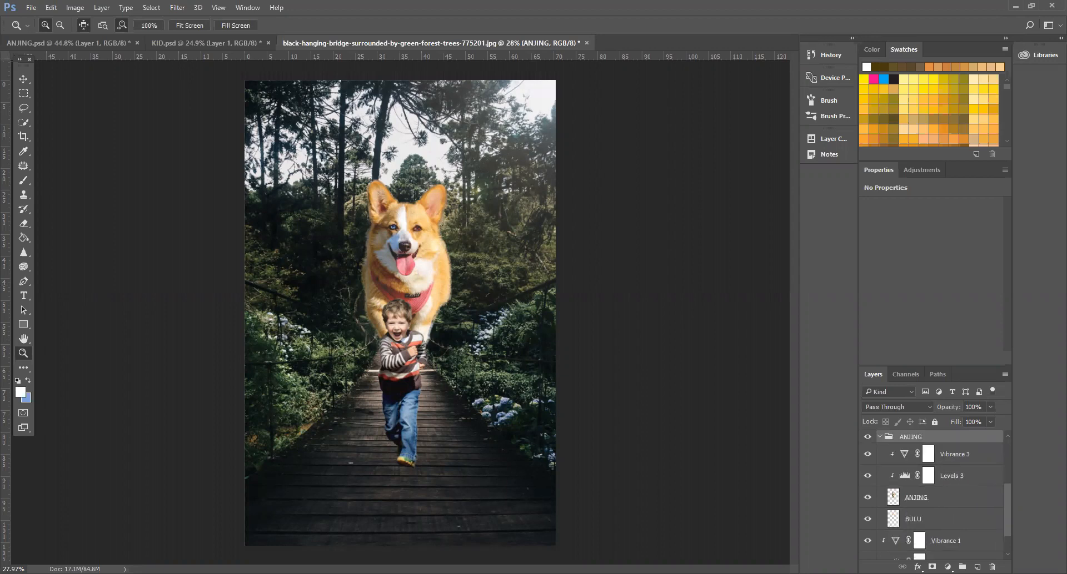
left_click(954, 454)
key("ctrl+shift+alt+n")
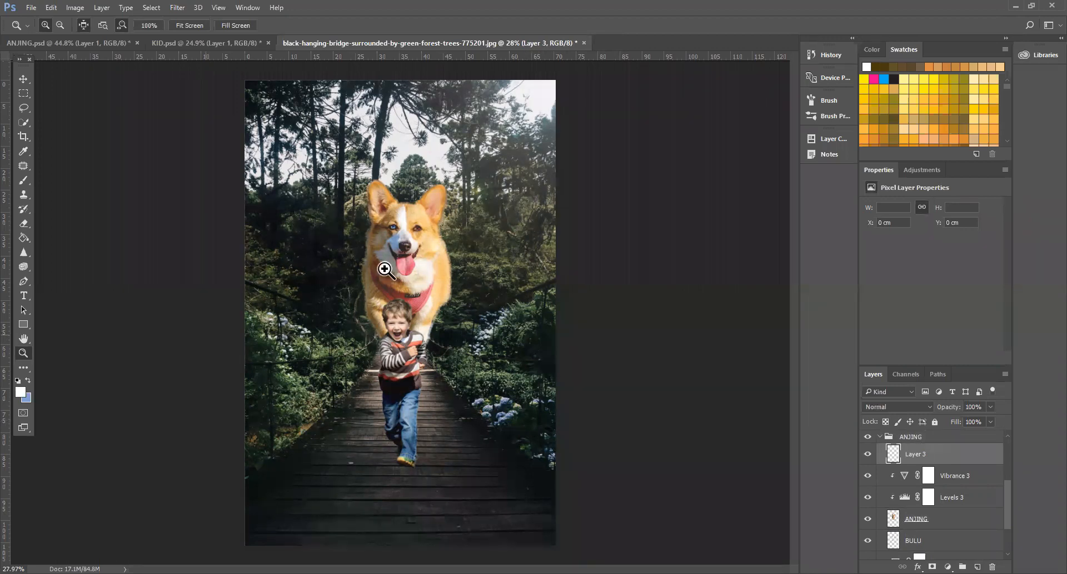
left_click_drag(384, 269, 410, 311)
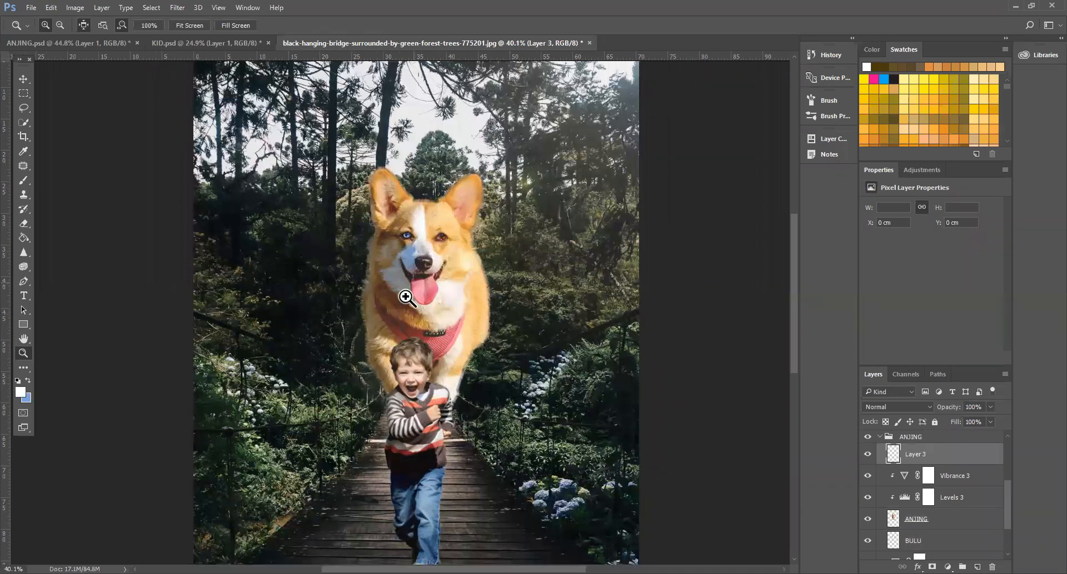
right_click(947, 447)
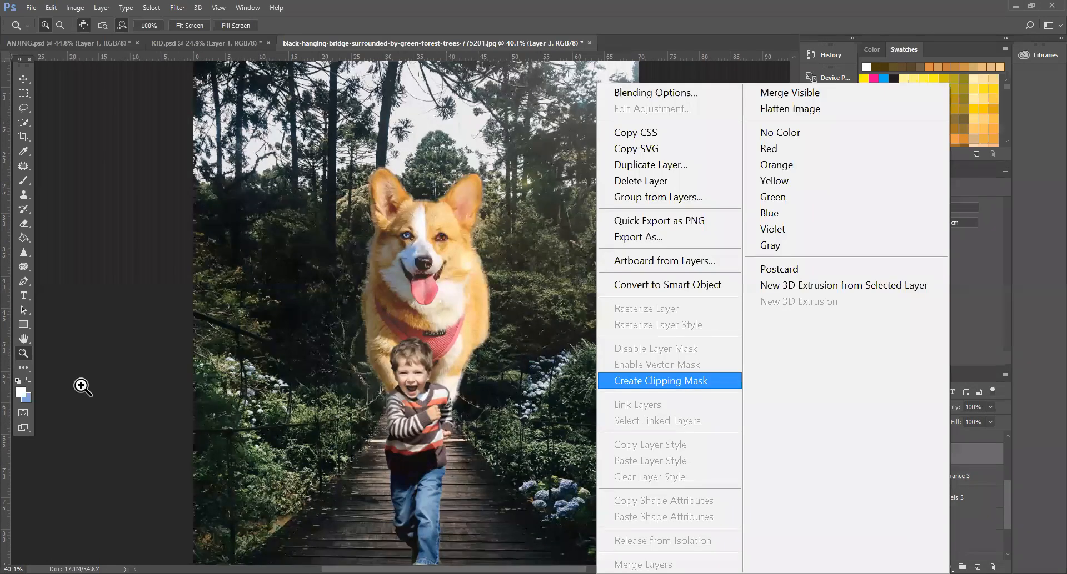
Step: Sample dark brown from the corgi's neck fur and set a soft round 70 px brush with 21% opacity and 100% flow
key("i")
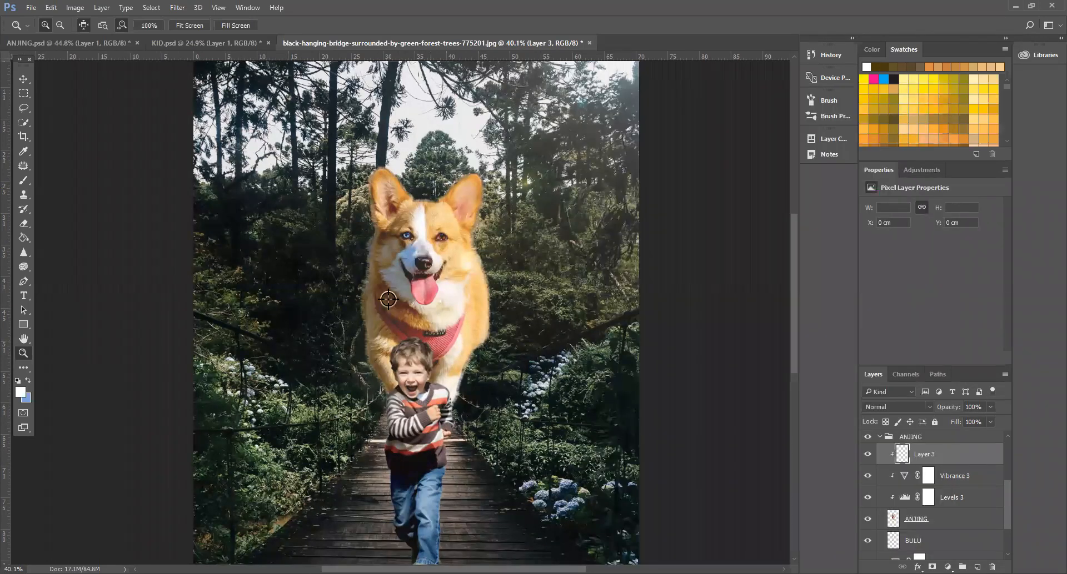
left_click(388, 303)
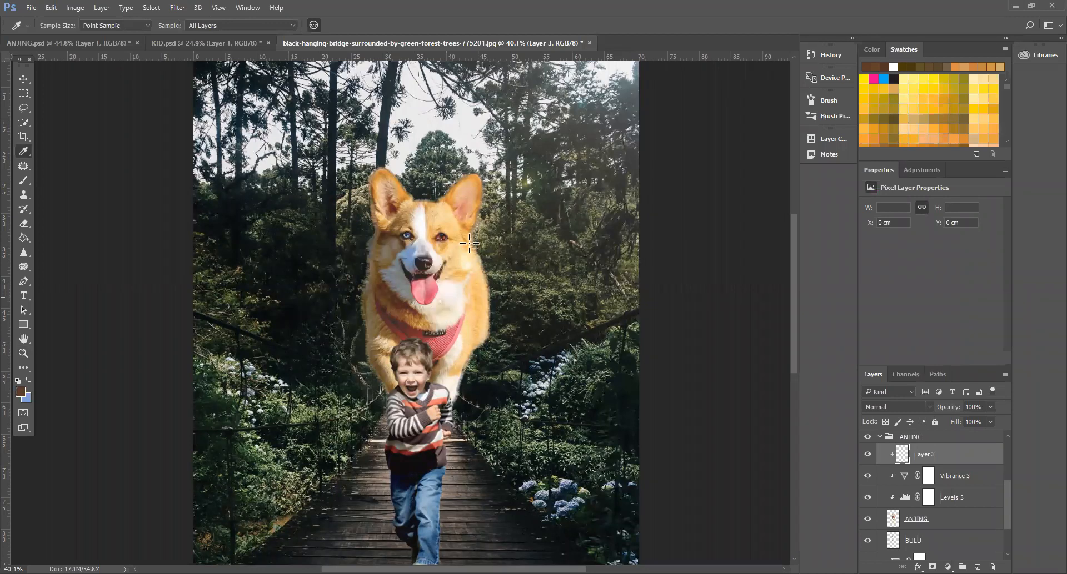
key("b")
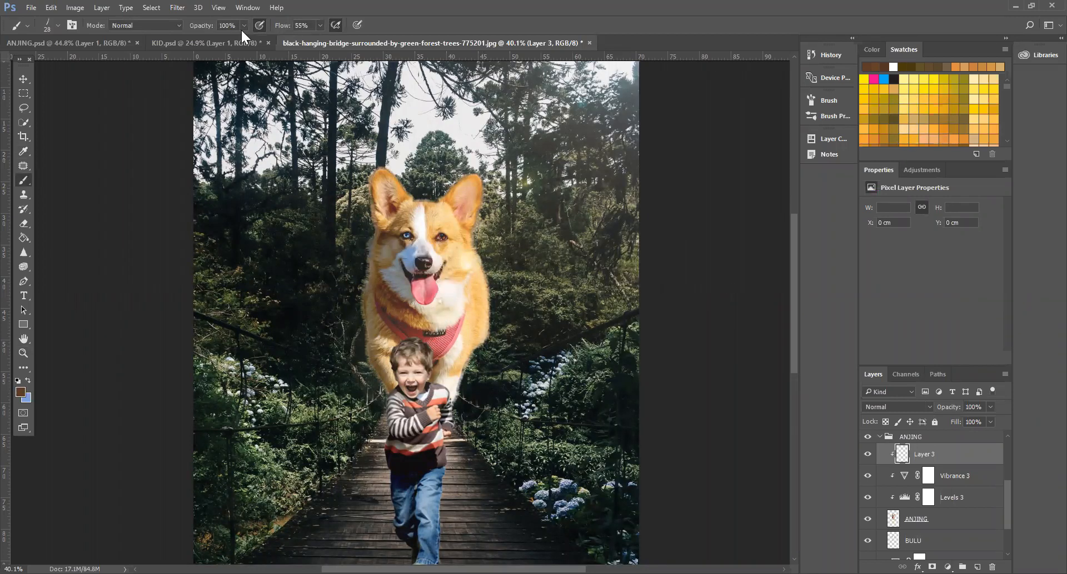
left_click_drag(204, 39, 202, 39)
right_click(515, 296)
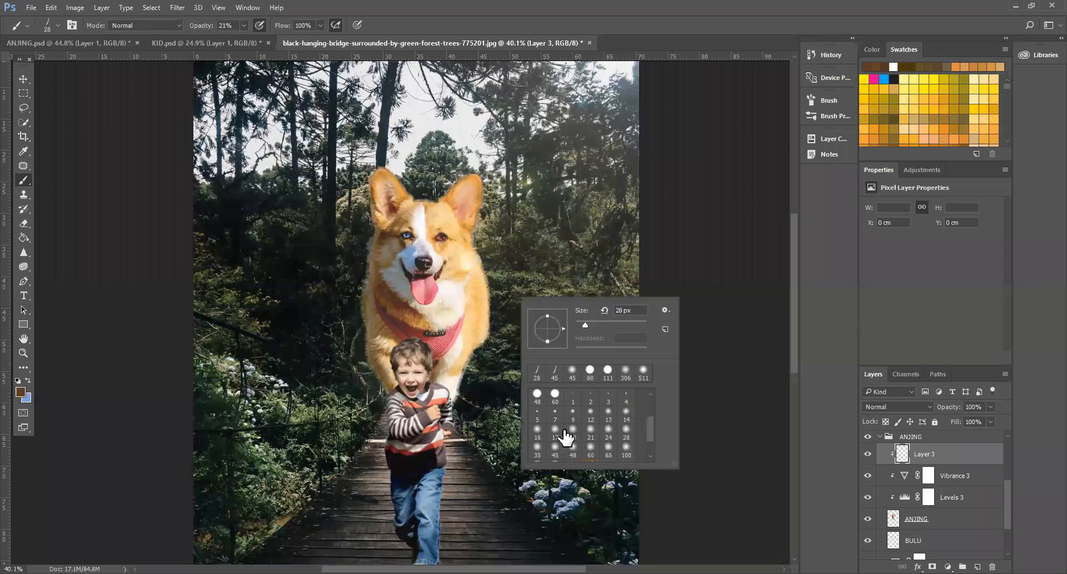
scroll(562, 422, "down", 3)
left_click(555, 415)
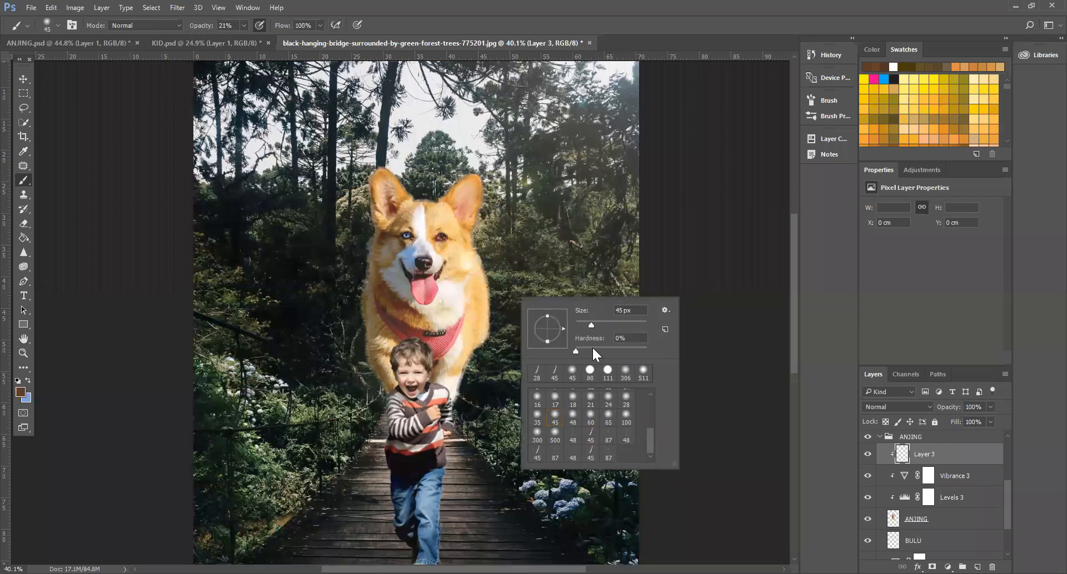
key("bracketright")
key("bracketright")
key("bracketright")
Step: Set the clipped layer's blend mode to Linear Burn and the soft brush to 114 px at 13% opacity
left_click(897, 407)
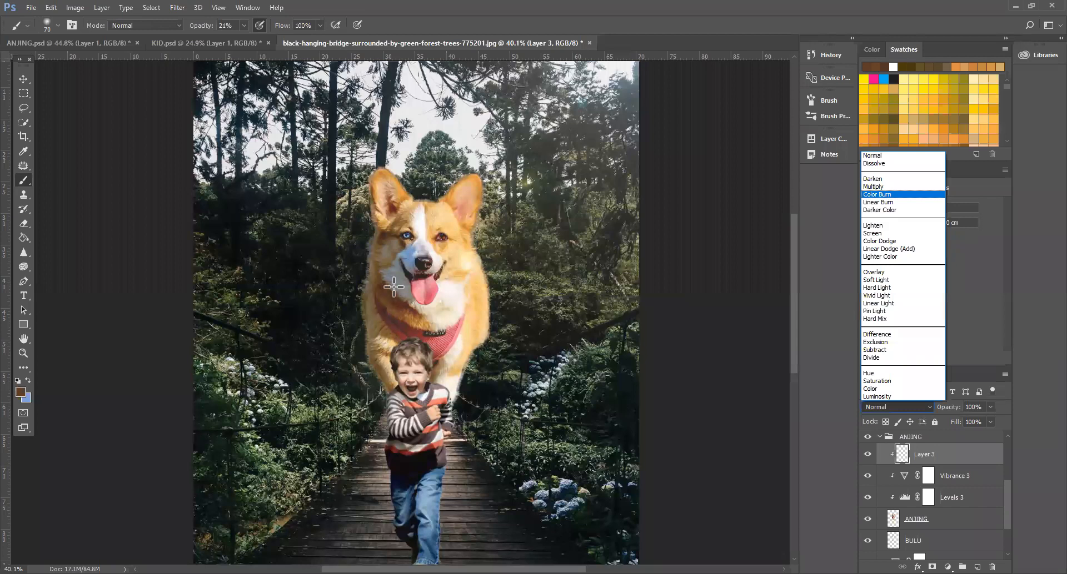
left_click(895, 206)
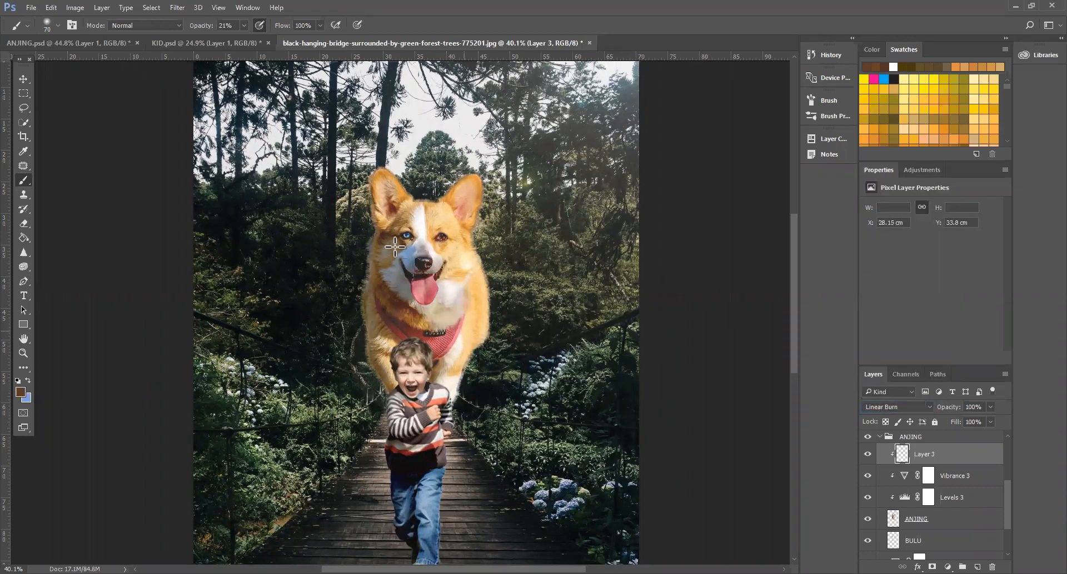
key("z")
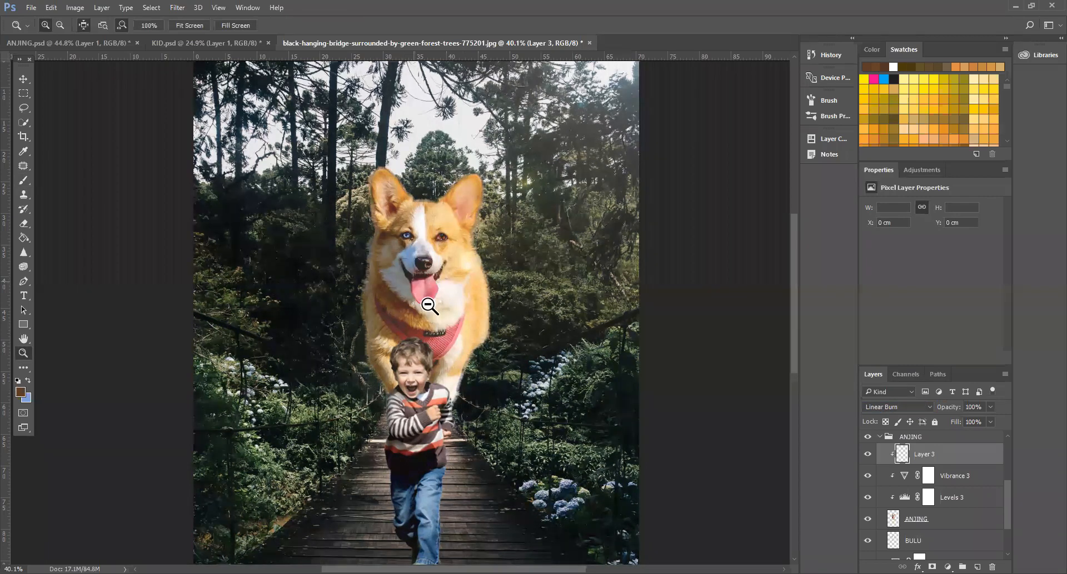
left_click_drag(424, 302, 433, 302)
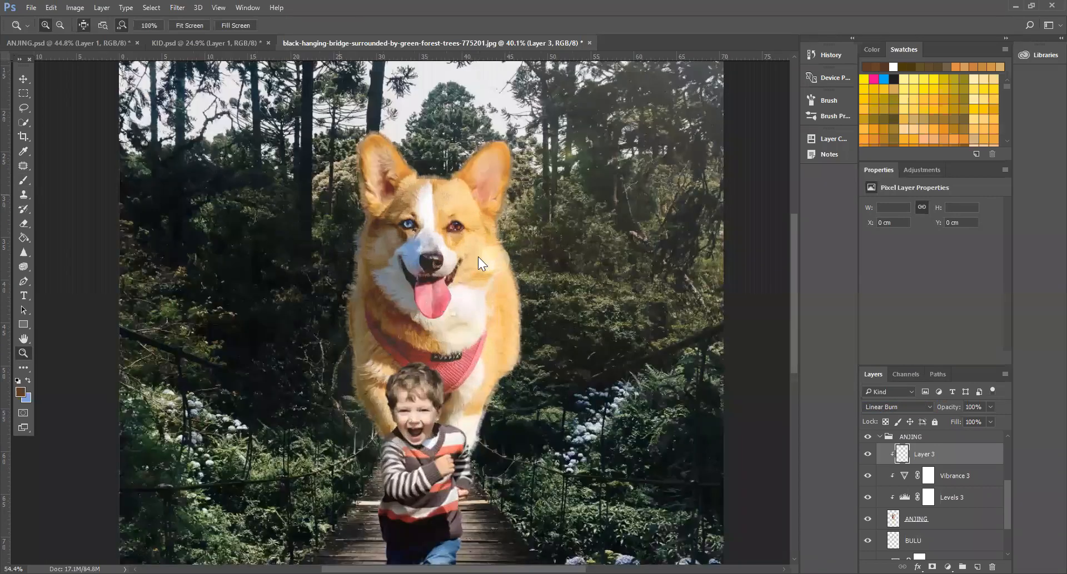
key("b")
right_click(490, 249)
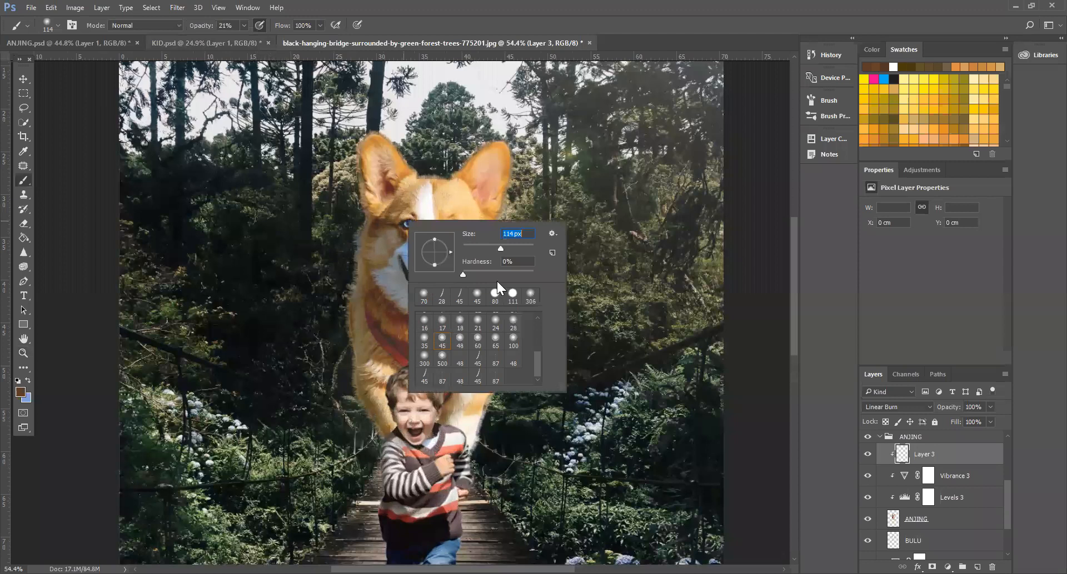
left_click(239, 40)
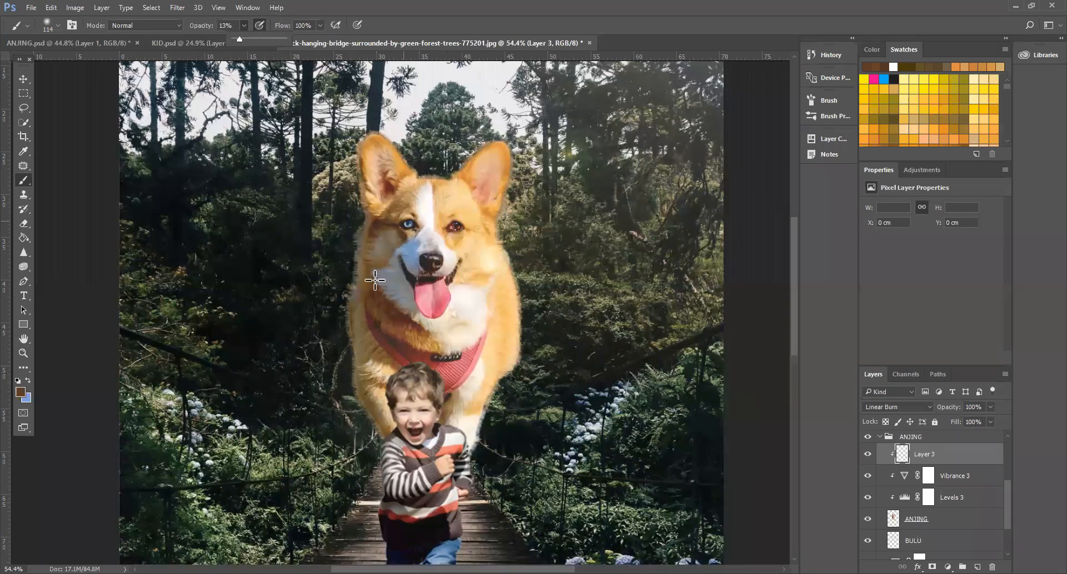
Step: Paint soft brown shading over the corgi's face, neck, chest and the legs behind the boy, then fit the whole image in view
mouse_move(420, 324)
left_mouse_down()
mouse_move(389, 274)
mouse_move(389, 235)
left_mouse_up()
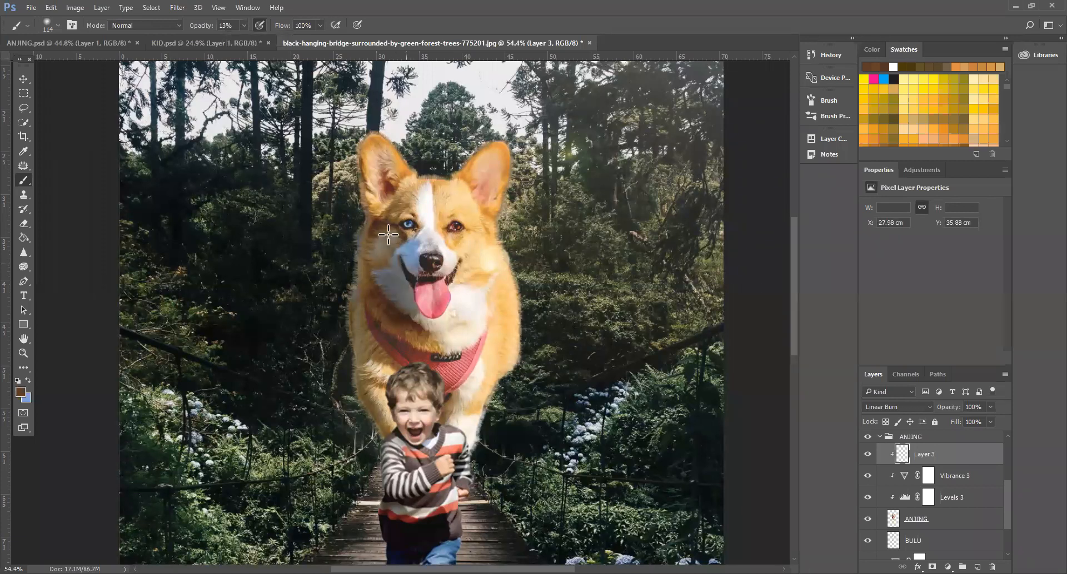
mouse_move(389, 316)
left_mouse_down()
mouse_move(368, 275)
mouse_move(406, 378)
mouse_move(409, 479)
left_mouse_up()
left_click_drag(376, 398, 402, 403)
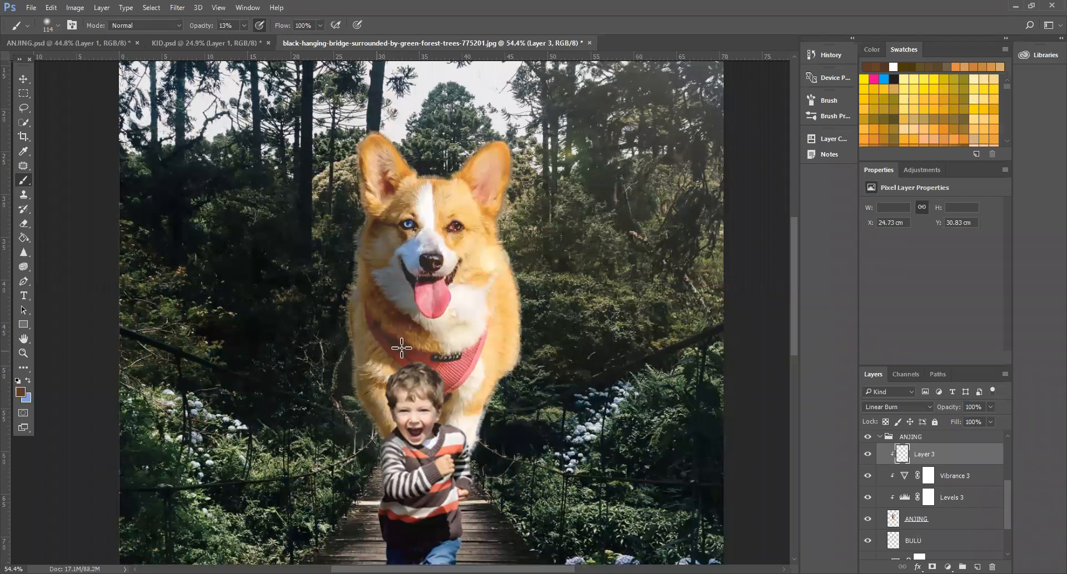
left_click_drag(401, 349, 444, 341)
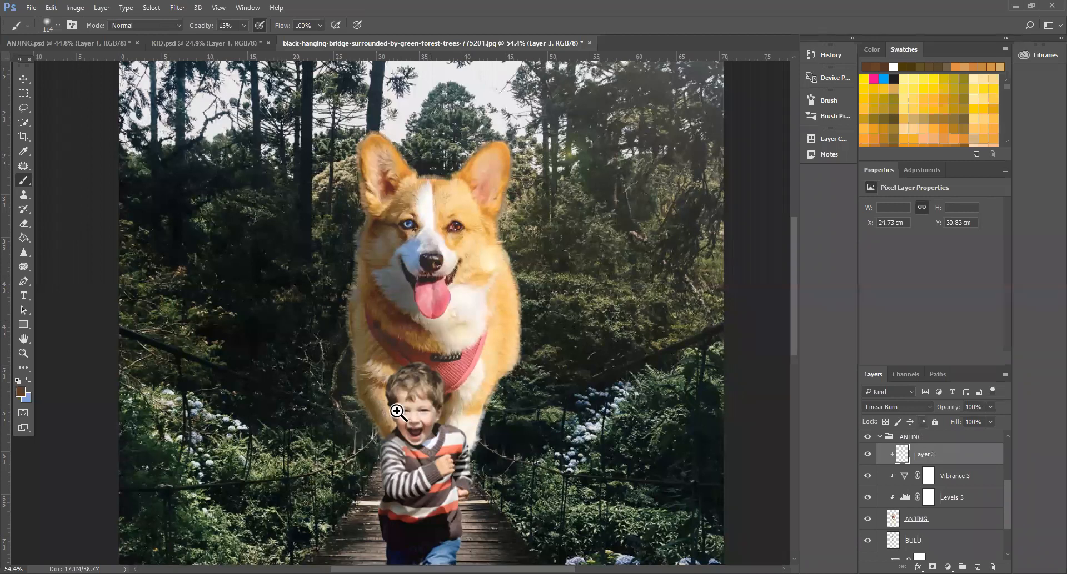
key("z")
key("ctrl+0")
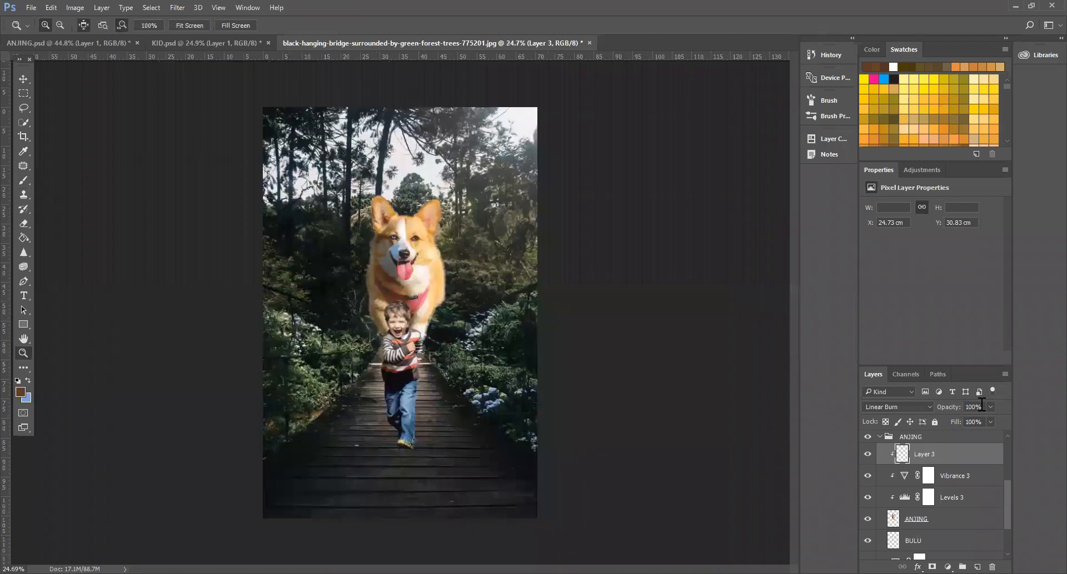
Step: Set the opacity of the clipped brown shading layer, Layer 3, to 82%
left_click_drag(979, 422, 982, 422)
left_click_drag(980, 421, 977, 421)
left_click_drag(982, 421, 980, 421)
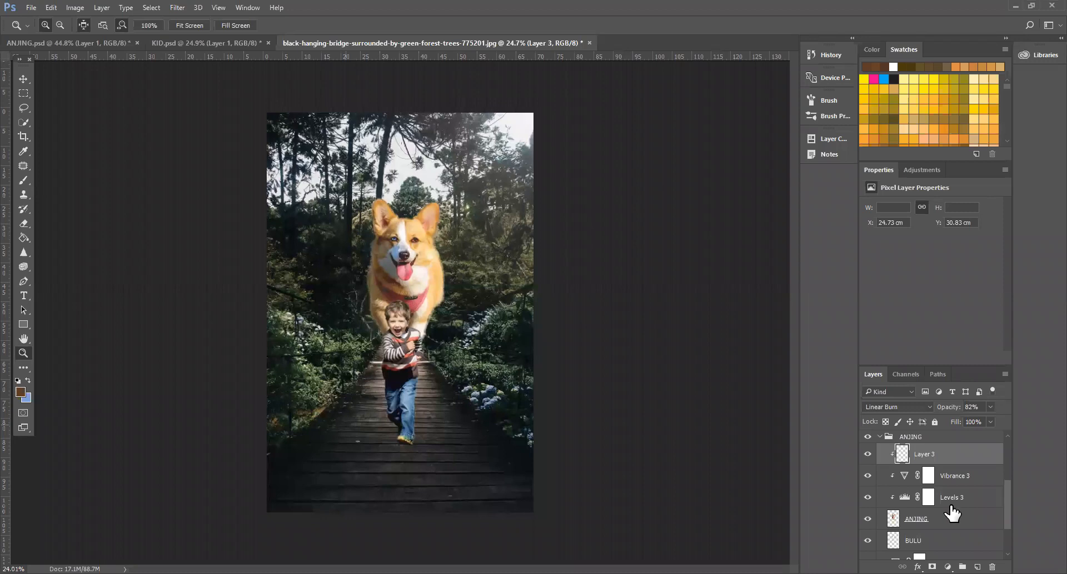
Step: Add a new layer directly below BULU in the ANJING group and name it BAYANGAN
scroll(952, 510, "up", 1)
scroll(951, 500, "down", 3)
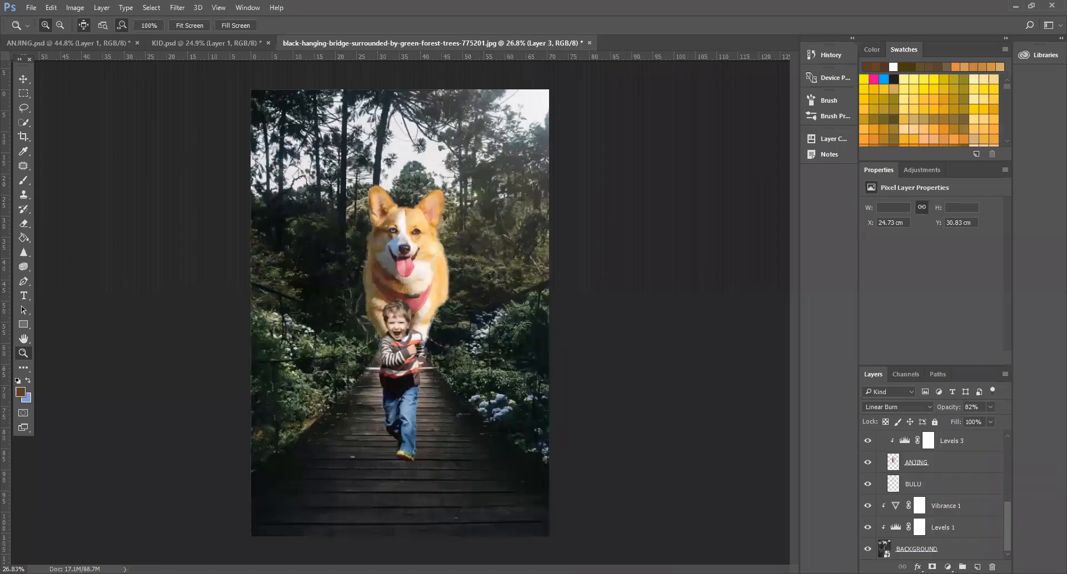
left_click(944, 484)
left_click(977, 567)
left_click_drag(931, 487, 927, 506)
double_click(926, 505)
type("BAYANGAN")
key("Return")
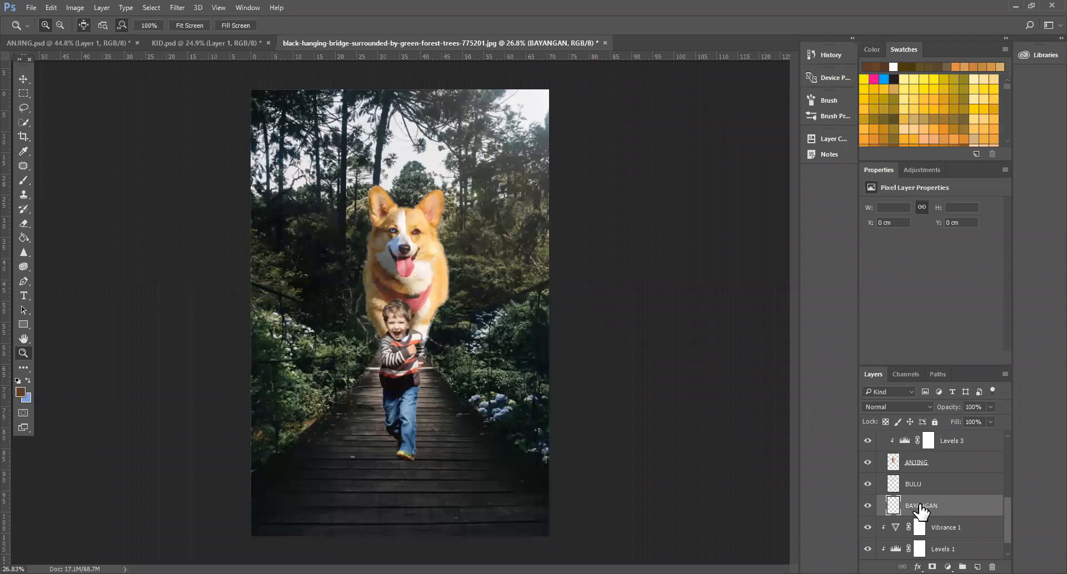
scroll(955, 484, "up", 1)
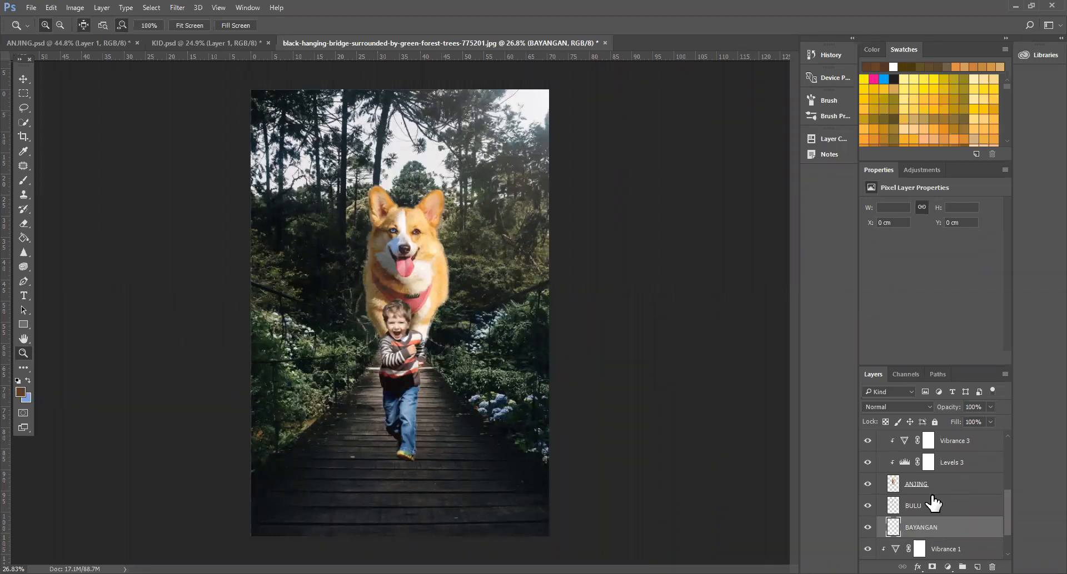
scroll(934, 503, "up", 1)
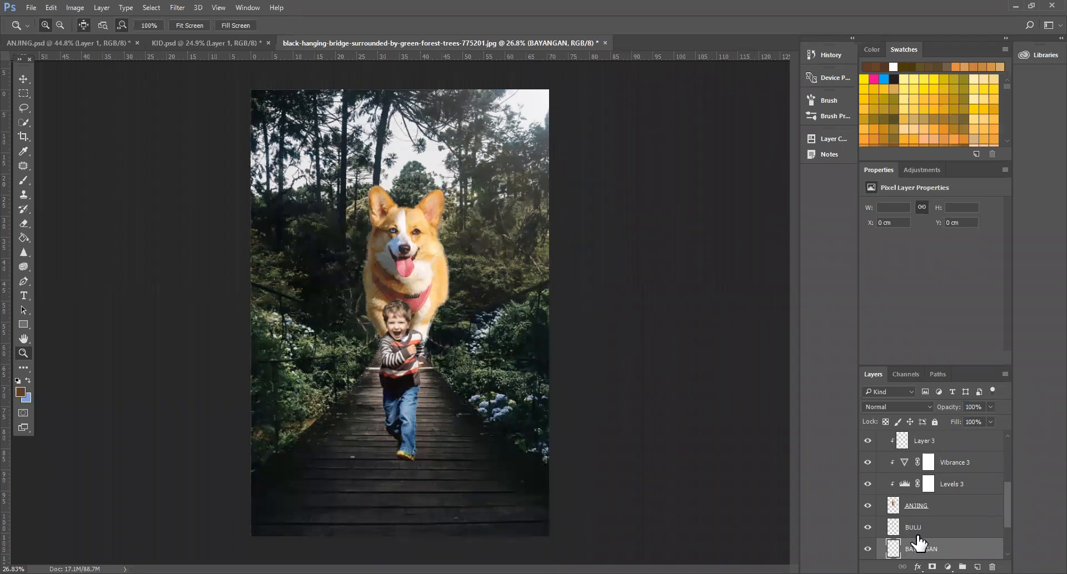
scroll(917, 543, "down", 1)
Step: Sample a near-black tone from the bridge, set the brush to 70% opacity and dab shadow under the corgi beside the boy
left_click(286, 357)
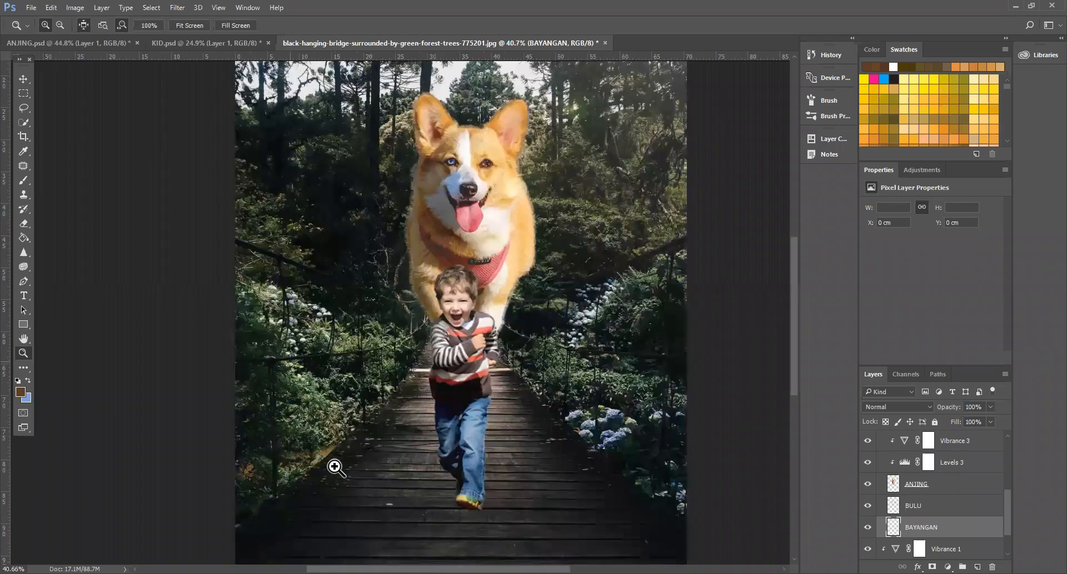
key("i")
left_click(360, 461)
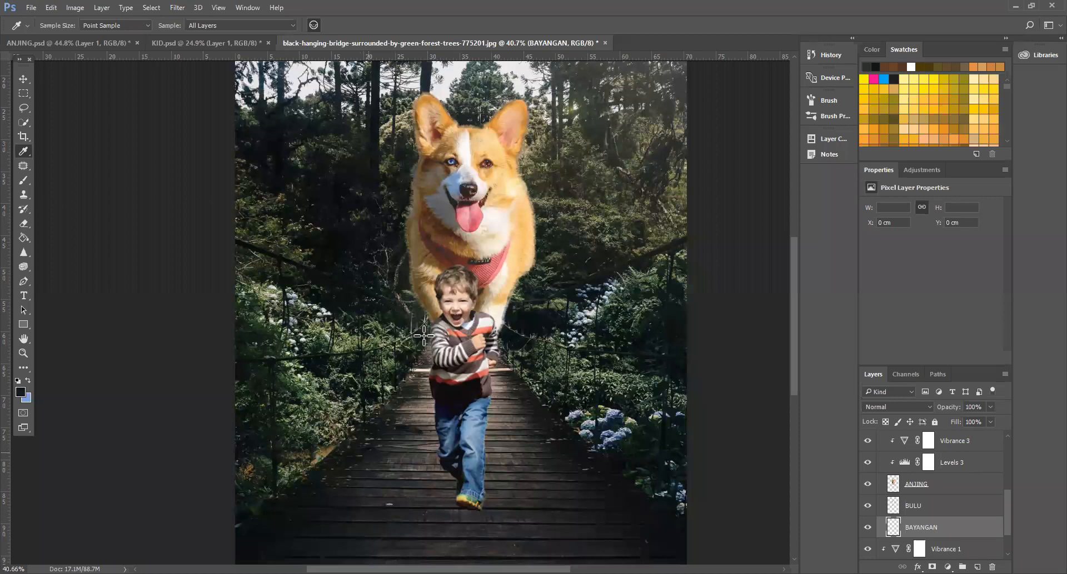
key("b")
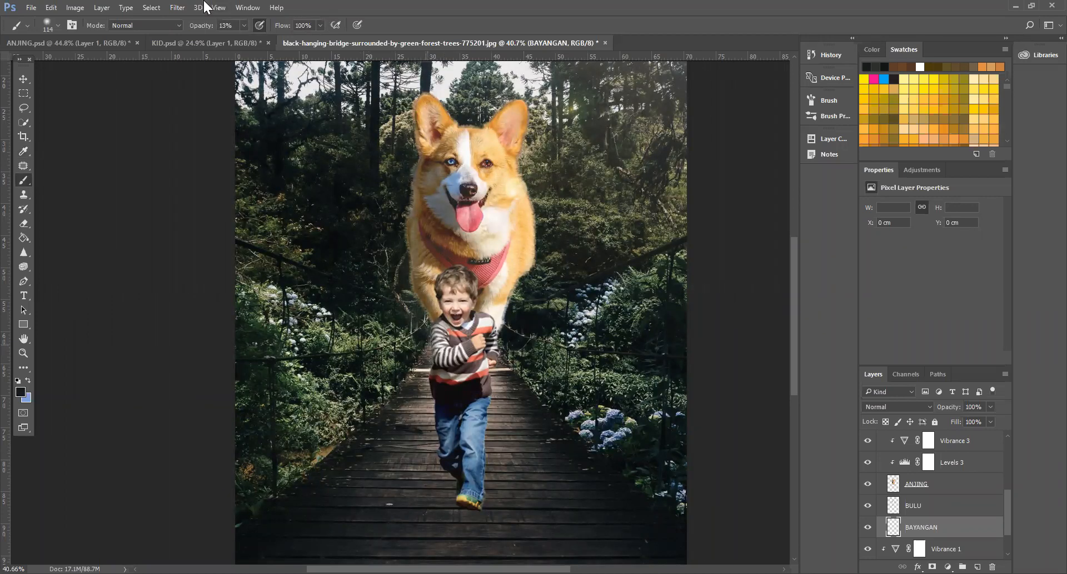
key("7")
left_click(244, 26)
left_click(434, 337)
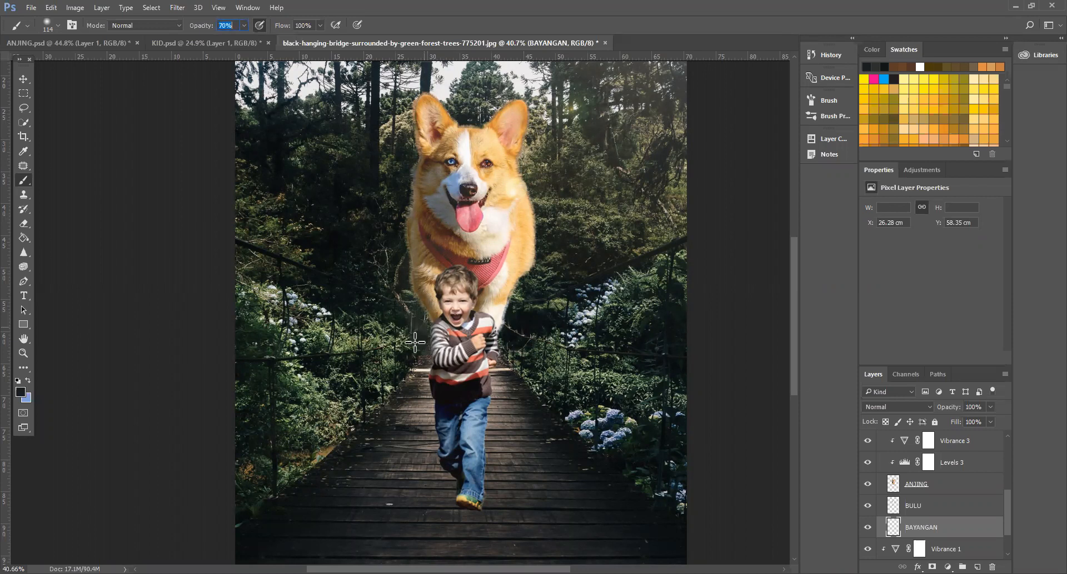
Step: Set the corgi's BAYANGAN layer to Linear Burn blending at 51% opacity
left_click(881, 406)
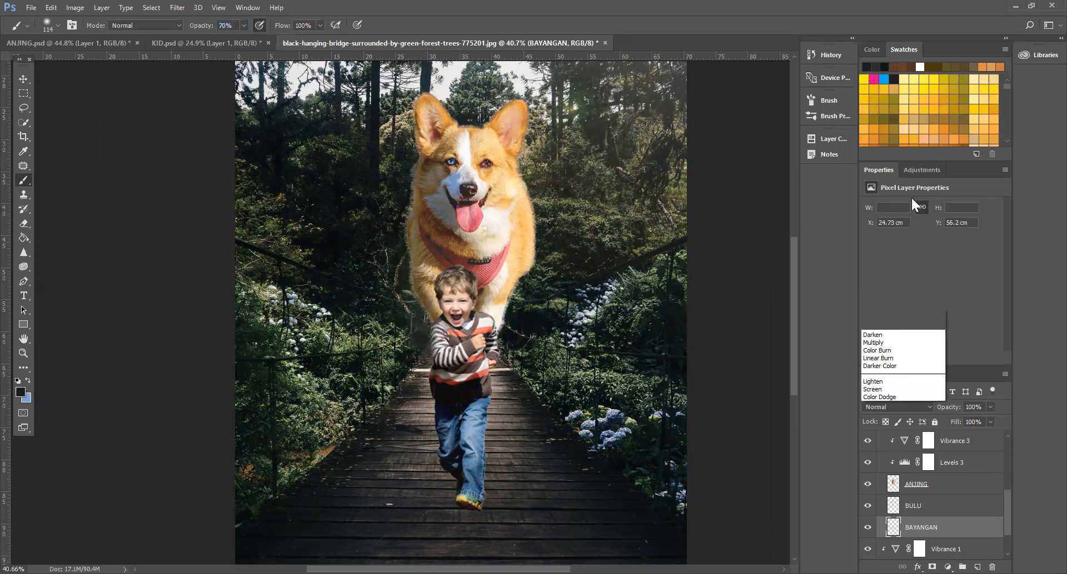
left_click(905, 417)
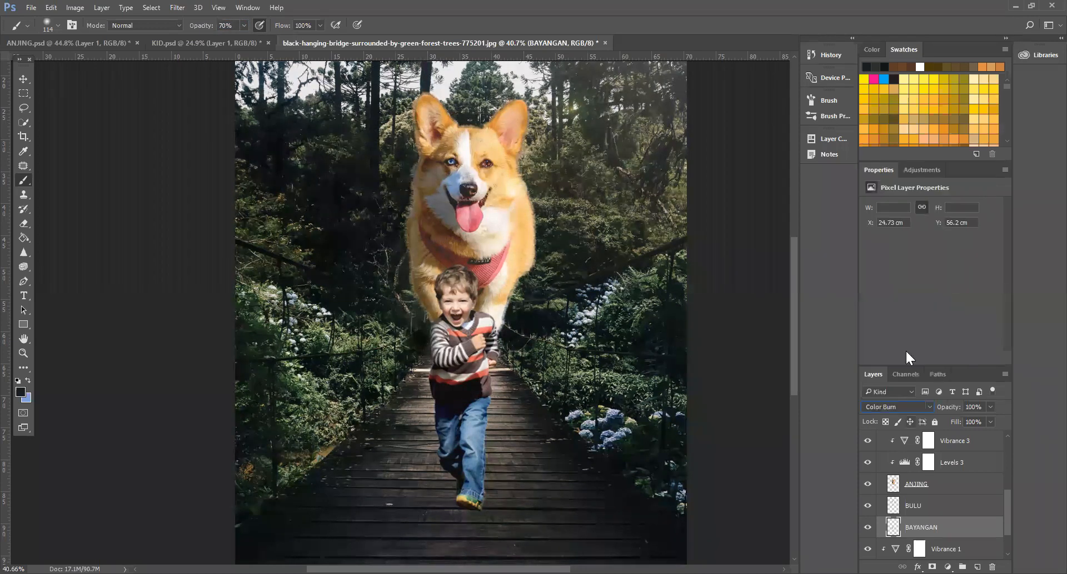
left_click(896, 407)
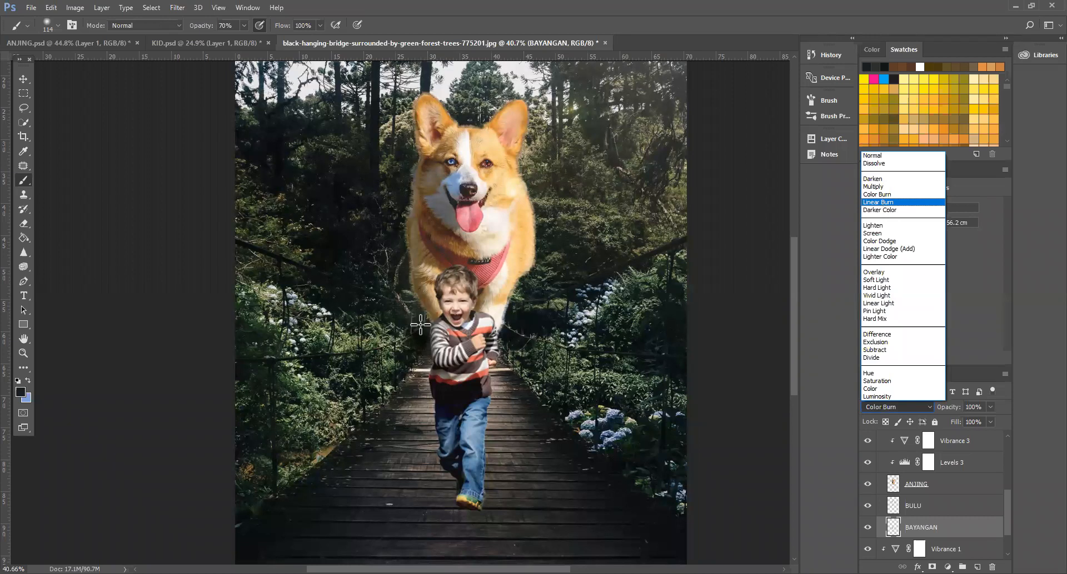
left_click(448, 346)
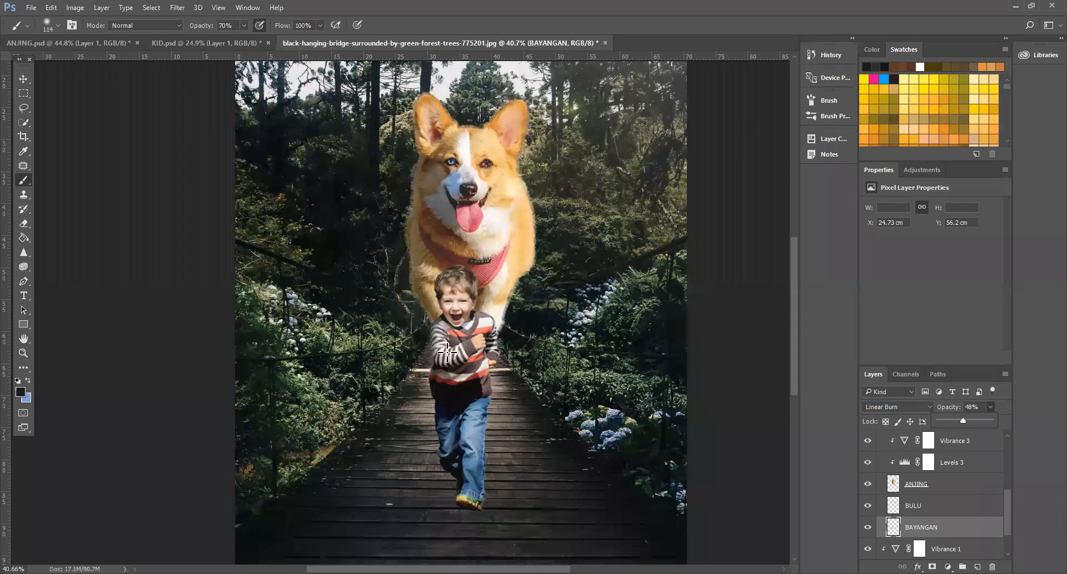
scroll(440, 340, "up", 2)
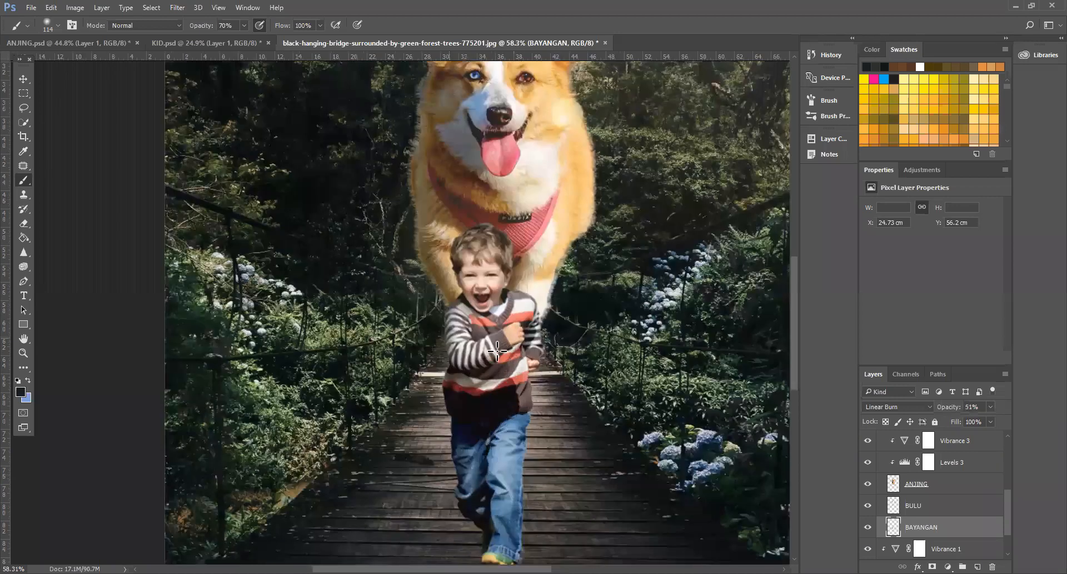
Step: Paint soft dark shadow over the foliage and bridge left of the corgi's legs, reducing the brush opacity to 5%
mouse_move(413, 321)
left_mouse_down()
mouse_move(366, 319)
mouse_move(322, 299)
mouse_move(356, 303)
left_mouse_up()
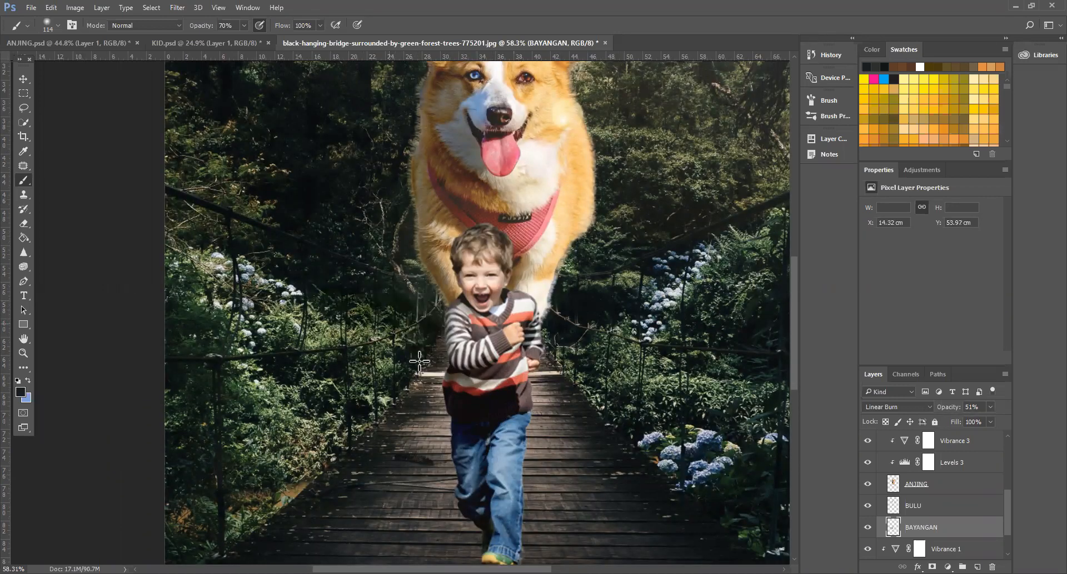
left_click_drag(396, 336, 361, 323)
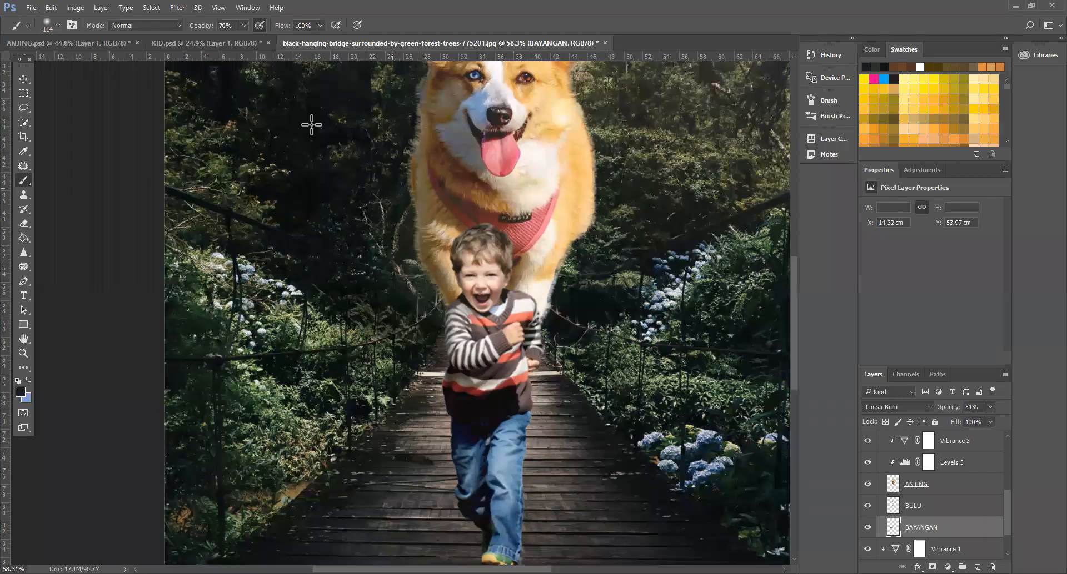
left_click(243, 26)
left_click(209, 38)
left_click(326, 321)
mouse_move(435, 249)
left_mouse_down()
mouse_move(399, 251)
mouse_move(446, 337)
left_mouse_up()
key("z")
scroll(307, 392, "down", 3)
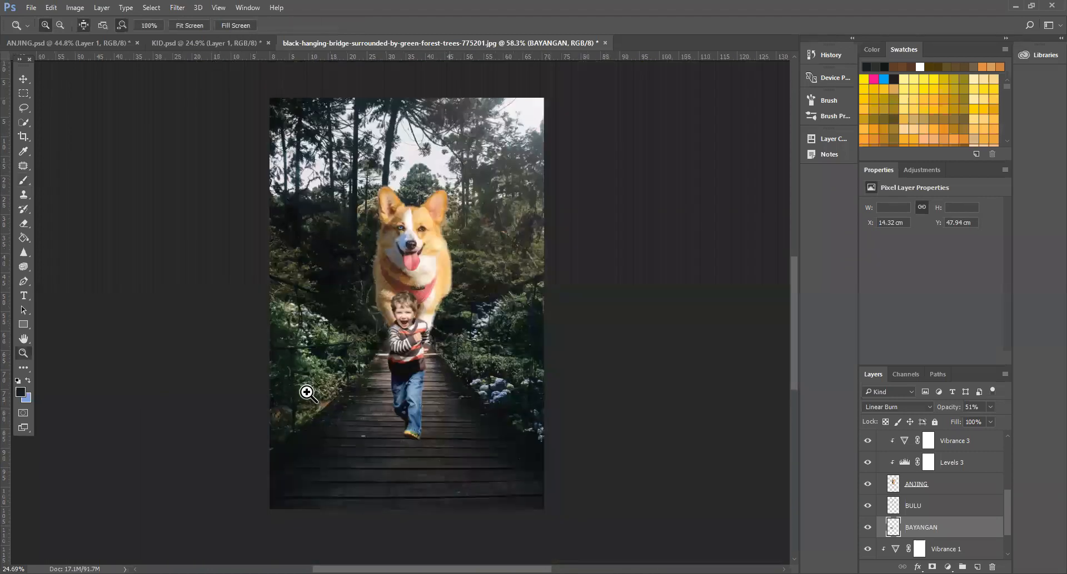
scroll(307, 393, "down", 1)
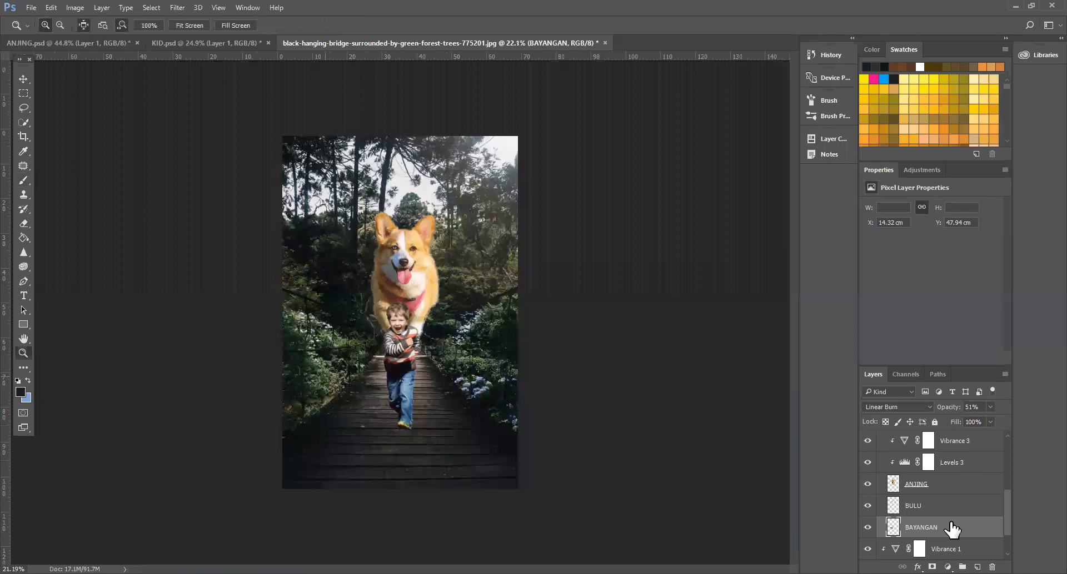
scroll(951, 529, "down", 2)
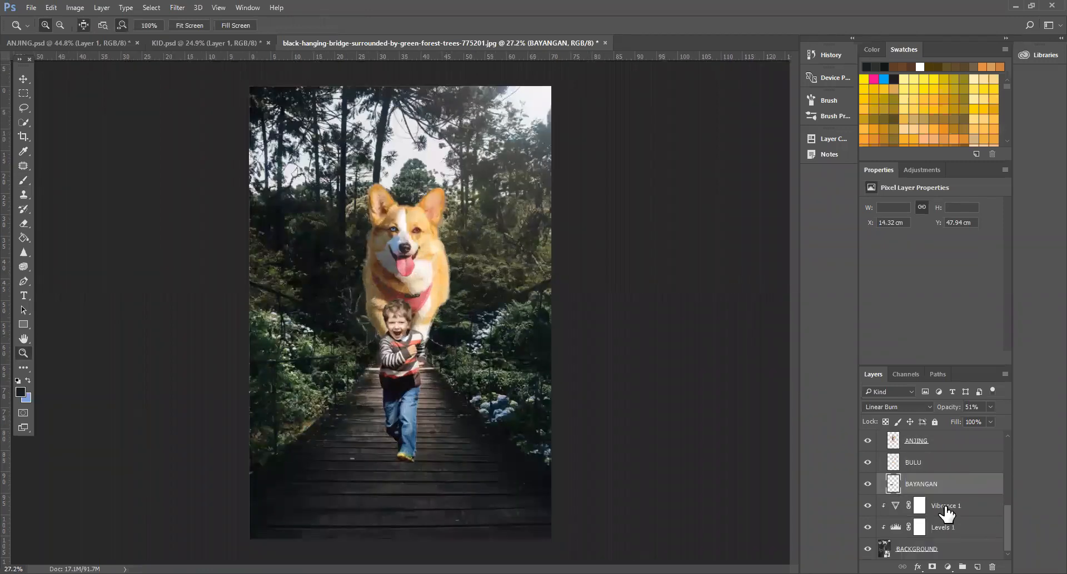
Step: Add a new layer between ANAK KECIL and the ANJING group and name it BAYANGAN
left_click(945, 522)
scroll(949, 488, "up", 3)
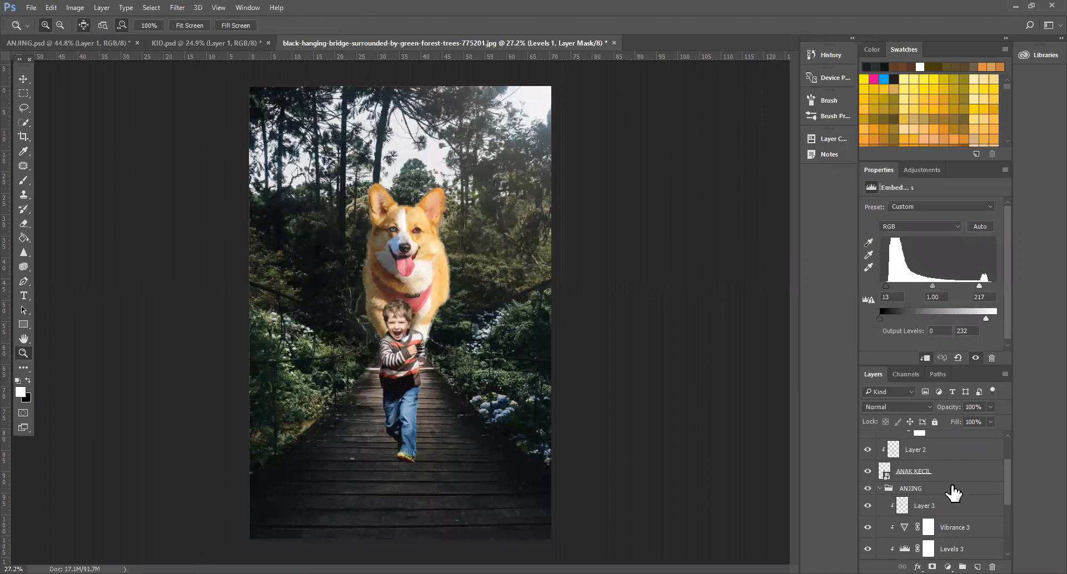
left_click(924, 478)
key("ctrl+shift+alt+n")
key("ctrl+[")
double_click(907, 493)
type("BA")
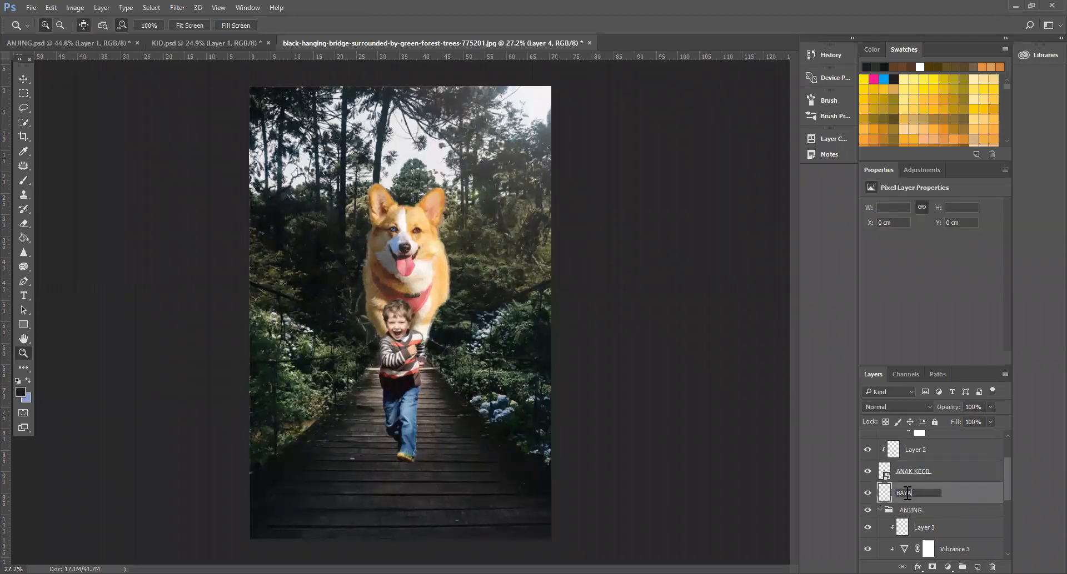
type("YANGAN")
key("Return")
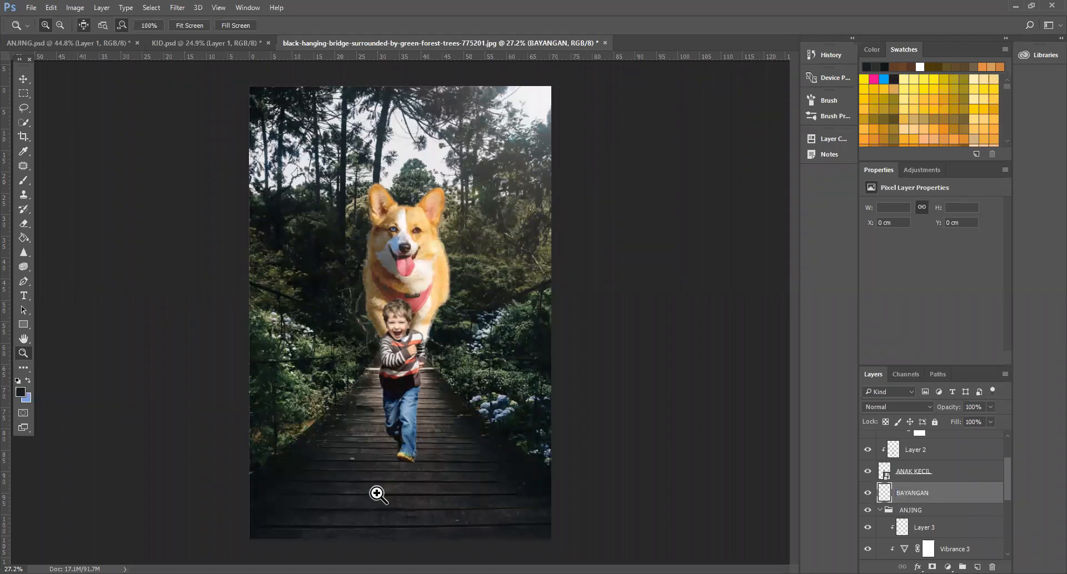
Step: Dab shadow near the boy's feet, set the layer to Linear Burn and the brush to 43% opacity, then undo the trial stroke
left_click_drag(365, 489, 417, 478)
left_click(505, 450)
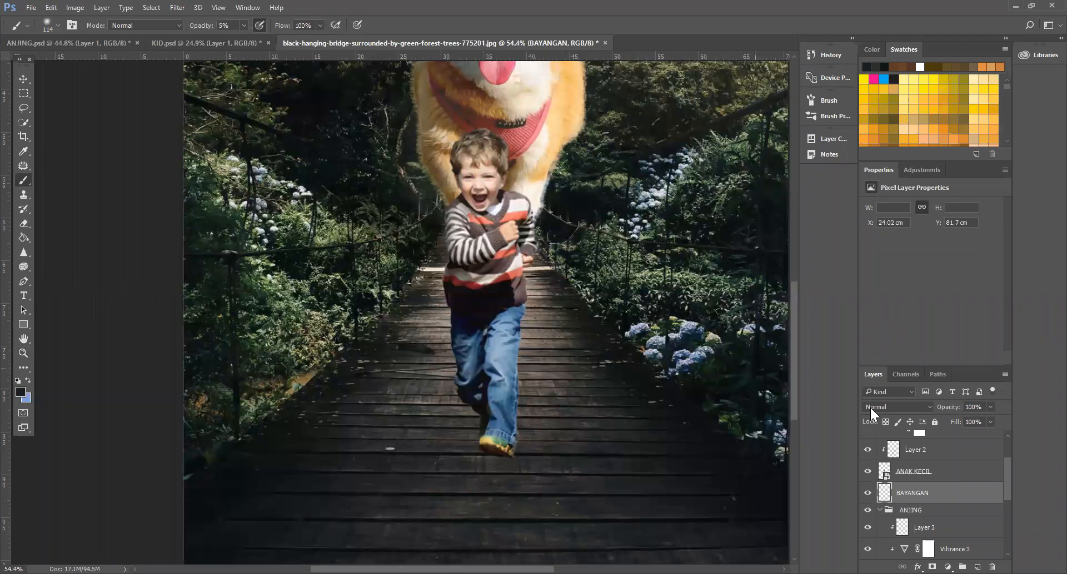
left_click(897, 407)
left_click(881, 205)
left_click(428, 402)
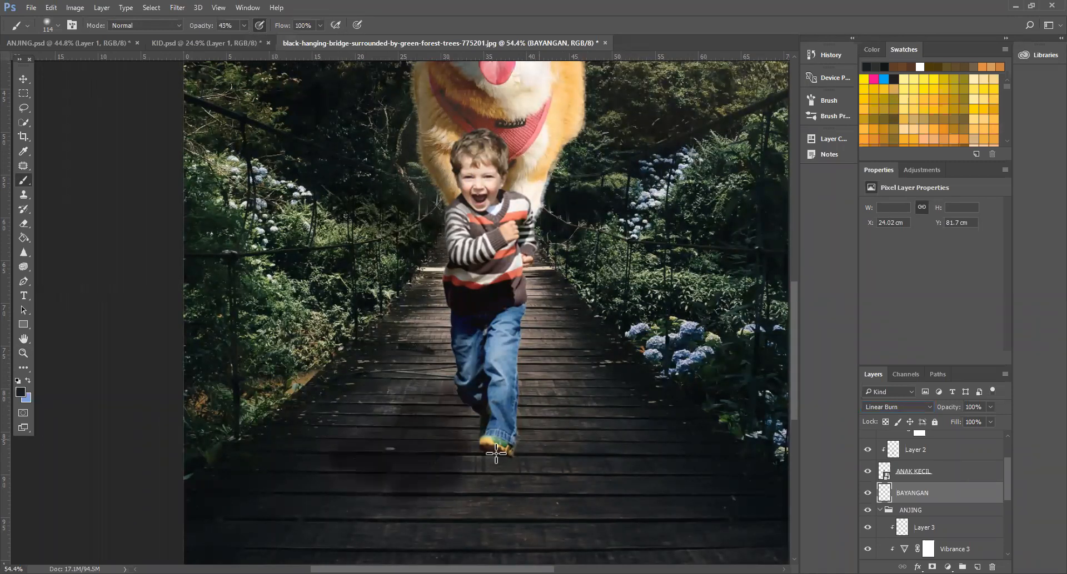
key("ctrl+z")
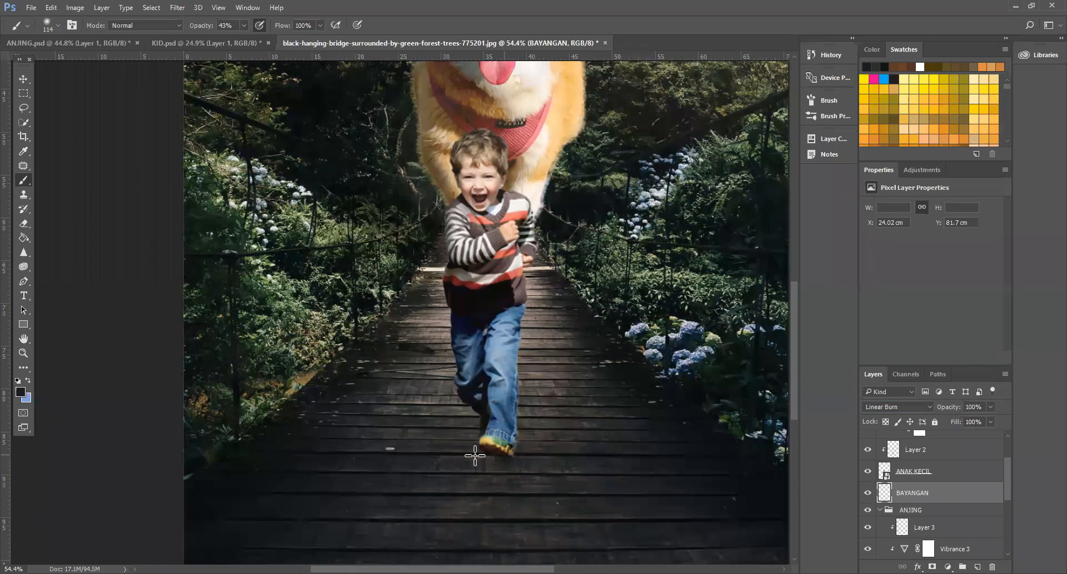
Step: Paint the boy's dark shadow from his feet across the planks toward the left side of the bridge, undoing a misplaced stroke
left_click_drag(115, 373, 489, 439)
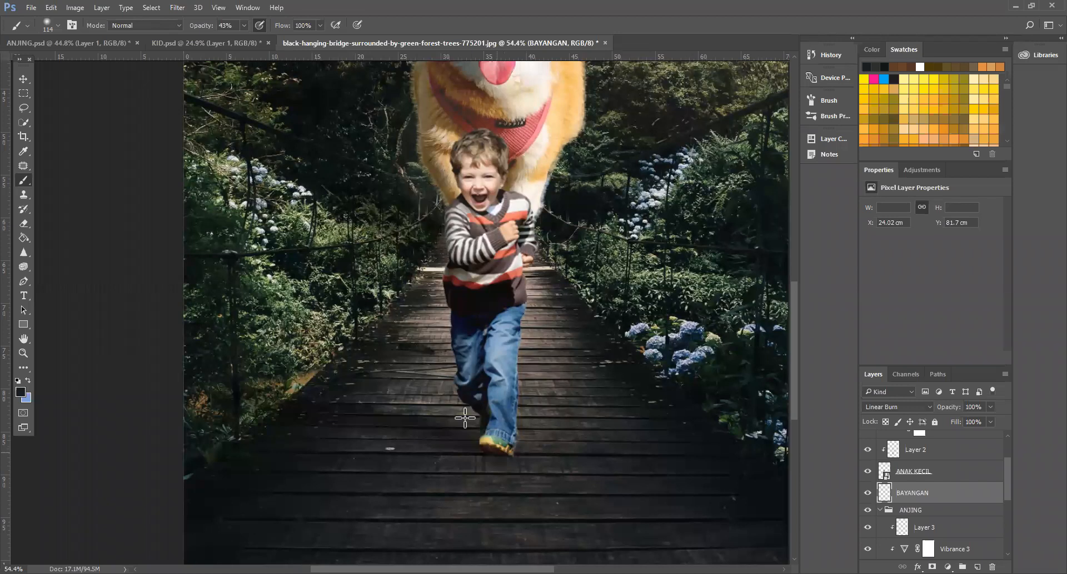
left_click_drag(412, 397, 472, 414)
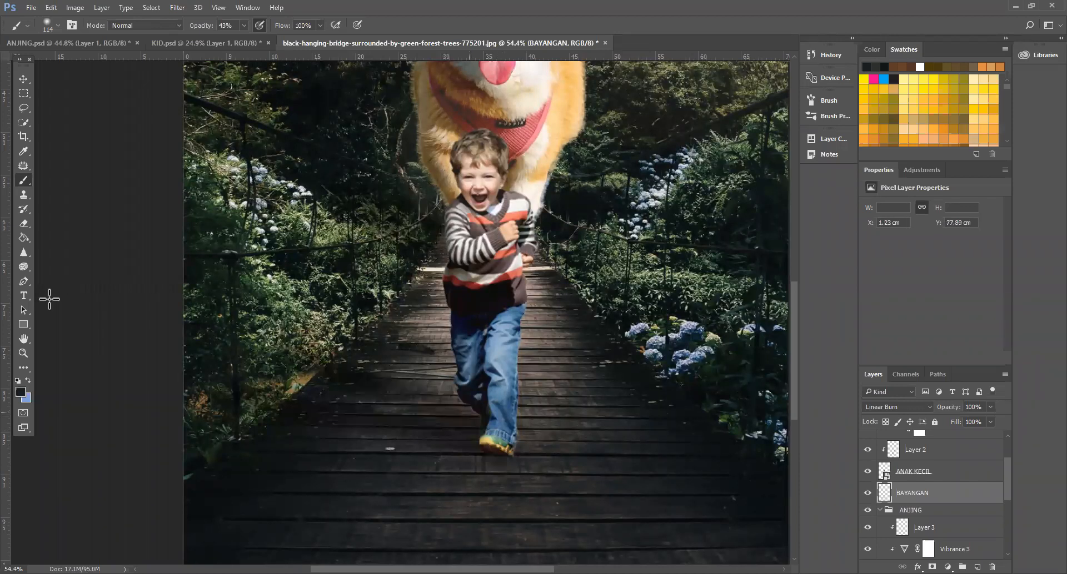
mouse_move(220, 348)
left_mouse_down()
mouse_move(469, 414)
mouse_move(247, 386)
left_mouse_up()
key("ctrl+z")
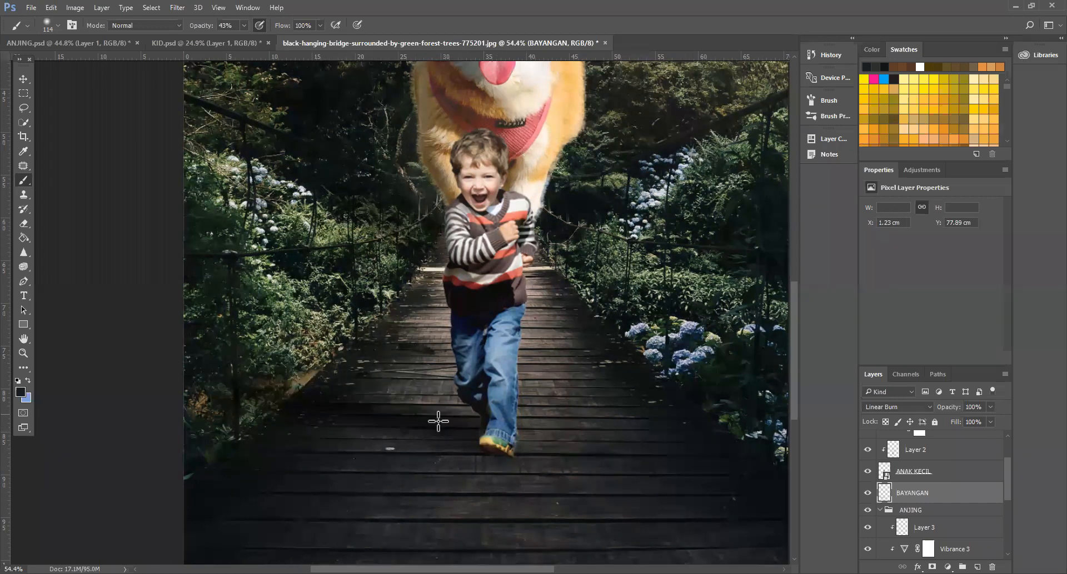
left_click_drag(439, 419, 248, 384)
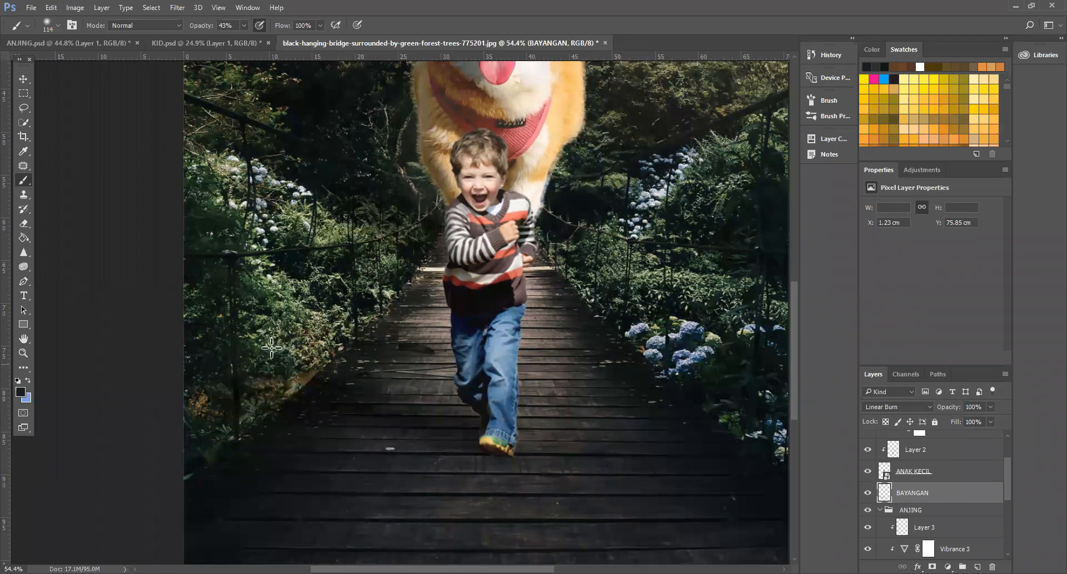
Step: Erase the excess shadow from the foliage along the bridge's left edge with the eraser at 100% opacity
key("e")
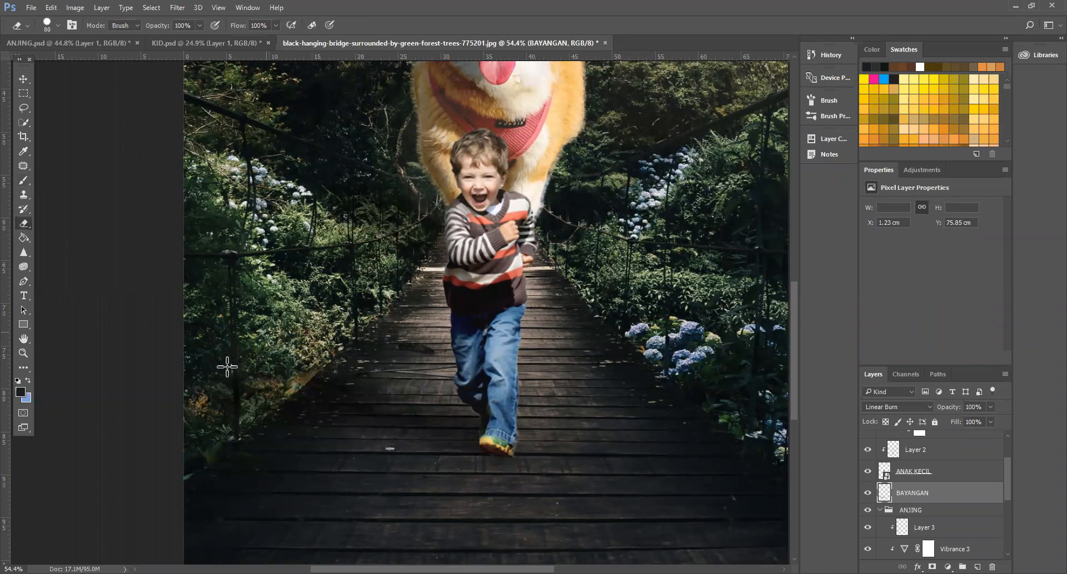
left_click_drag(272, 362, 272, 363)
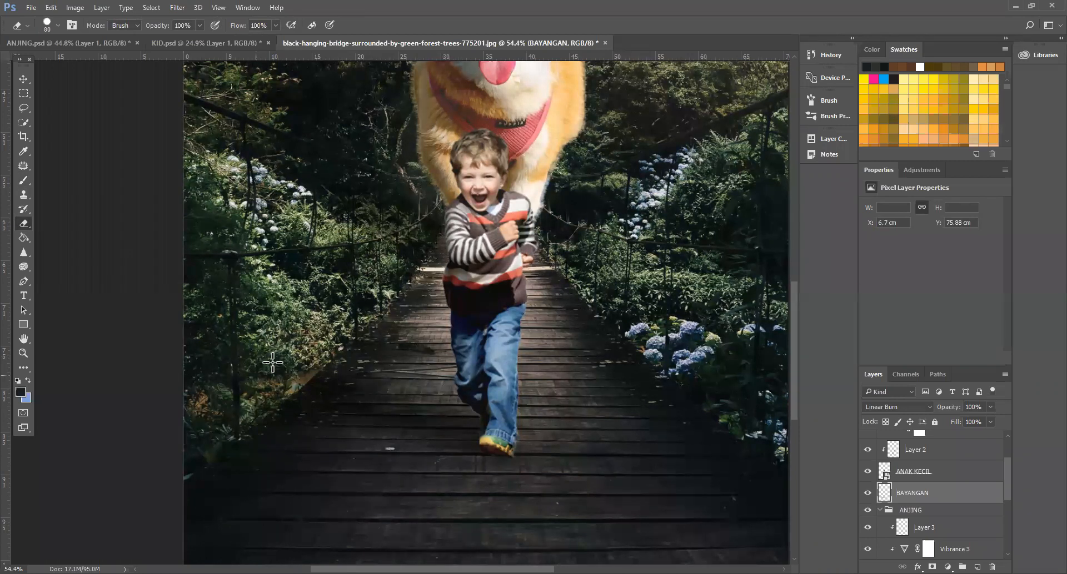
mouse_move(315, 348)
left_mouse_down()
mouse_move(319, 359)
mouse_move(165, 463)
left_mouse_up()
mouse_move(271, 395)
left_mouse_down()
mouse_move(249, 412)
mouse_move(247, 470)
left_mouse_up()
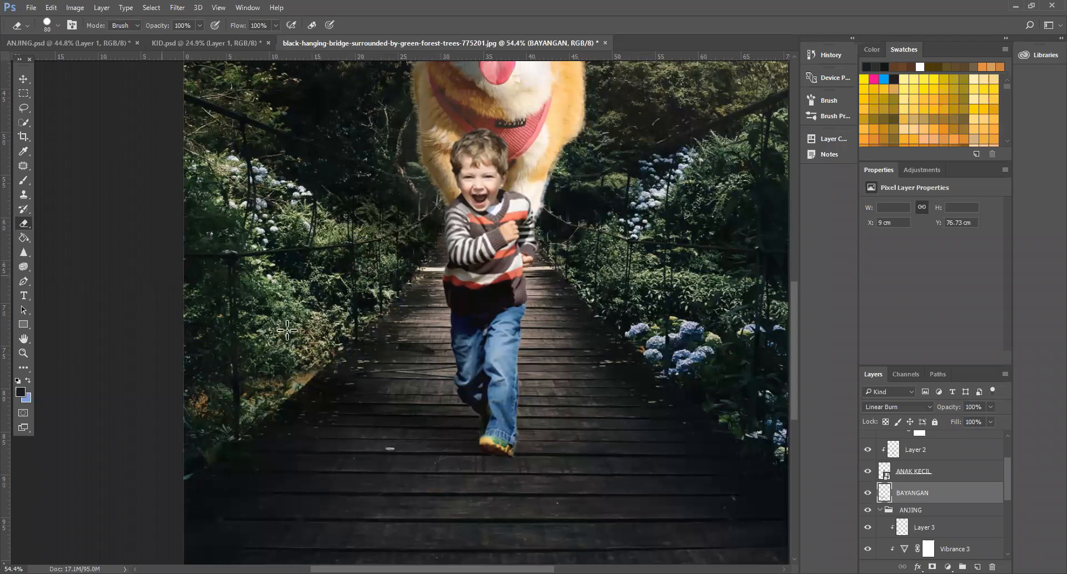
Step: Add a new layer clipped directly above the BACKGROUND layer
key("z")
mouse_move(291, 449)
left_mouse_down()
mouse_move(262, 482)
mouse_move(270, 473)
left_mouse_up()
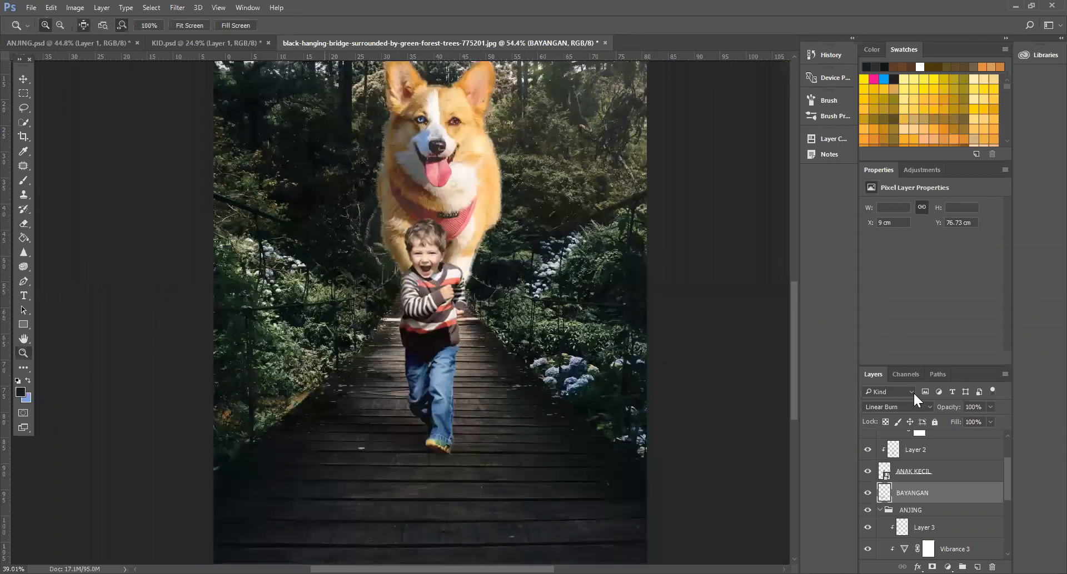
scroll(933, 495, "down", 5)
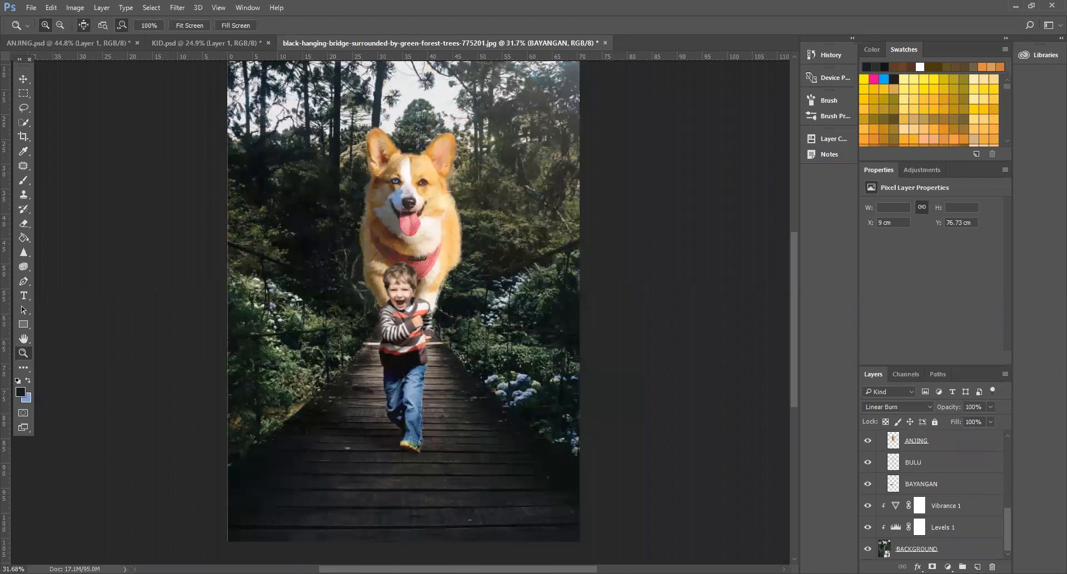
left_click(939, 549)
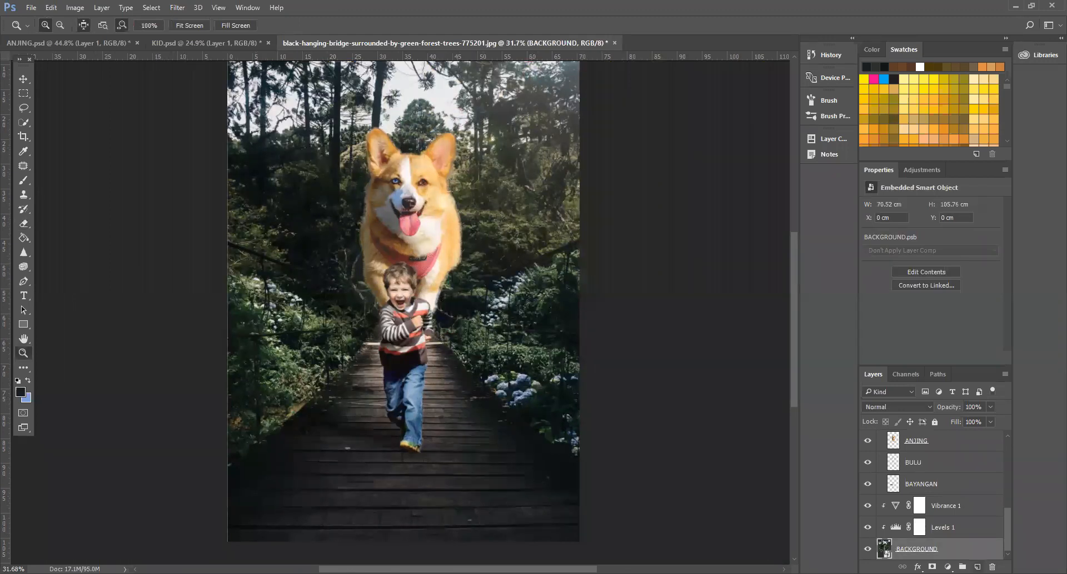
left_click(977, 567)
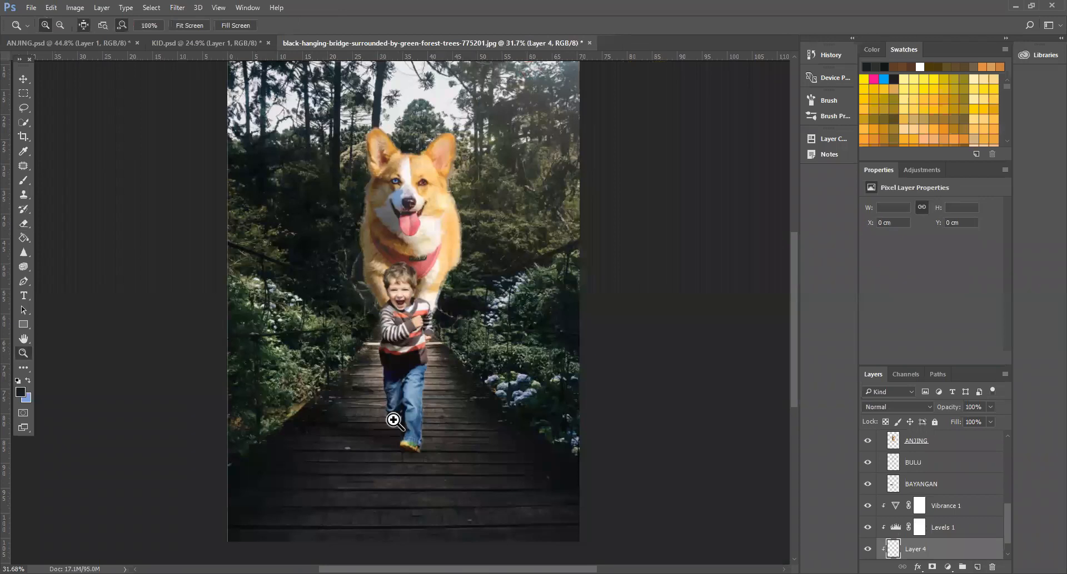
Step: Paint dark shading along the near end of the bridge with the brush at 43% opacity
scroll(378, 437, "down", 1)
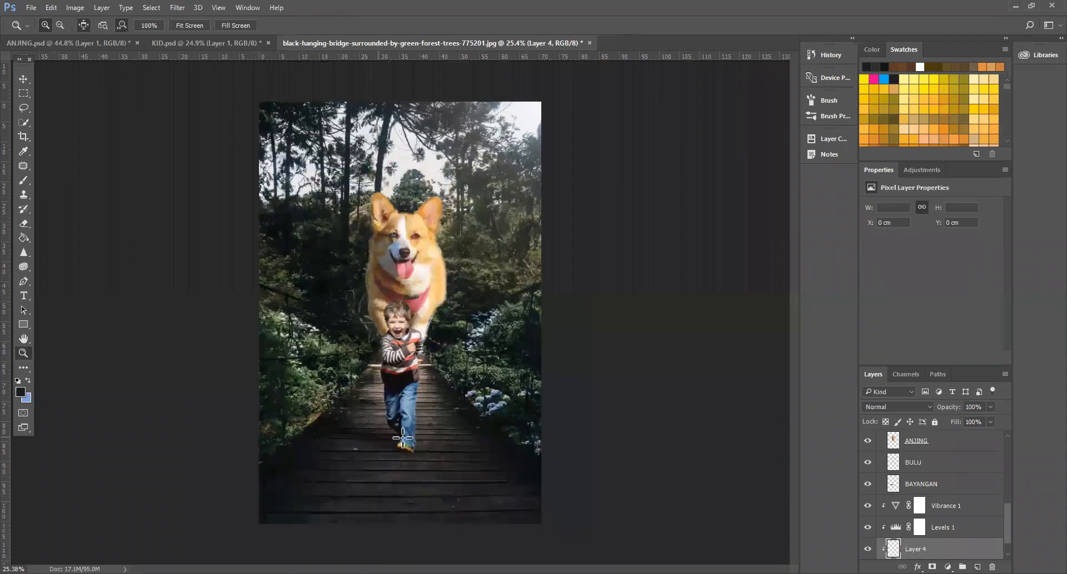
key("b")
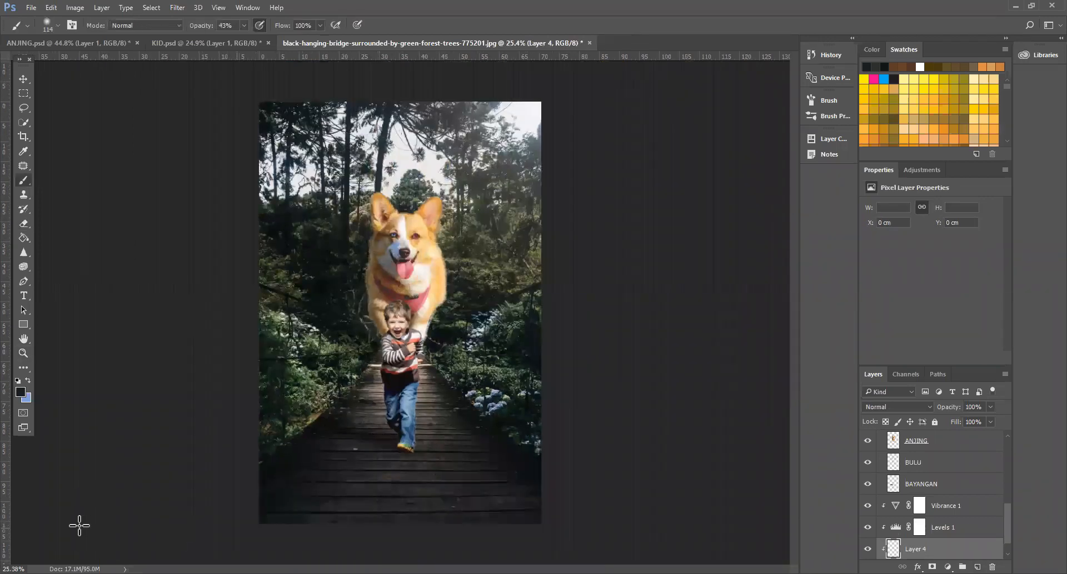
mouse_move(150, 507)
left_mouse_down()
mouse_move(633, 507)
mouse_move(237, 539)
left_mouse_up()
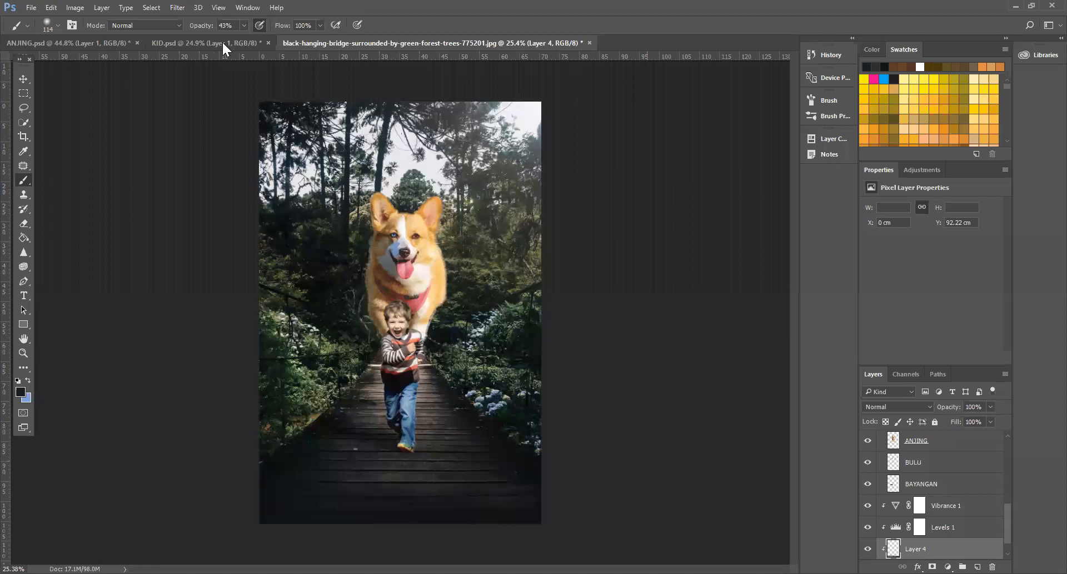
Step: Lower the brush to 1% opacity at 174 px and faintly darken the planks and foliage beside the bridge
left_click(244, 25)
left_click_drag(241, 39, 220, 38)
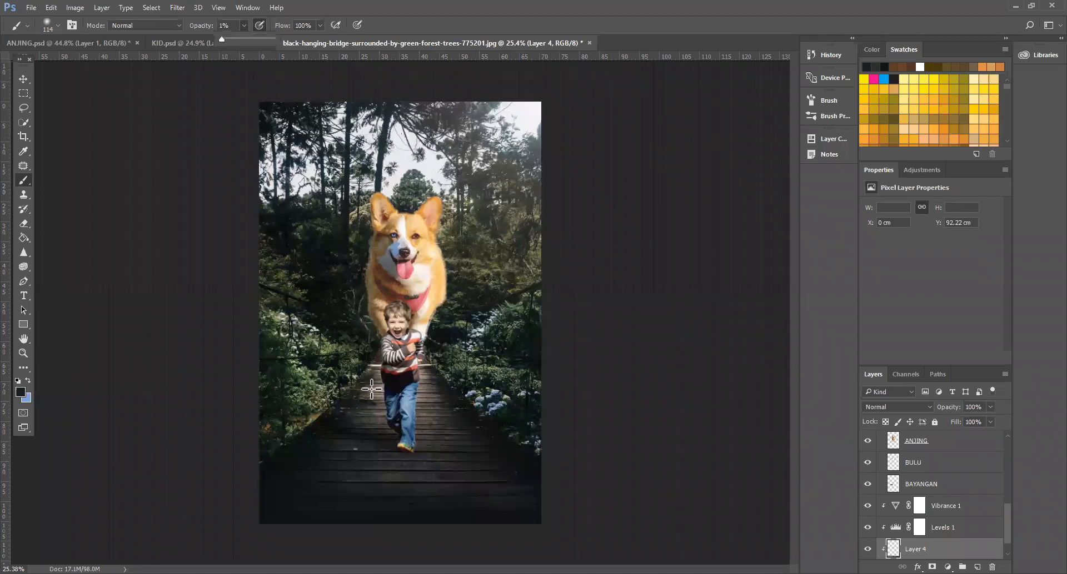
right_click(295, 513)
left_click_drag(496, 428, 500, 428)
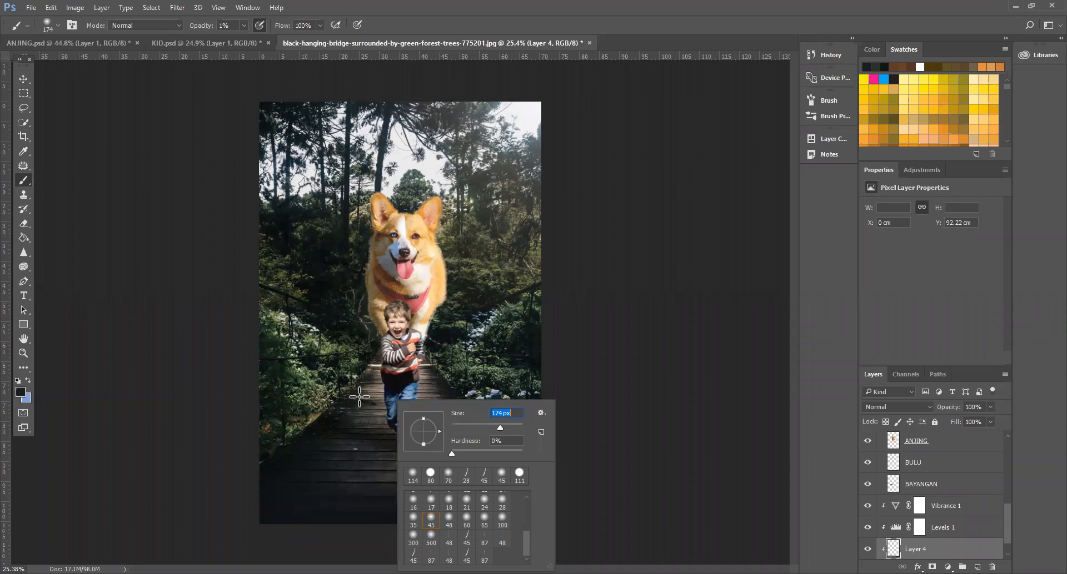
left_click(359, 375)
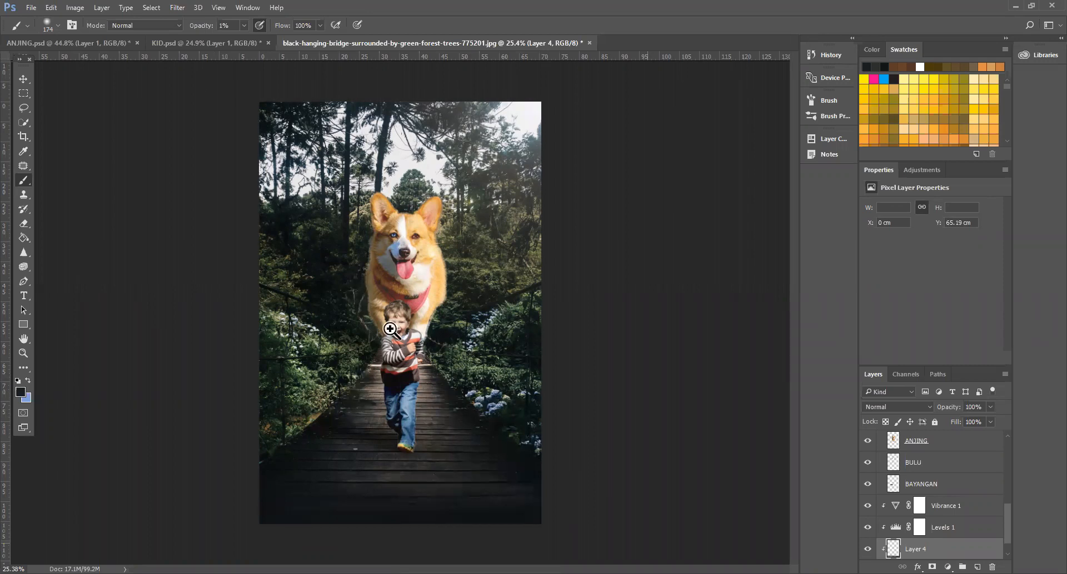
left_click_drag(358, 300, 369, 295)
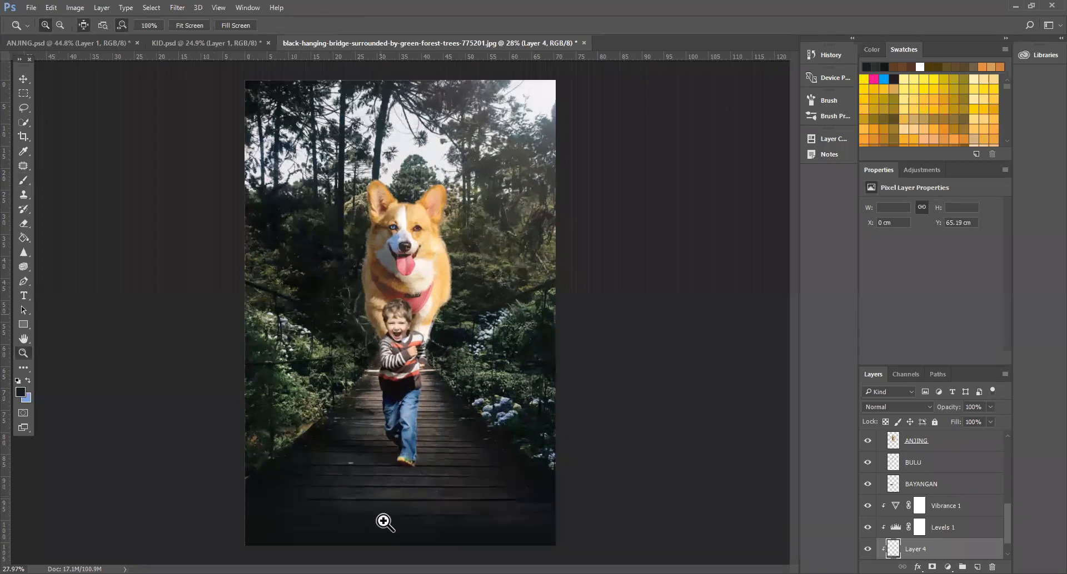
left_click_drag(374, 452, 379, 399)
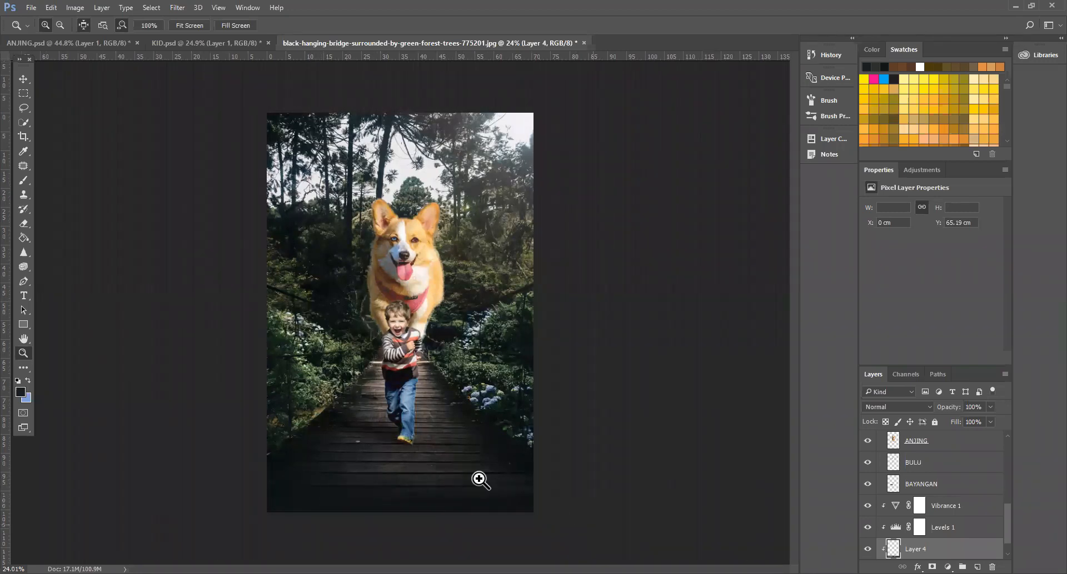
scroll(470, 492, "up", 1)
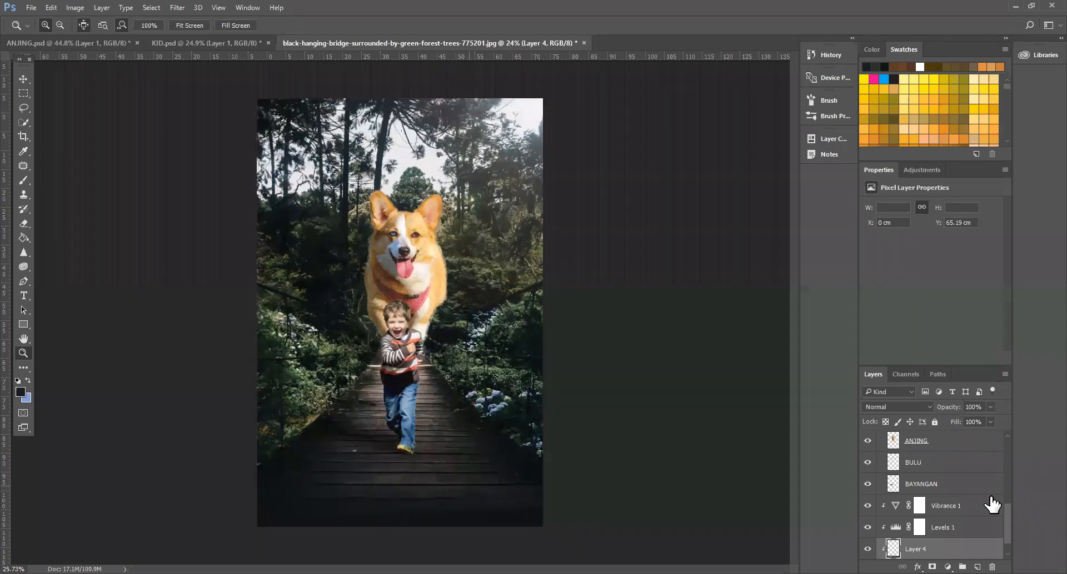
Step: Try merging all layers from Layer 1 down to BACKGROUND into one, and undo the merge
scroll(939, 503, "up", 5)
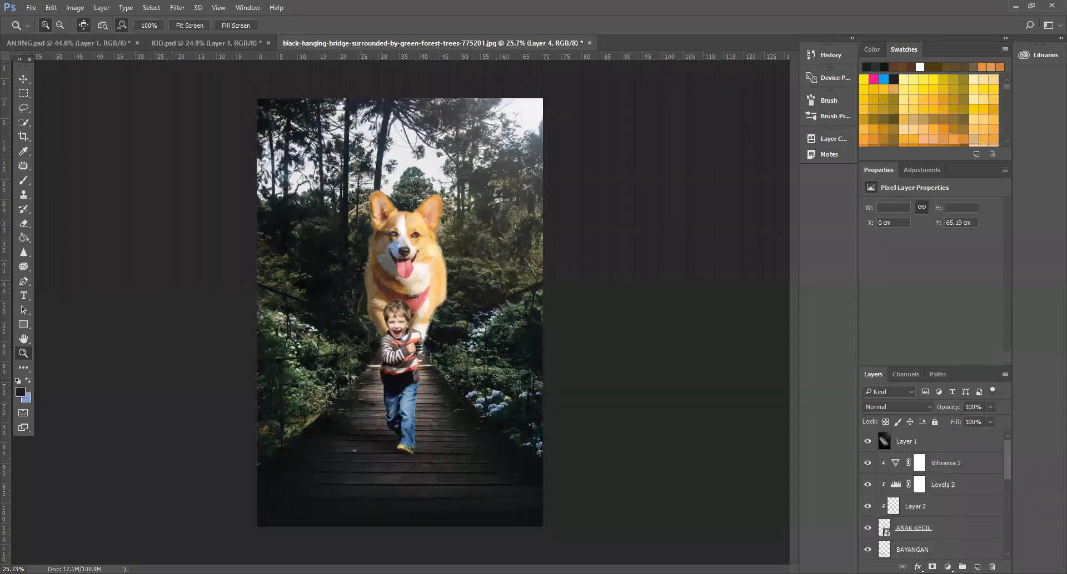
scroll(939, 503, "down", 6)
left_click(969, 549)
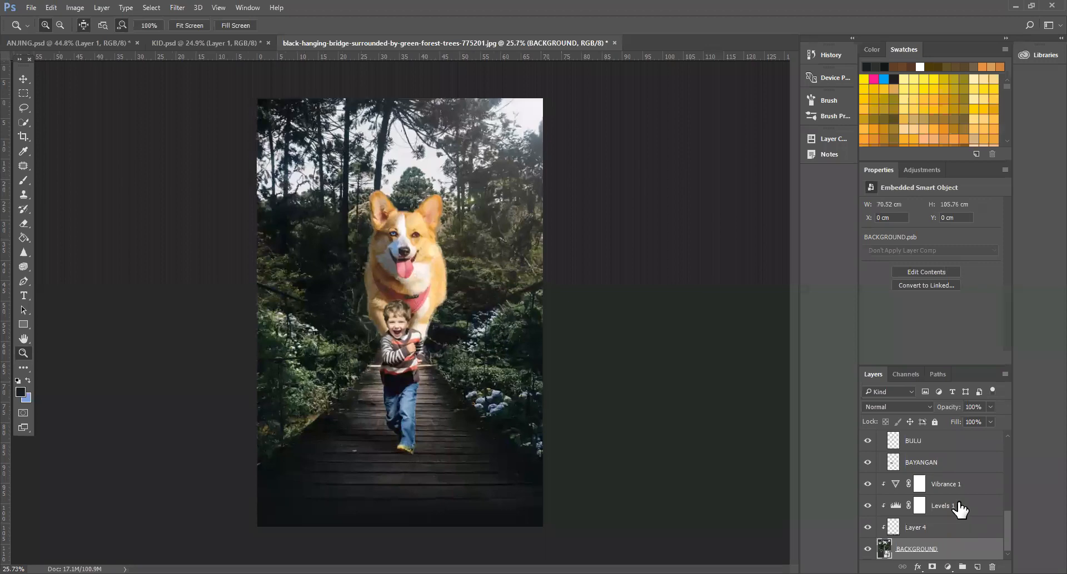
scroll(935, 522, "up", 5)
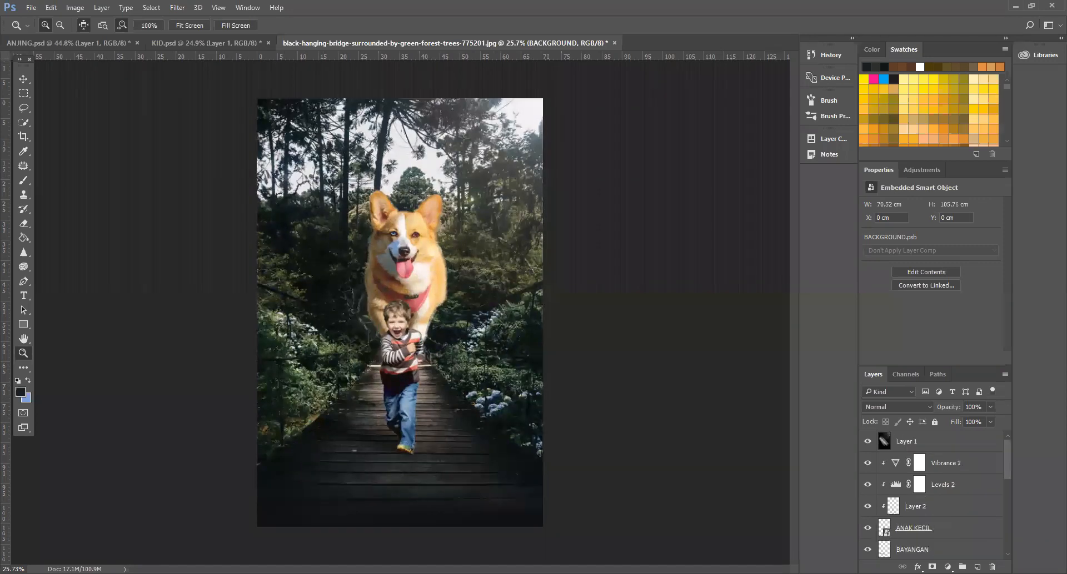
scroll(952, 543, "down", 6)
scroll(940, 443, "up", 3)
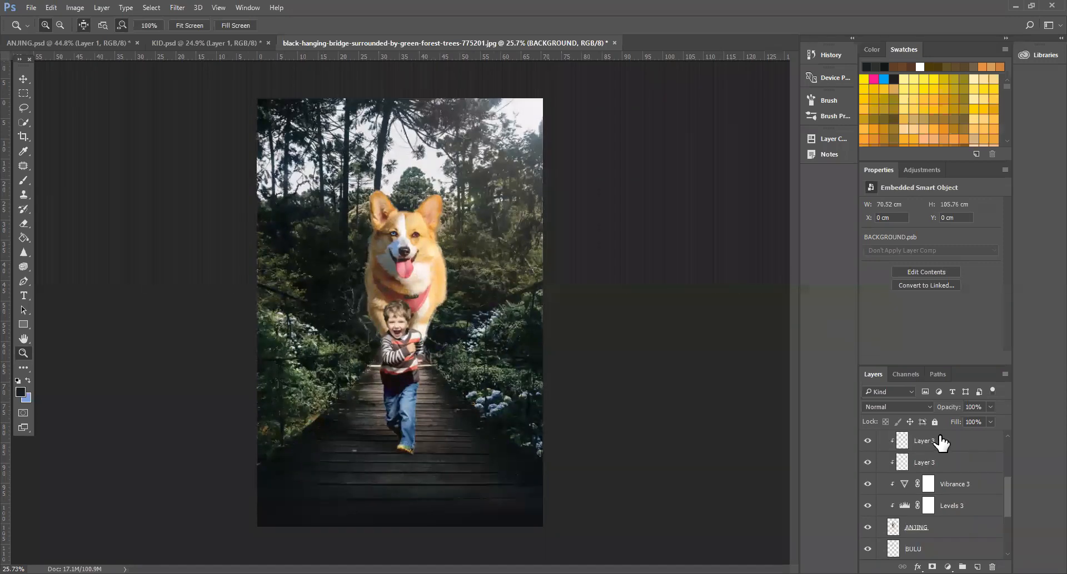
scroll(939, 447, "up", 3)
left_click(931, 446, "shift")
right_click(931, 446)
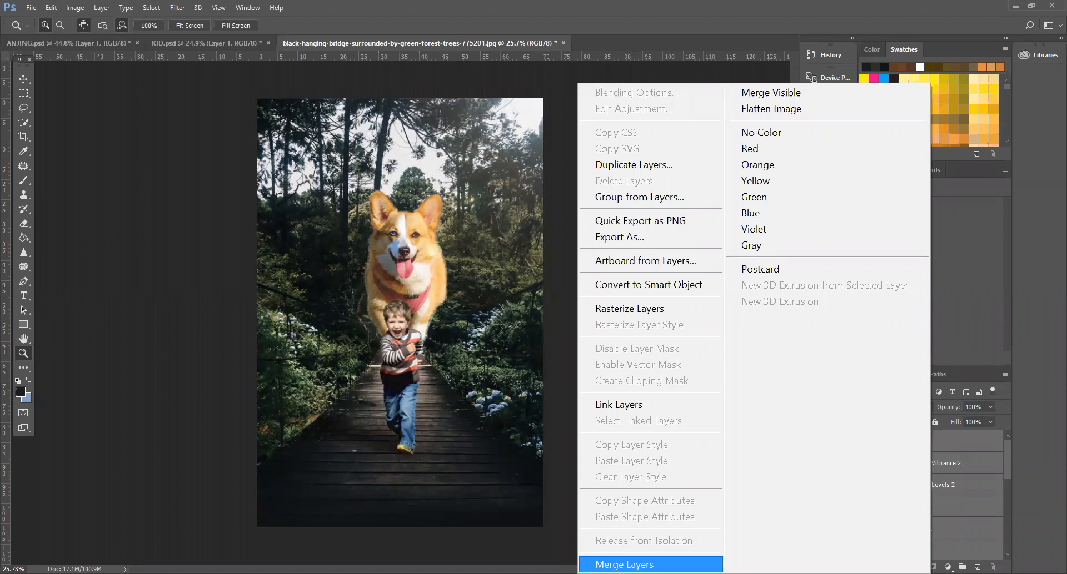
left_click(625, 564)
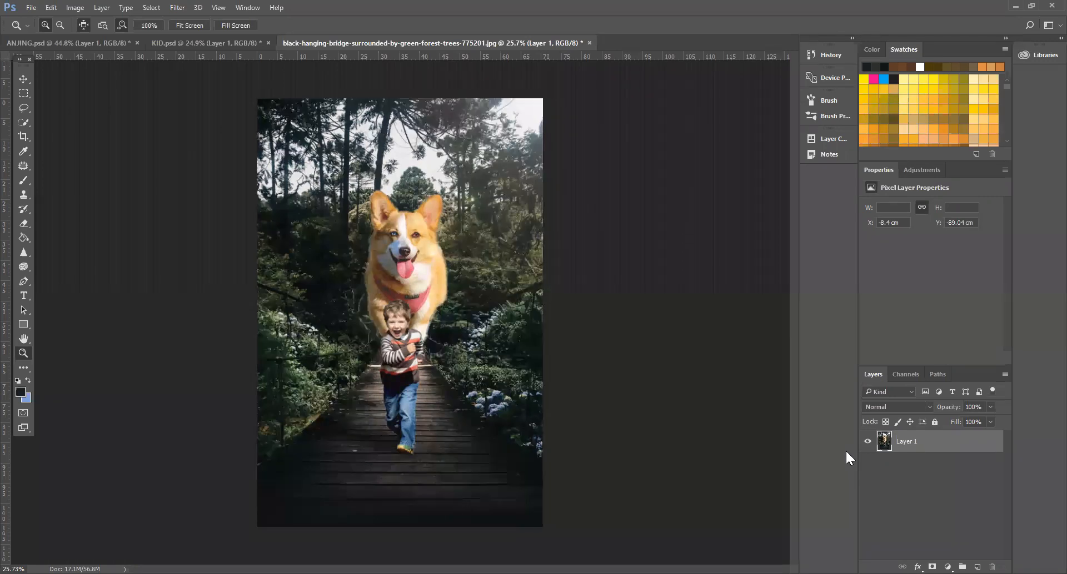
key("ctrl+alt+z")
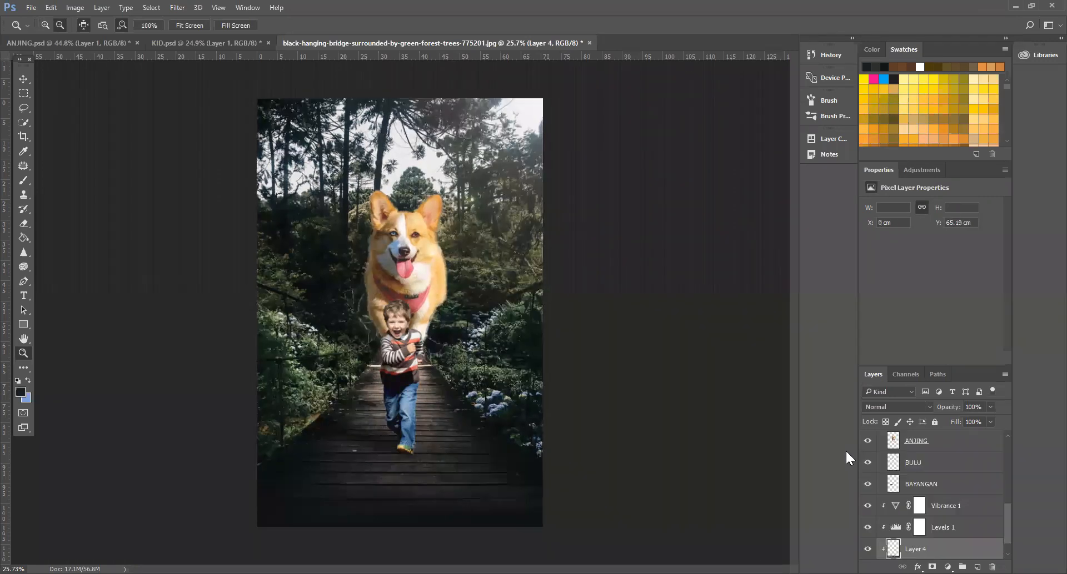
scroll(930, 503, "up", 5)
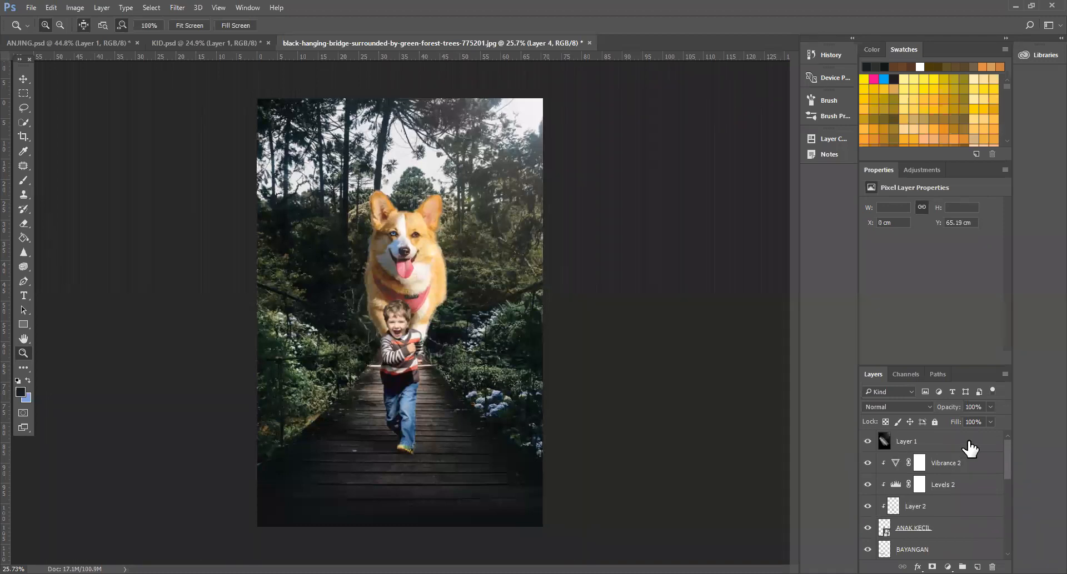
left_click(956, 445)
scroll(935, 478, "down", 5)
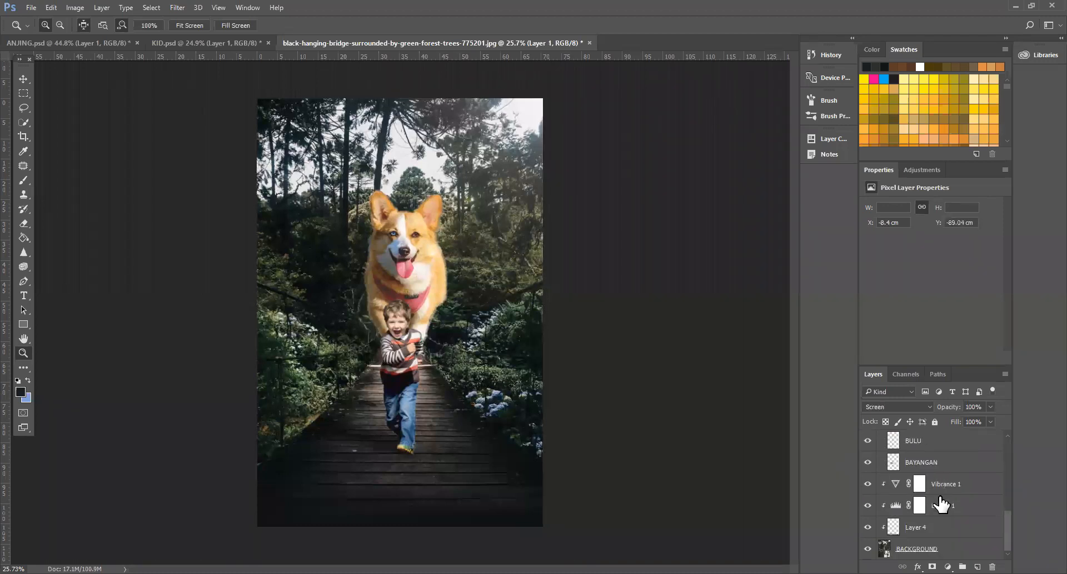
left_click(944, 548)
scroll(943, 514, "up", 5)
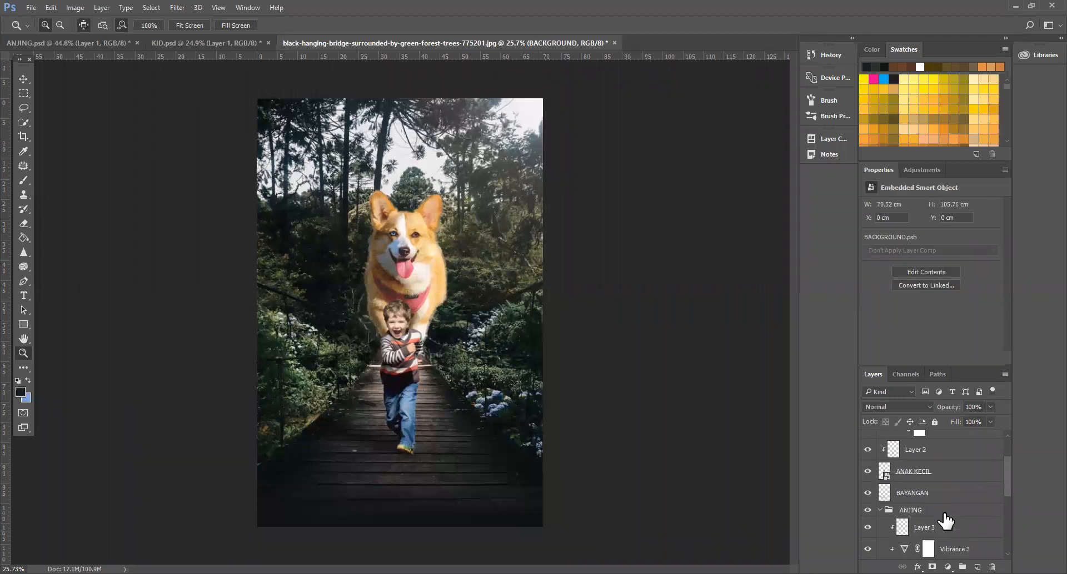
left_click(940, 443)
scroll(945, 483, "down", 5)
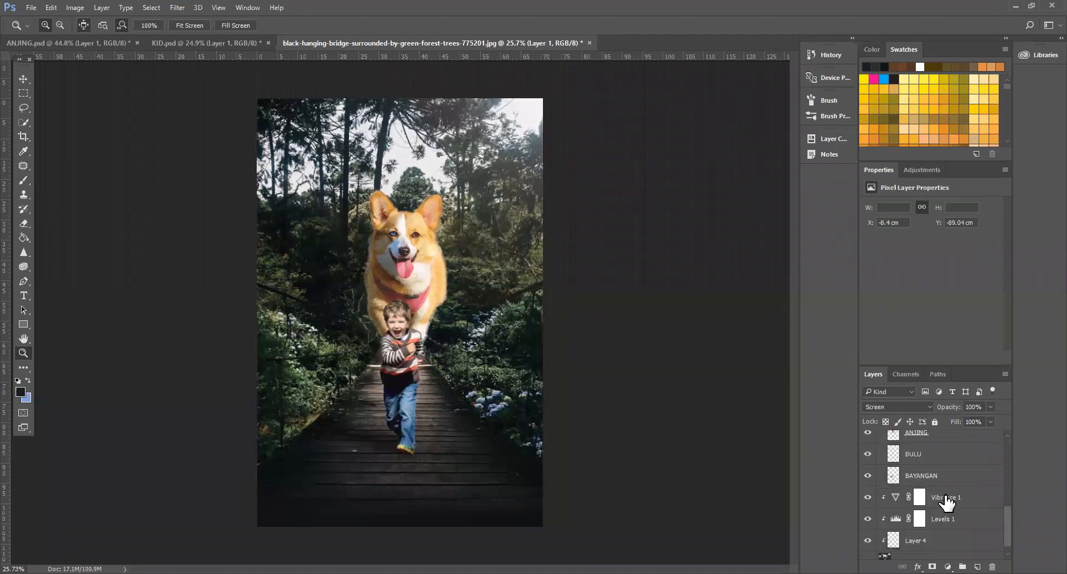
left_click(965, 549)
scroll(965, 543, "up", 5)
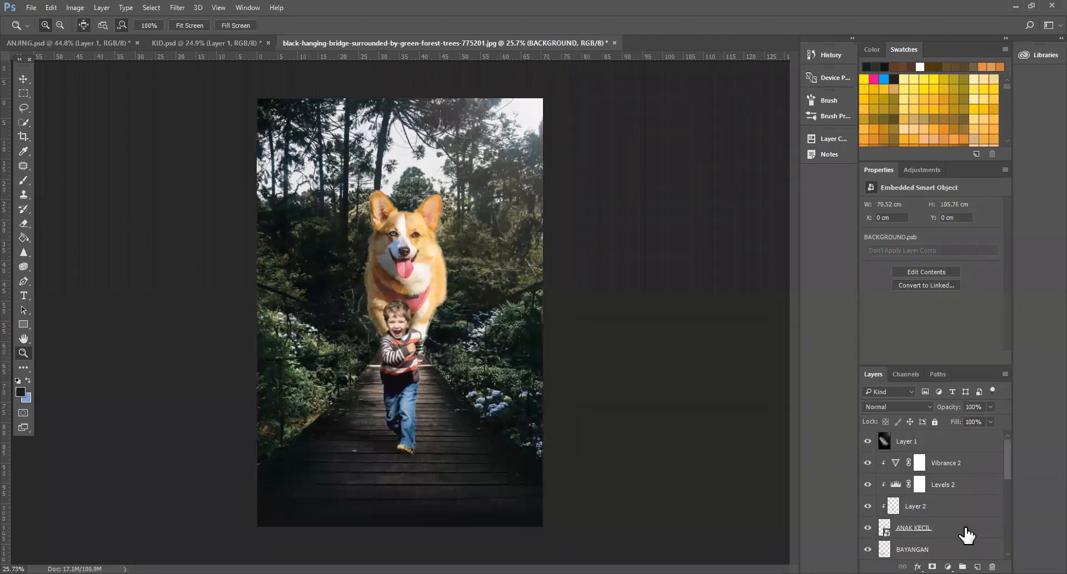
Step: Group all layers from Layer 1 down to BACKGROUND, and duplicate the group with the original hidden
left_click(934, 445)
scroll(936, 500, "down", 5)
left_click(916, 549, "shift")
key("ctrl+g")
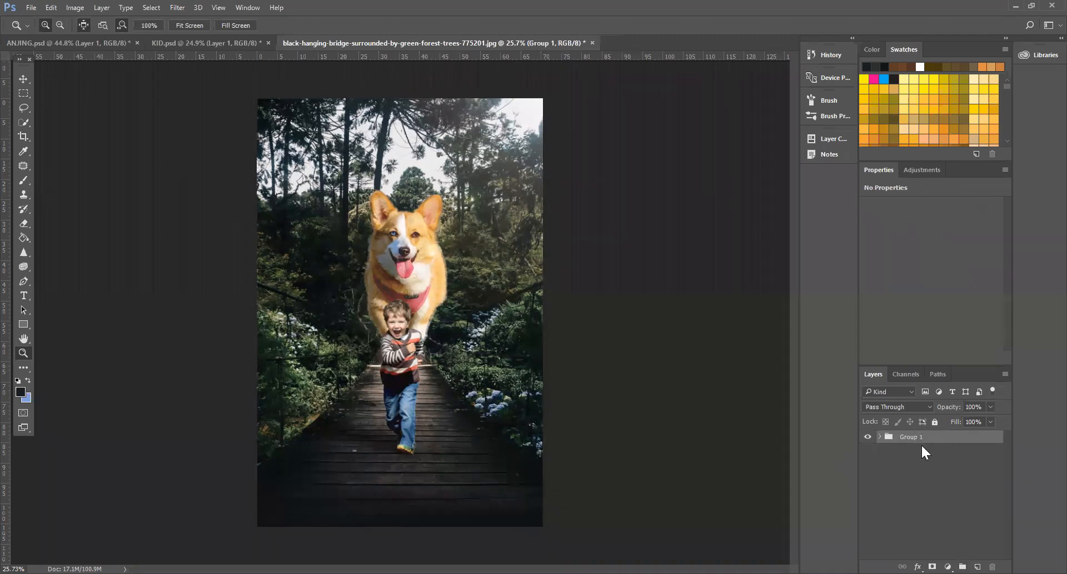
key("ctrl+j")
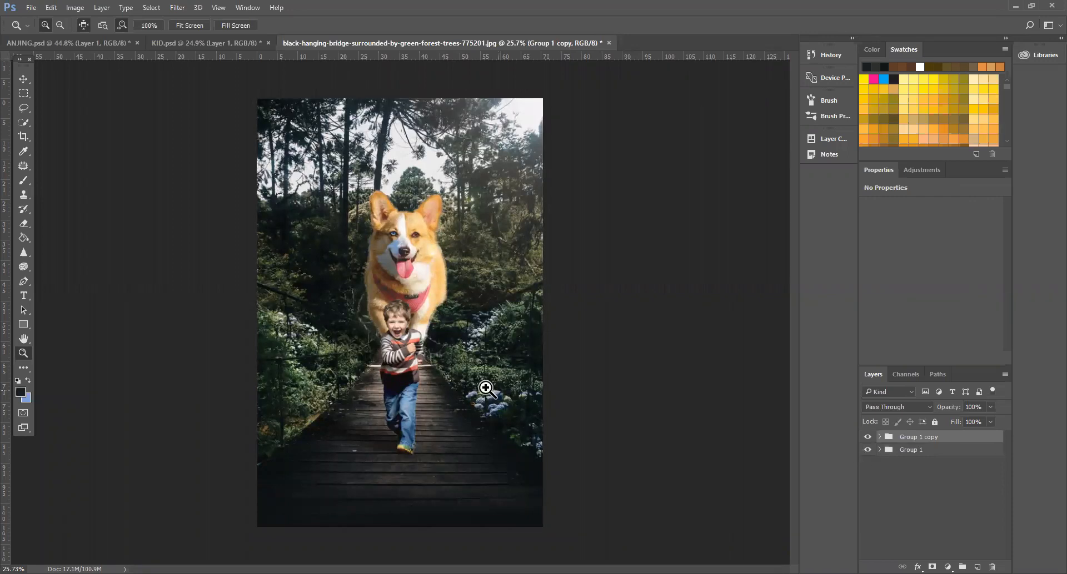
left_click(867, 450)
Step: Rename the duplicated group FIX and merge it into a single layer
double_click(944, 437)
type("FIX")
key("Return")
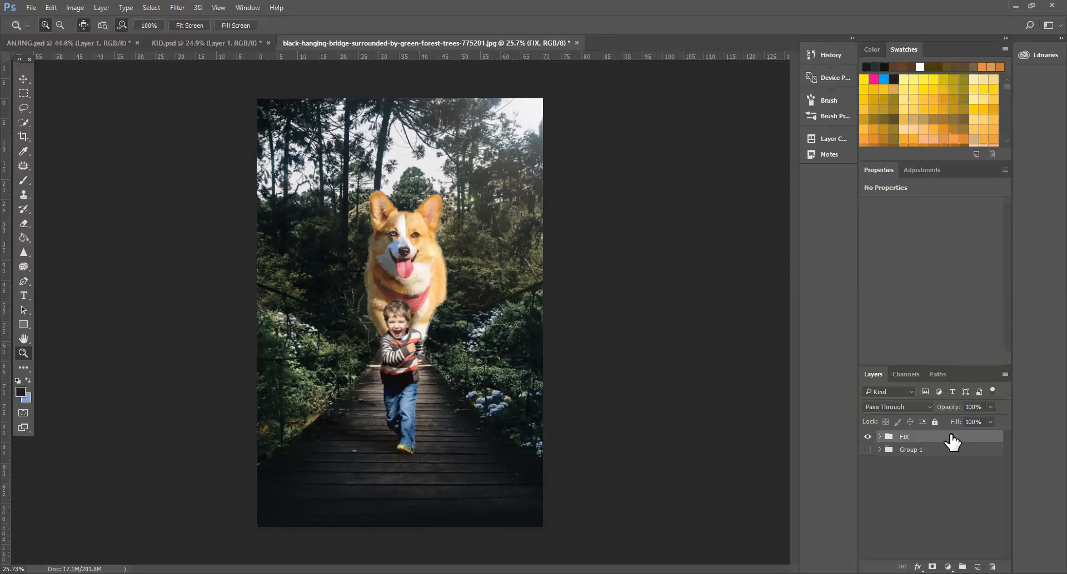
right_click(950, 438)
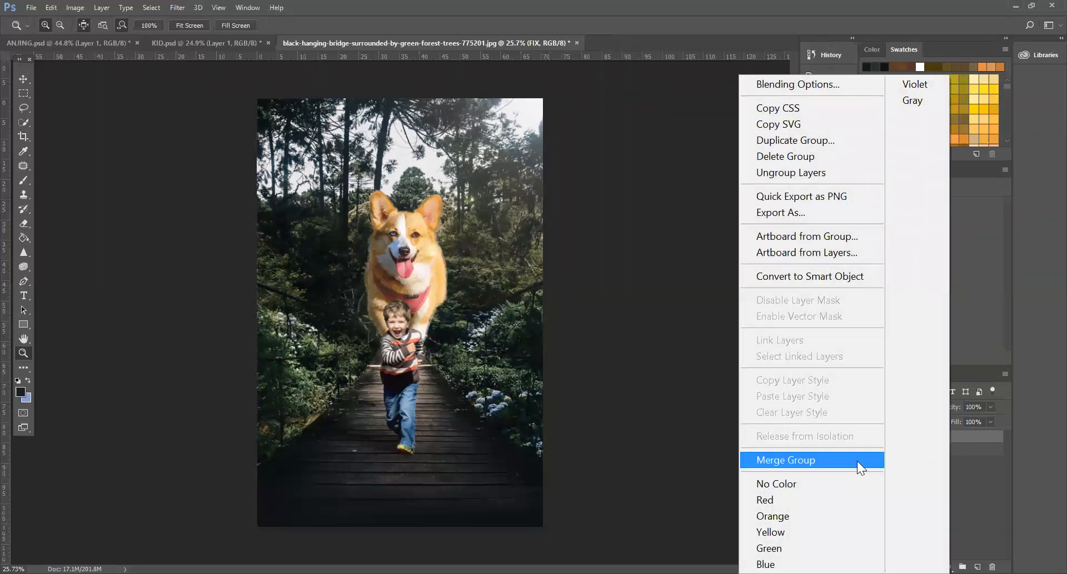
left_click(857, 462)
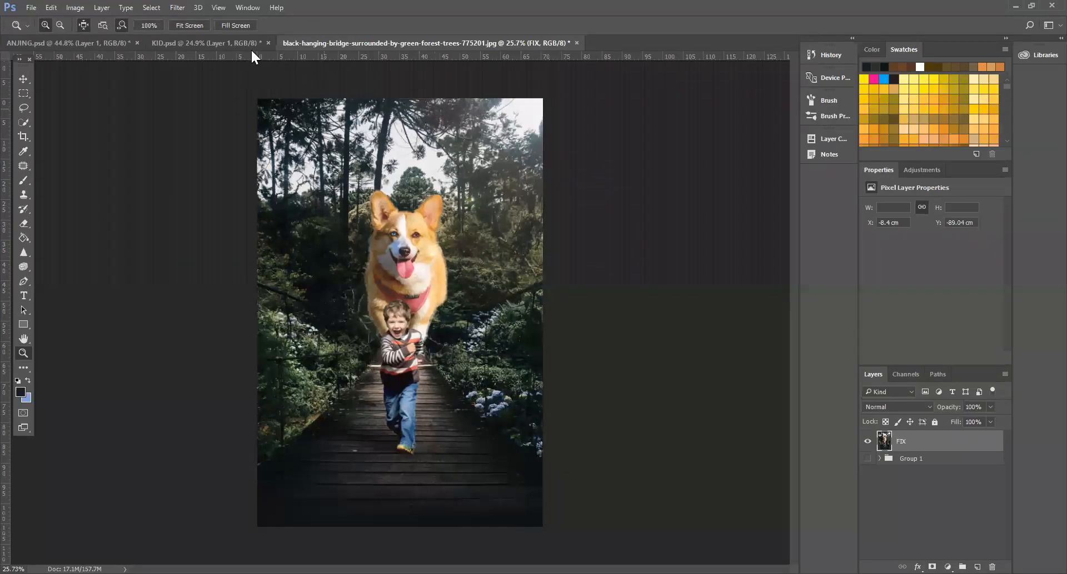
Step: Open the Camera Raw Filter on the FIX layer and set the temperature to +13
left_click(177, 8)
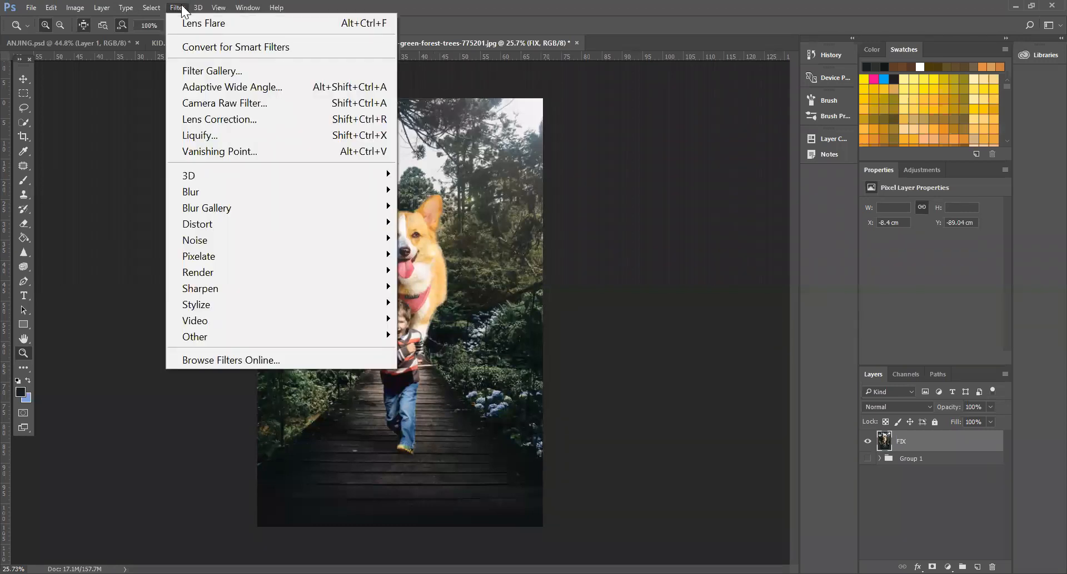
left_click(206, 104)
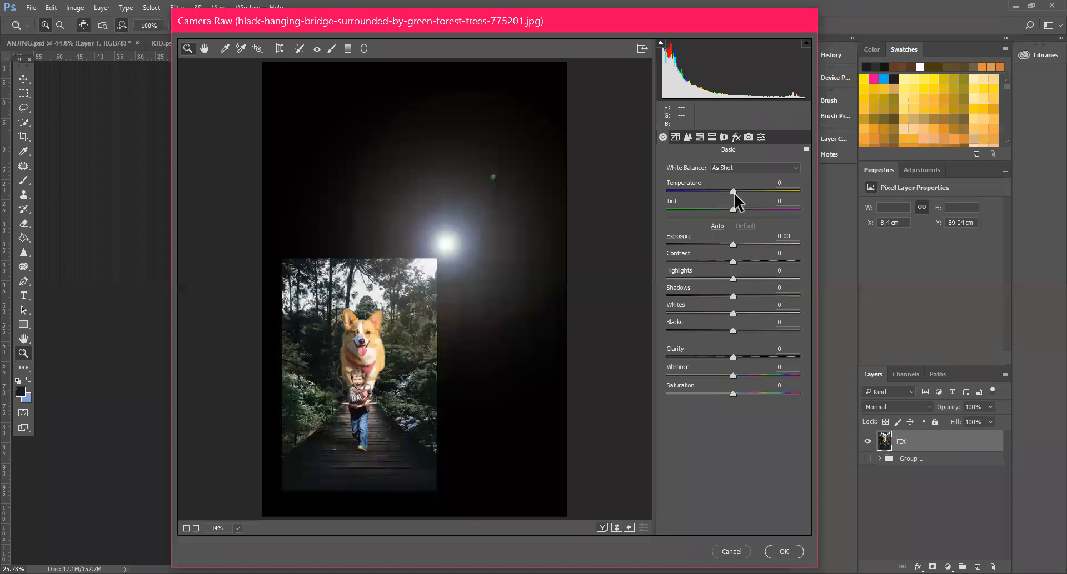
left_click_drag(731, 192, 722, 195)
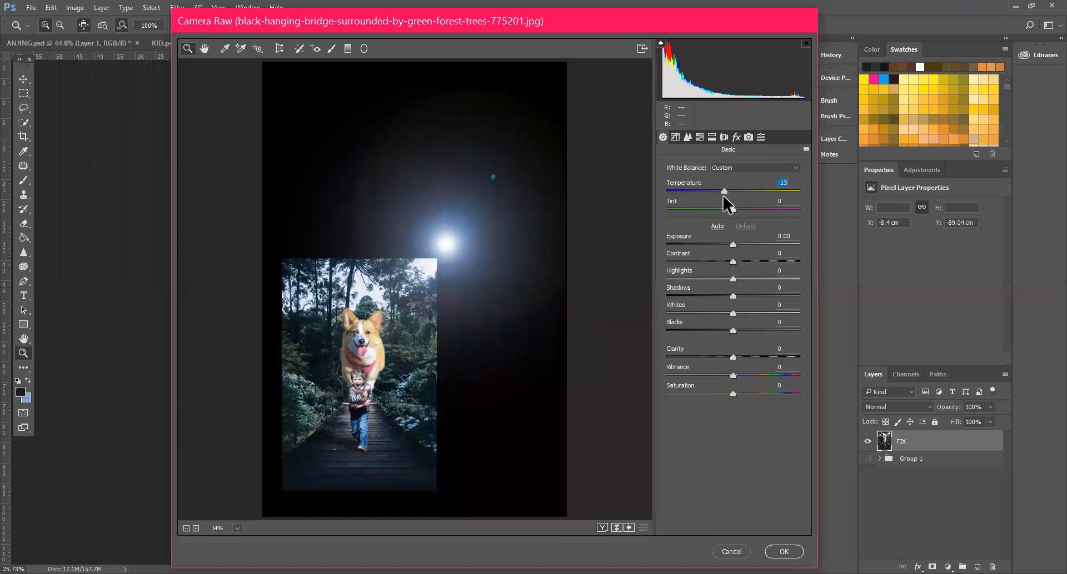
key("Up")
key("Up")
key("Up")
left_click_drag(725, 196, 739, 198)
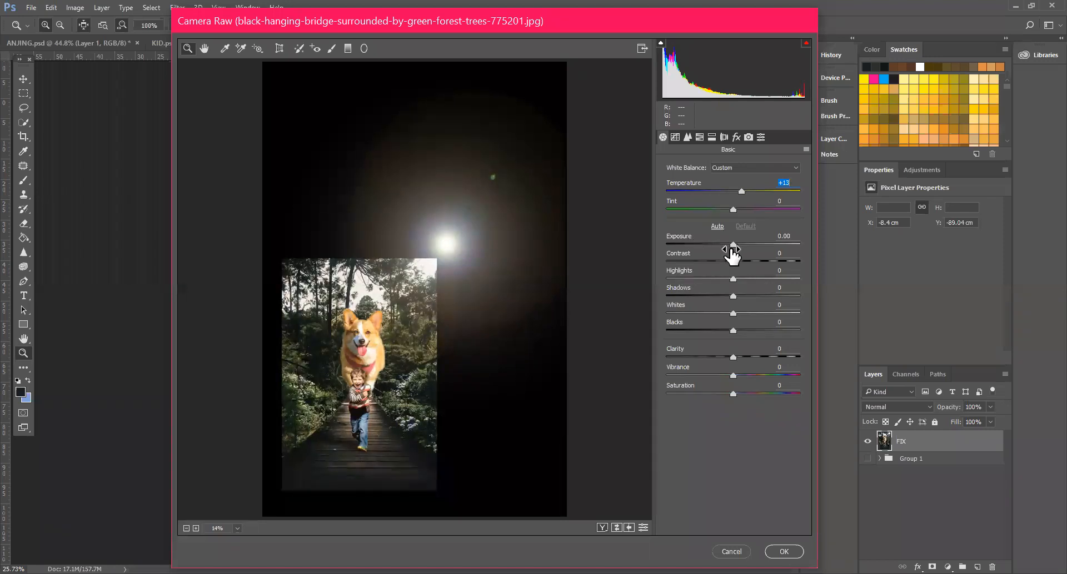
Step: Set contrast to +13, highlights to +2, clarity to +4 and saturation to -14, and apply the Camera Raw grade to FIX
left_click_drag(735, 270, 739, 274)
left_click_drag(732, 357, 745, 357)
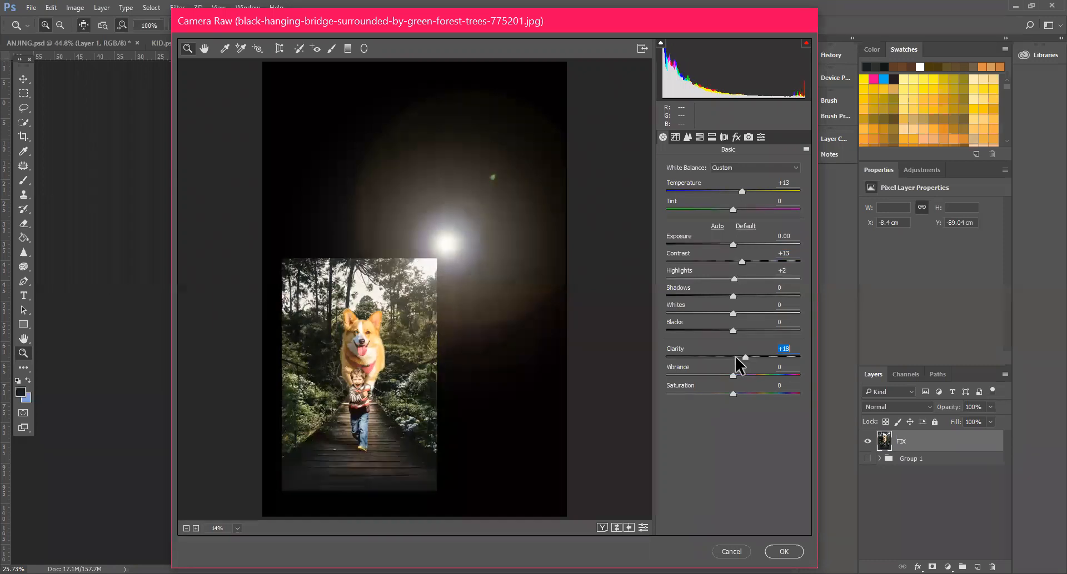
left_click_drag(745, 357, 735, 357)
left_click_drag(733, 394, 723, 394)
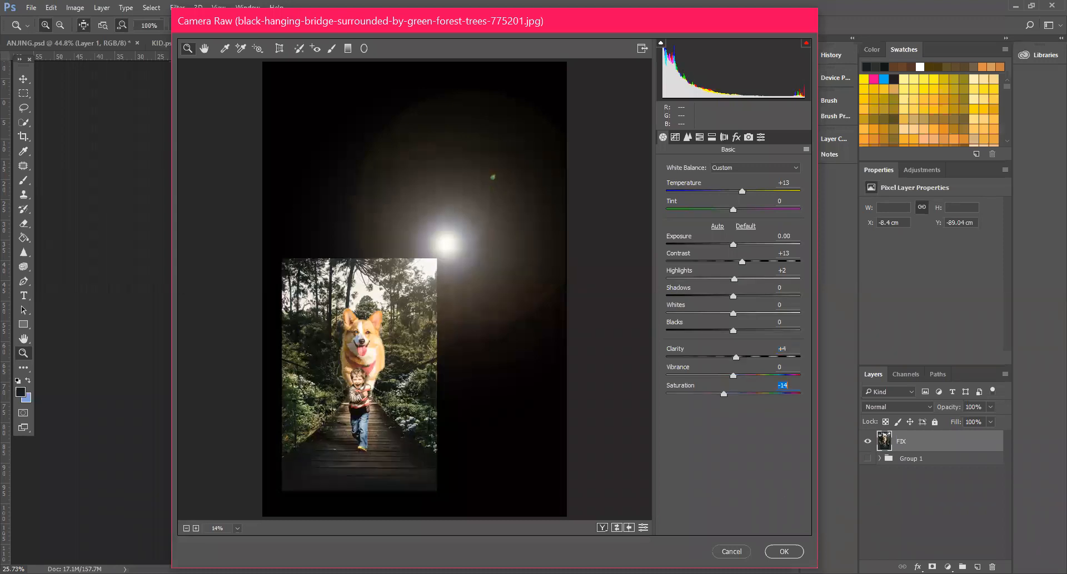
left_click(784, 552)
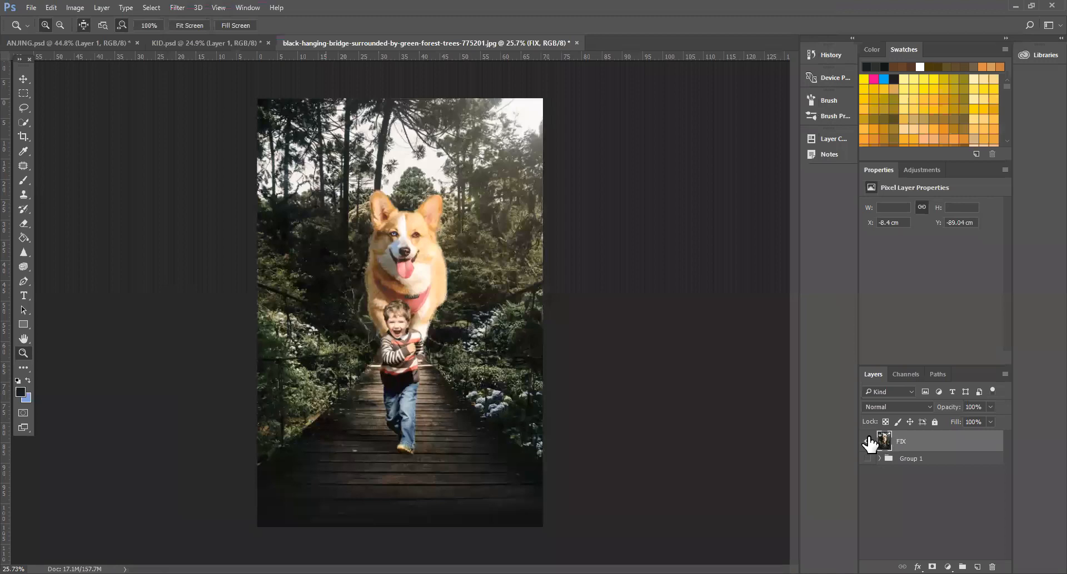
Step: Compare the graded FIX layer with the original Group 1 by switching their visibility, leaving only FIX shown
left_click(867, 458)
left_click(868, 441)
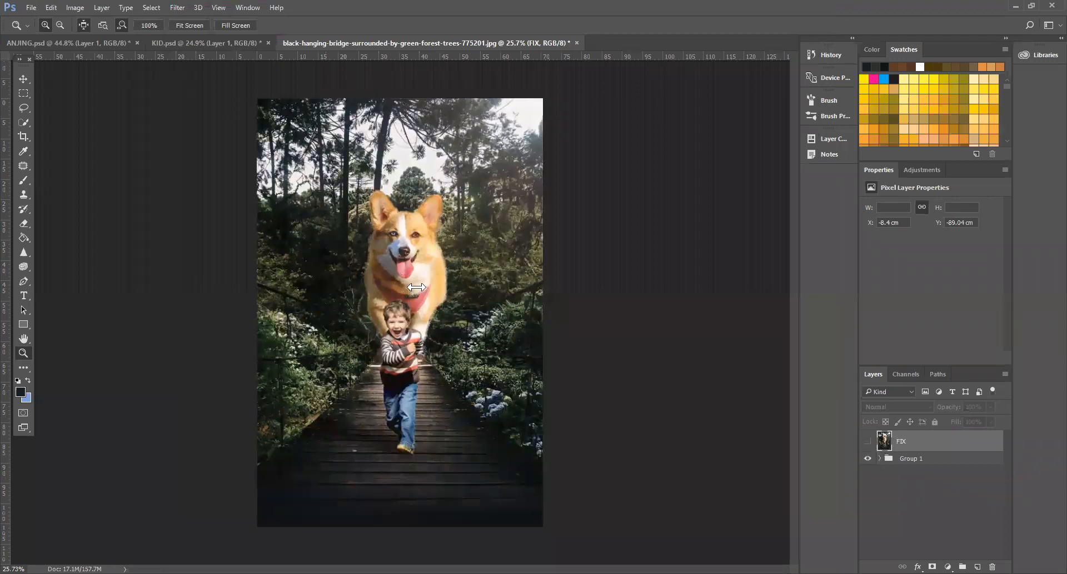
left_click(867, 460)
left_click(867, 442)
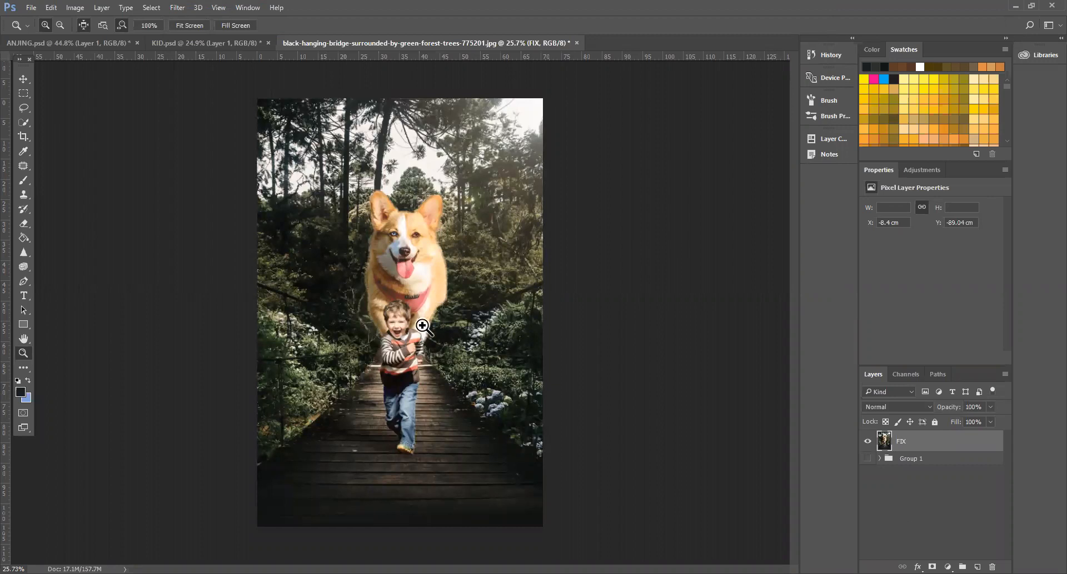
scroll(423, 326, "down", 3)
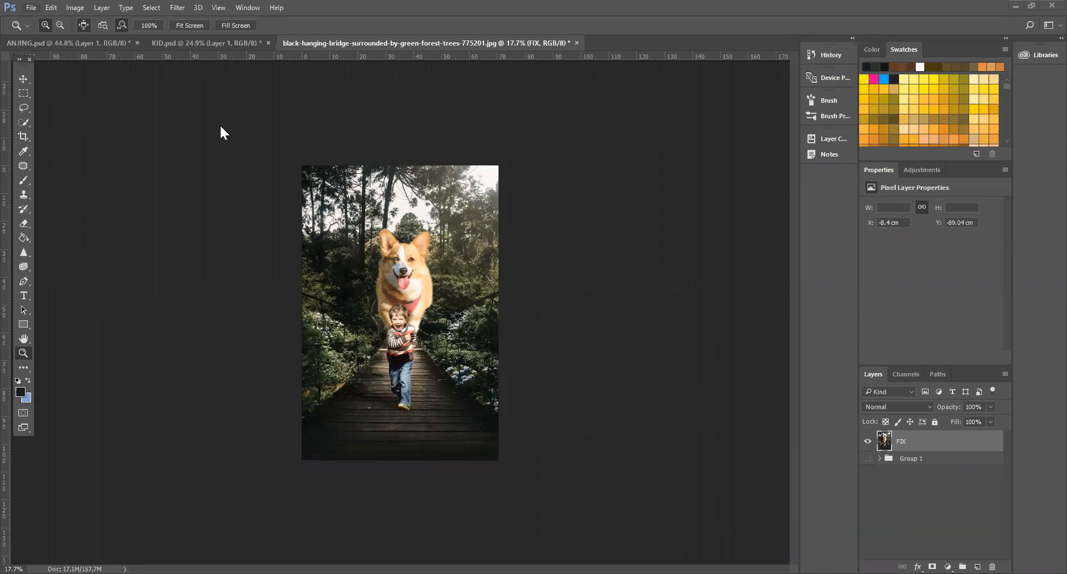
key("alt+f")
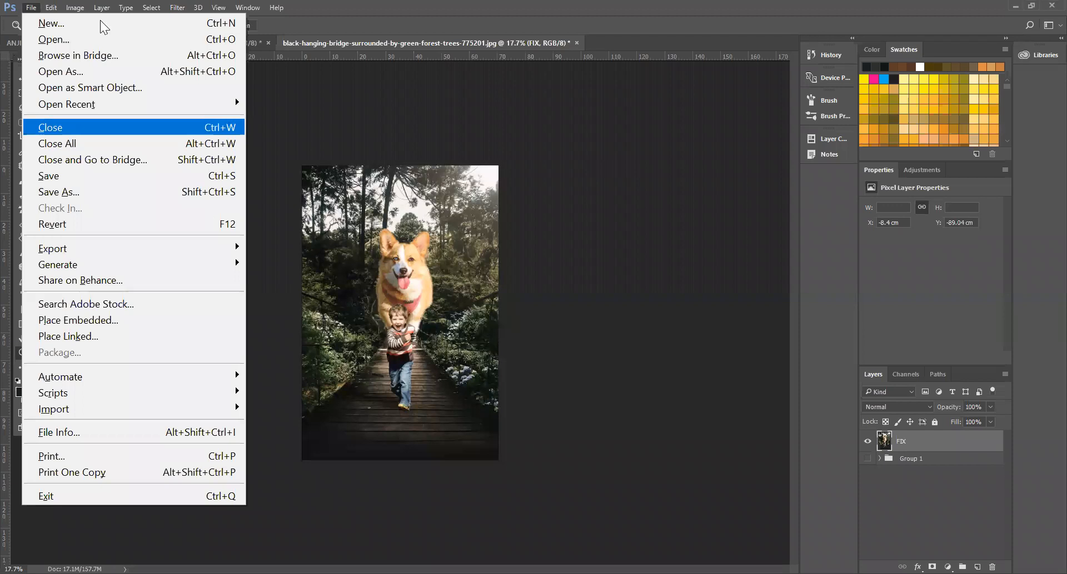
left_click(25, 9)
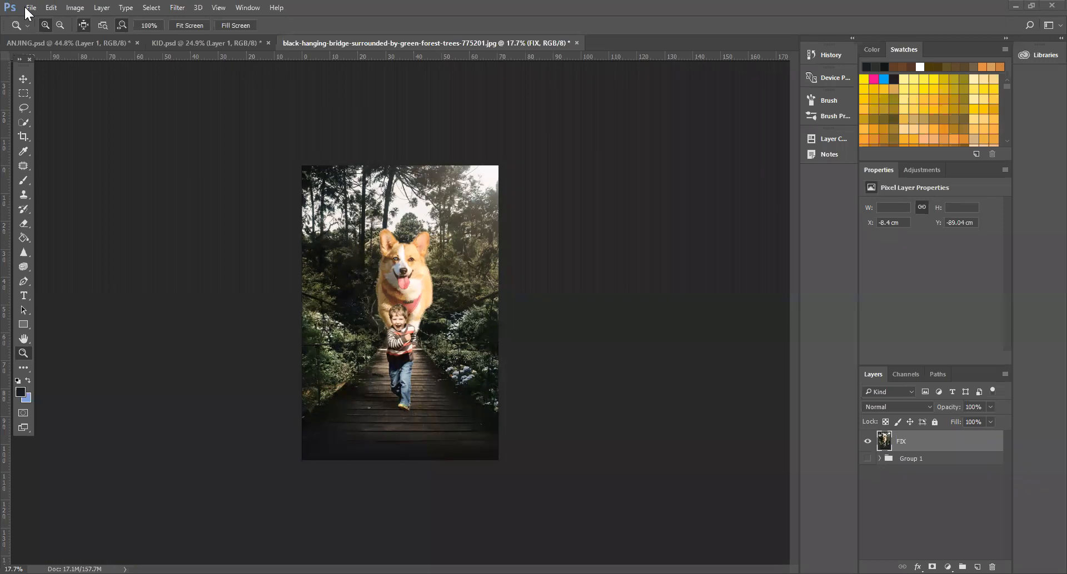
Step: Show Group 1 with FIX hidden and review the adjustment layers applied to the boy and the corgi
left_click(867, 459, "alt")
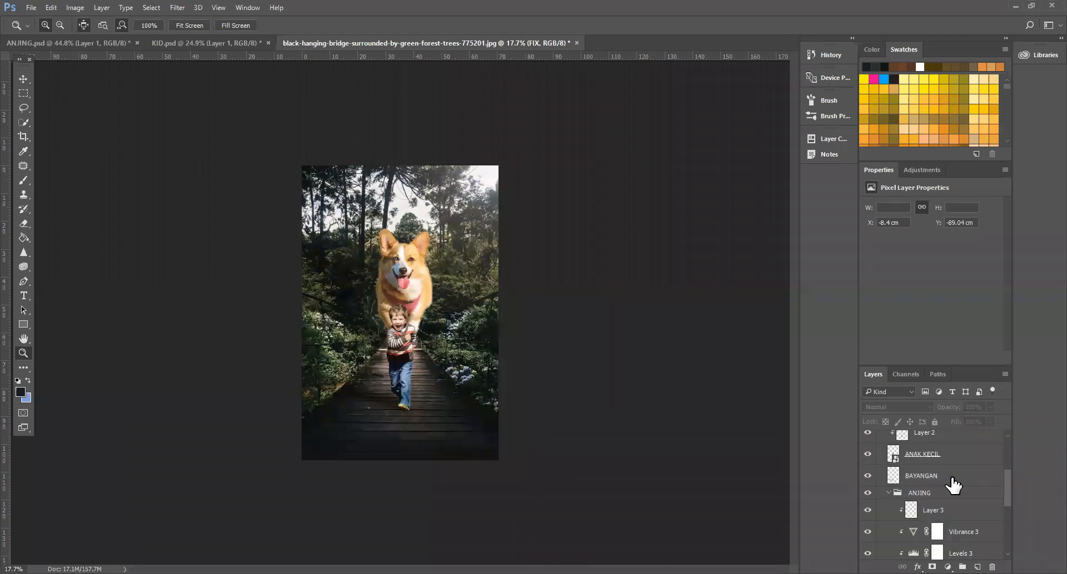
scroll(953, 481, "up", 2)
left_click(973, 479)
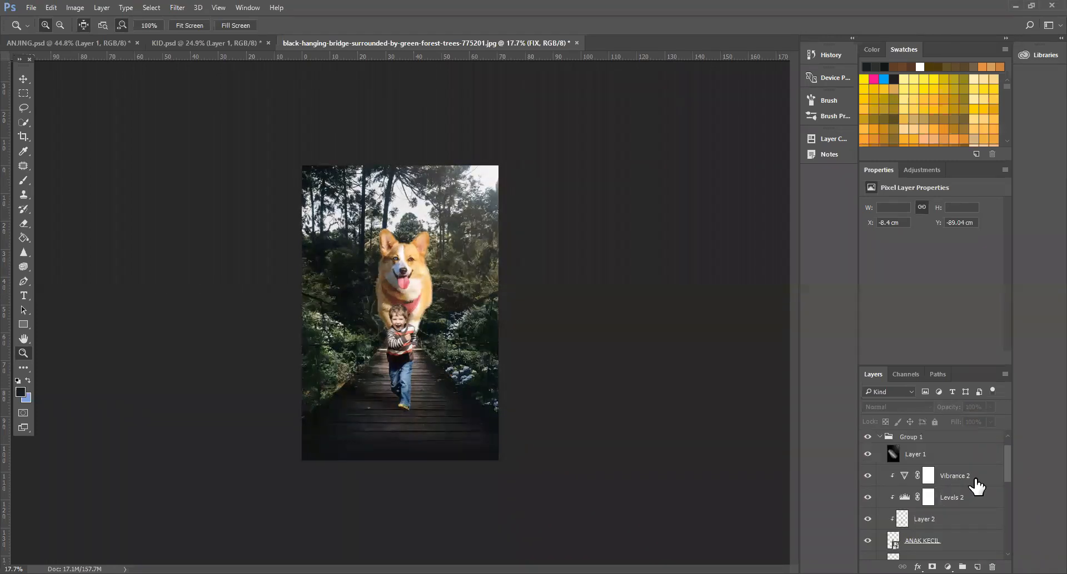
scroll(918, 525, "down", 1)
scroll(947, 511, "down", 3)
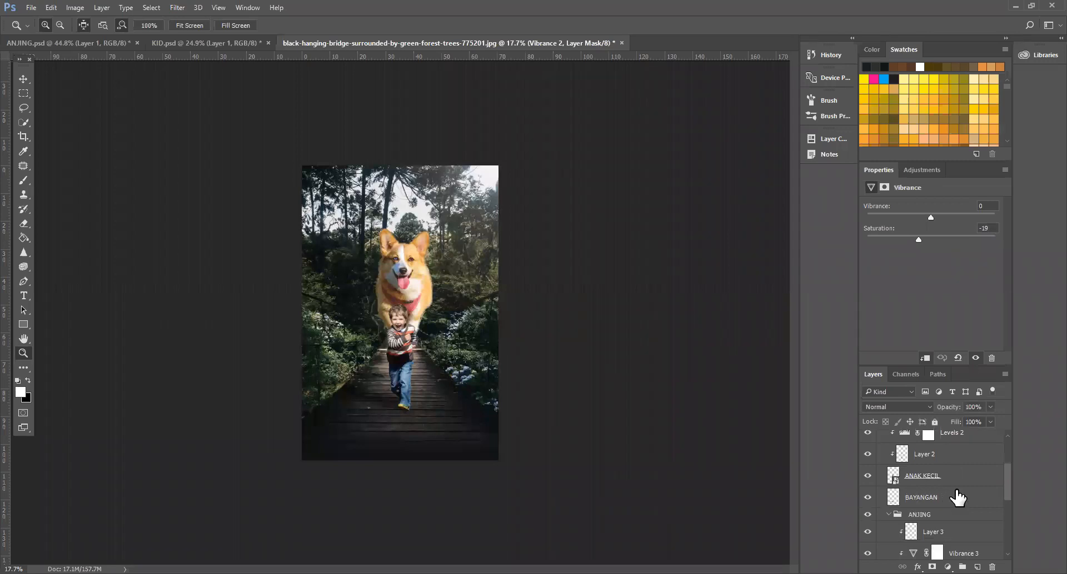
left_click(955, 490)
Step: Add a clipped Hue/Saturation adjustment above Vibrance 3 in the ANJING group and try hue shifts of +71, +39 and +17
left_click(964, 510)
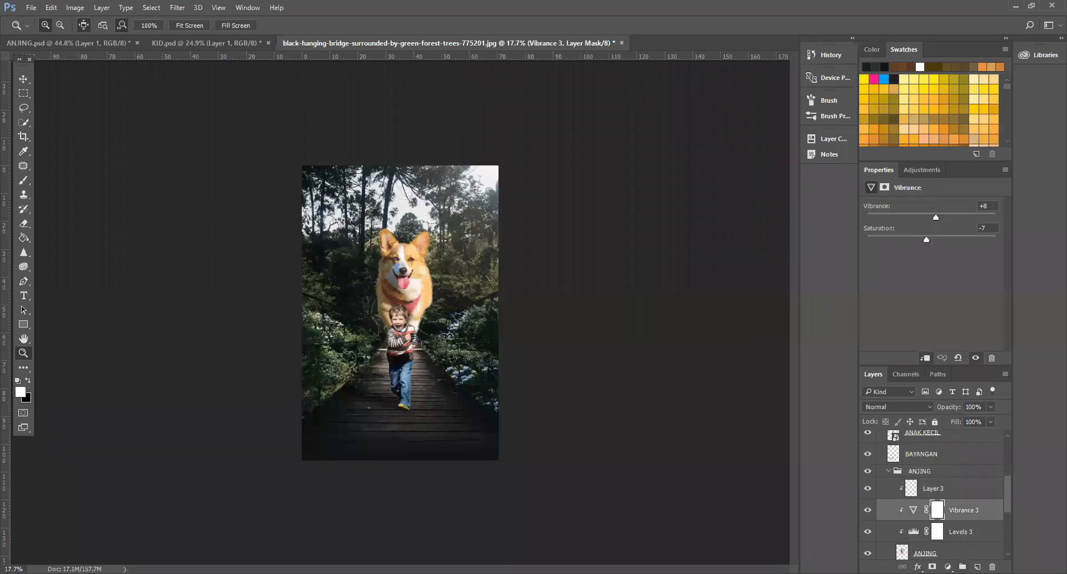
left_click(947, 567)
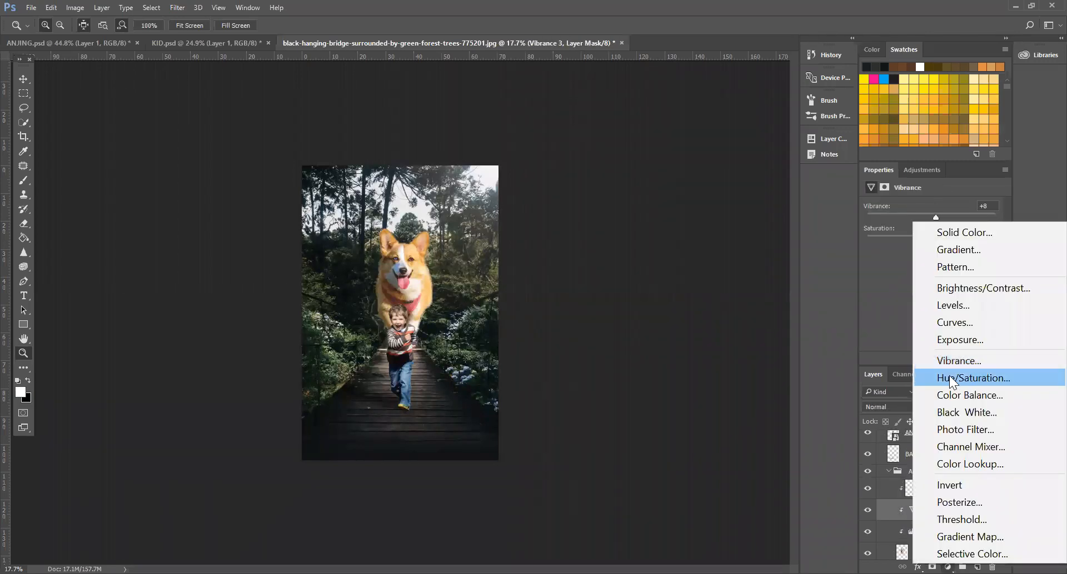
left_click(950, 380)
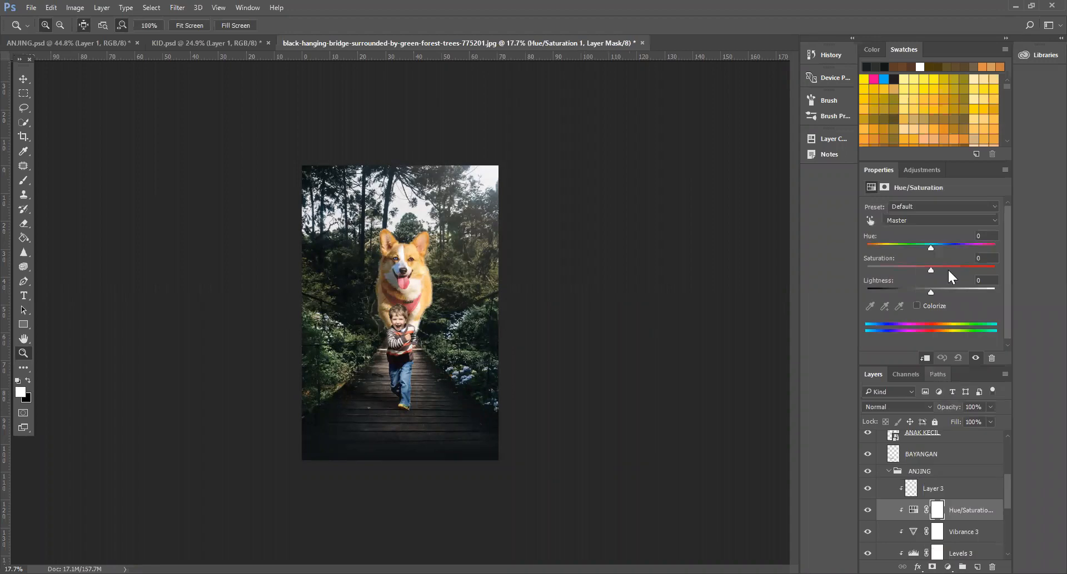
left_click_drag(931, 248, 978, 265)
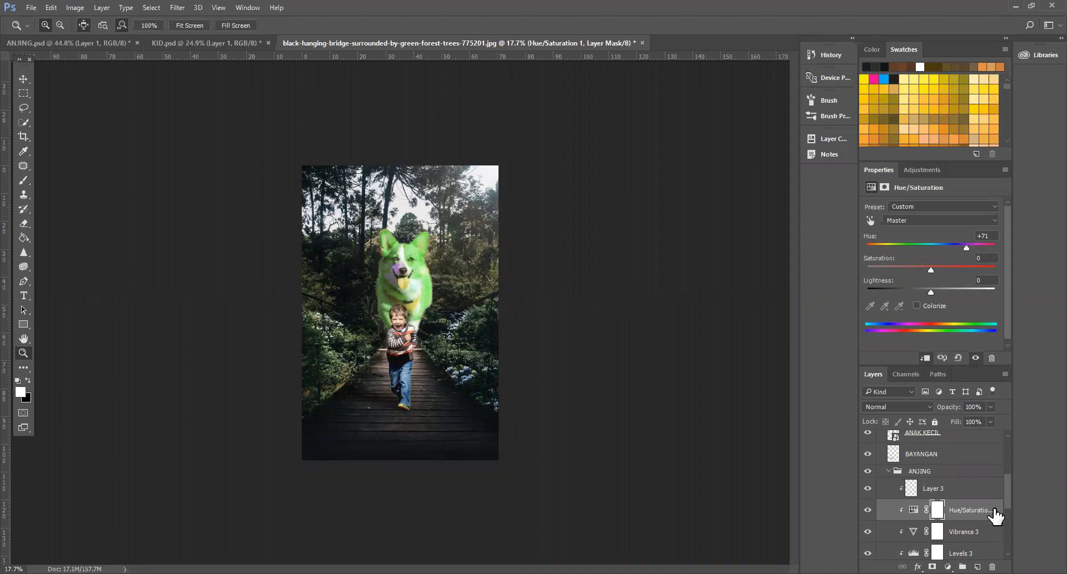
left_click(964, 506)
left_click_drag(272, 282, 397, 303)
left_click(955, 246)
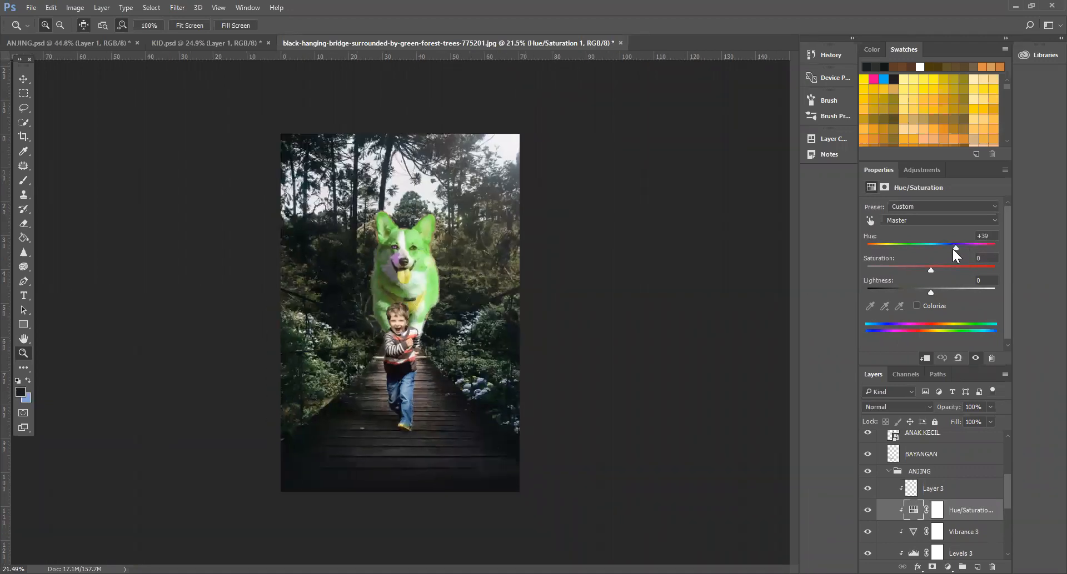
left_click(941, 246)
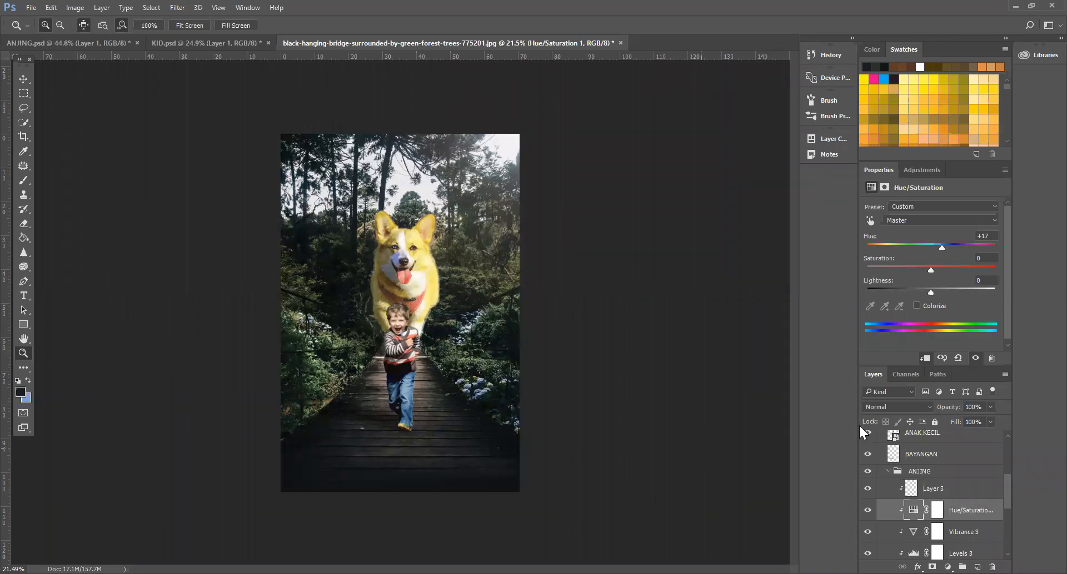
Step: Delete the corgi's Hue/Saturation adjustment, collapse Group 1 and show the FIX layer again
key("Delete")
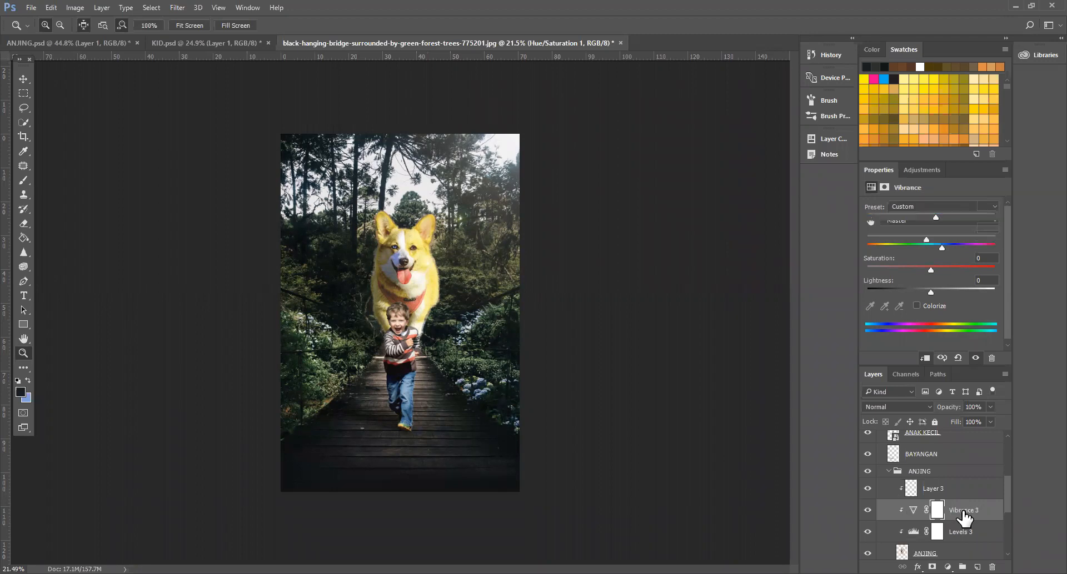
scroll(887, 465, "up", 3)
left_click(880, 459)
left_click(868, 442)
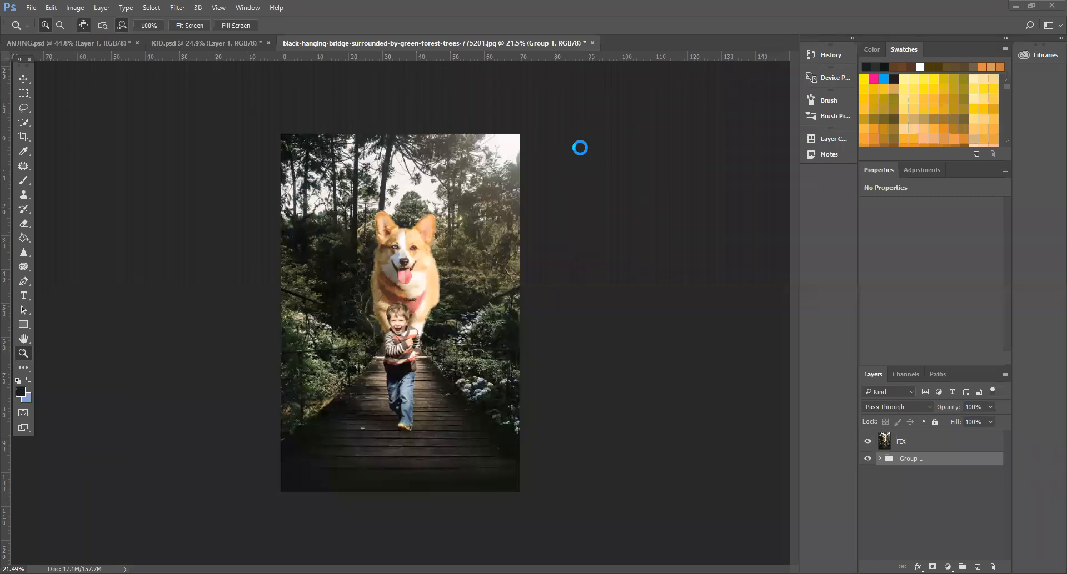
Step: Try adding a second corgi from ANJING.psd to the bridge image above the FIX layer, and delete it
left_click(182, 40)
left_click(23, 42)
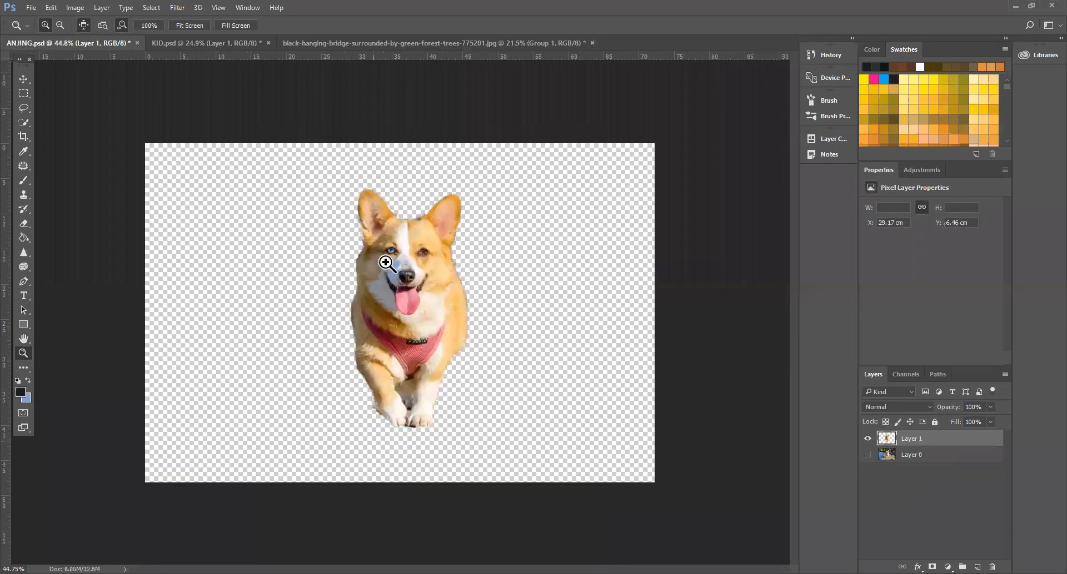
left_click(22, 79)
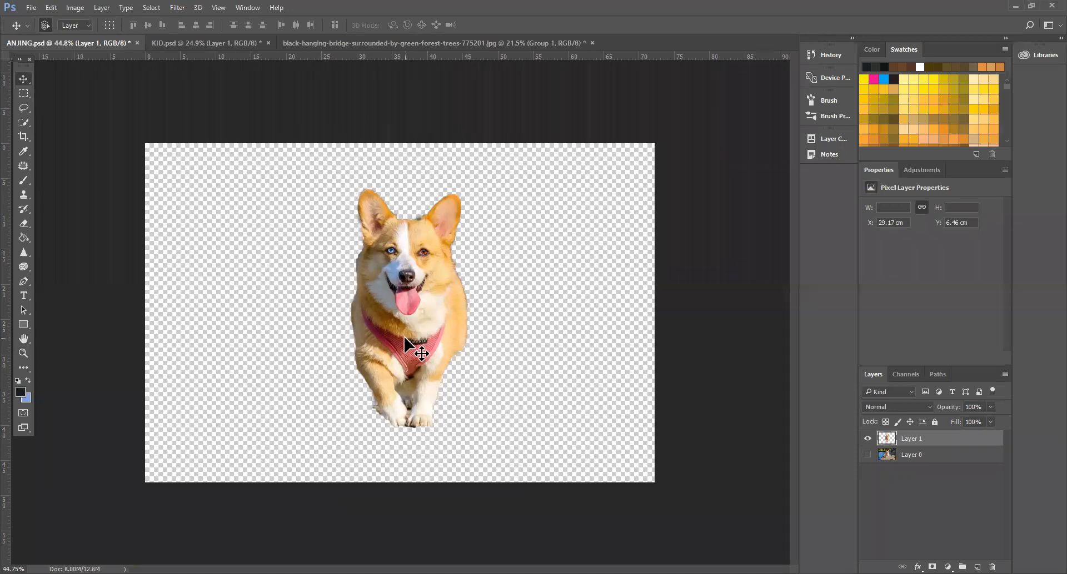
left_click_drag(421, 157, 441, 302)
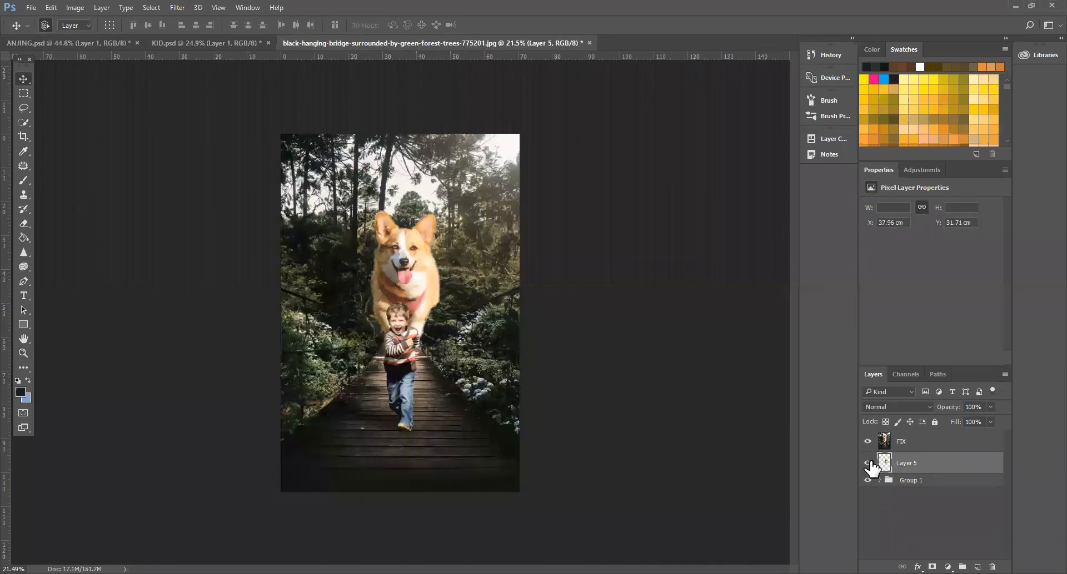
left_click_drag(925, 469, 923, 436)
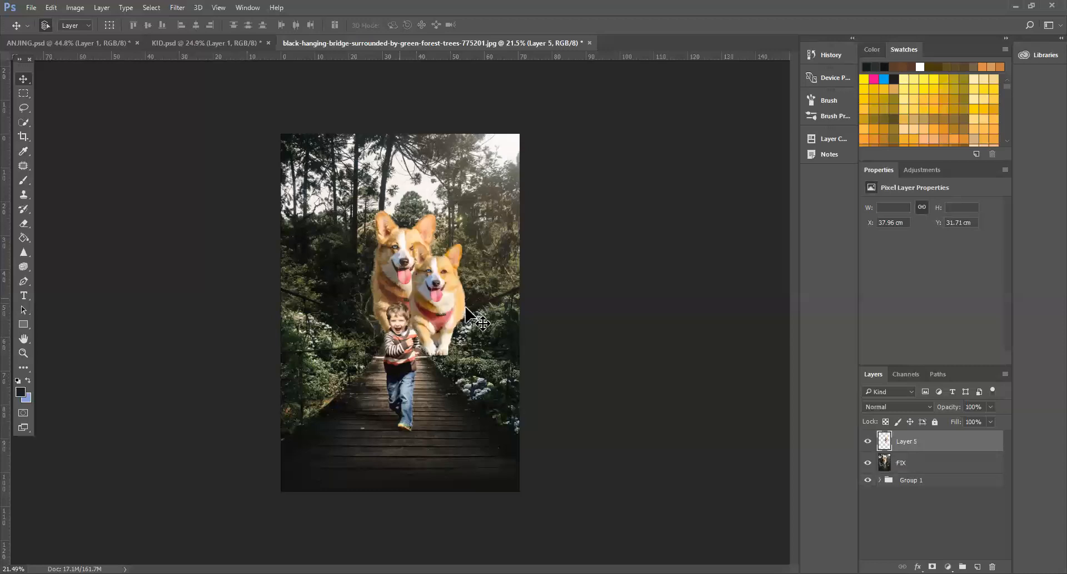
key("Delete")
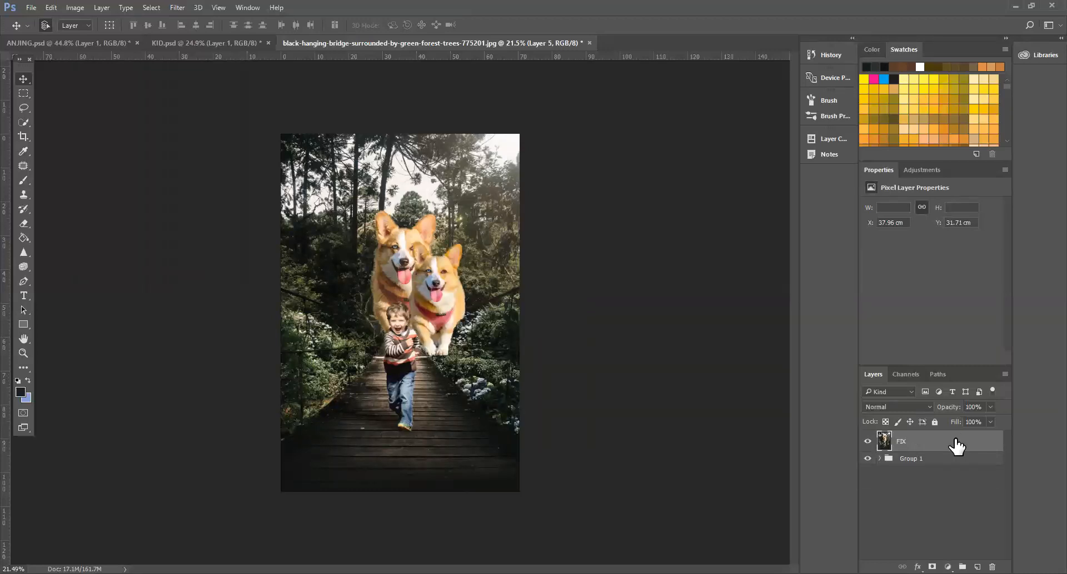